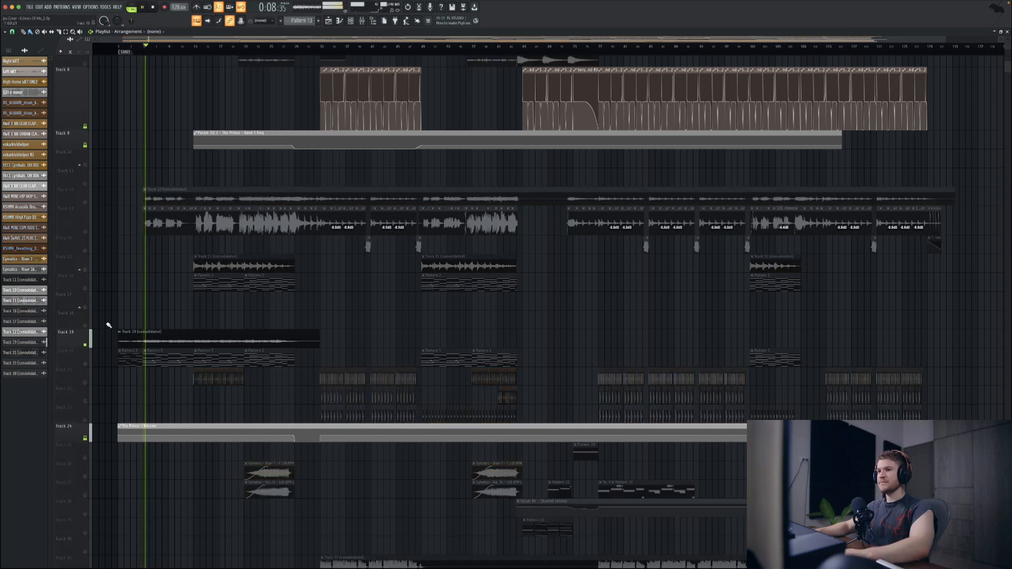
Step: Enlarge Track 20 in the playlist and open its Pattern 5 clip
scroll(109, 325, "up", 2)
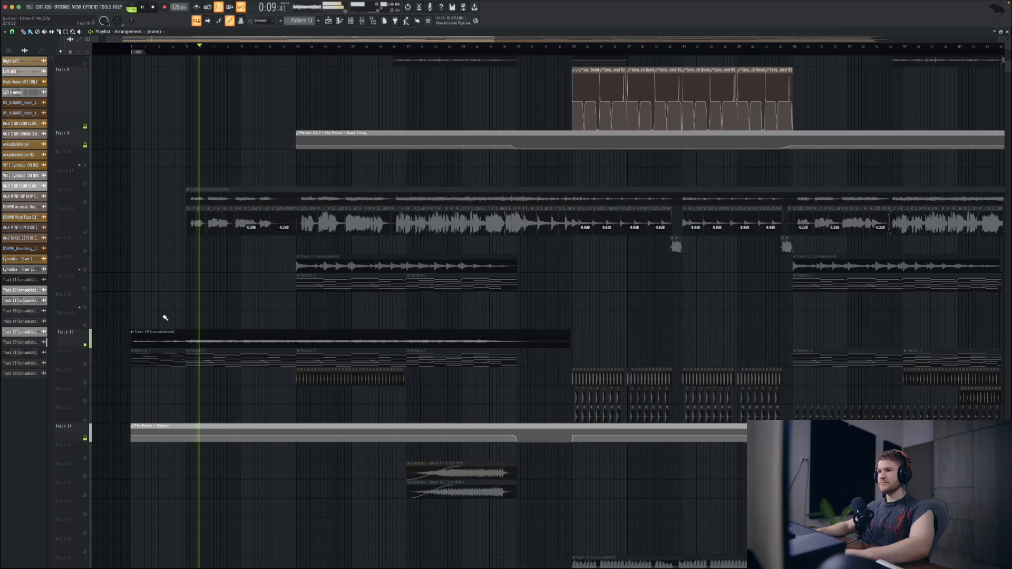
scroll(186, 318, "left", 1)
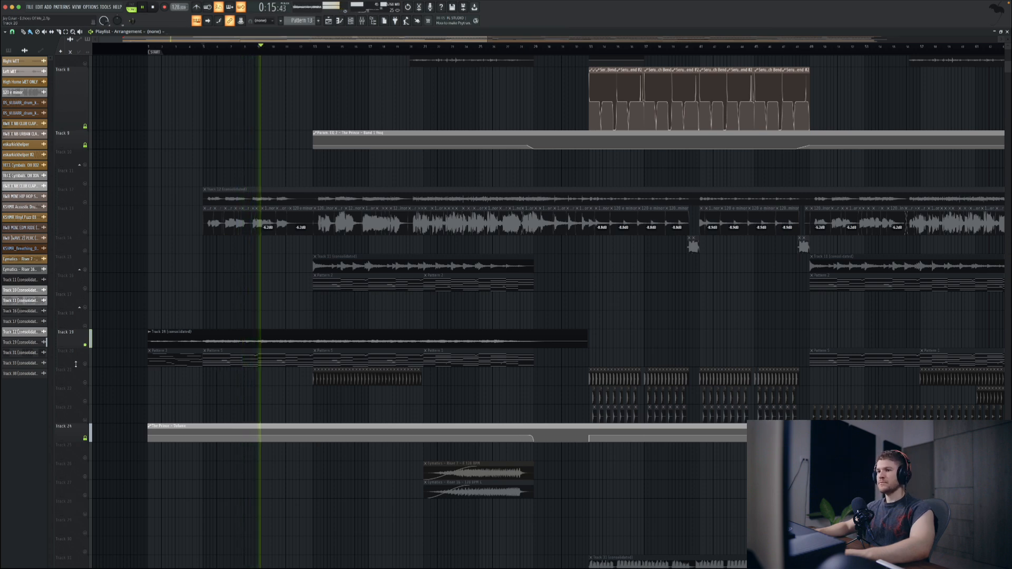
left_click_drag(78, 368, 82, 403)
key("space")
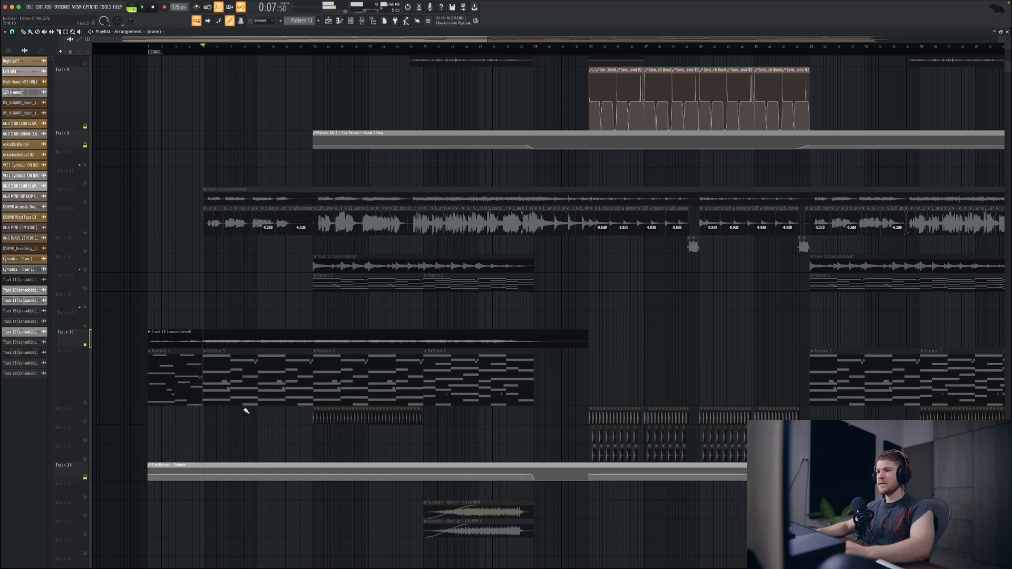
double_click(244, 403)
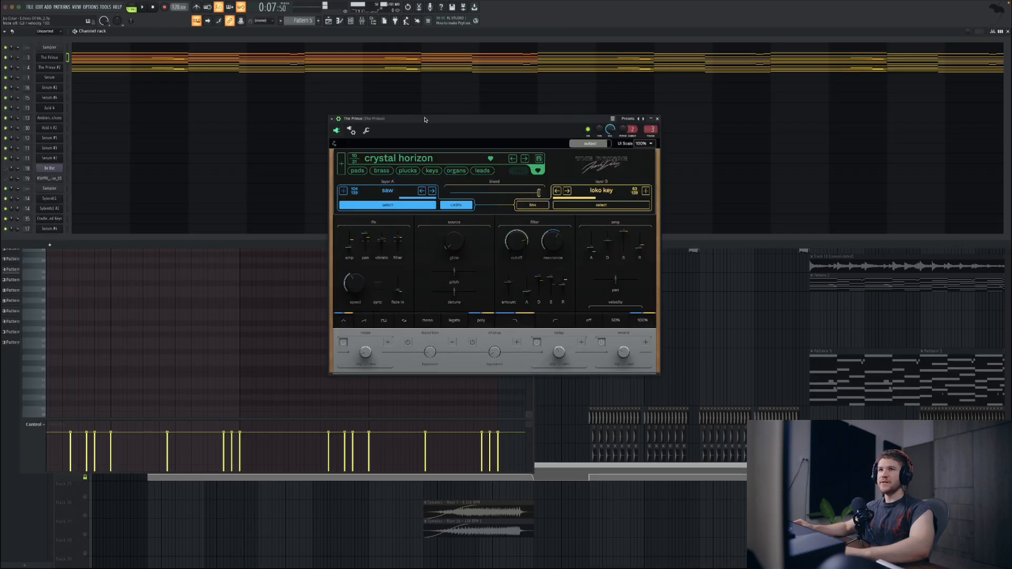
Step: Open The Prince #2 synth and audition Pattern 5 with The Prince channel muted
key("b")
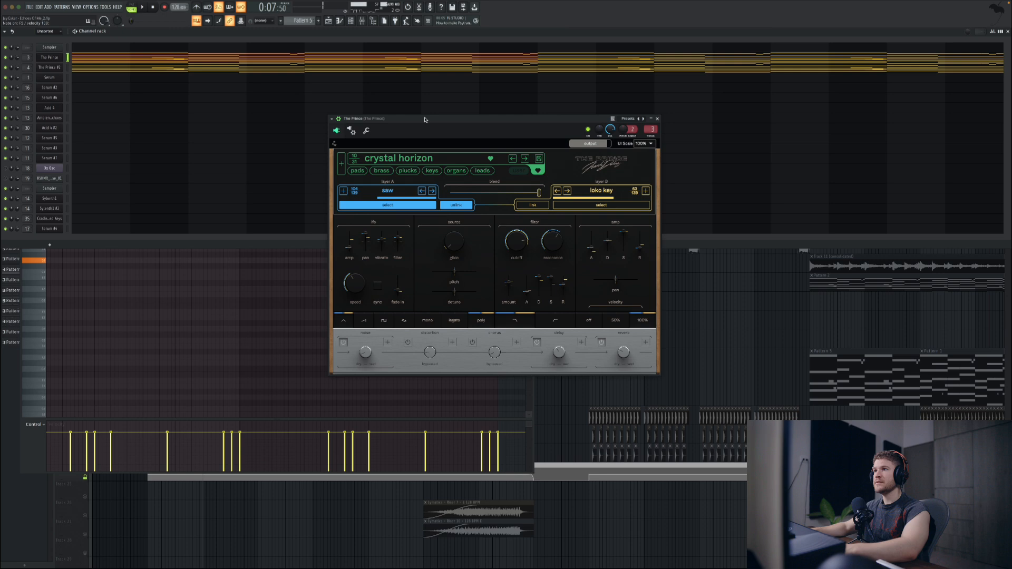
left_click(57, 68)
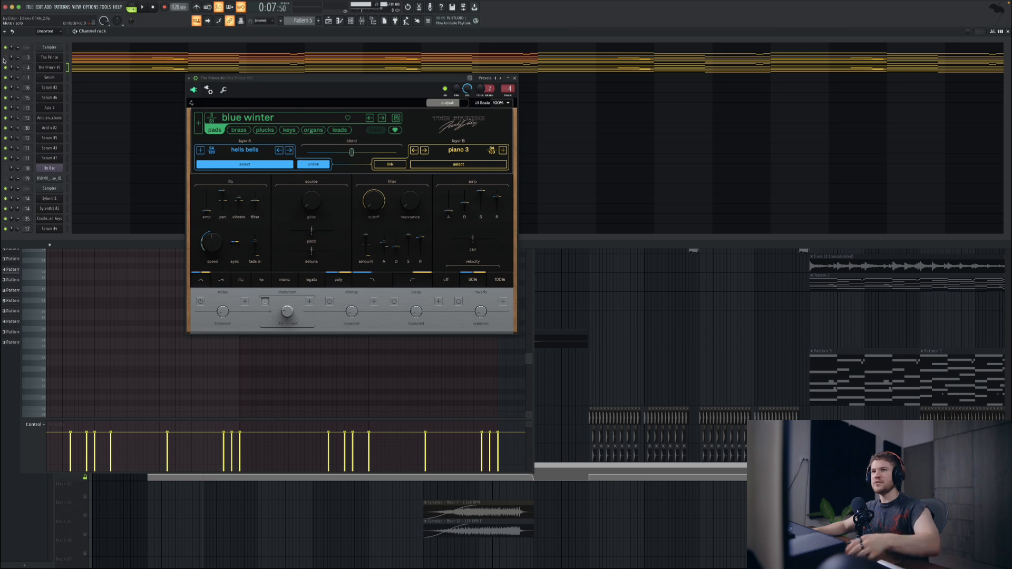
key("space")
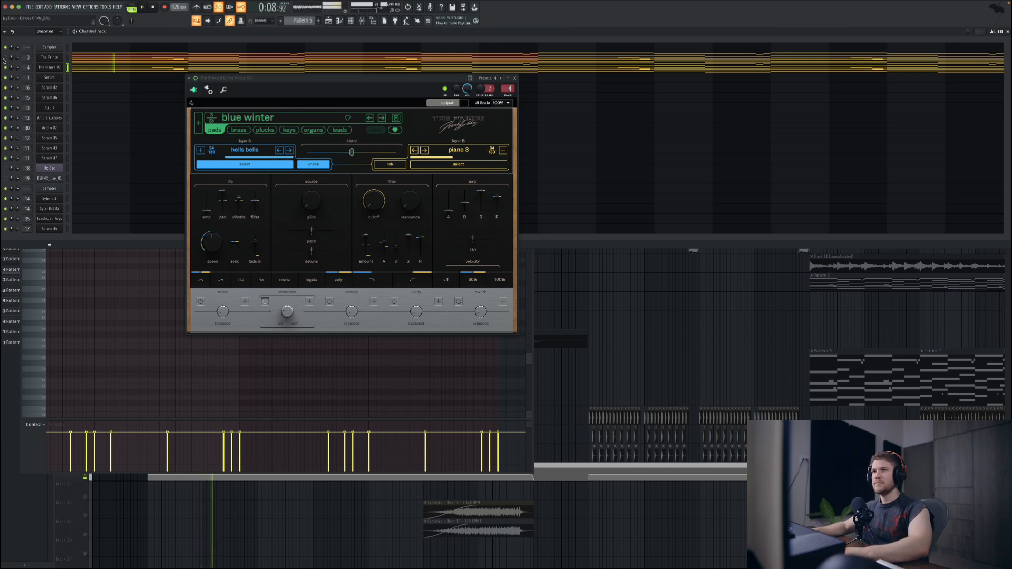
key("space")
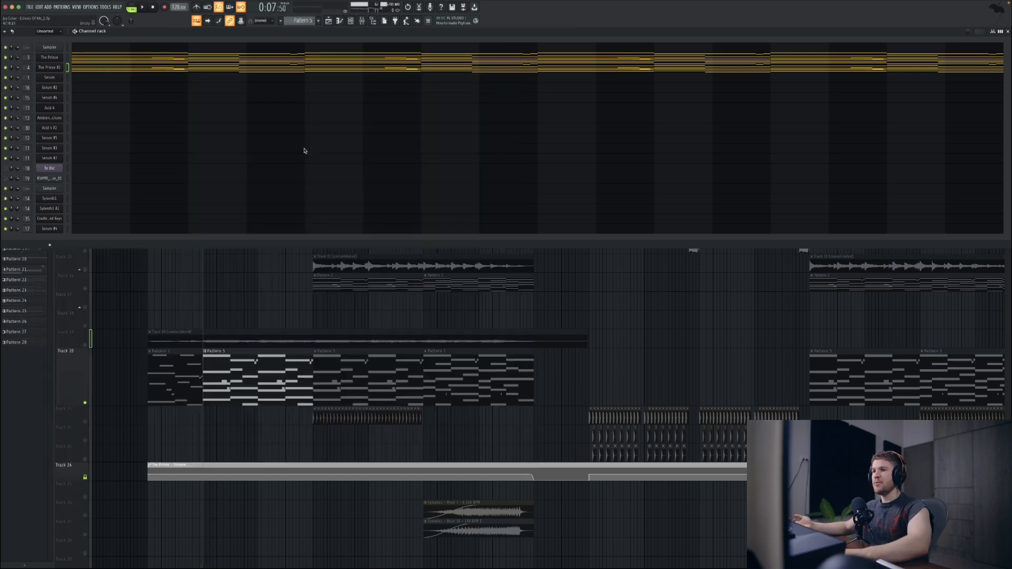
Step: Play both Prince layers together and examine the chord notes of The Prince in the piano roll
key("space")
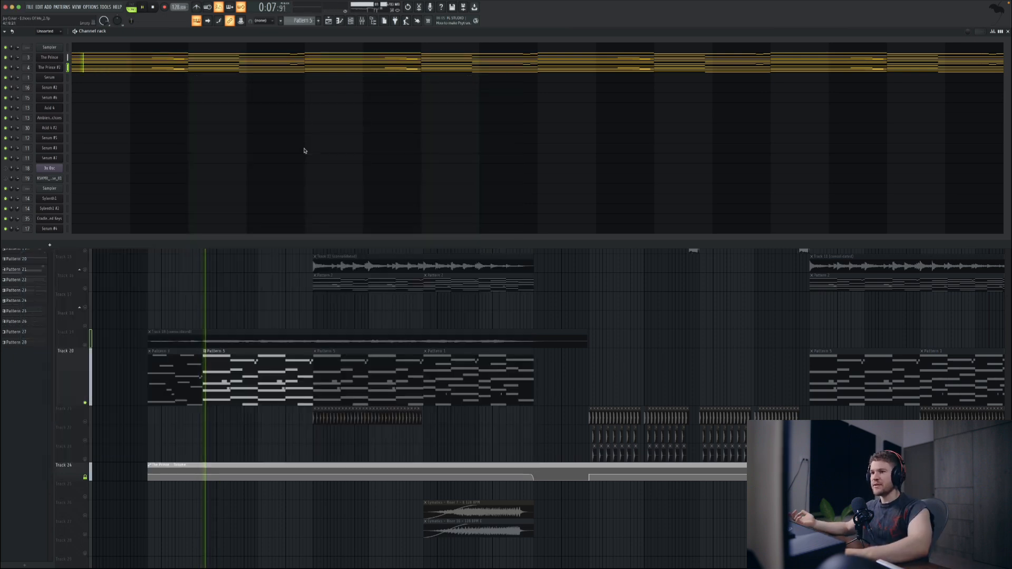
left_click(109, 58)
scroll(220, 225, "up", 3)
scroll(221, 226, "up", 4)
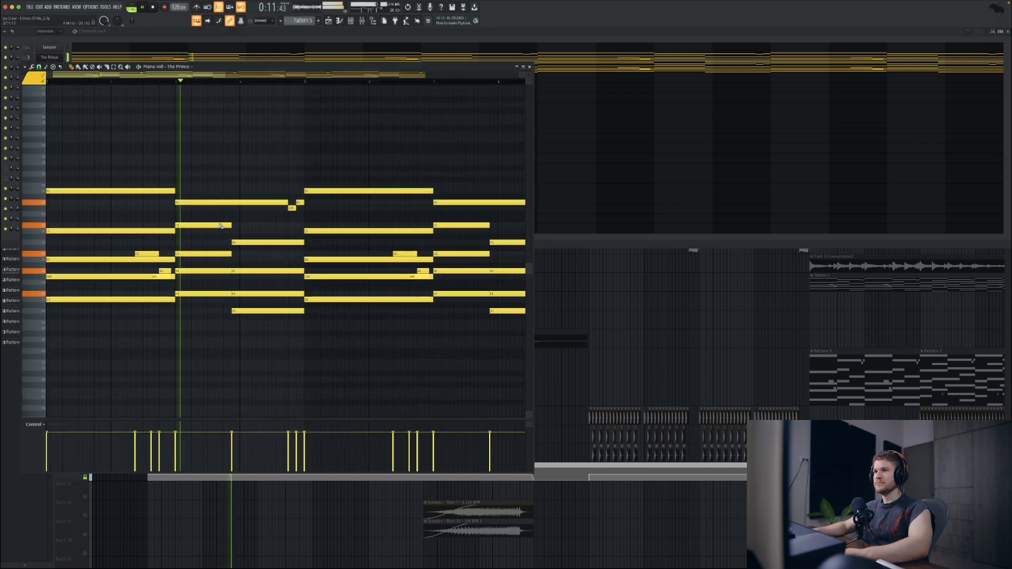
scroll(219, 227, "down", 3)
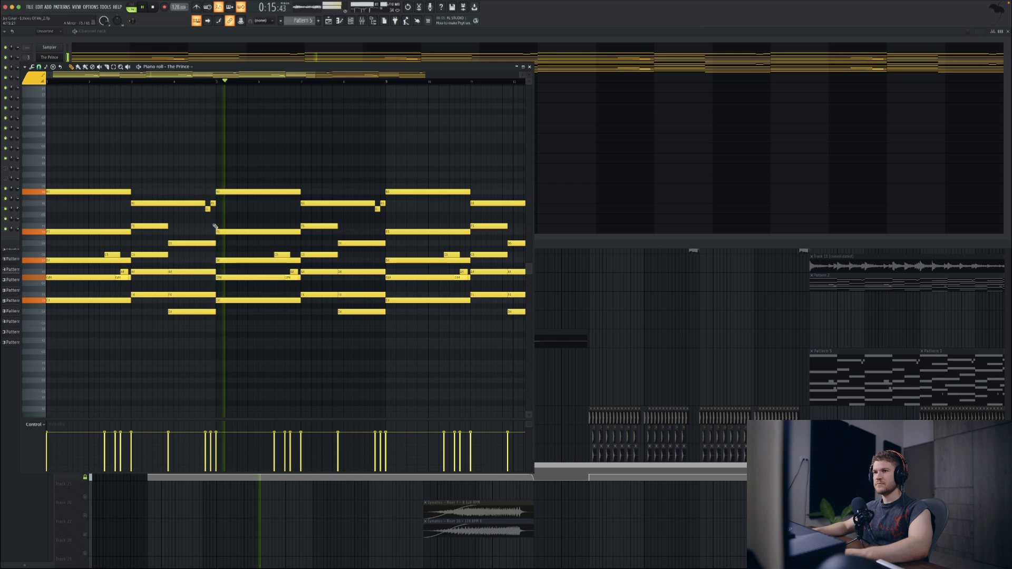
key("space")
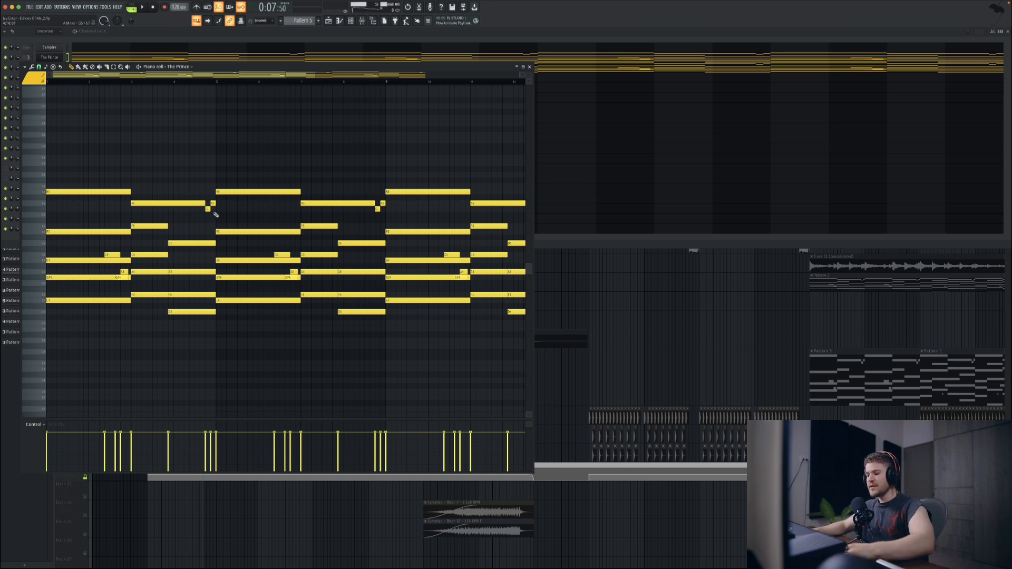
Step: Point out the two short top notes at the end of bar 4 by selecting them, and play the chord progression
left_click_drag(221, 212, 205, 200)
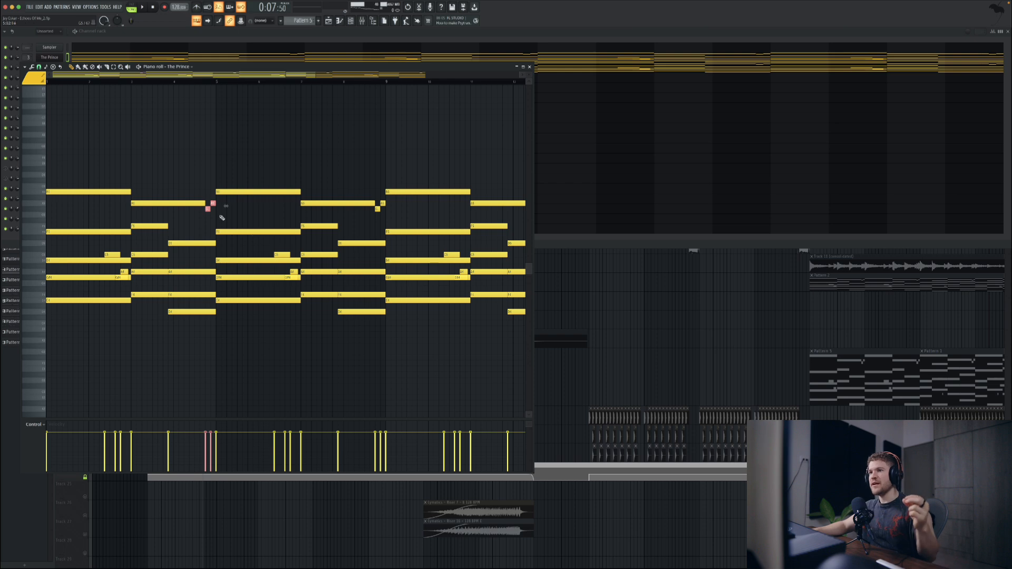
left_click(231, 215)
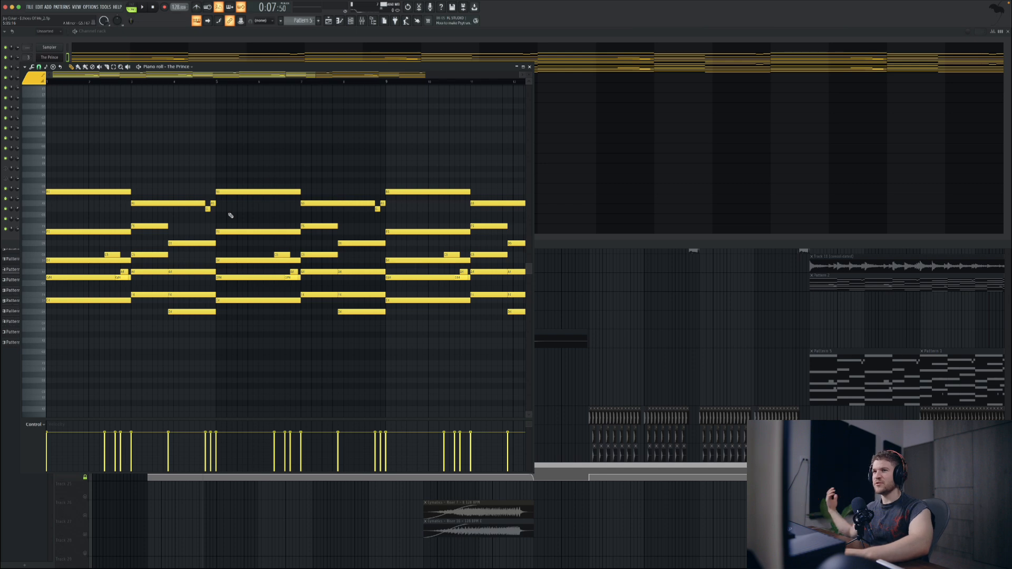
key("space")
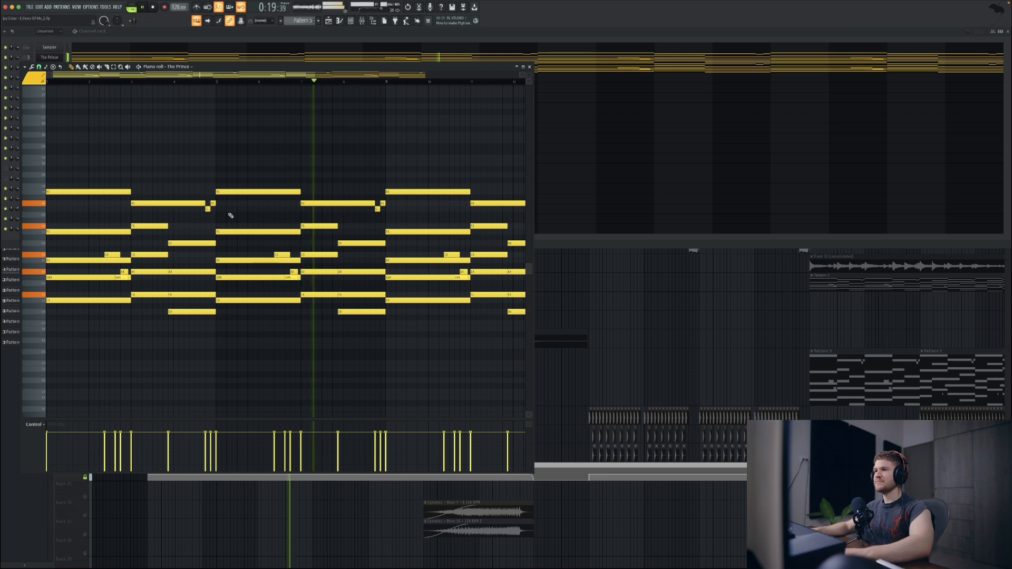
key("space")
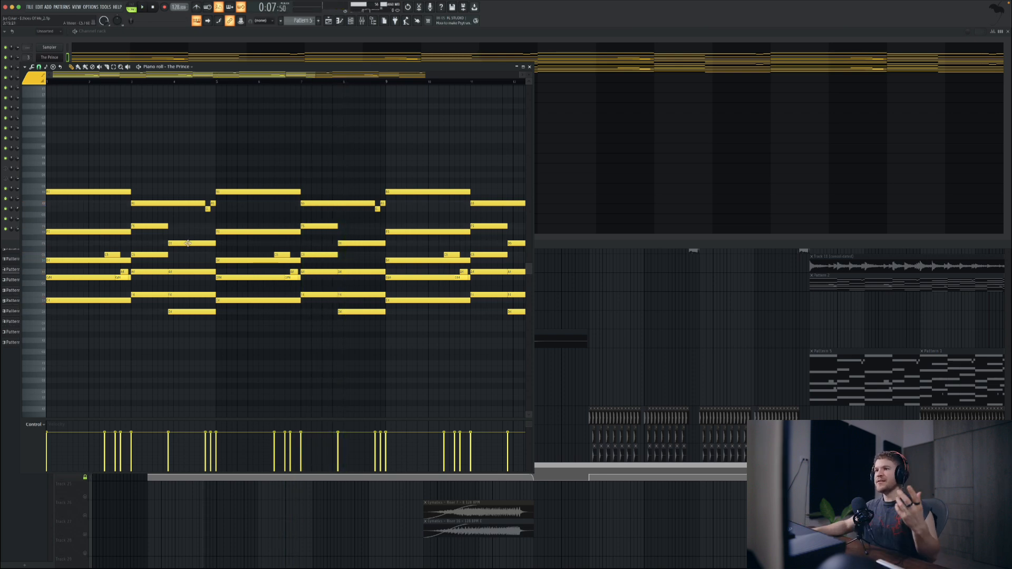
left_click_drag(220, 213, 205, 196)
left_click(111, 246)
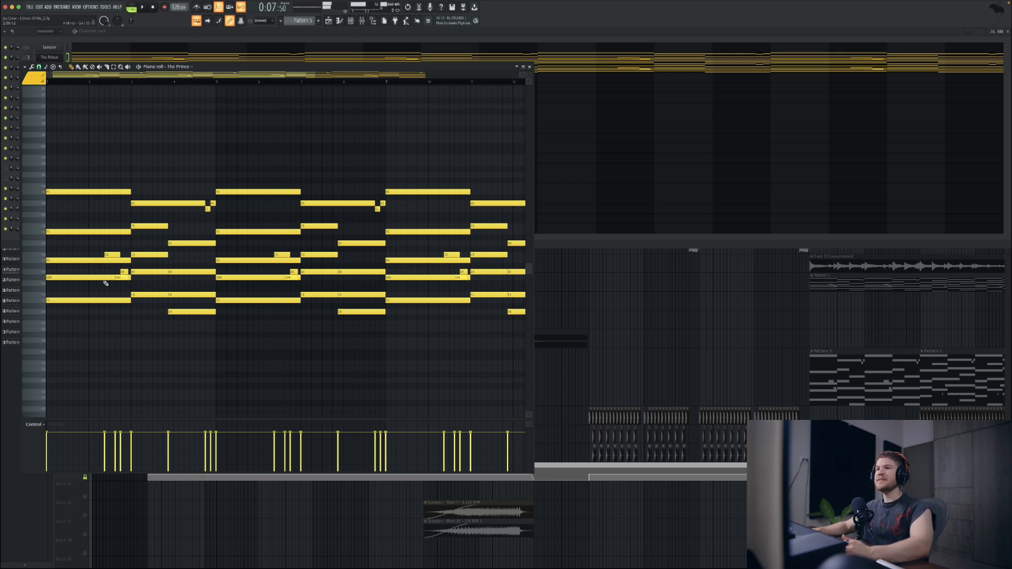
key("space")
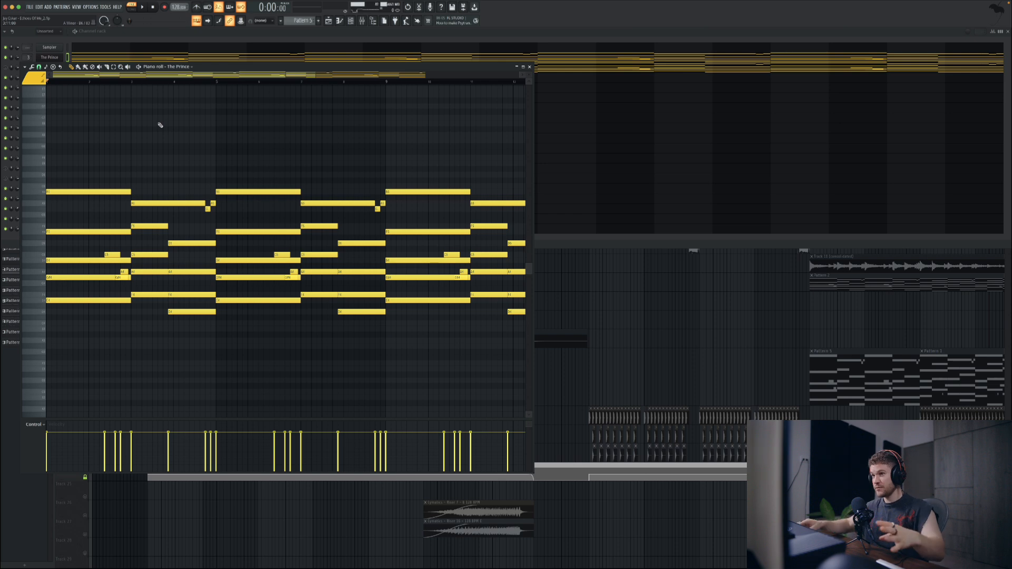
Step: Audition the pattern from the middle of bar 4, return the playhead to the start, and close the piano roll
left_click(189, 81)
key("space")
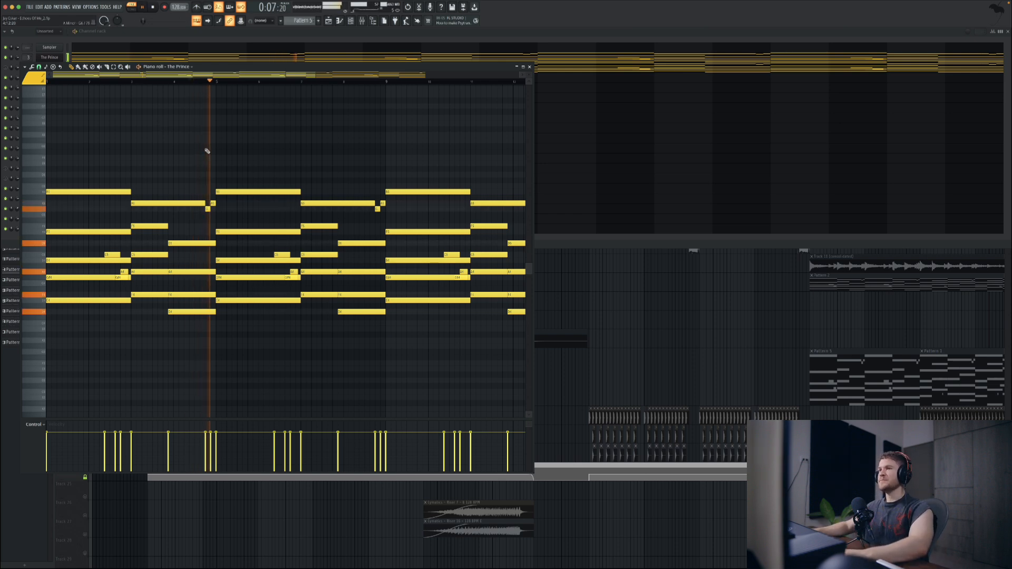
key("space")
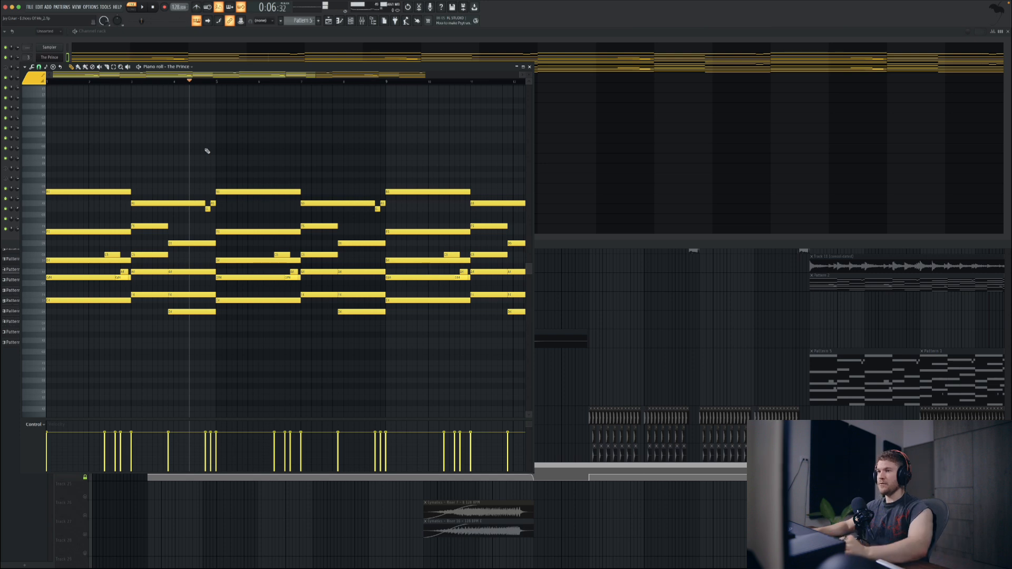
left_click_drag(65, 82, 31, 81)
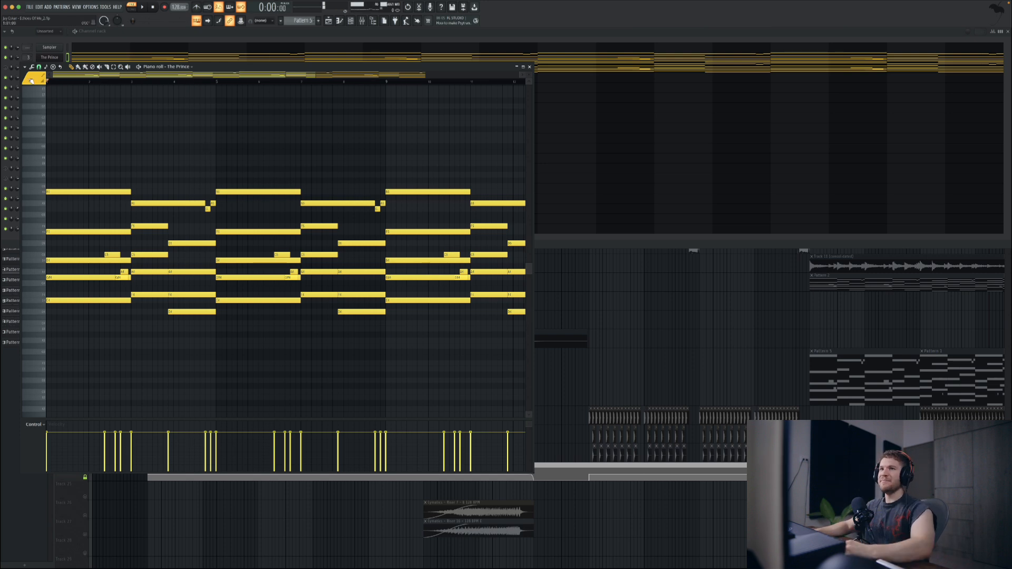
left_click(529, 67)
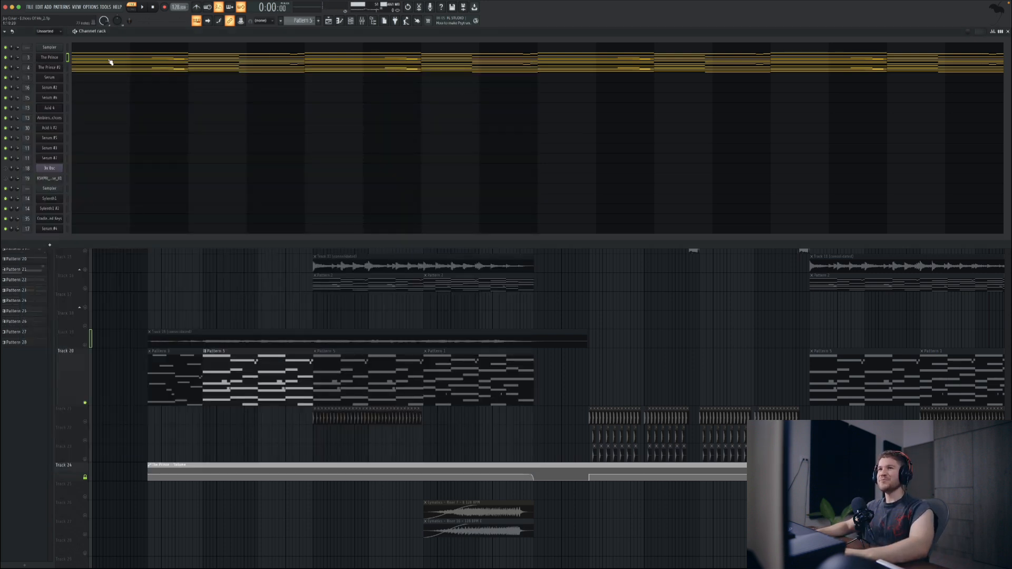
Step: Place the playlist playhead at bar 5 and examine the Serum notes of the first Pattern 6 clip on Track 34
left_click(212, 288)
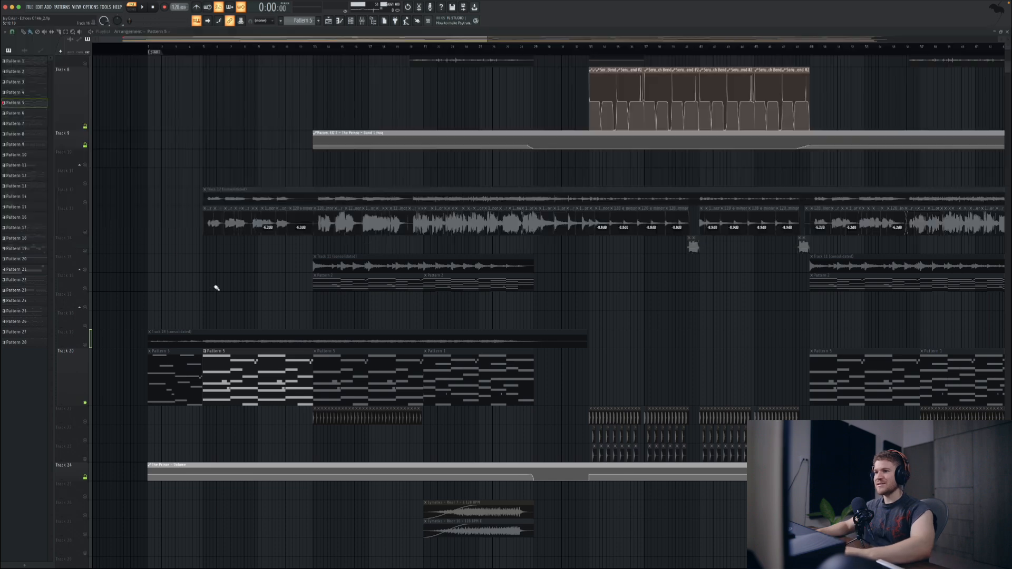
left_click(213, 54)
scroll(248, 288, "down", 5)
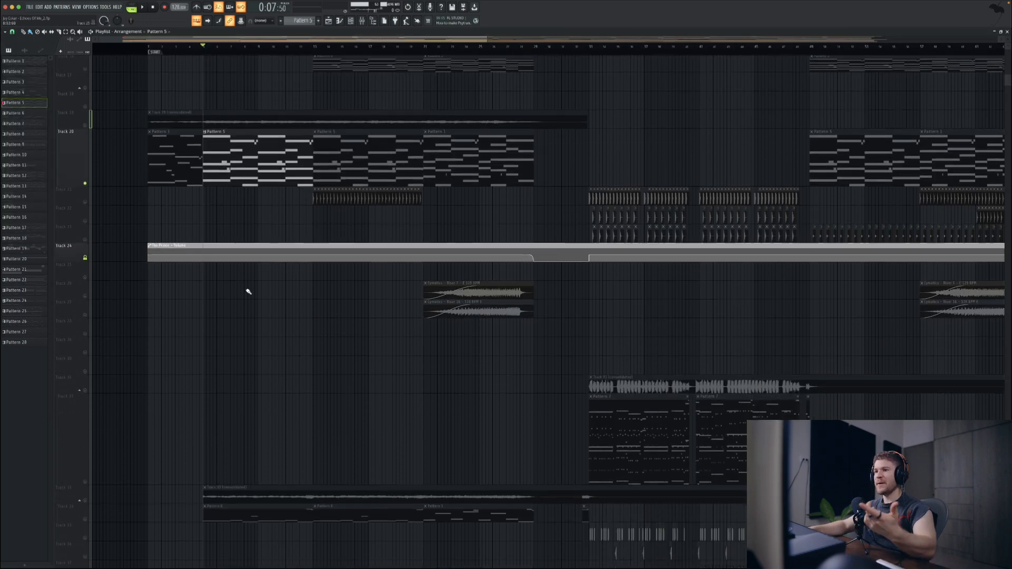
scroll(232, 339, "down", 4)
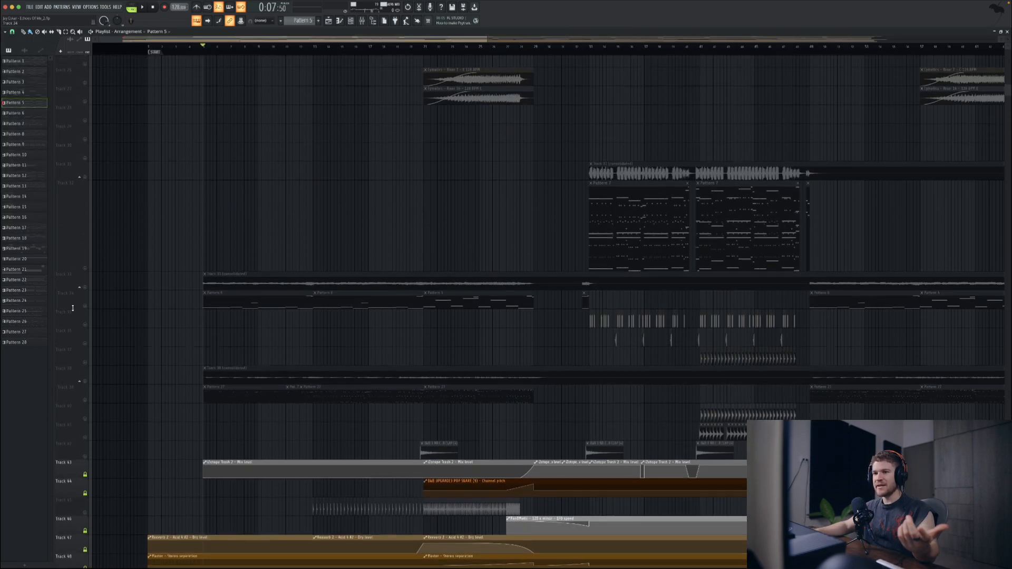
double_click(258, 300)
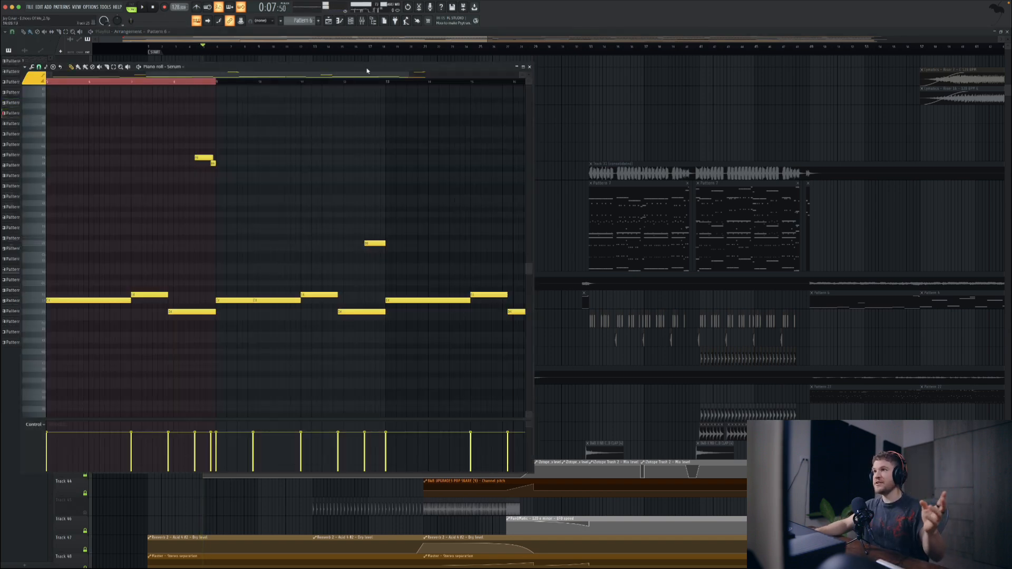
left_click_drag(365, 69, 438, 75)
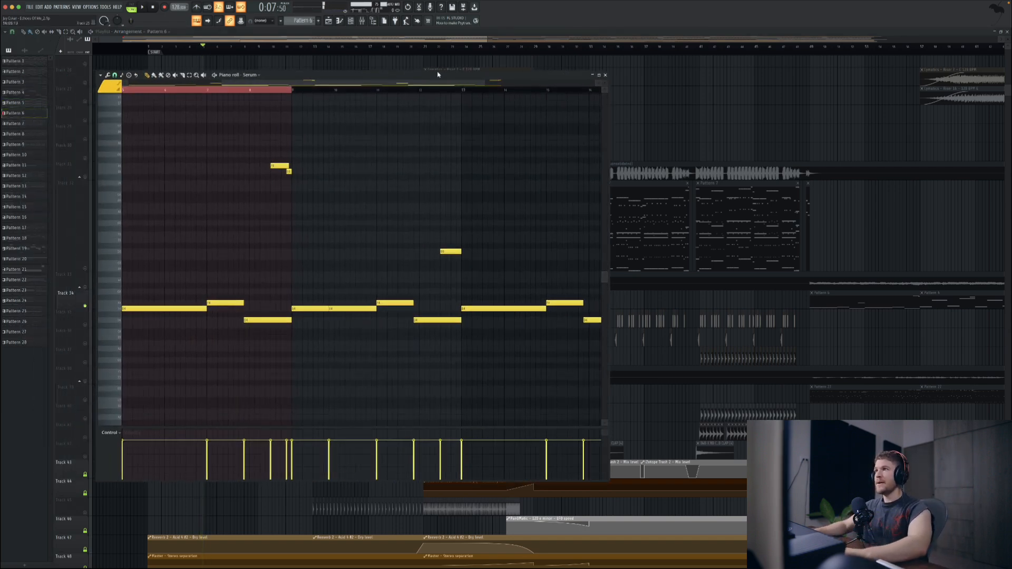
left_click(605, 74)
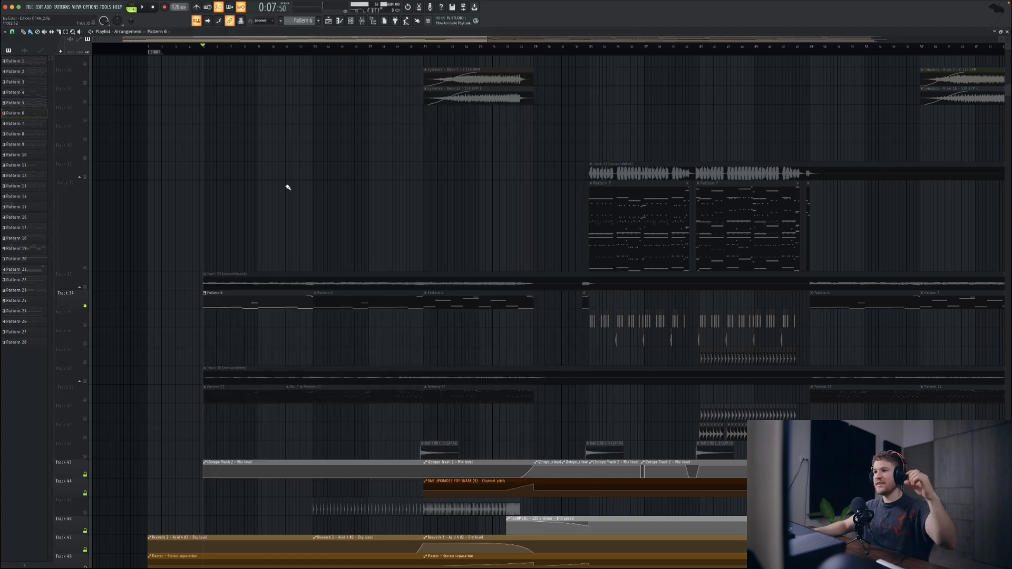
Step: Play the transition into bar 13 and review the matching high notes in Pattern 6's Serum piano roll
left_click(304, 51)
key("space")
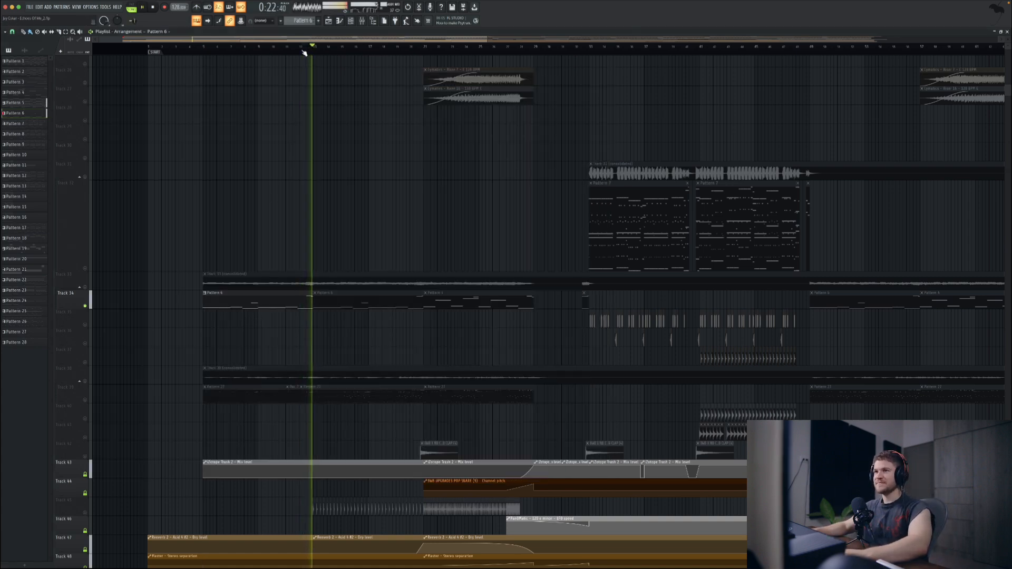
key("space")
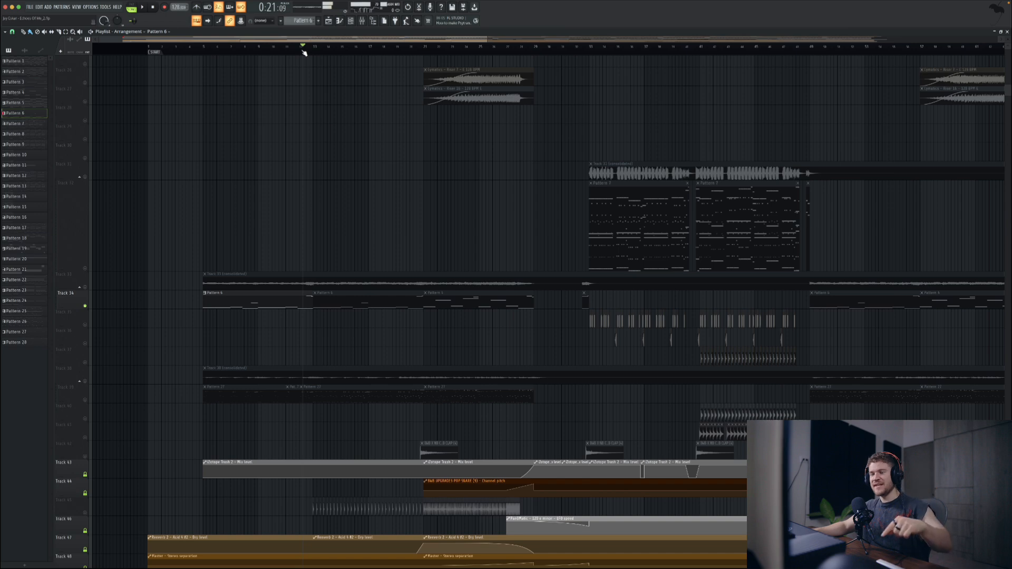
double_click(279, 295)
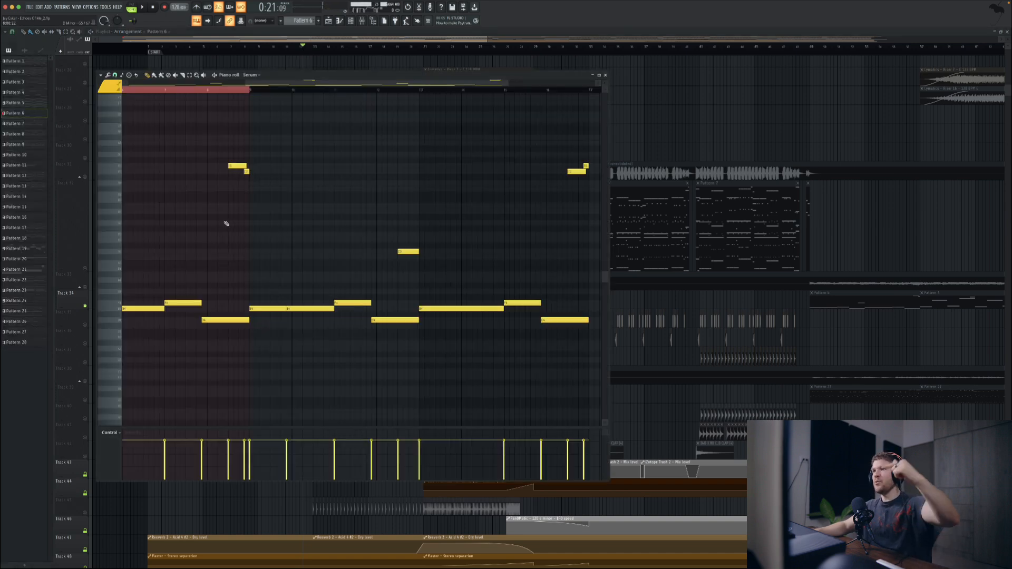
scroll(226, 223, "left", 5)
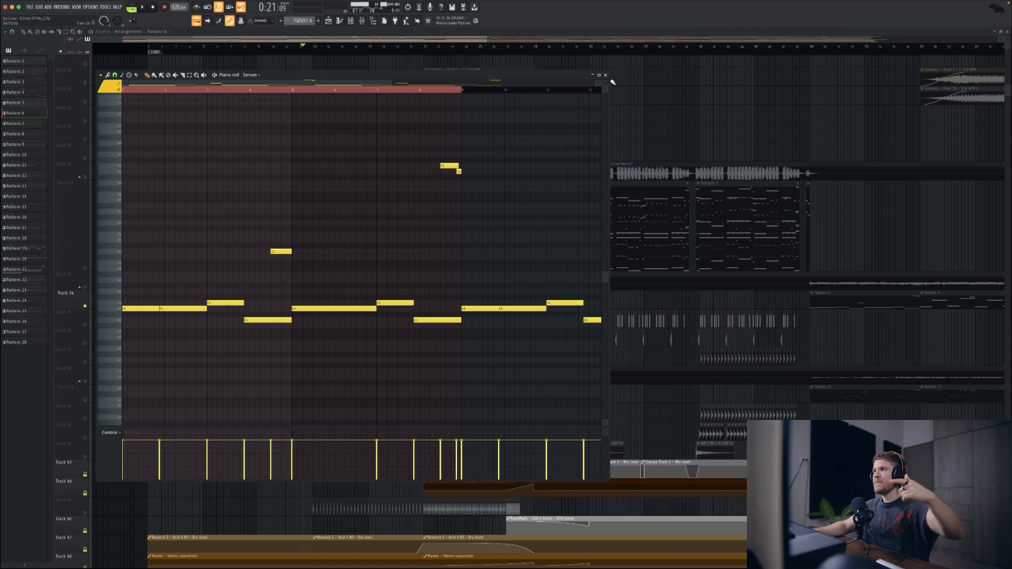
key("Escape")
Step: Enlarge Track 50 and examine the Serum OPEN automation curve around bar 13
scroll(276, 269, "down", 5)
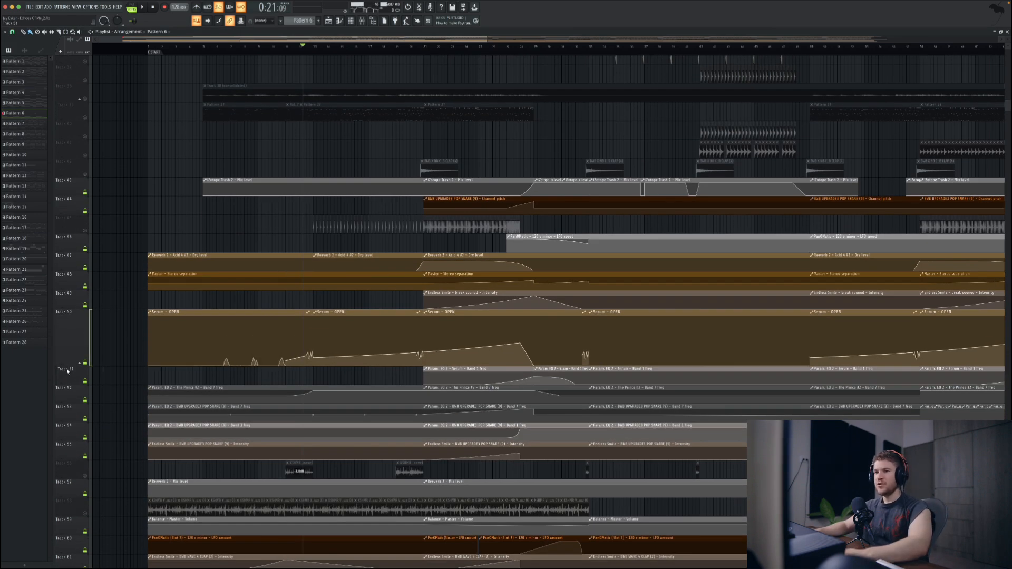
left_click_drag(65, 364, 66, 373)
scroll(329, 362, "up", 3)
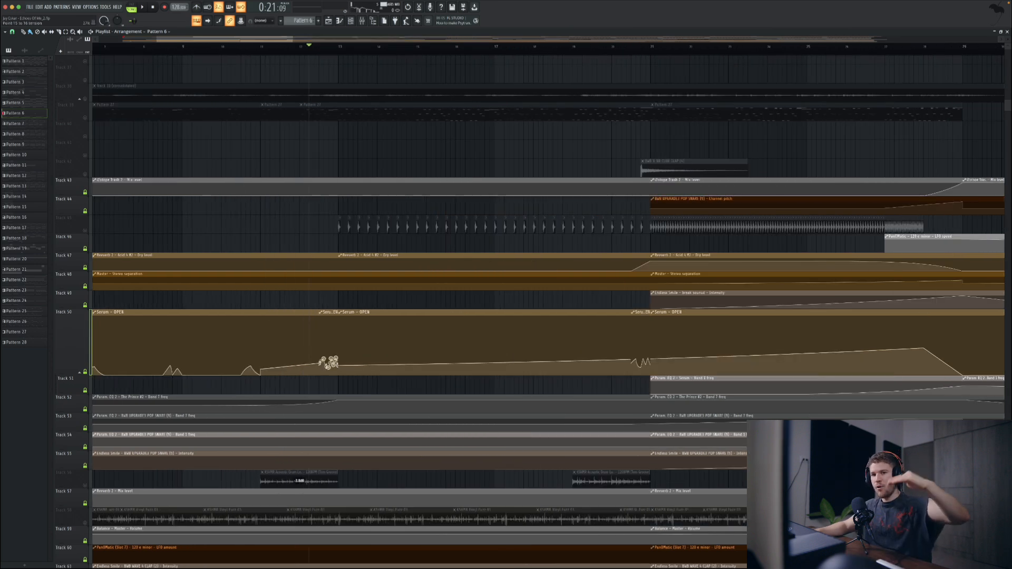
Step: Set the playlist playhead at bar 5 and play the layered section into bar 13
scroll(339, 198, "up", 10)
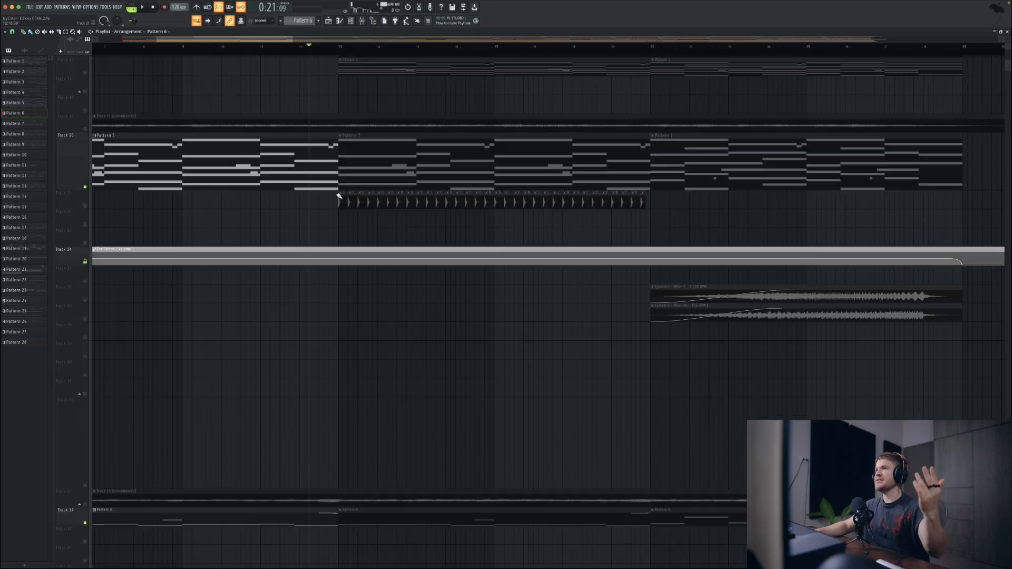
scroll(306, 269, "down", 1)
scroll(263, 211, "left", 4)
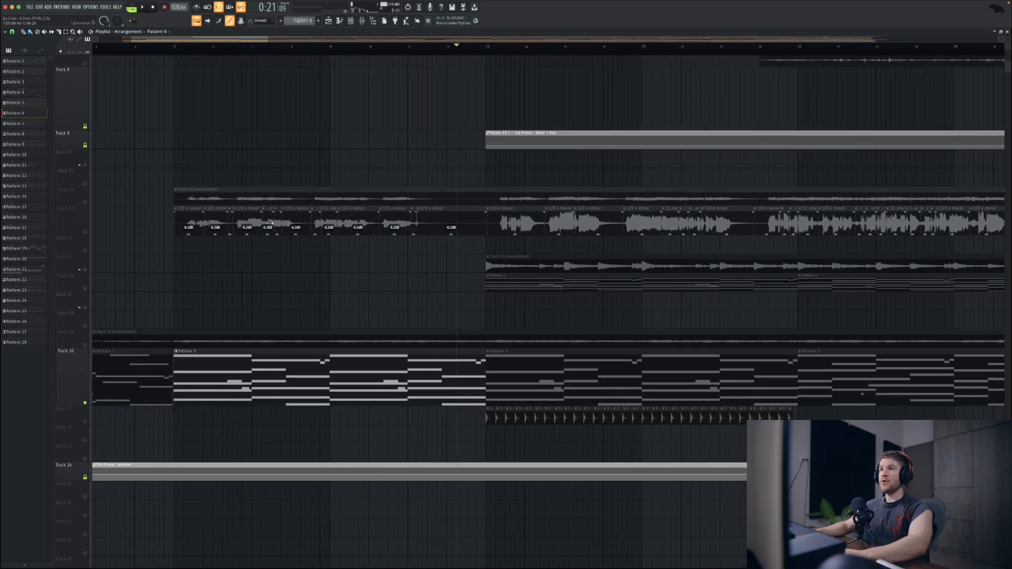
left_click(192, 50)
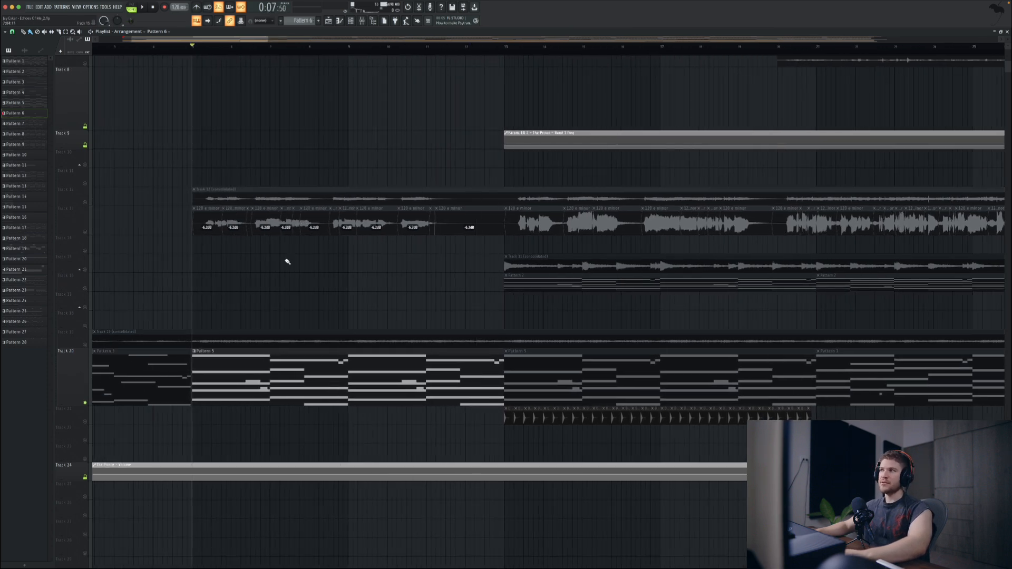
scroll(306, 300, "down", 5)
key("space")
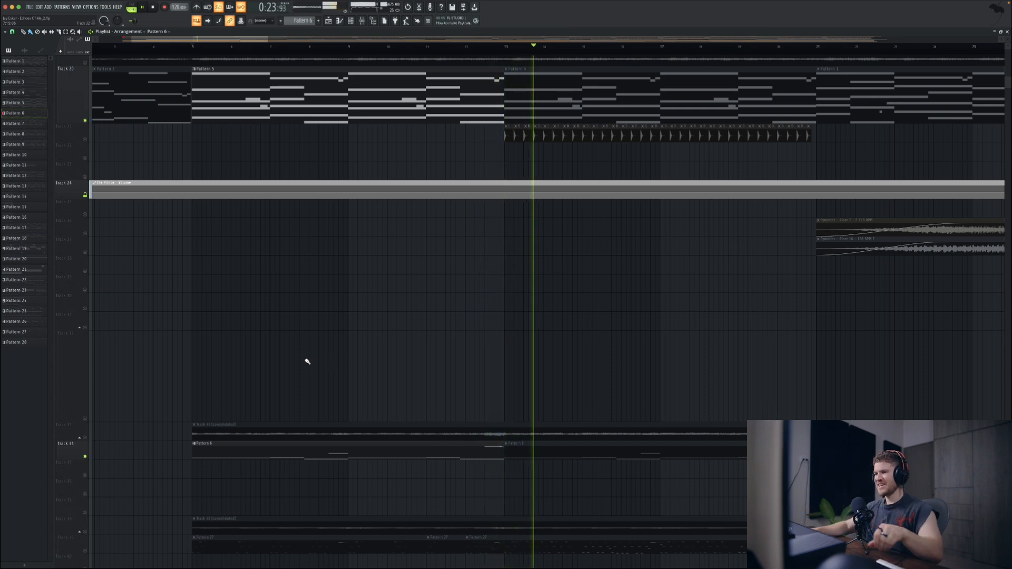
key("space")
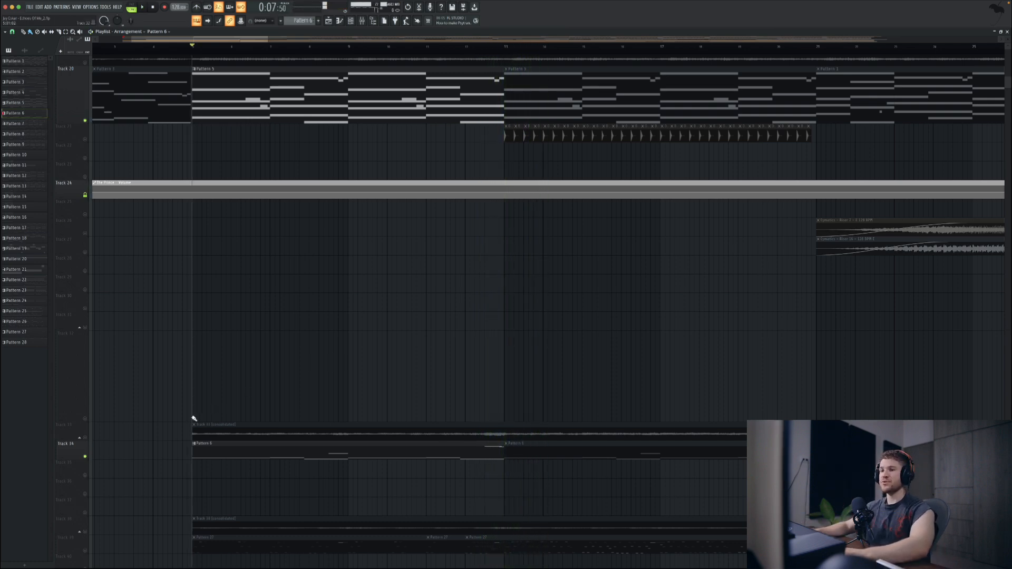
scroll(194, 418, "down", 5)
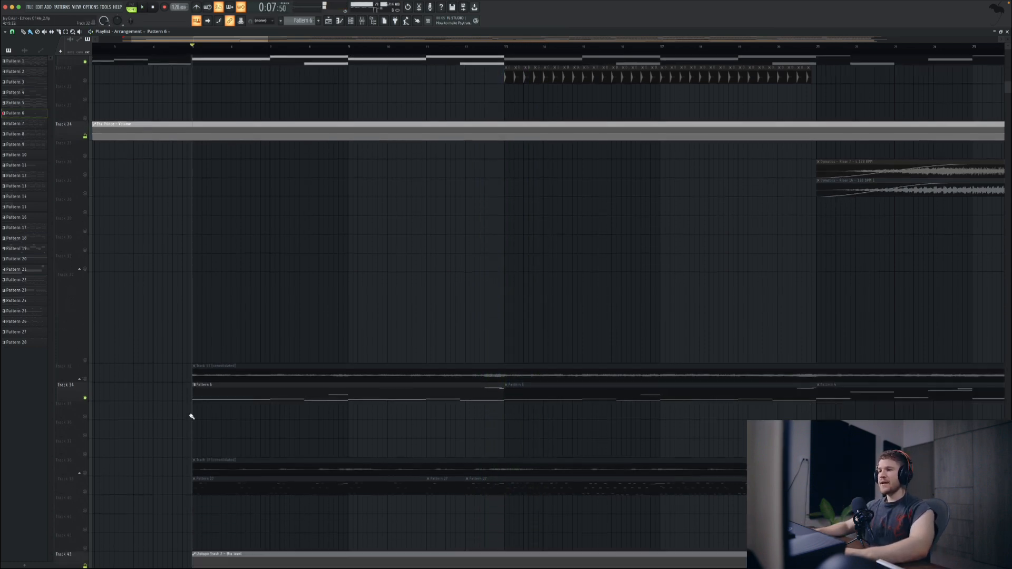
Step: Isolate the consolidated Track 12 vocal with the consolidated Track 19 chords and audition them from bar 5
left_click(85, 343)
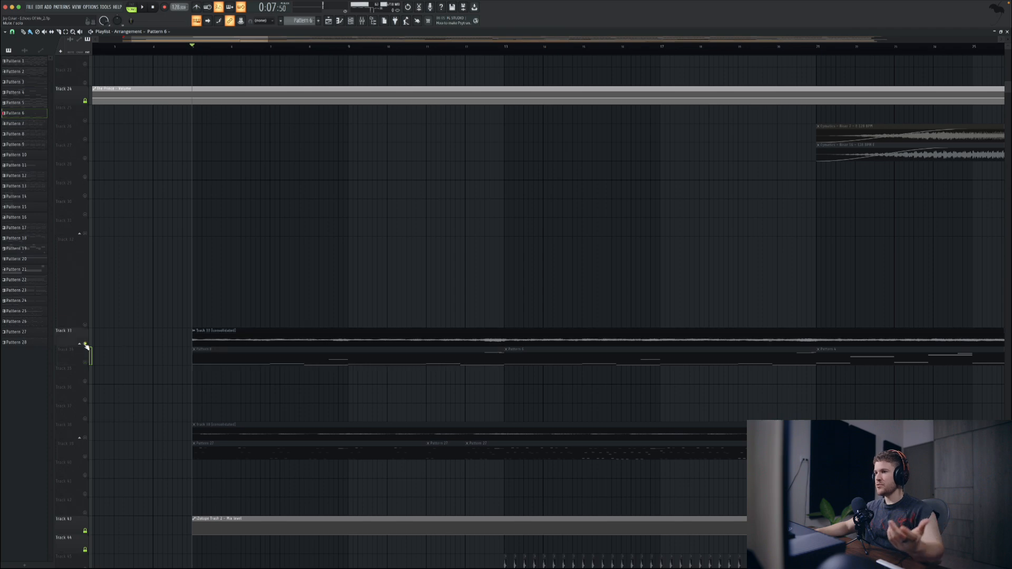
scroll(85, 345, "up", 19)
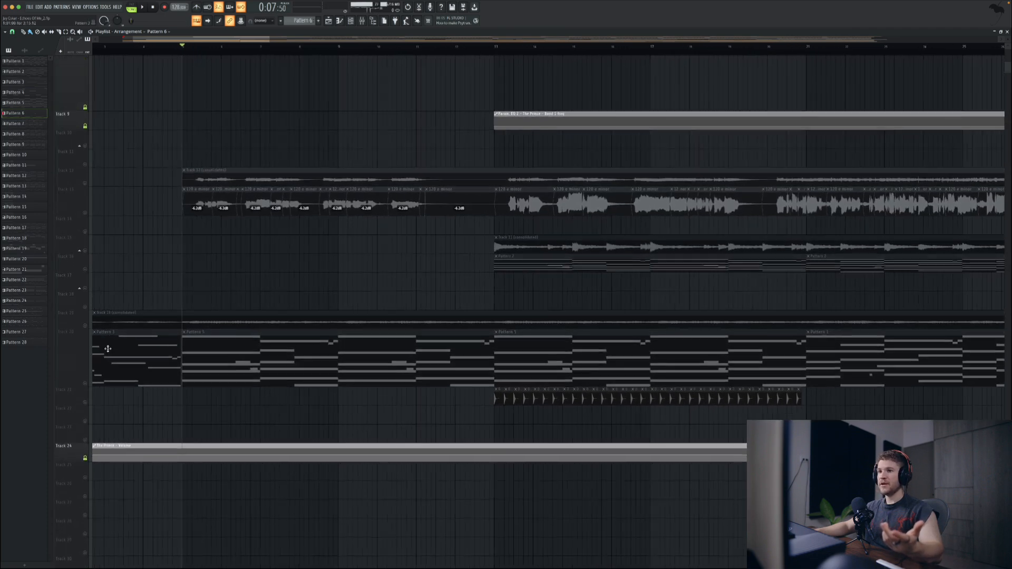
left_click(85, 326)
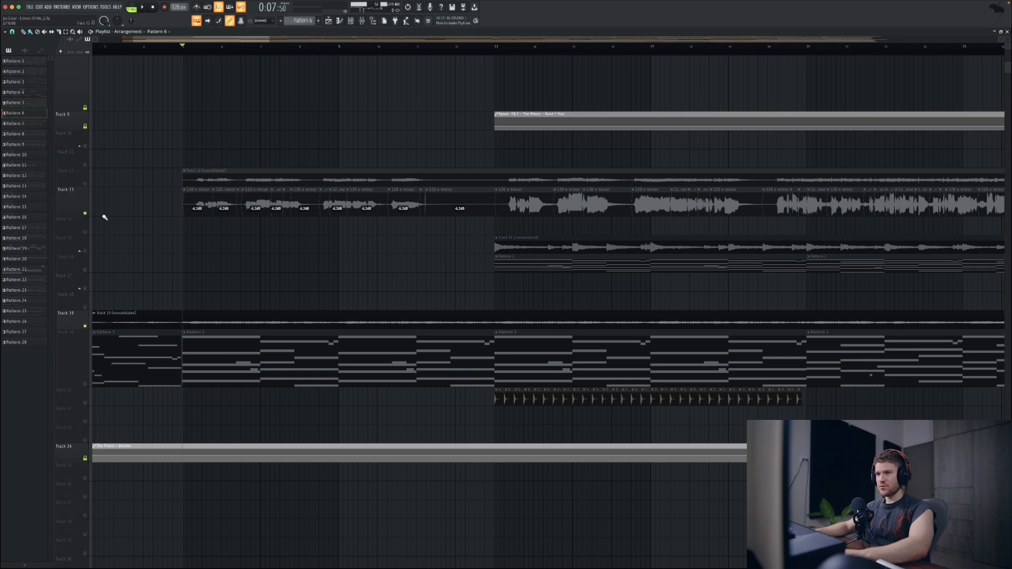
left_click(85, 184)
left_click(84, 183)
left_click(84, 183)
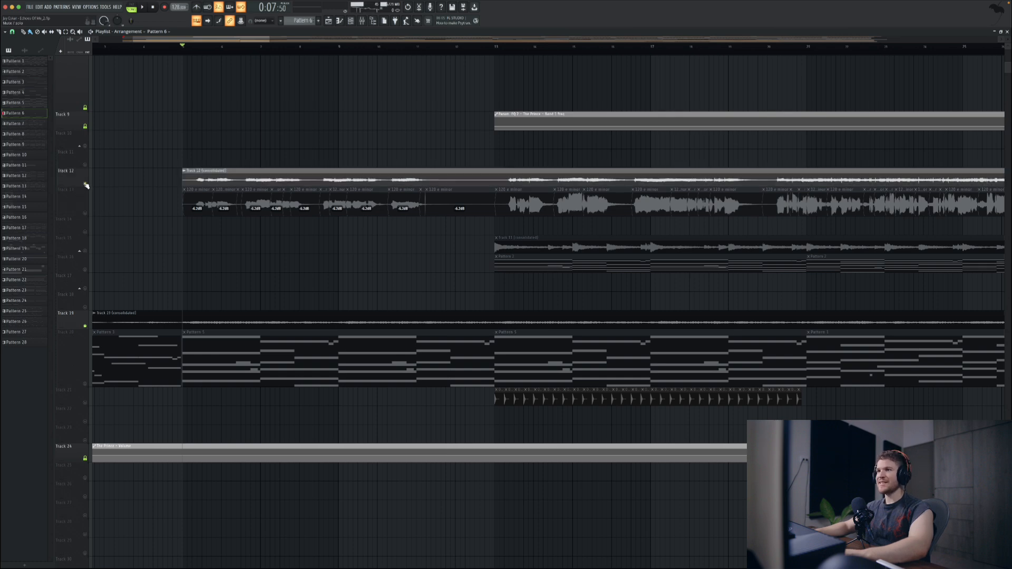
key("space")
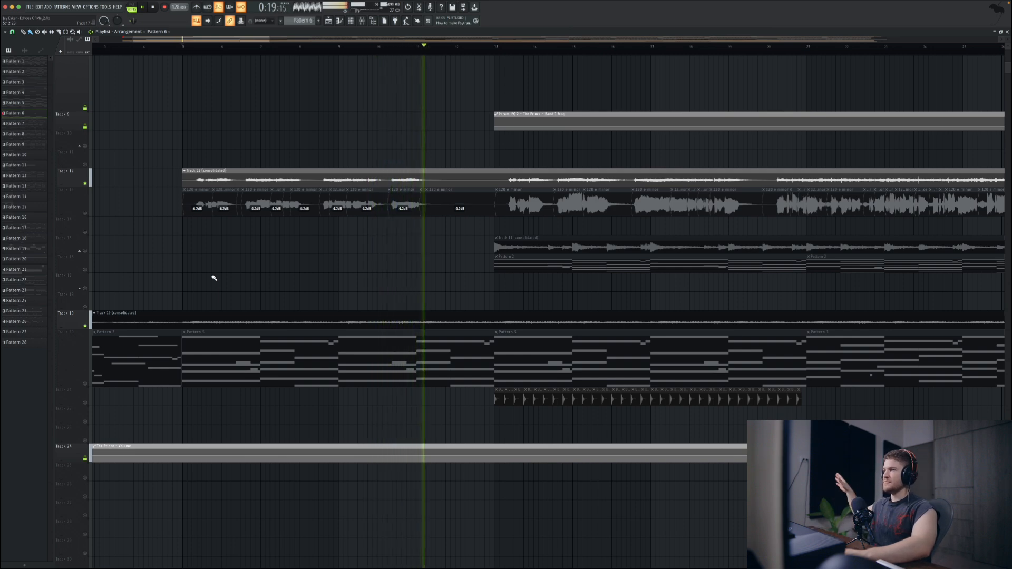
key("space")
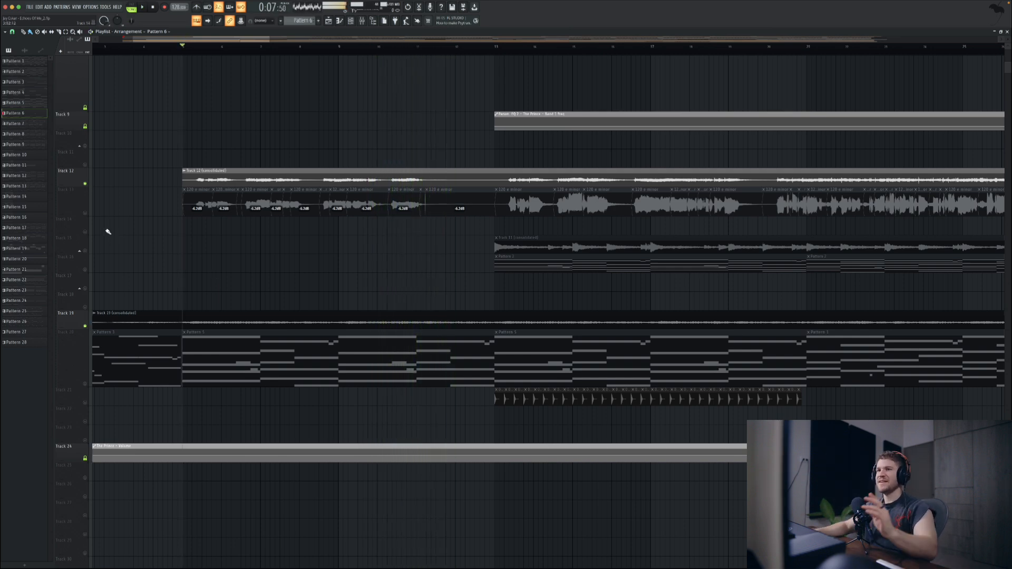
Step: Solo Track 13, select its vocal clips from bar 5 to bar 13, and bring up their VOCAL mixer channel
left_click(85, 214, "ctrl")
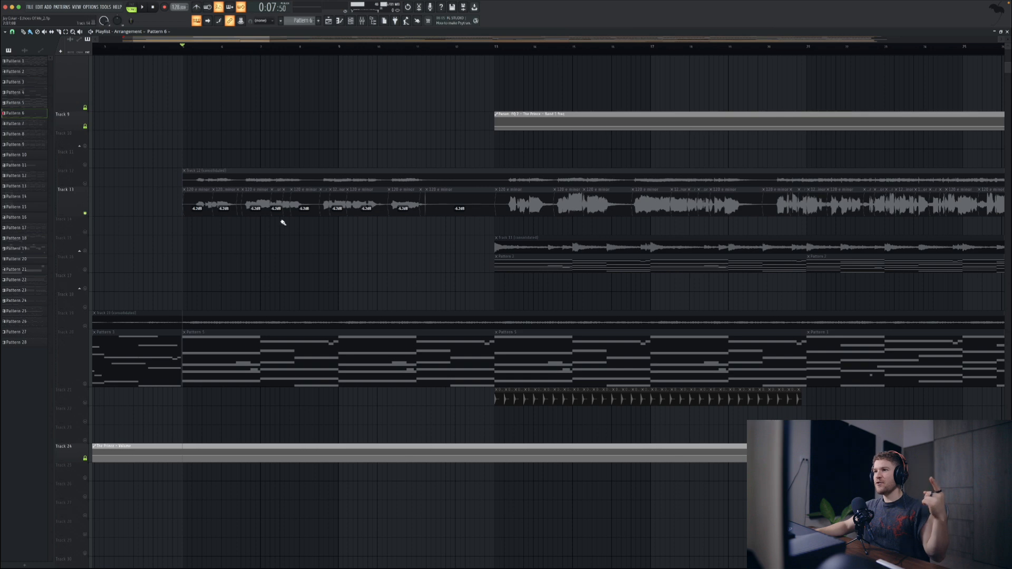
left_click_drag(444, 236, 189, 209)
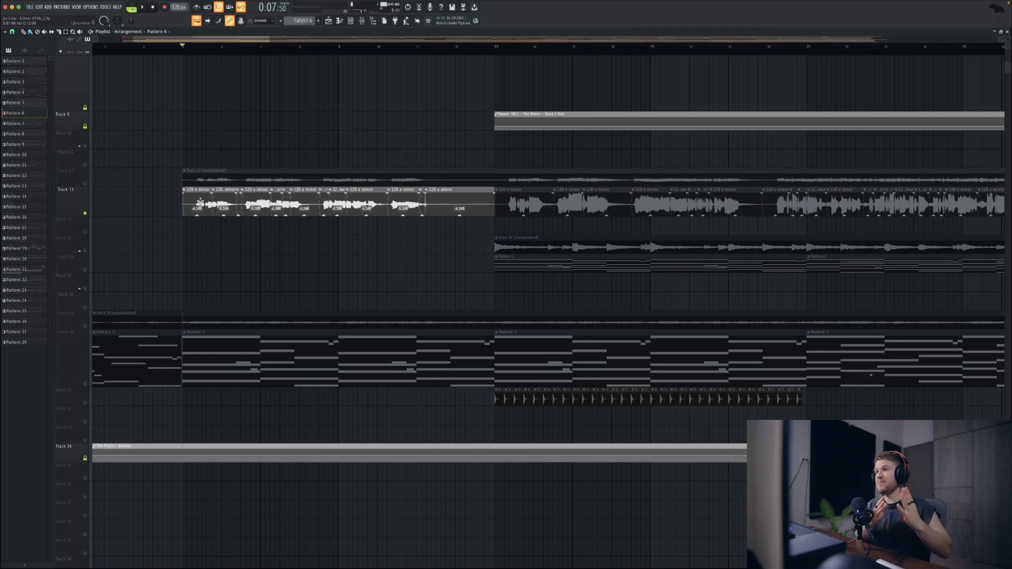
left_click(200, 202)
left_click(362, 22)
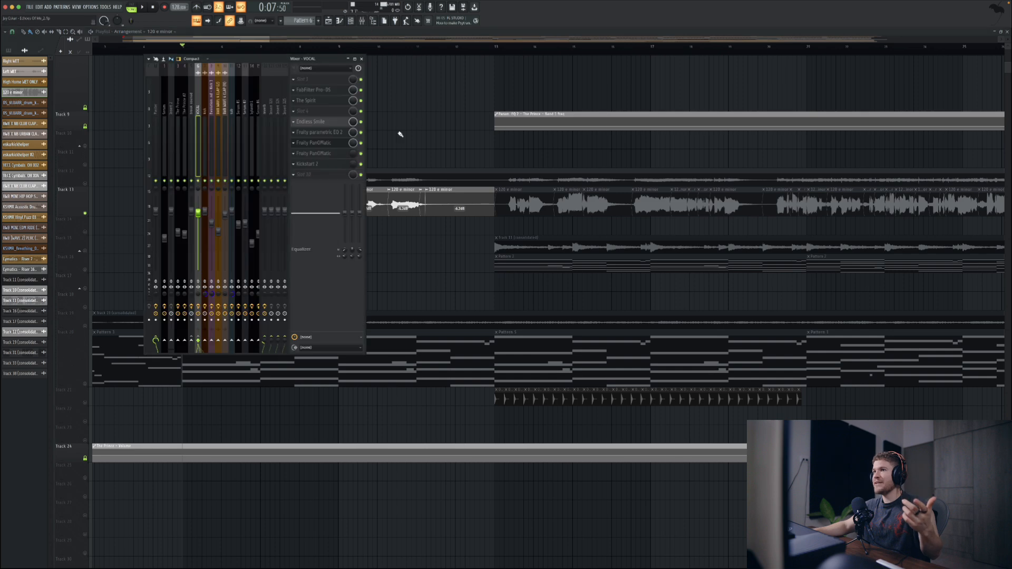
left_click_drag(234, 60, 449, 104)
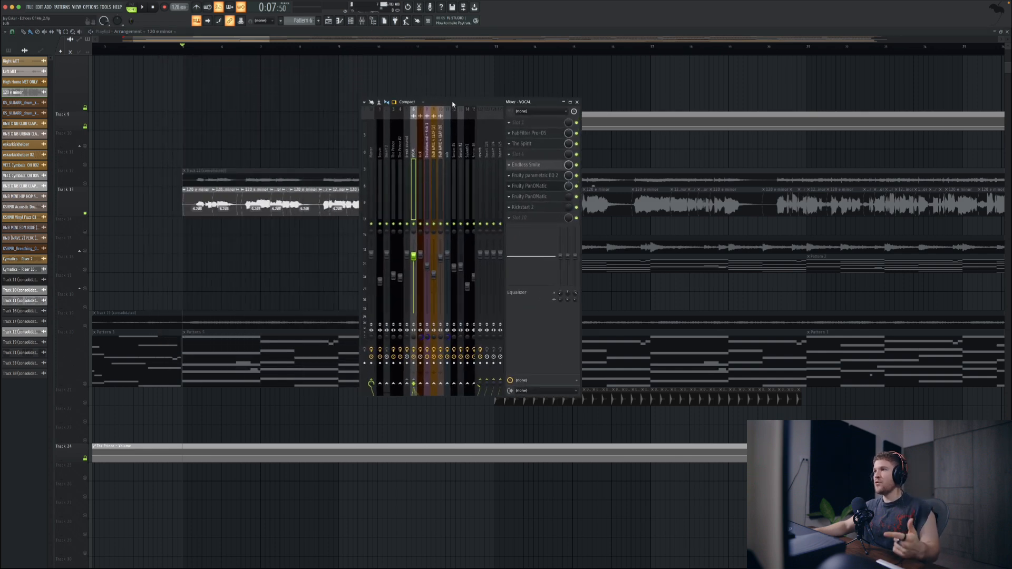
Step: Open FabFilter Pro-DS on the VOCAL channel, examine its de-essing settings, and close it
left_click(543, 133)
left_click_drag(310, 108, 416, 224)
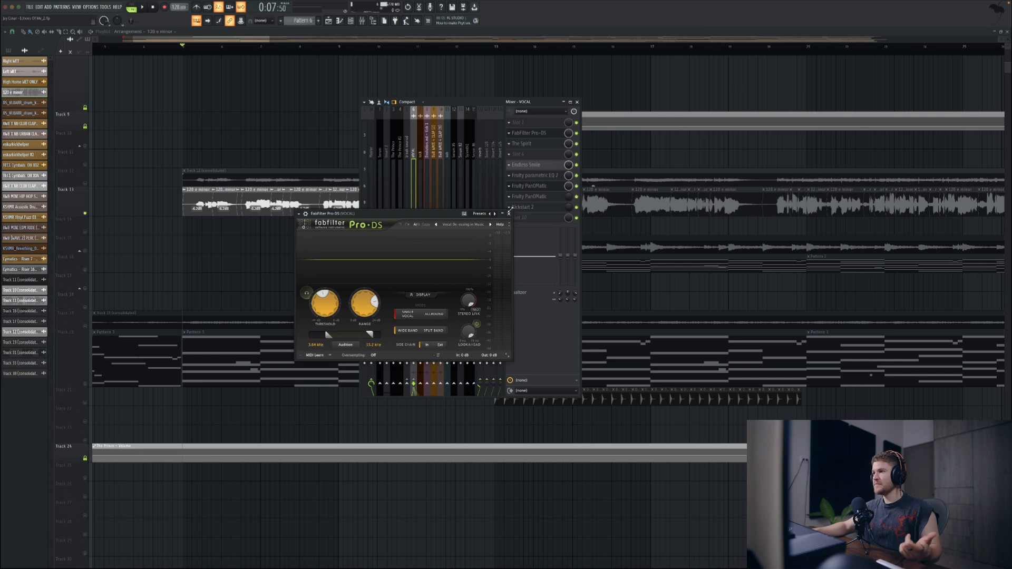
left_click(509, 214)
Step: Open The Spirit on the VOCAL channel and compare the vocal with its compressor section off and on
left_click(539, 144)
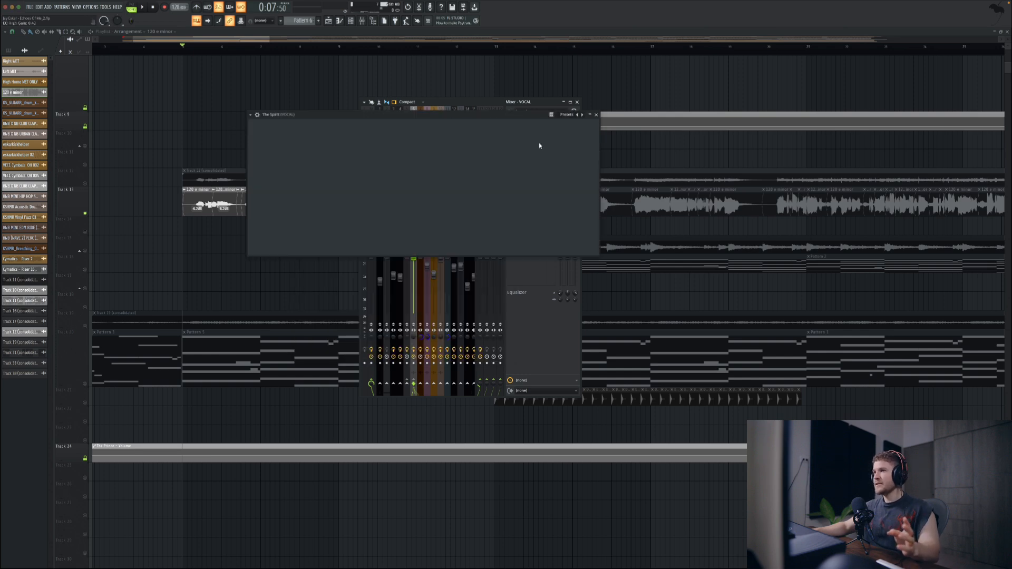
left_click_drag(453, 115, 445, 248)
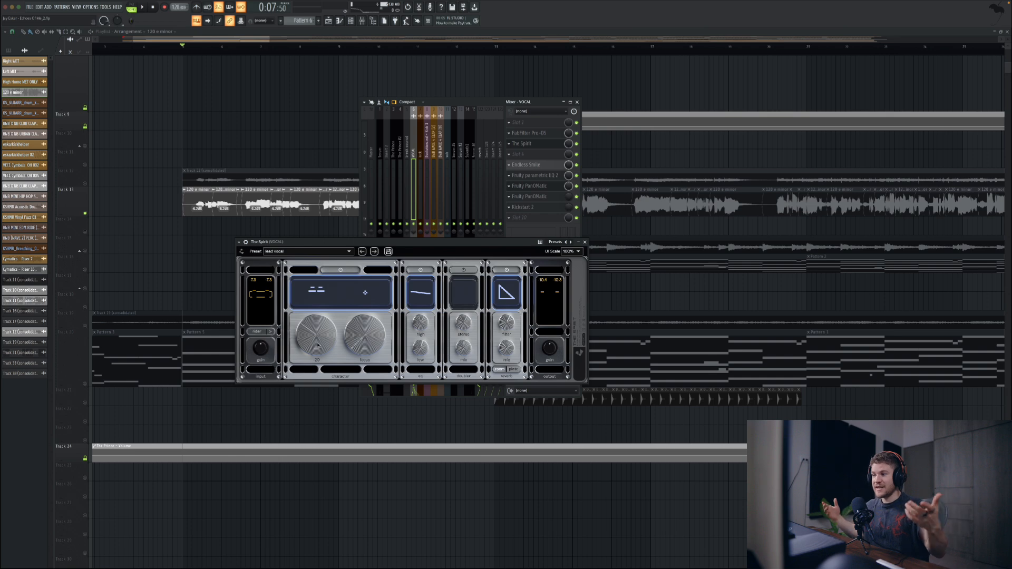
left_click(341, 270)
key("space")
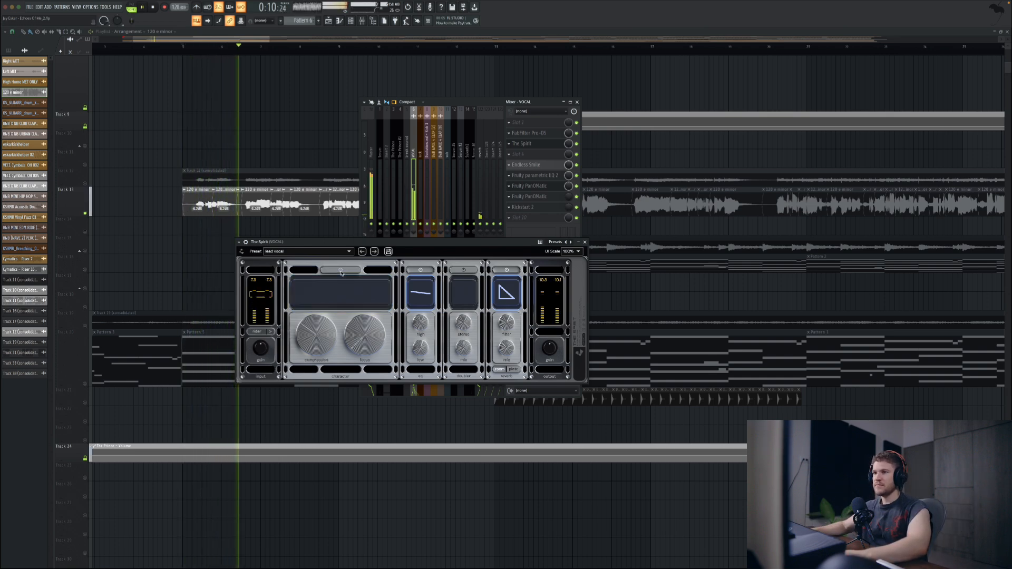
key("space")
left_click(340, 271)
key("space")
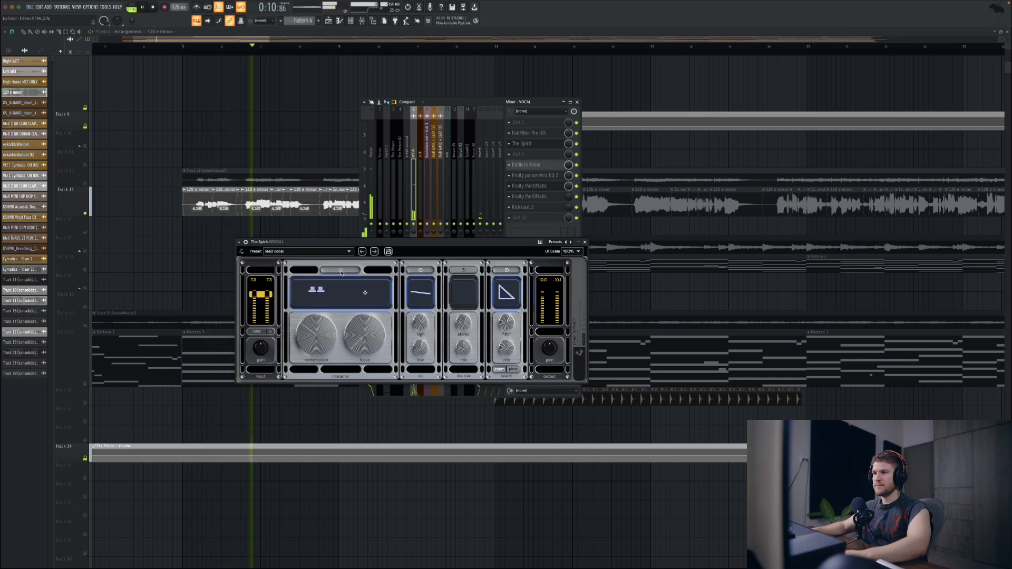
key("space")
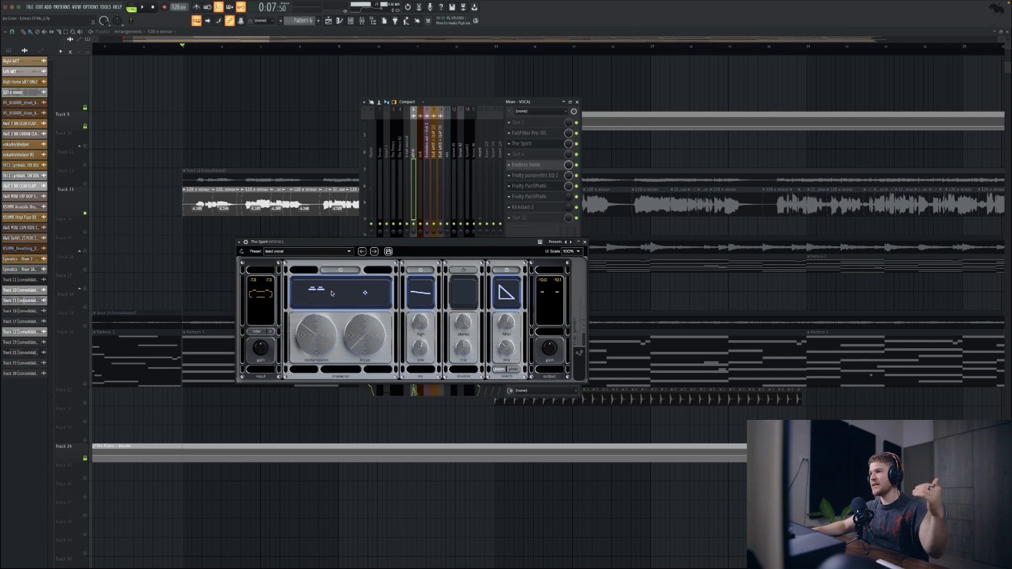
key("Escape")
Step: Inspect the VOCAL channel's Endless Smile settings and its Fruity parametric EQ 2 curve
left_click(543, 167)
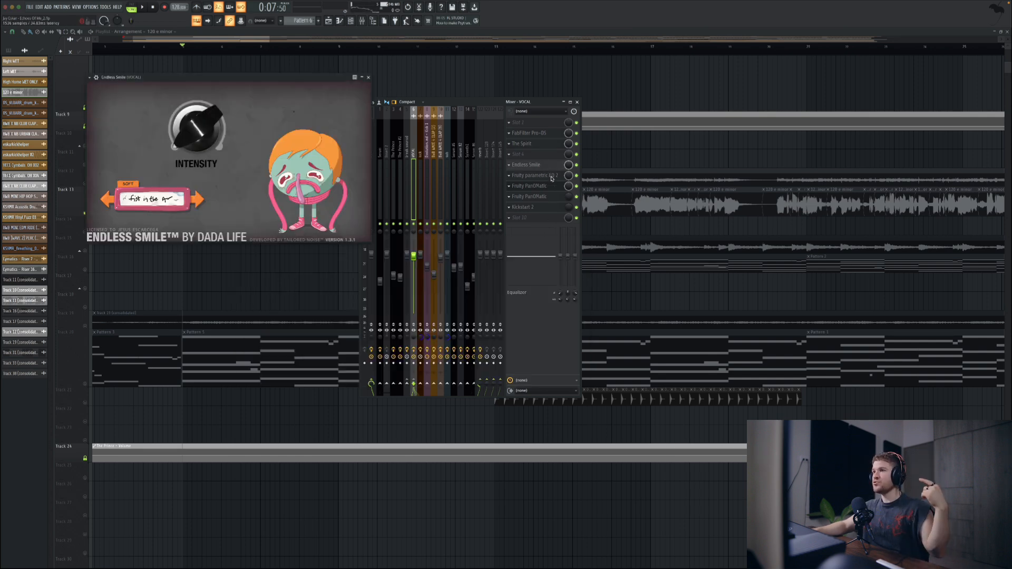
left_click(551, 178)
left_click(369, 78)
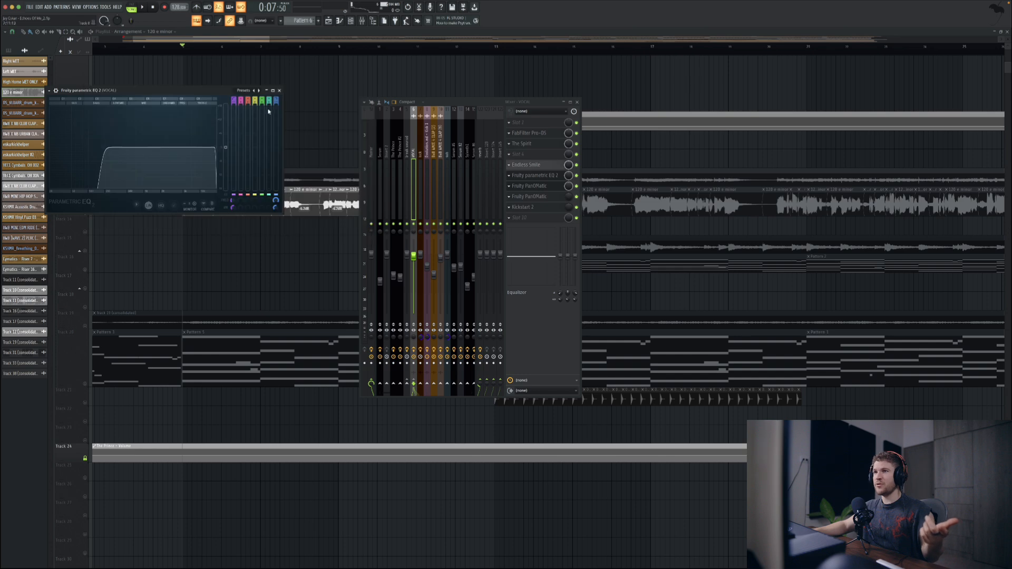
left_click_drag(219, 92, 281, 128)
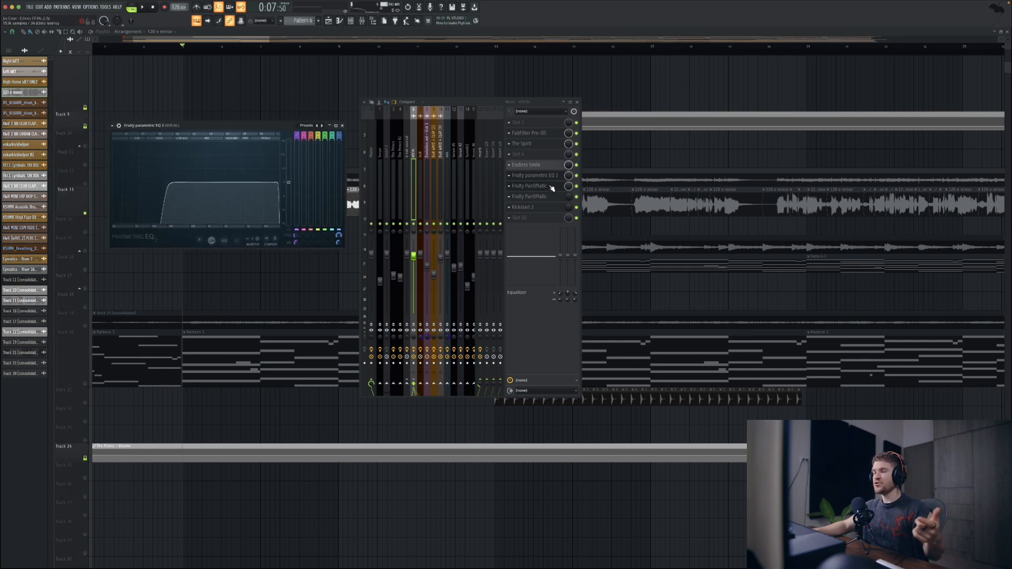
Step: Move Fruity parametric EQ 2 below both Fruity PanOMatic effects, check Kickstart 2, and close the effect windows
left_click_drag(552, 188, 551, 197)
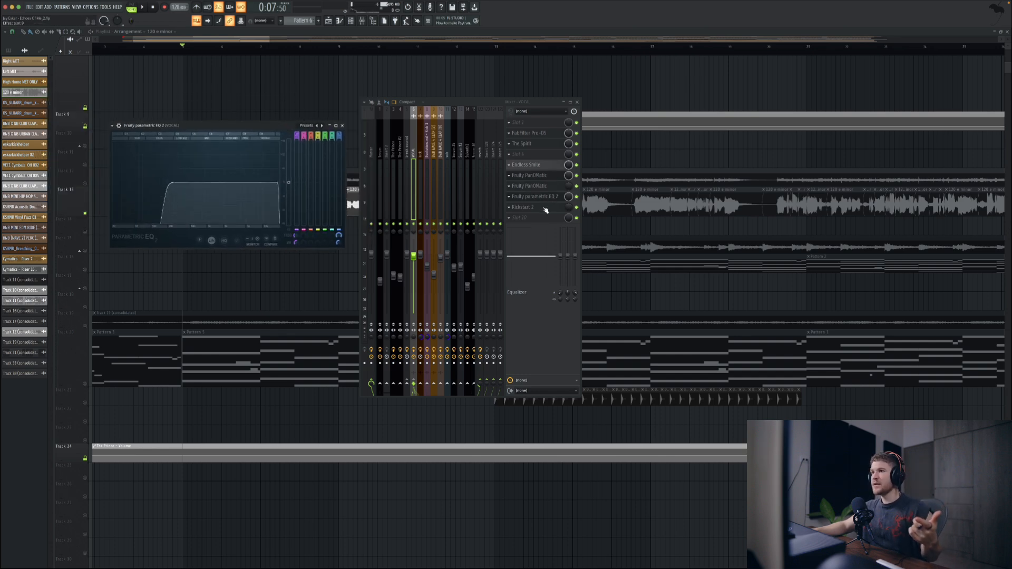
left_click(544, 208)
left_click(256, 71)
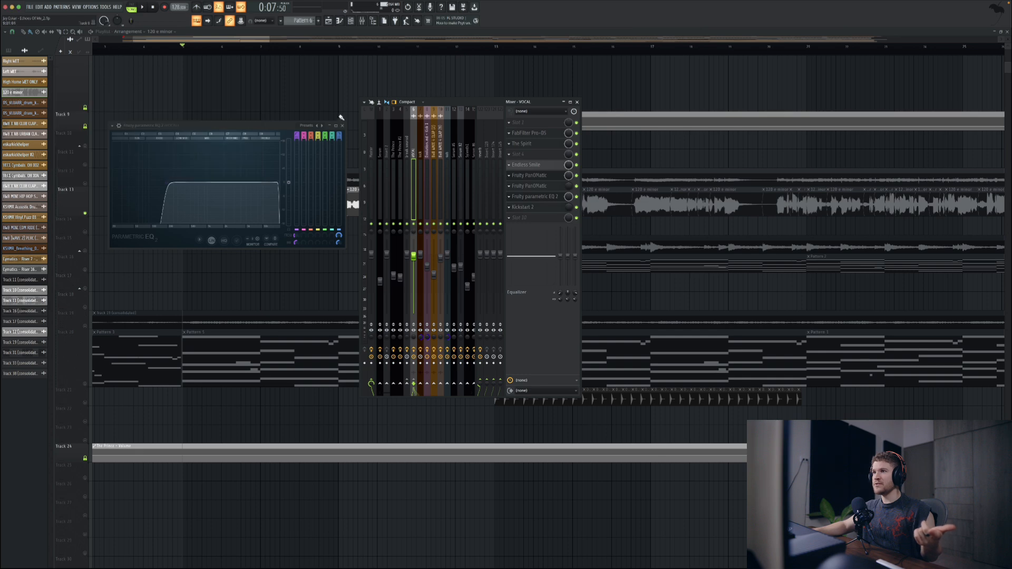
left_click(343, 126)
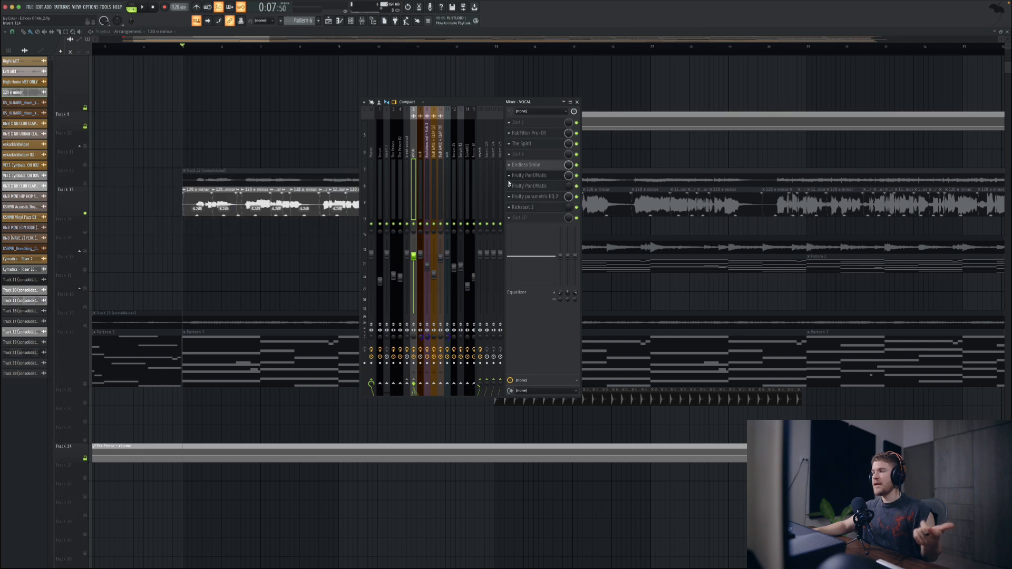
Step: Open the VOCAL channel's Fruity PanOMatic effects, select the Track 13 clips leading into the drop, and play from bar 28
left_click(552, 177)
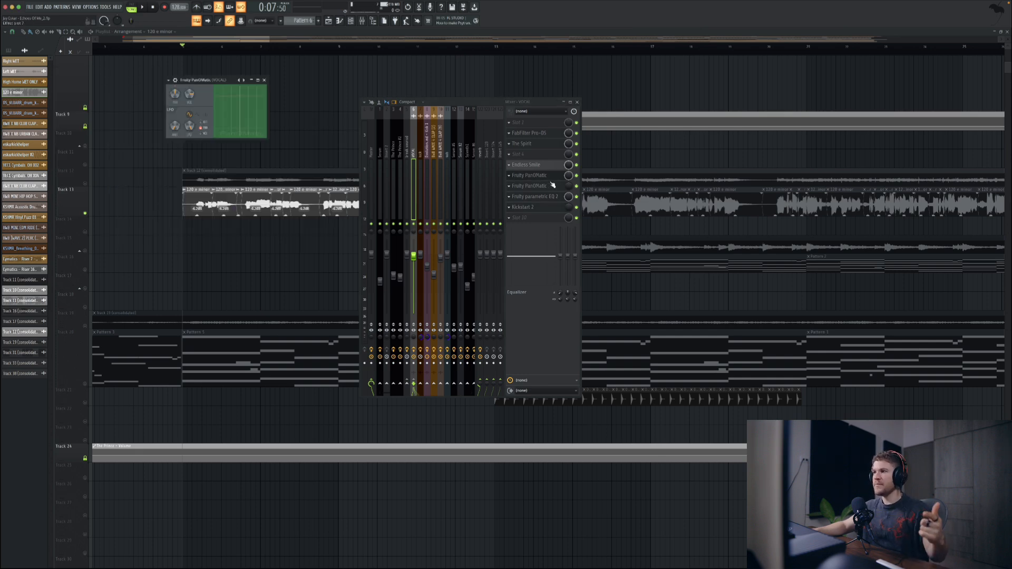
left_click(552, 186)
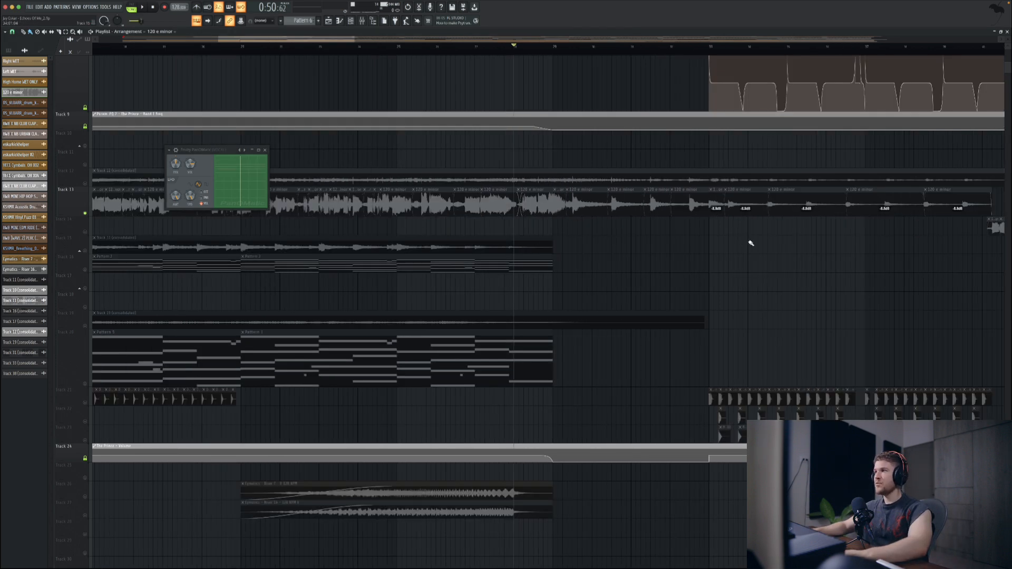
left_click_drag(707, 216, 498, 200)
key("space")
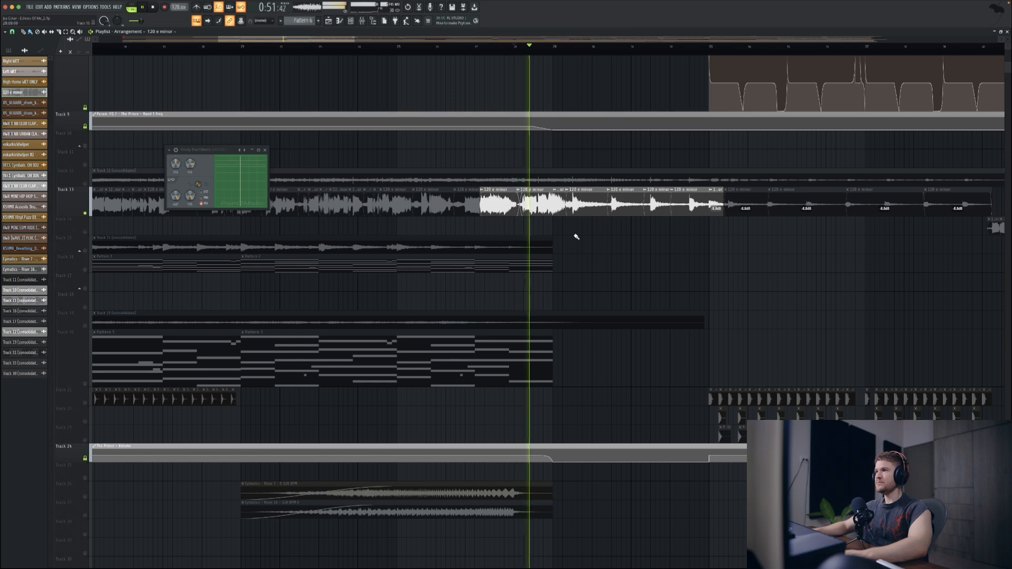
scroll(576, 236, "right", 2)
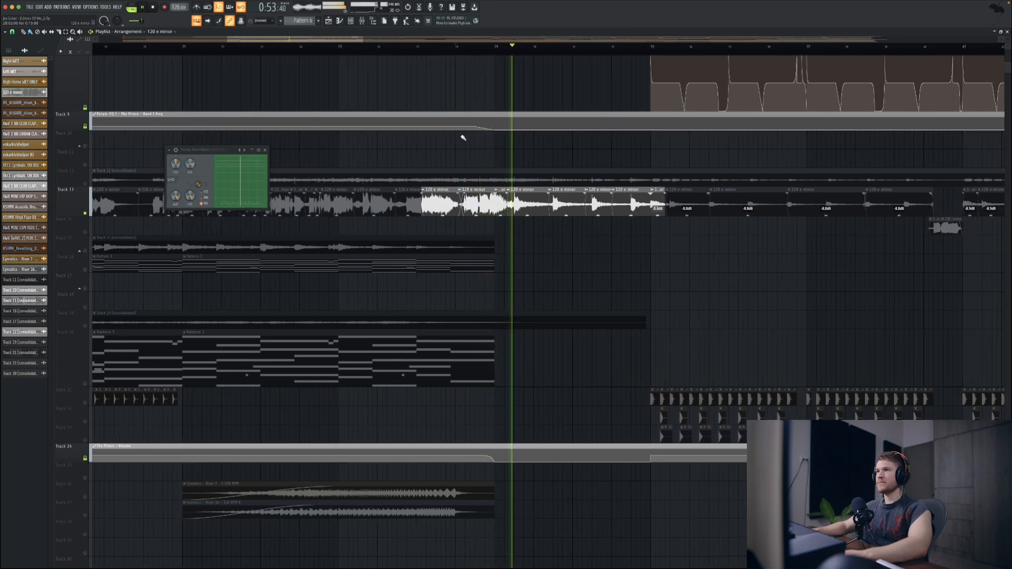
Step: Display both Fruity PanOMatic effects from the VOCAL mixer channel during playback and hide the mixer
key("F9")
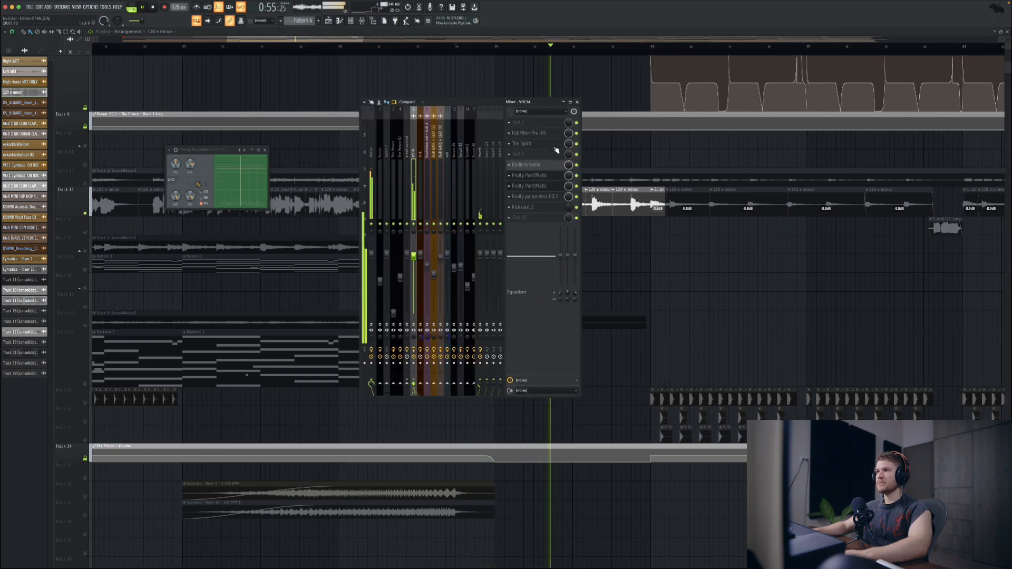
left_click(544, 178)
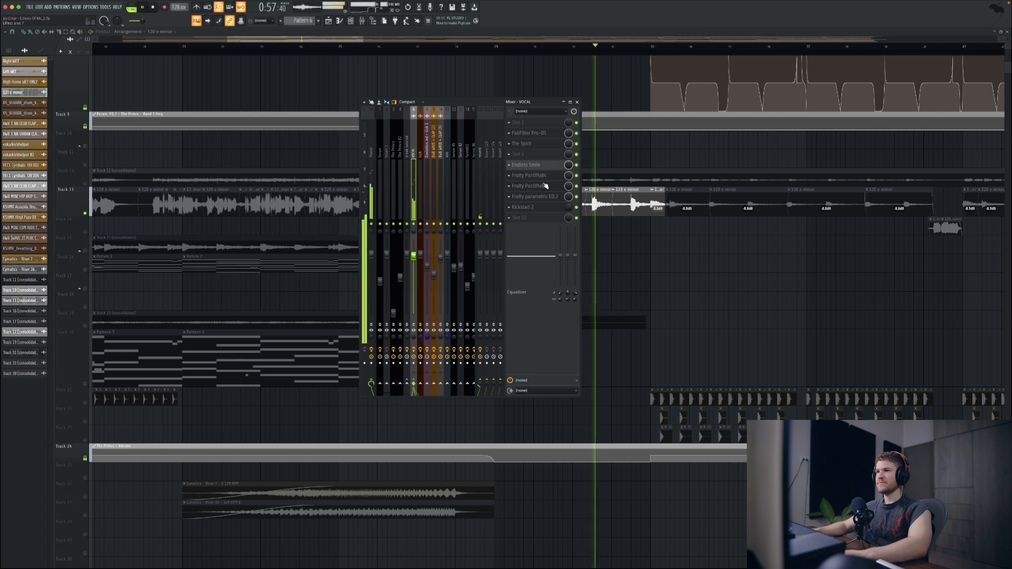
left_click(544, 185)
left_click(528, 175)
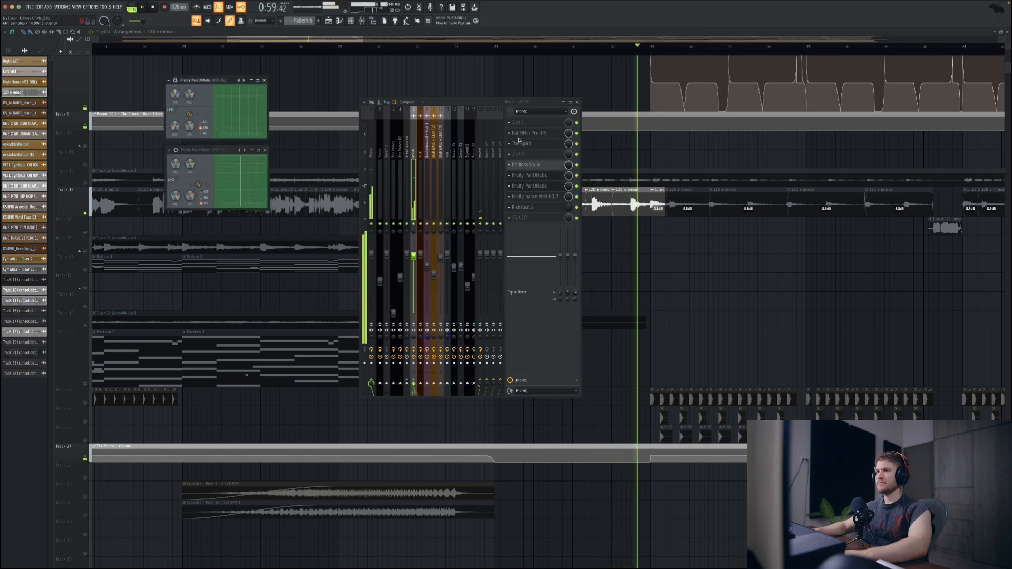
key("F9")
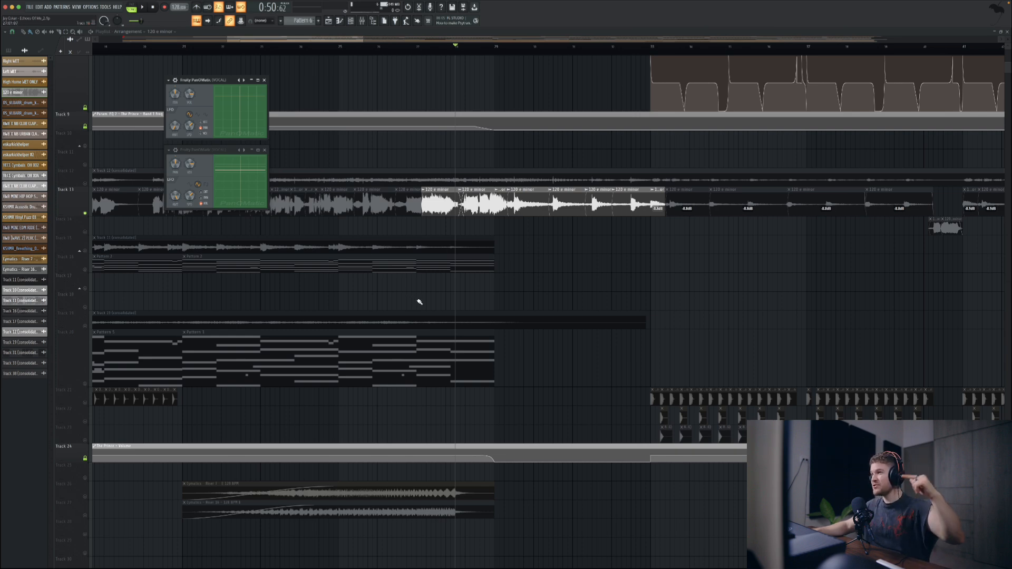
Step: Locate the PanOMatic LFO speed automation clip on Track 46 and play the build-up through its falling curve
scroll(473, 304, "down", 10)
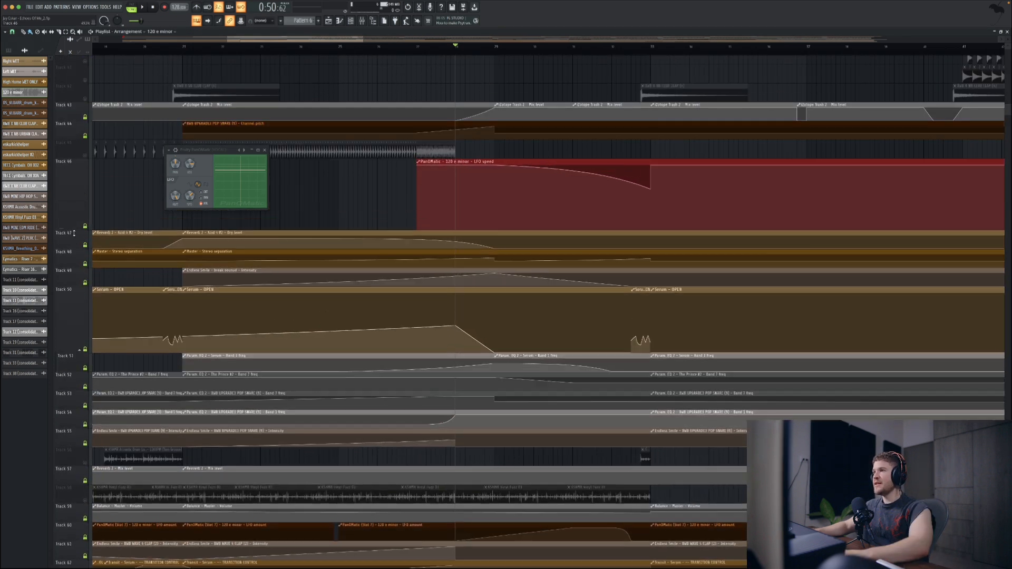
left_click_drag(74, 232, 74, 252)
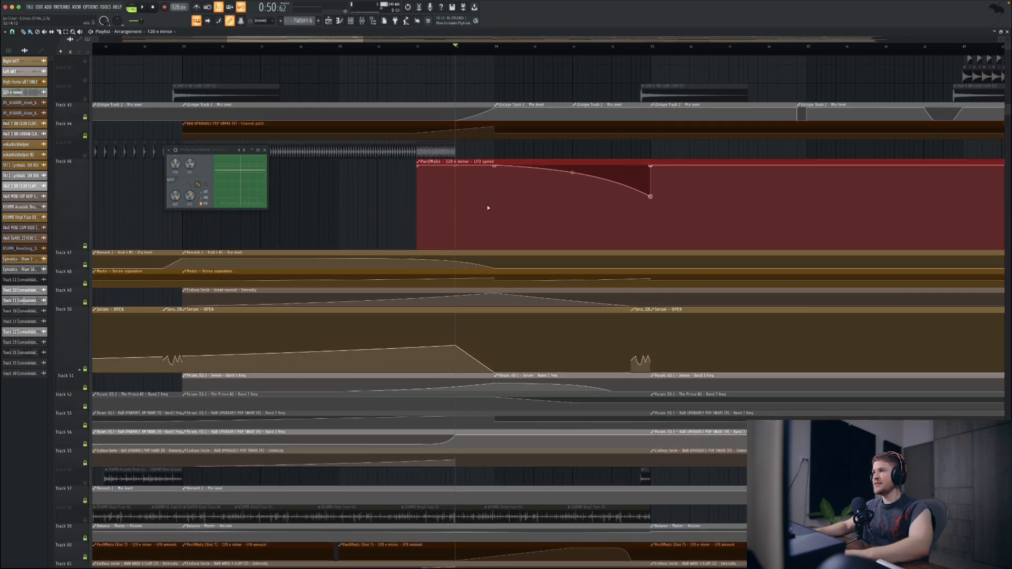
key("space")
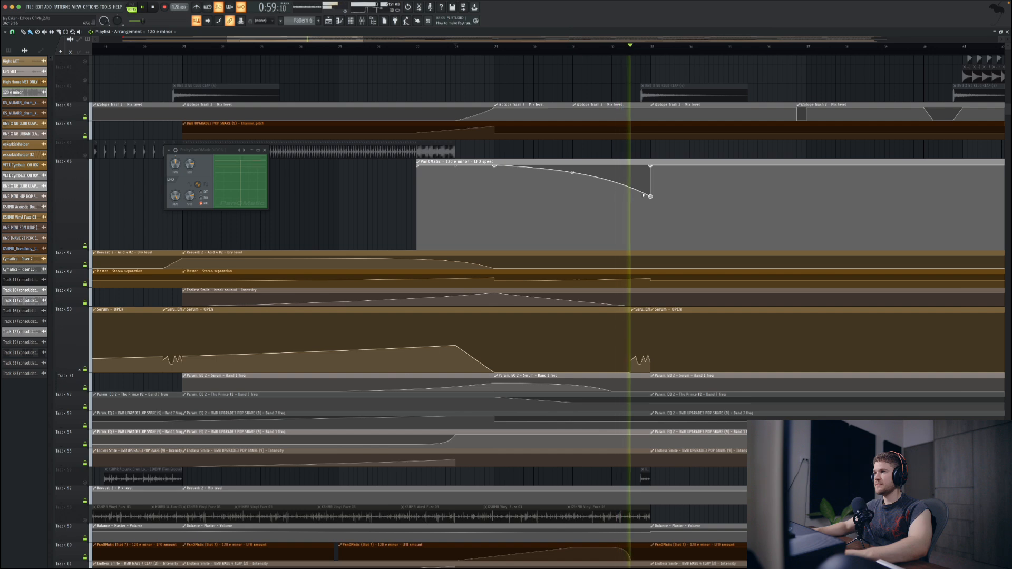
key("space")
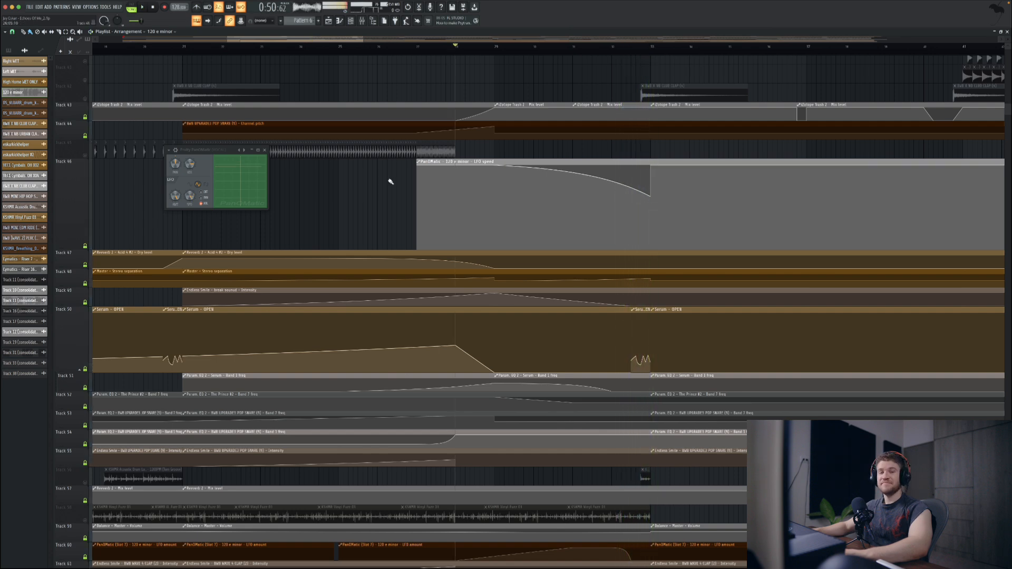
Step: Select the Track 13 vocal clips in the first drop and play them from the start of the drop
scroll(323, 221, "up", 10)
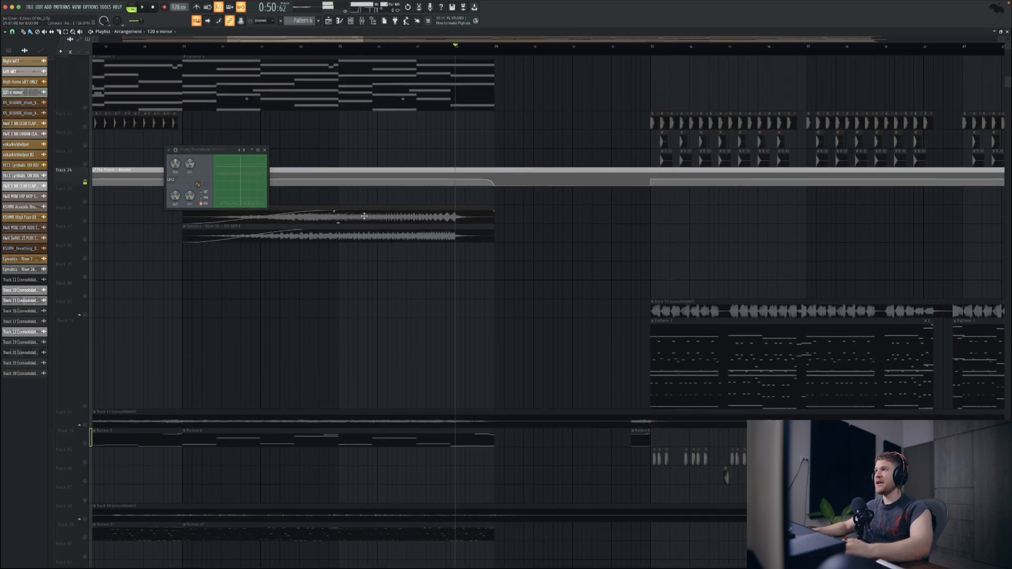
scroll(643, 195, "up", 8)
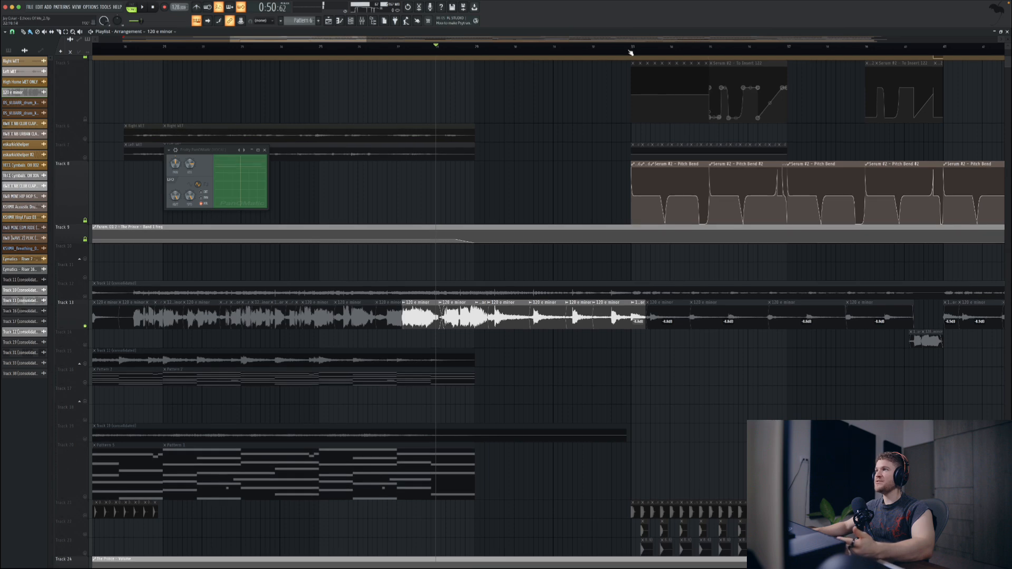
left_click(632, 51)
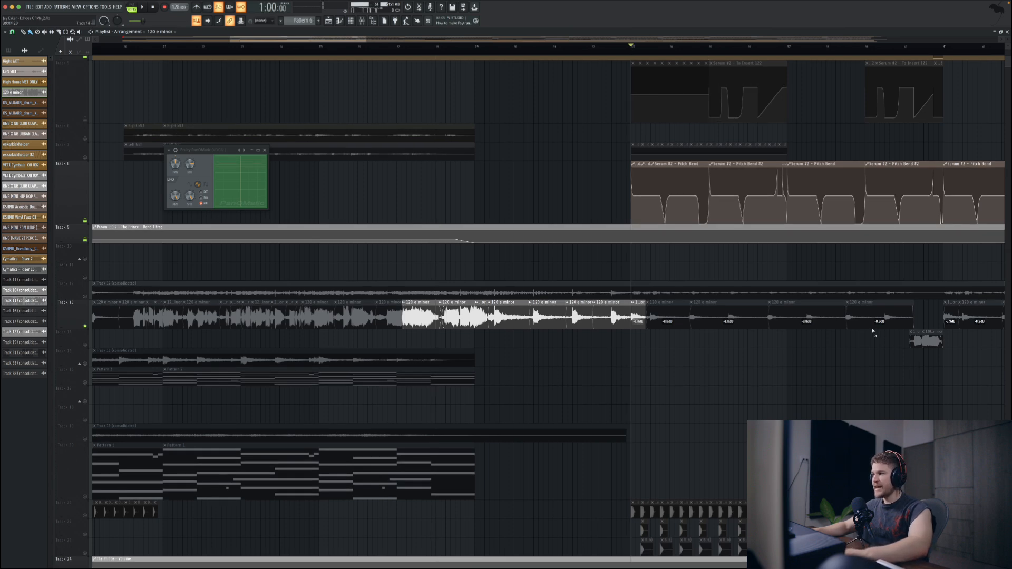
left_click_drag(873, 330, 648, 318)
key("space")
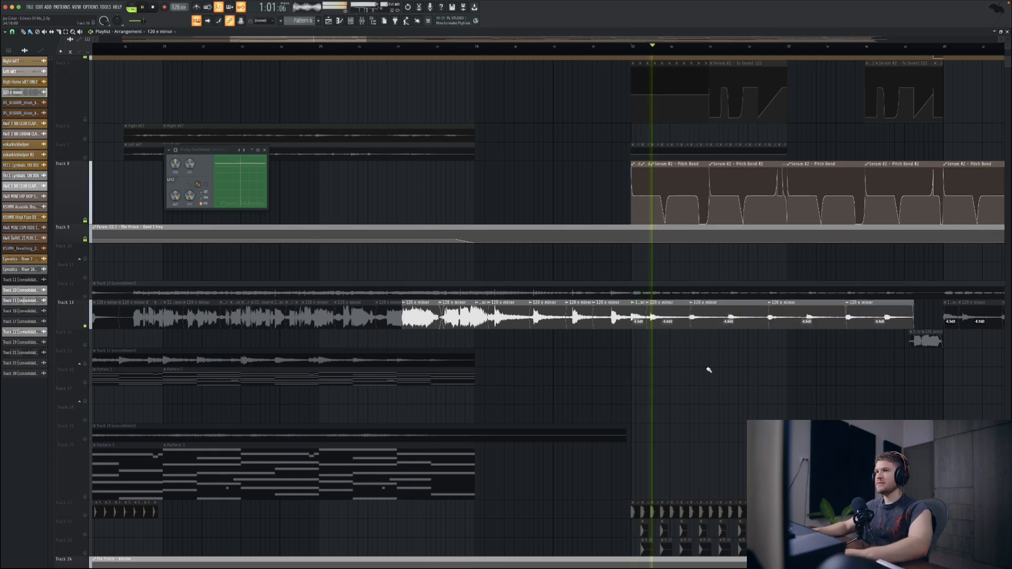
key("space")
key("space")
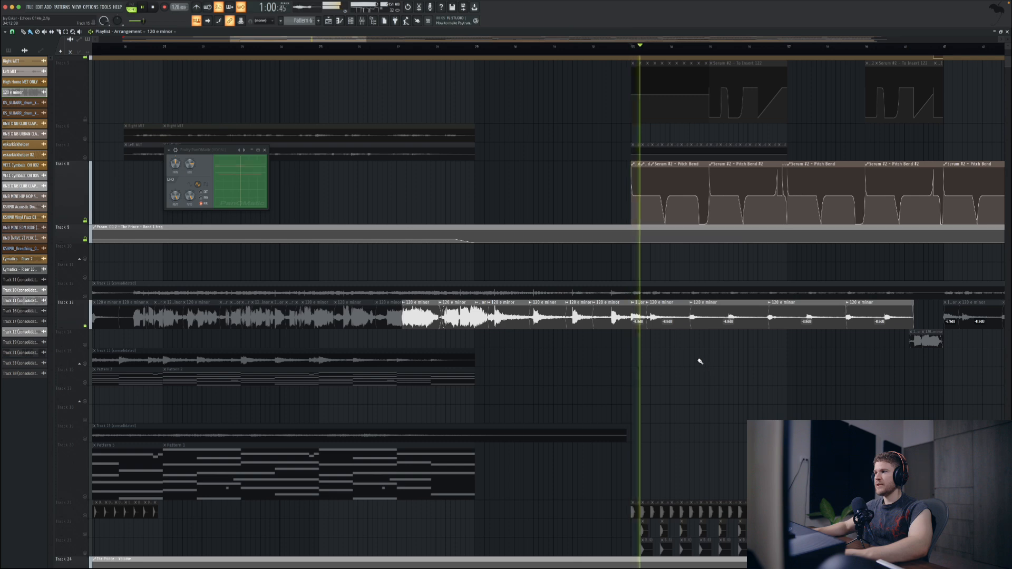
Step: Play the second pair of Right WET and Left WET clips and find the Left WET channel in the mixer
left_click(362, 21)
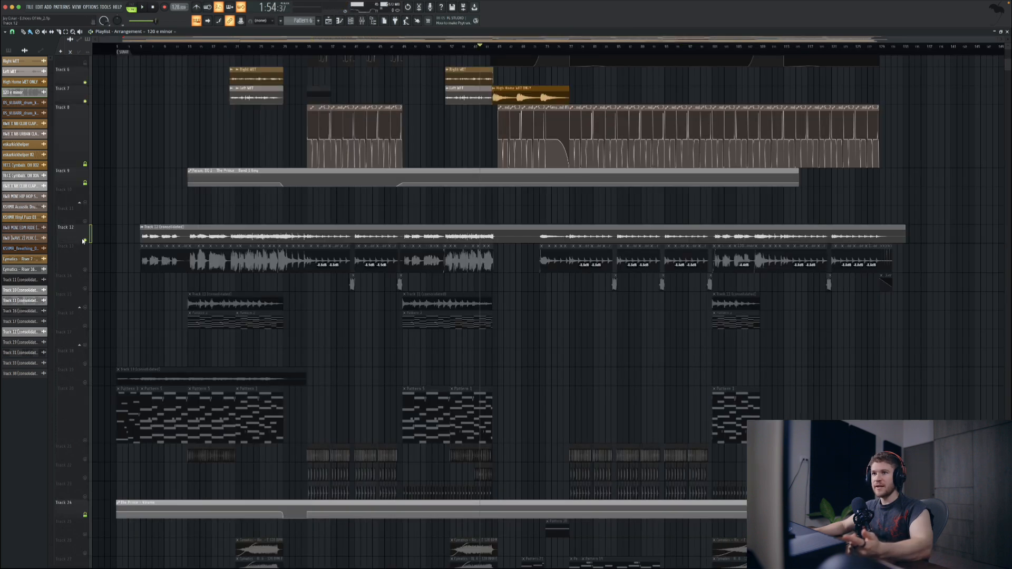
key("space")
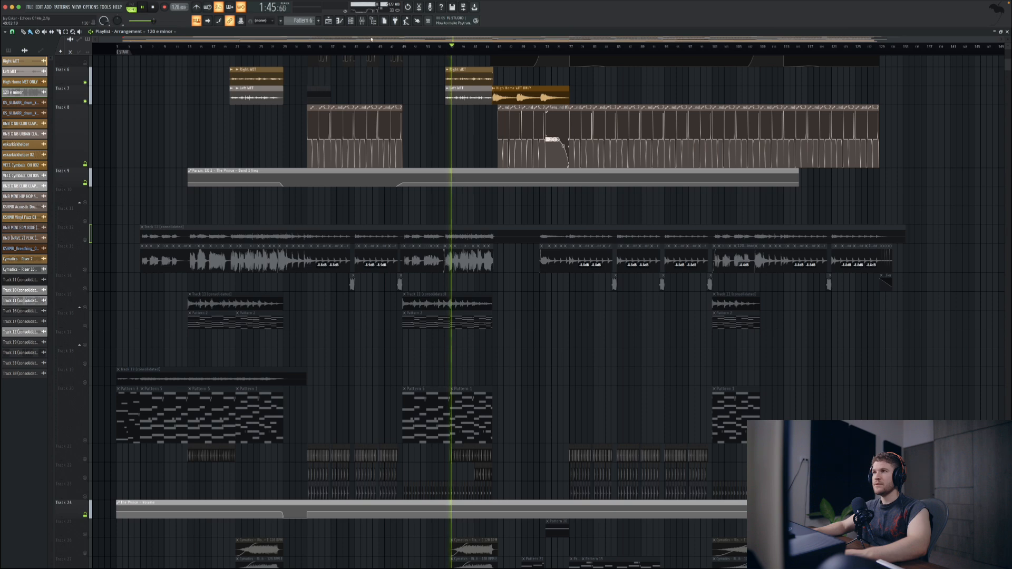
key("F9")
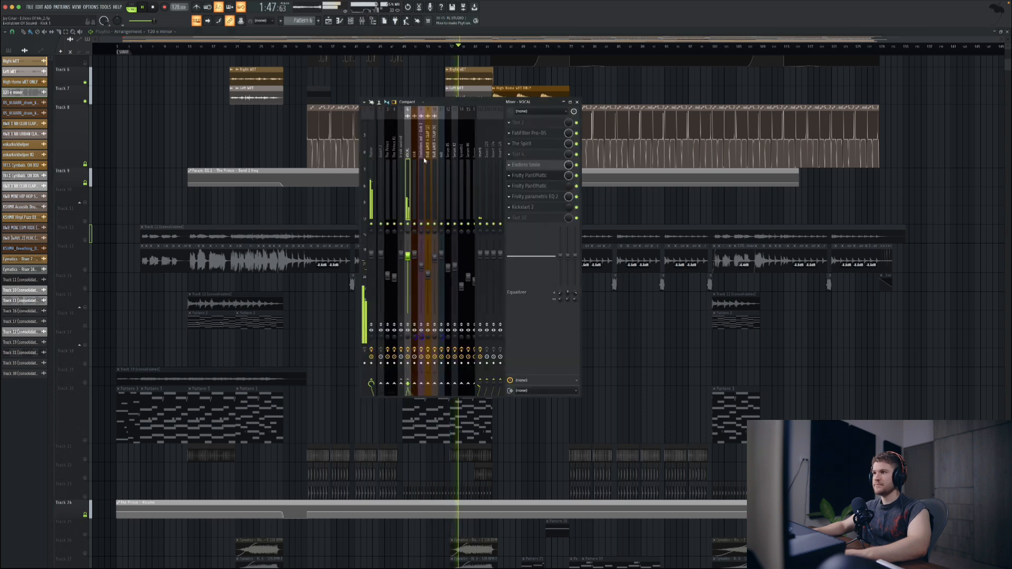
scroll(425, 159, "down", 8)
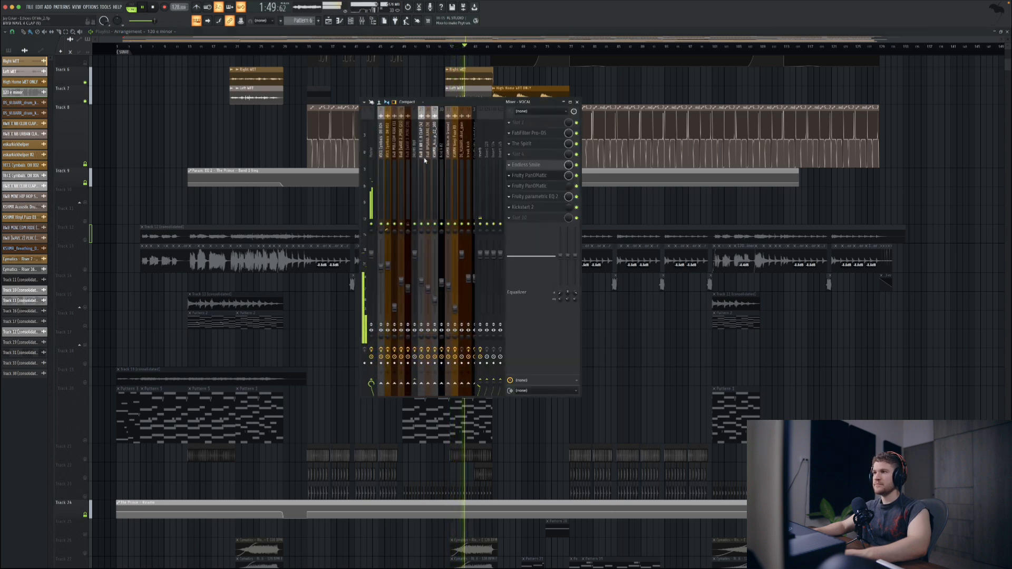
scroll(425, 160, "down", 6)
left_click(426, 159)
key("space")
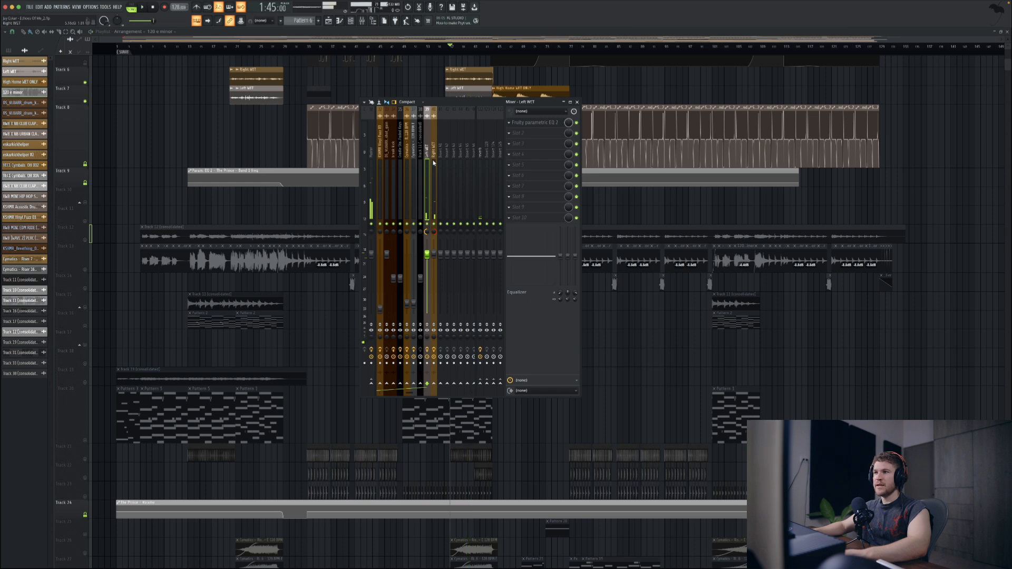
Step: Inspect the Fruity parametric EQ 2 curves on the Right WET and Left WET mixer channels, and hide the mixer
left_click(433, 161)
left_click(548, 135)
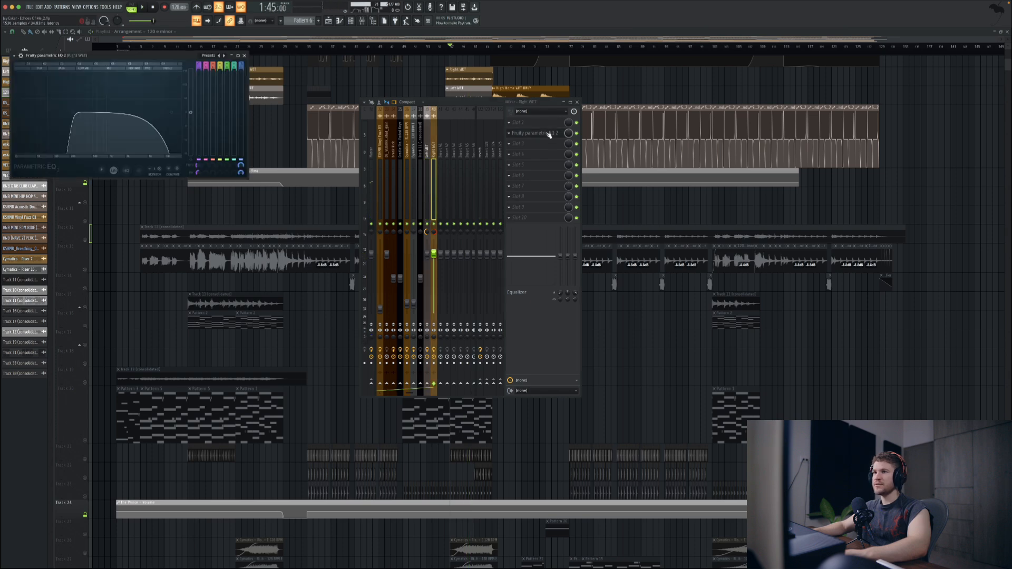
left_click(426, 166)
left_click(539, 123)
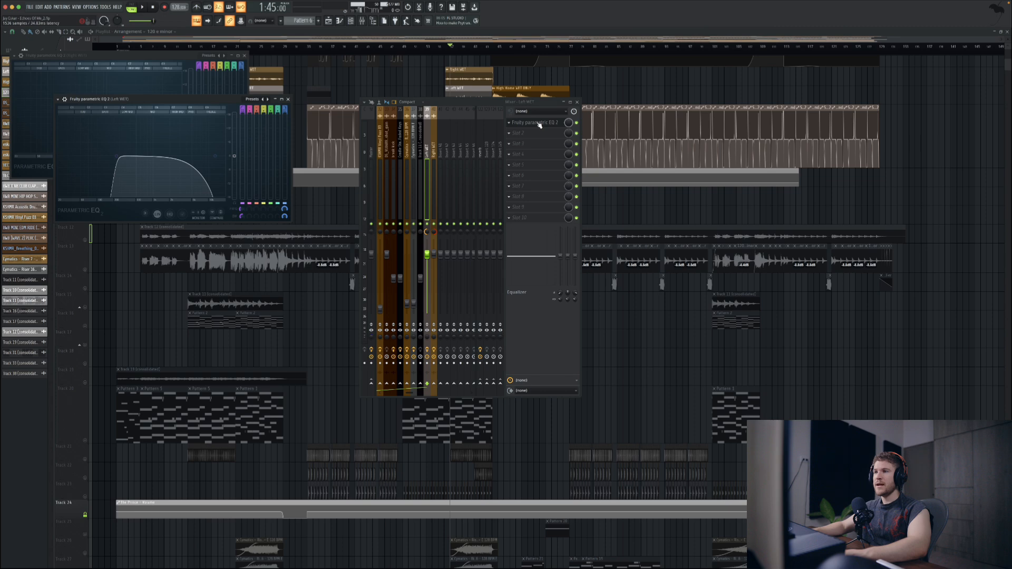
left_click(539, 123)
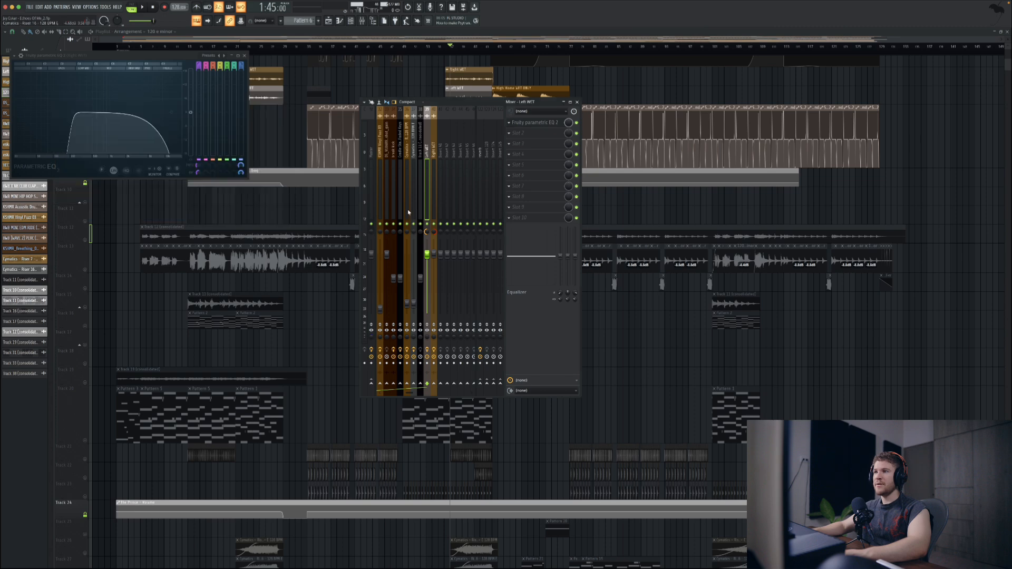
left_click(436, 199)
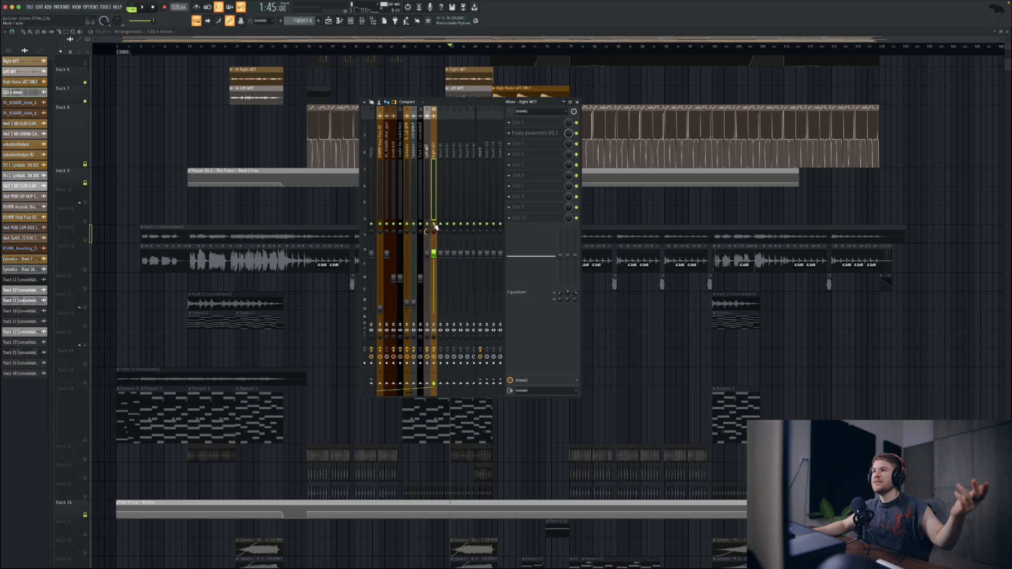
key("F9")
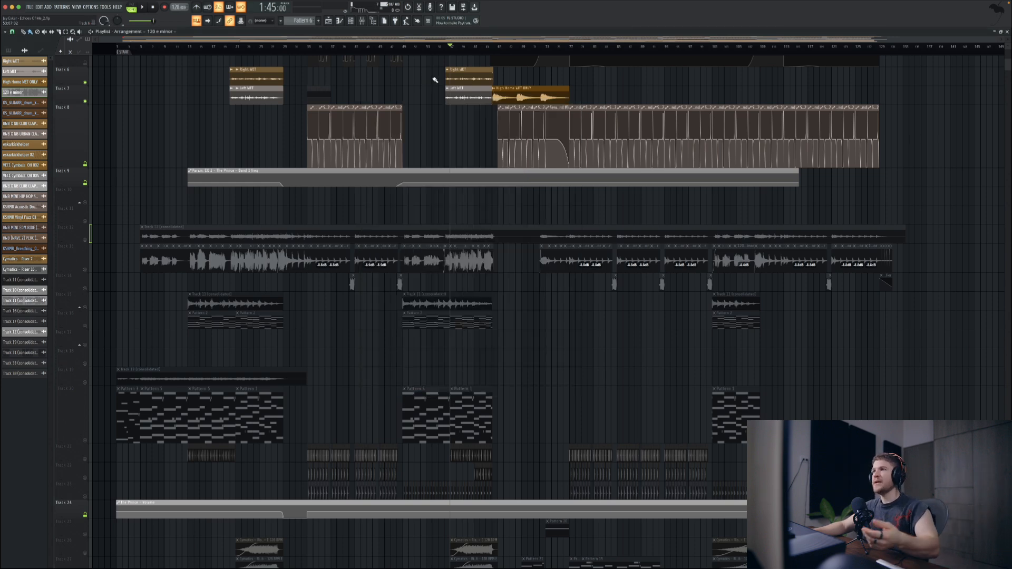
Step: Check the High Home WET ONLY clip's channel settings, close the windows, and play the arrangement from near the clip's start
double_click(519, 99)
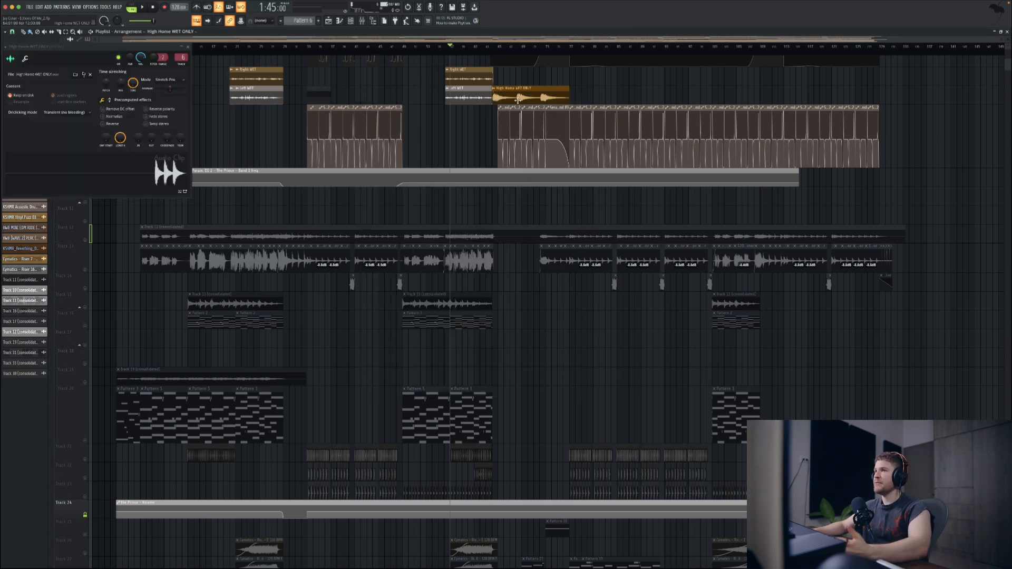
left_click(363, 21)
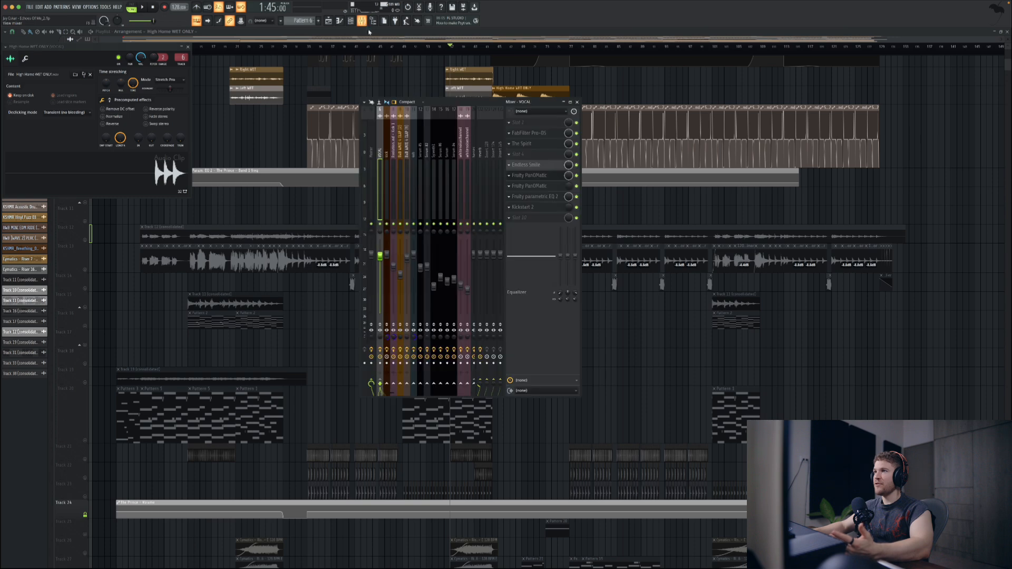
key("F12")
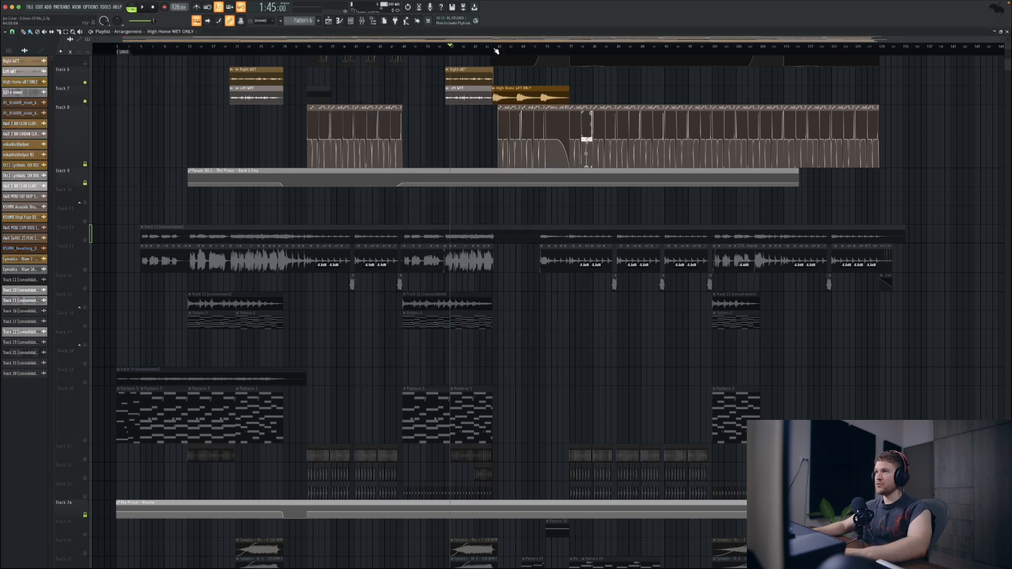
left_click(496, 51)
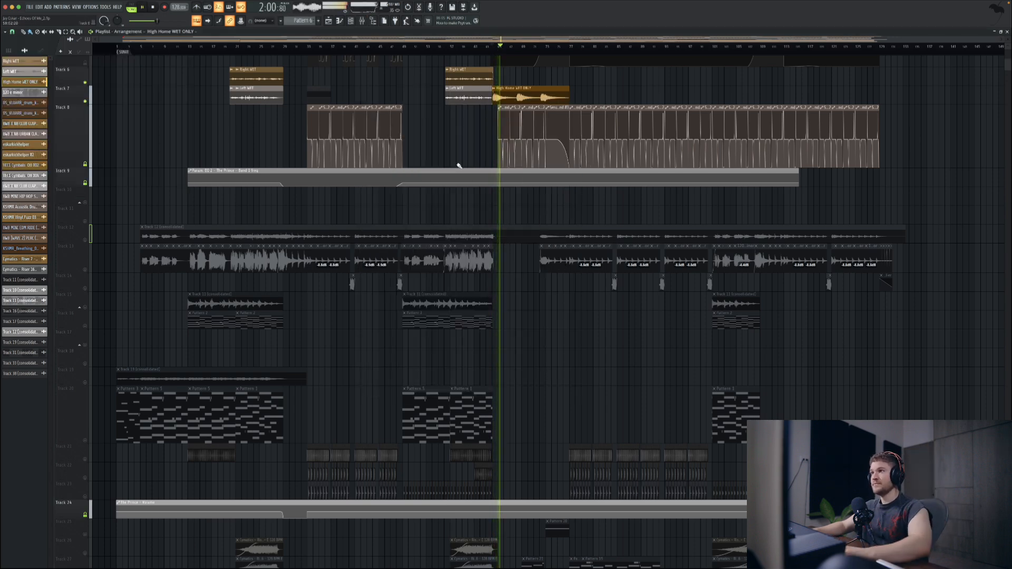
key("space")
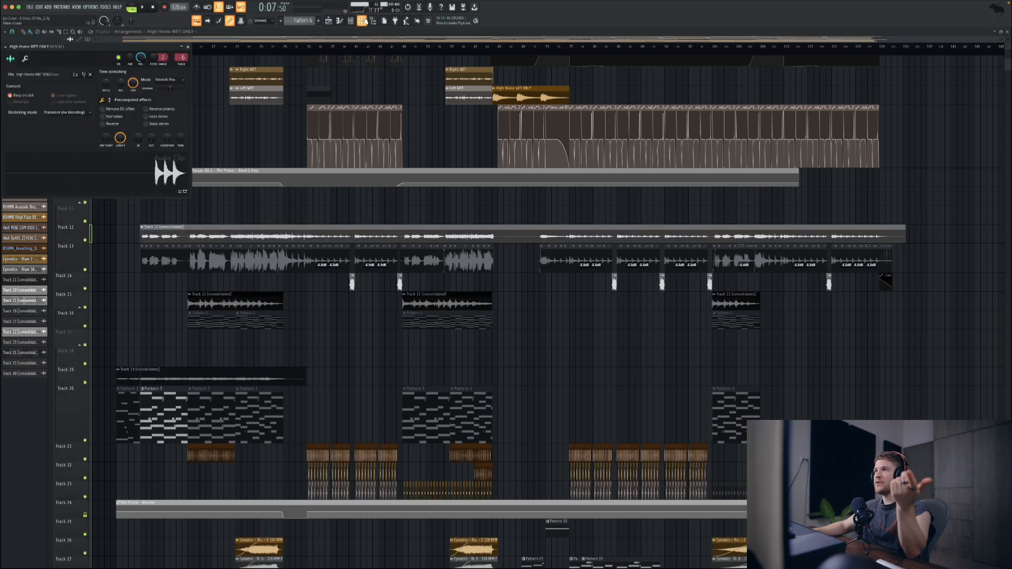
Step: Close the mixer and channel settings, and look over the whole arrangement from the vocal tracks to the lowest automation clips
left_click(363, 21)
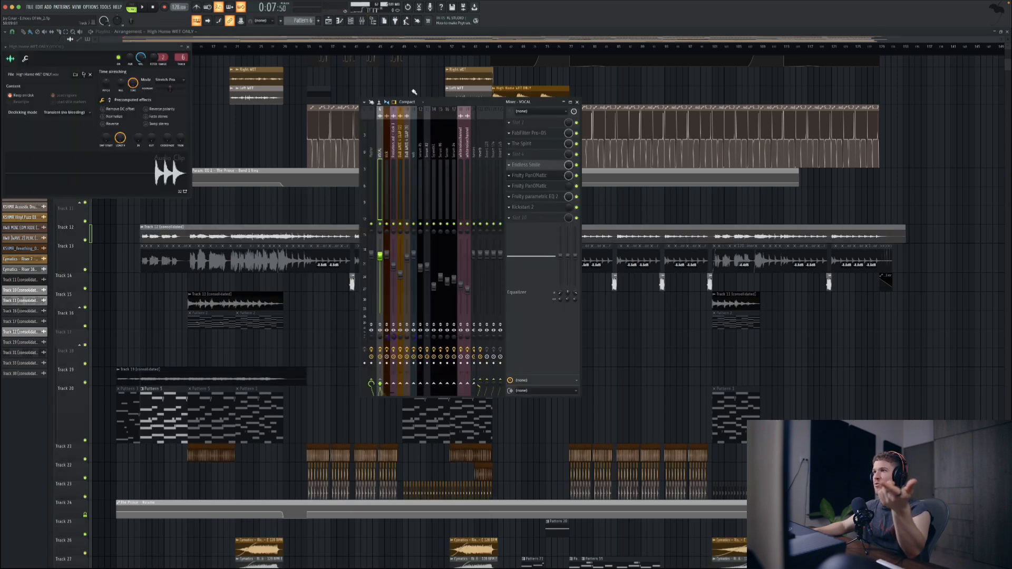
right_click(351, 82)
scroll(176, 204, "down", 7)
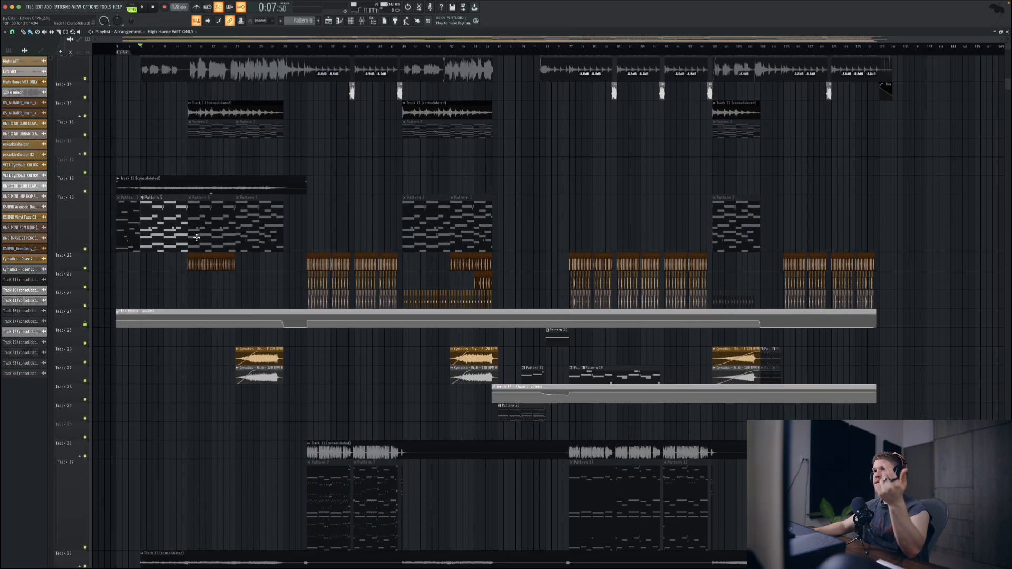
scroll(196, 238, "up", 1)
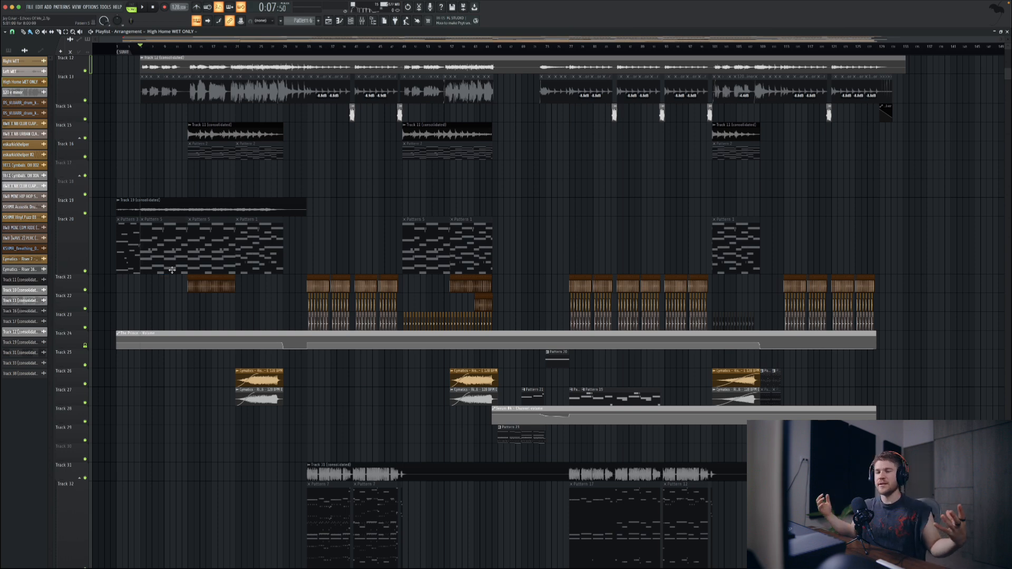
scroll(171, 269, "down", 10)
scroll(172, 270, "down", 7)
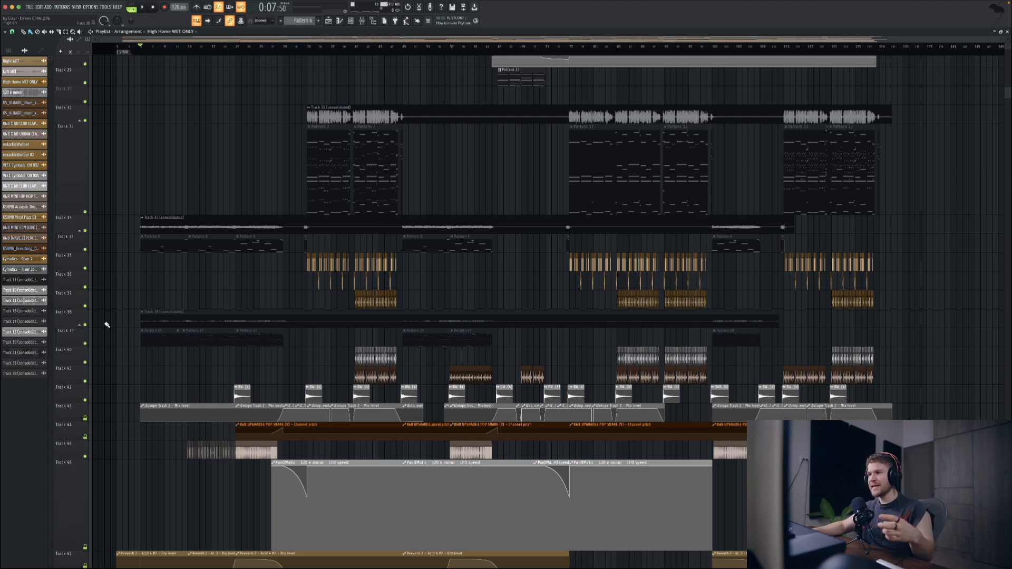
scroll(123, 339, "down", 10)
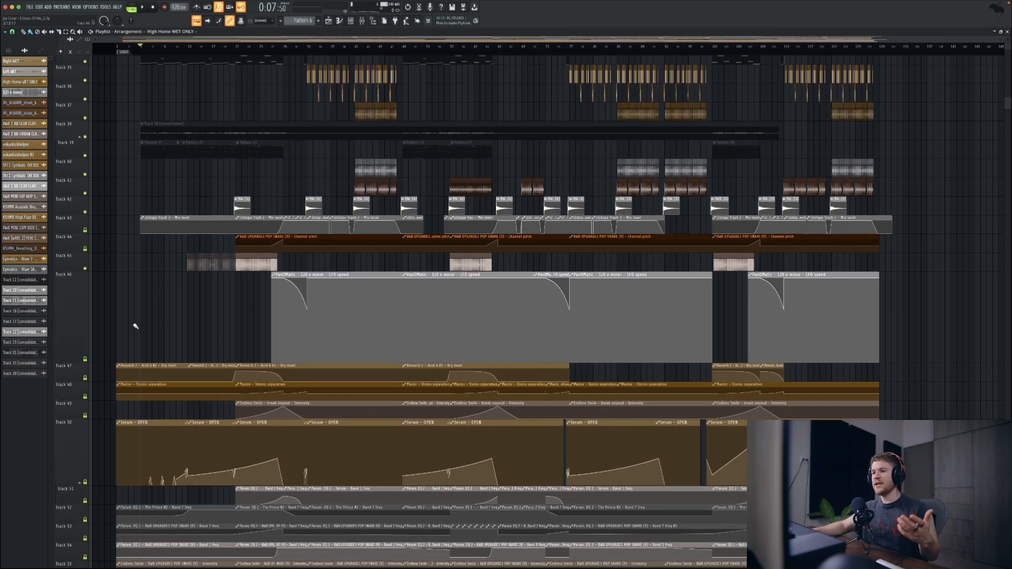
scroll(138, 323, "up", 11)
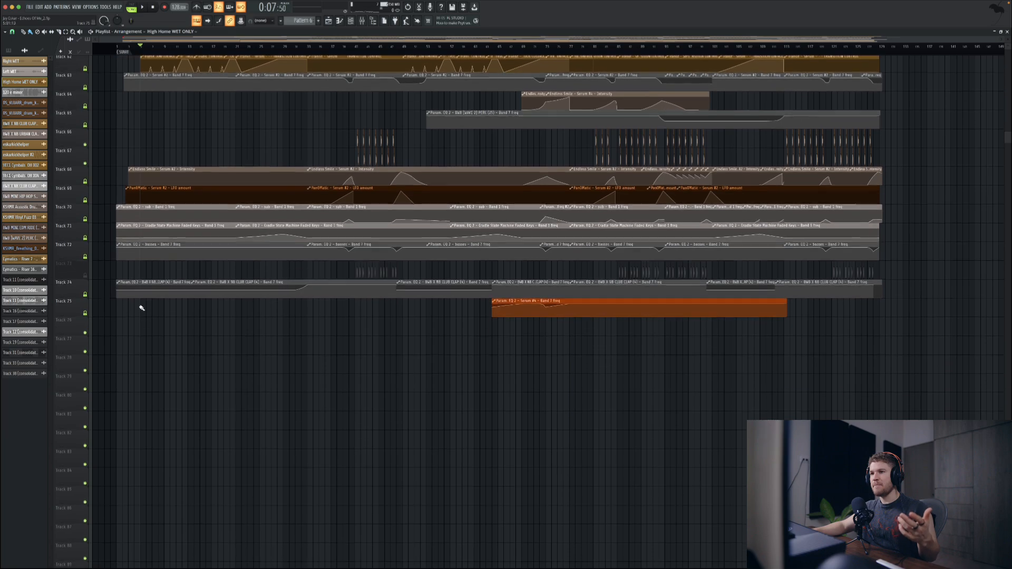
scroll(137, 282, "up", 10)
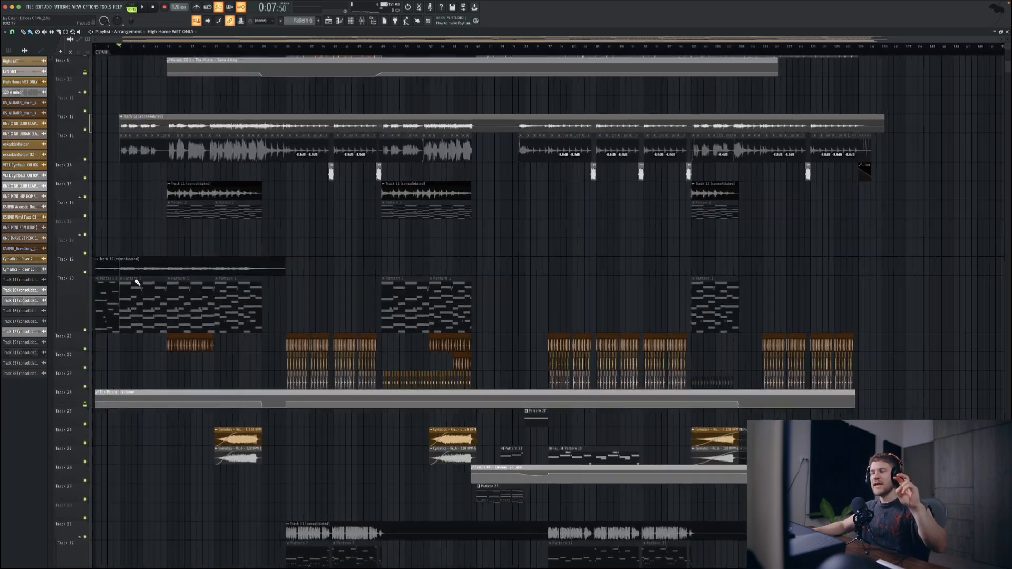
scroll(140, 280, "up", 1)
scroll(147, 284, "down", 13)
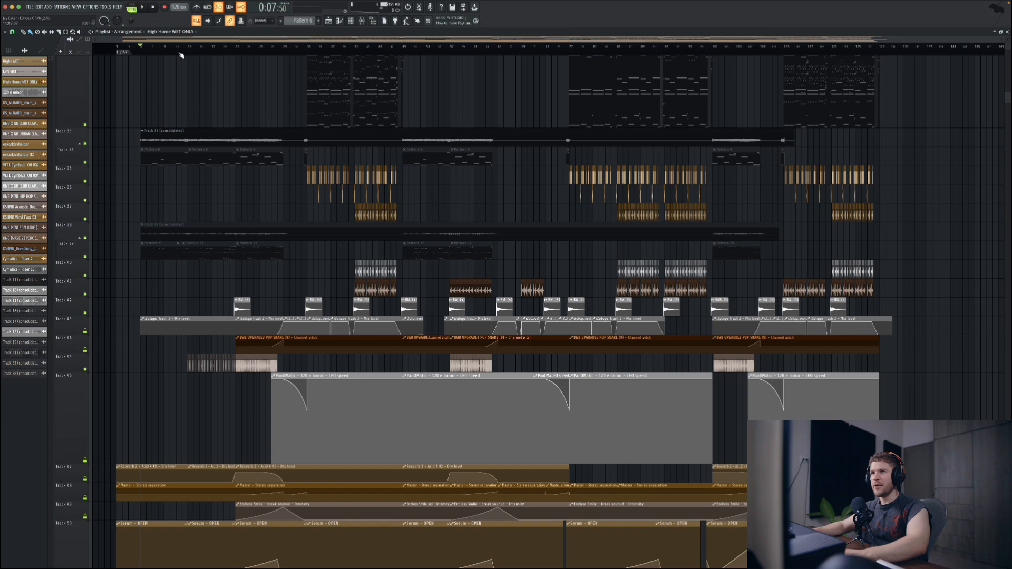
Step: Play the arrangement from the first short KSHMR clip on Track 56, with a closer view of the surrounding automation tracks
left_click(178, 51)
scroll(203, 364, "down", 9)
key("space")
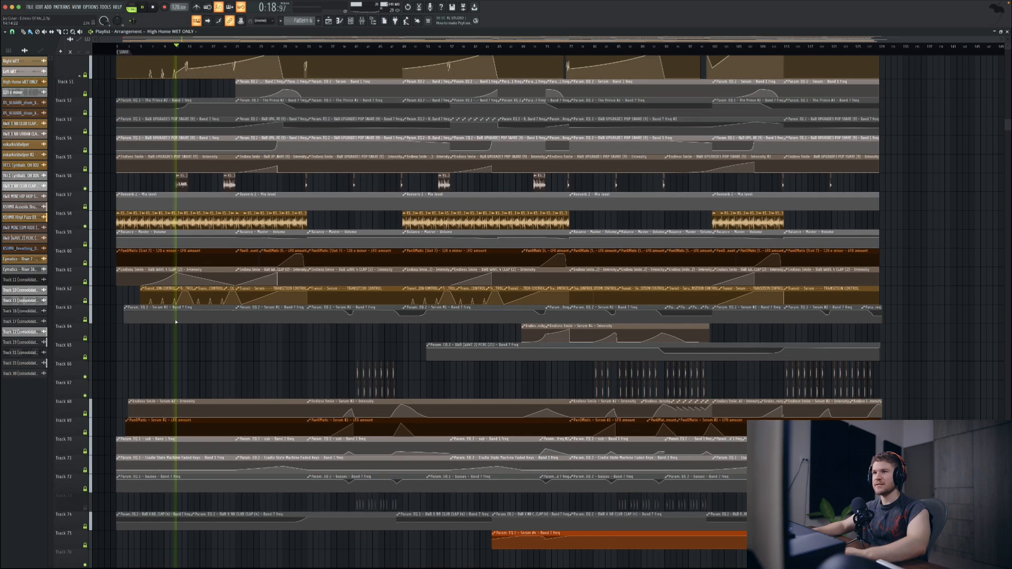
scroll(143, 201, "up", 4)
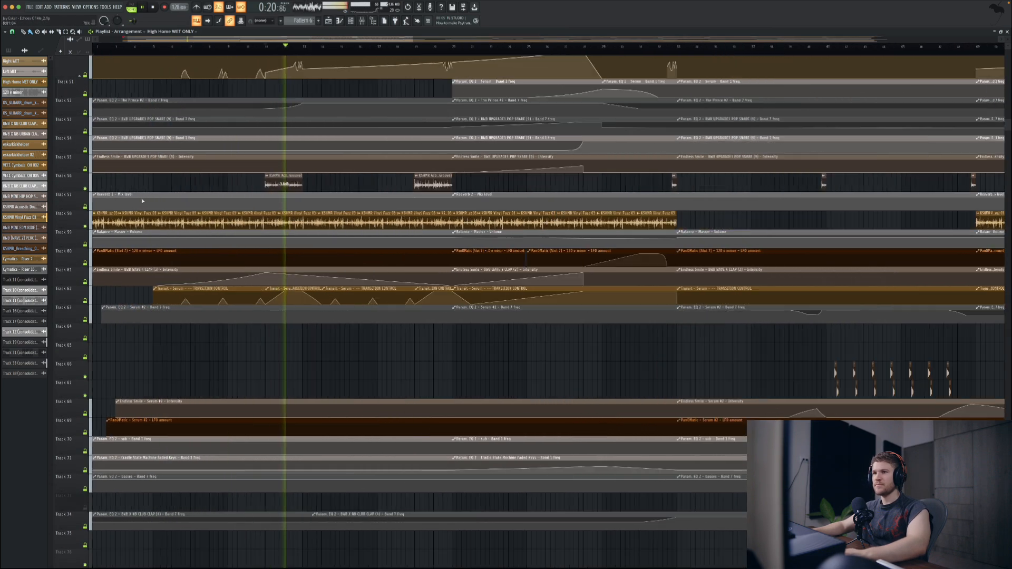
key("space")
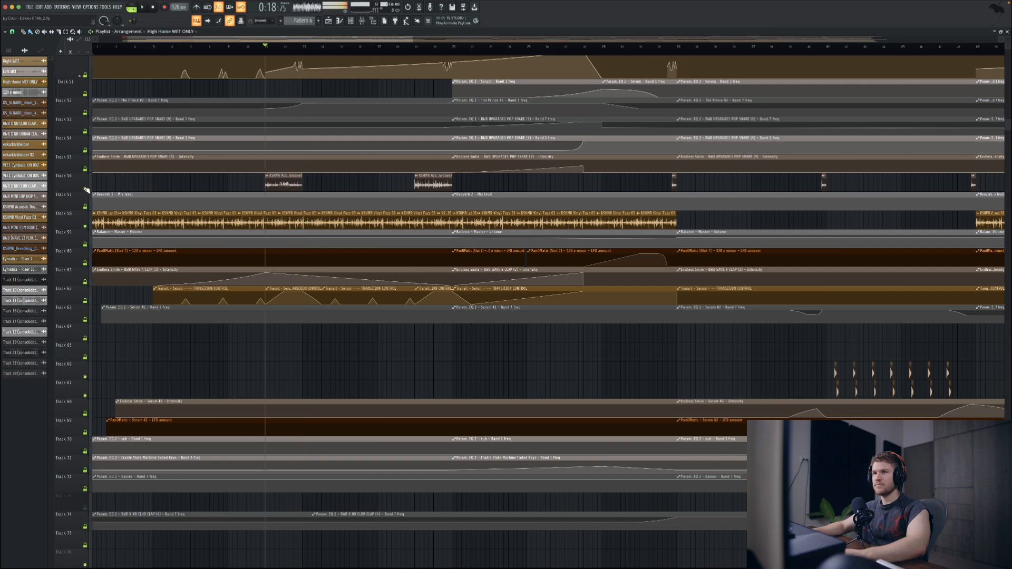
Step: Solo Track 56, play its first KSHMR Acoustic Drum Loop clip, and open the clip's channel settings and mixer channel
left_click(85, 189, "ctrl")
key("space")
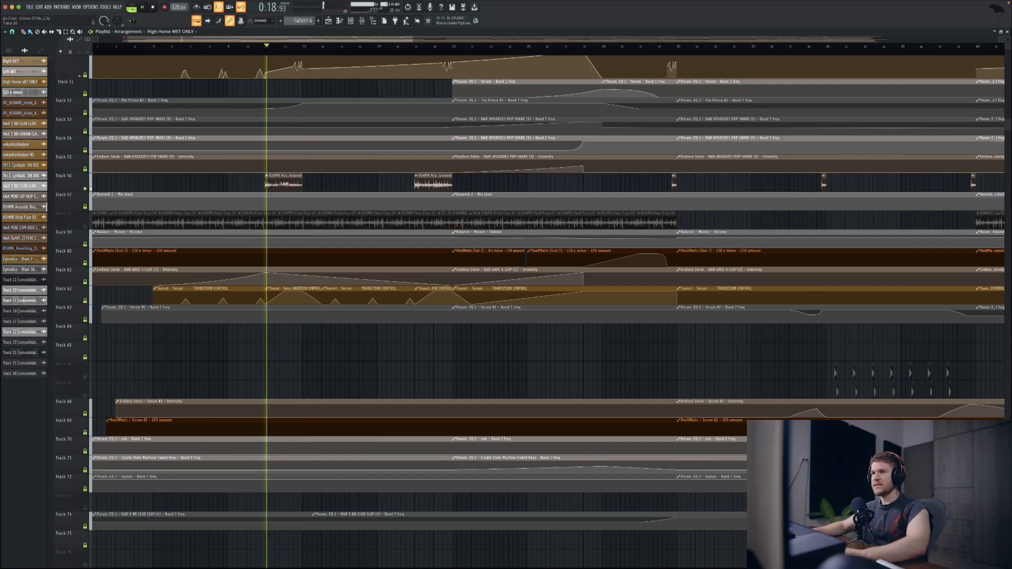
double_click(286, 181)
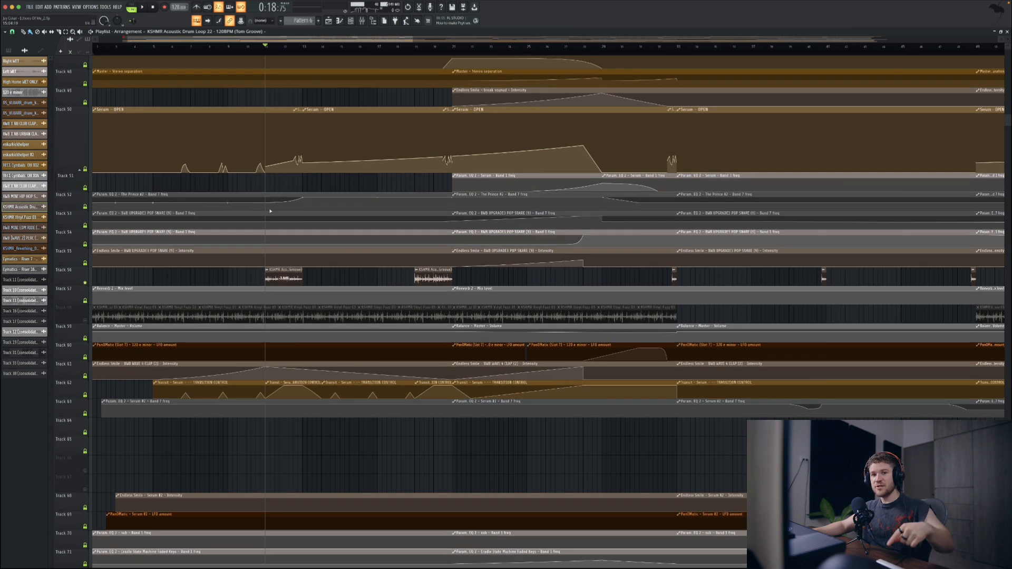
key("F9")
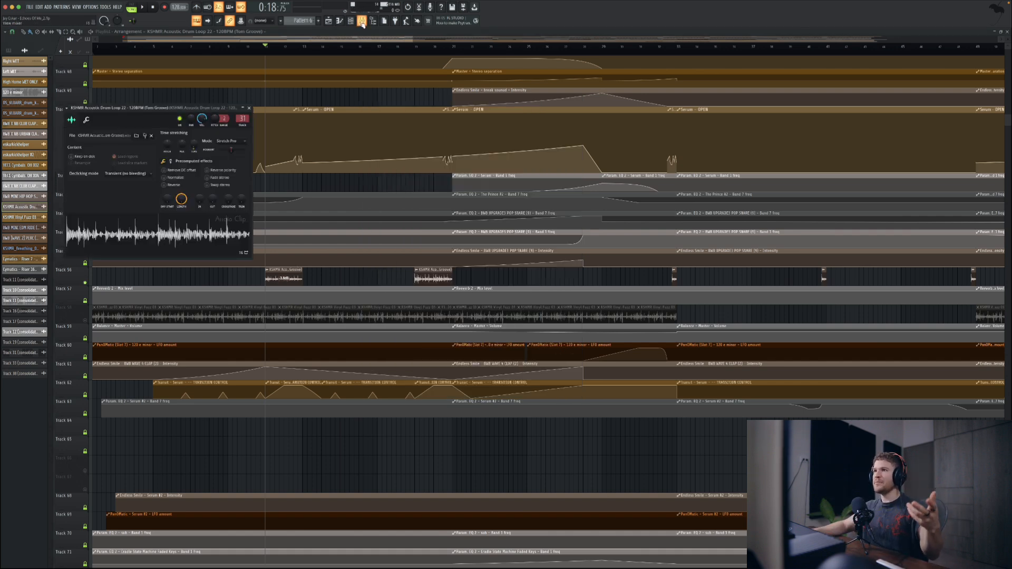
left_click(361, 21)
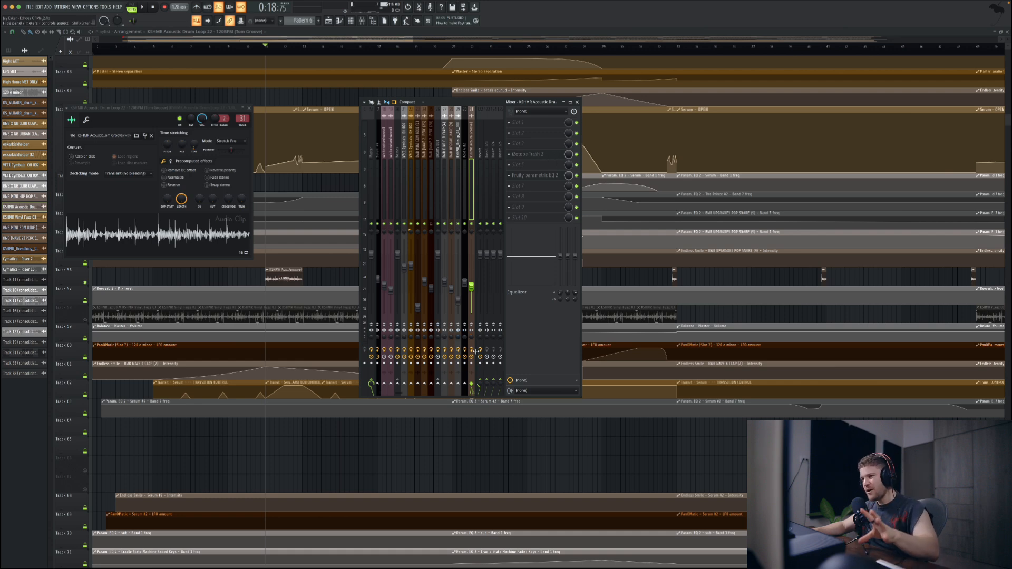
Step: Play the drum loop, open iZotope Trash 2 from its mixer channel, and replay the loop with the plugin moved clear of the mixer
key("space")
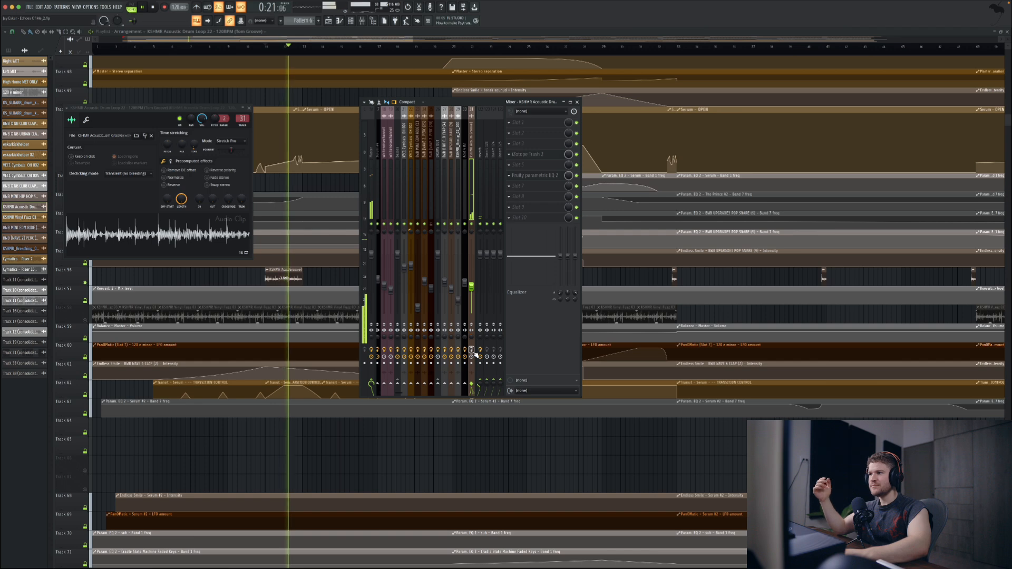
key("space")
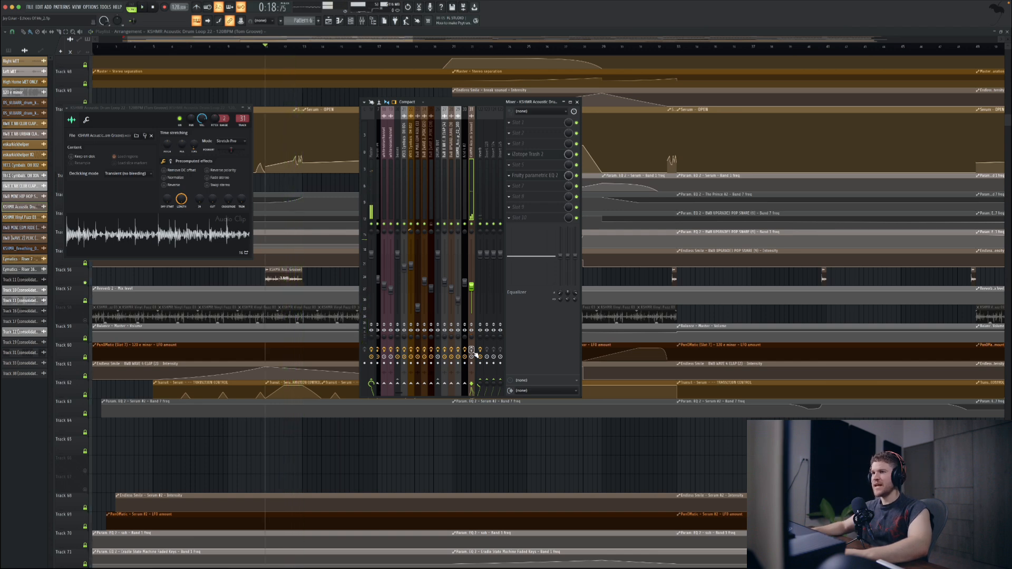
left_click(535, 156)
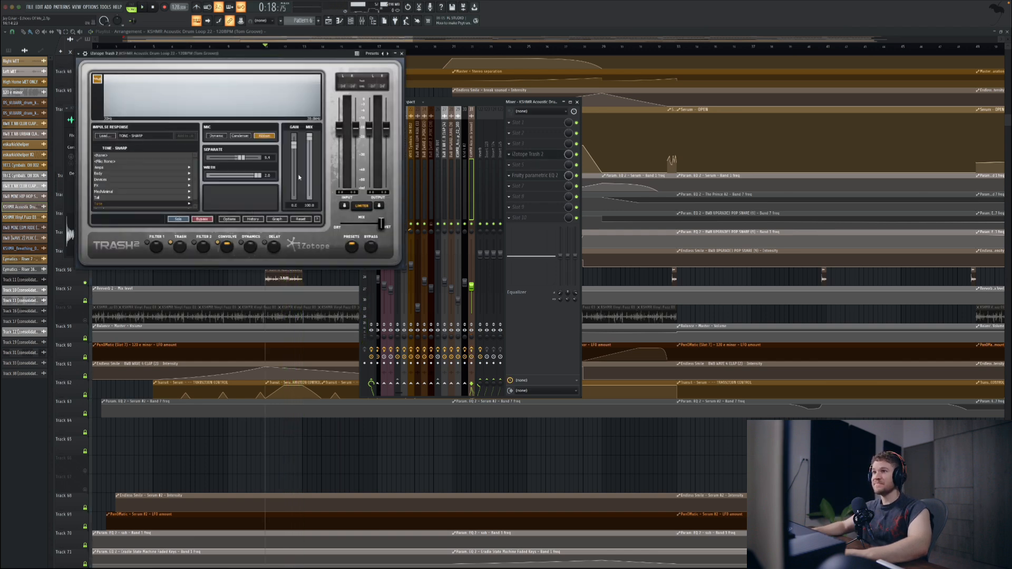
left_click(349, 245)
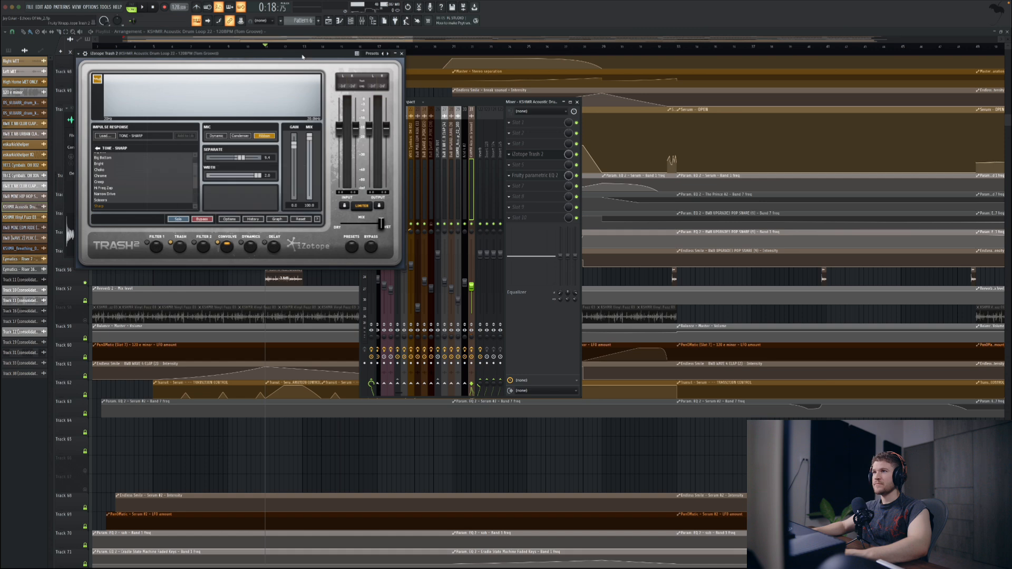
left_click_drag(302, 57, 726, 67)
key("space")
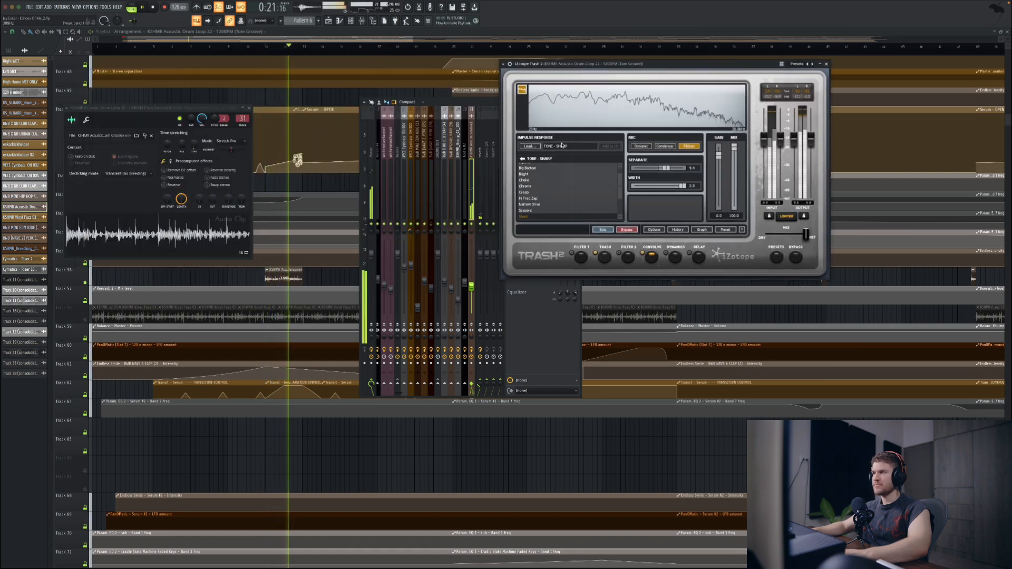
left_click_drag(546, 63, 631, 85)
key("space")
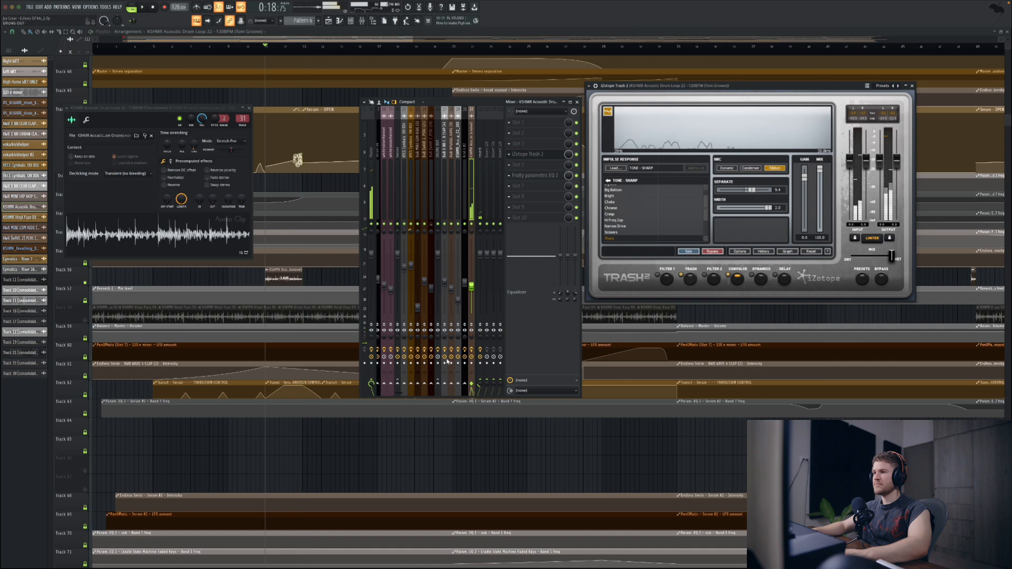
Step: Play the drum loop with its mixer channel's effects disabled and again with them enabled to compare the sound
left_click(471, 350)
key("space")
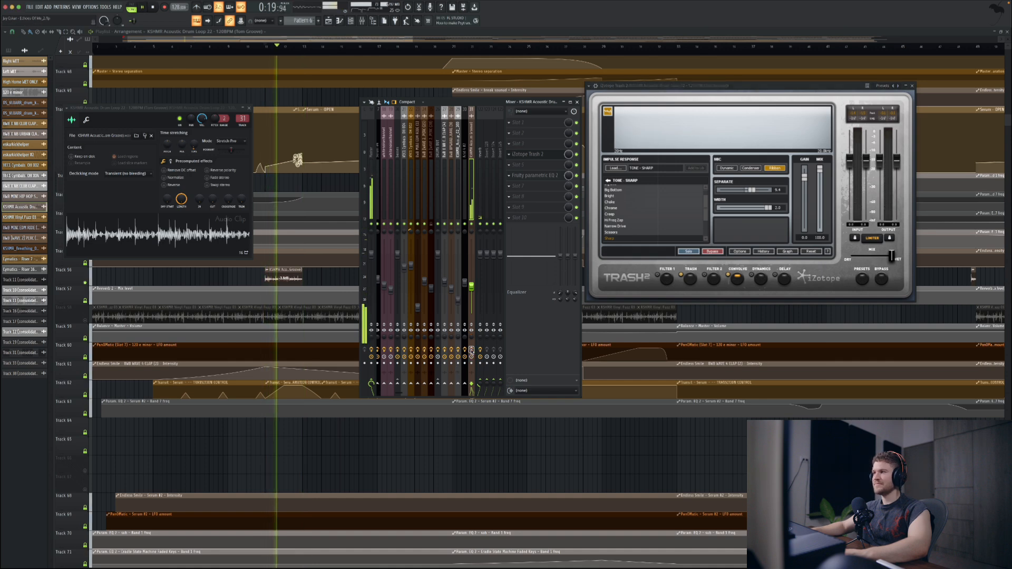
key("space")
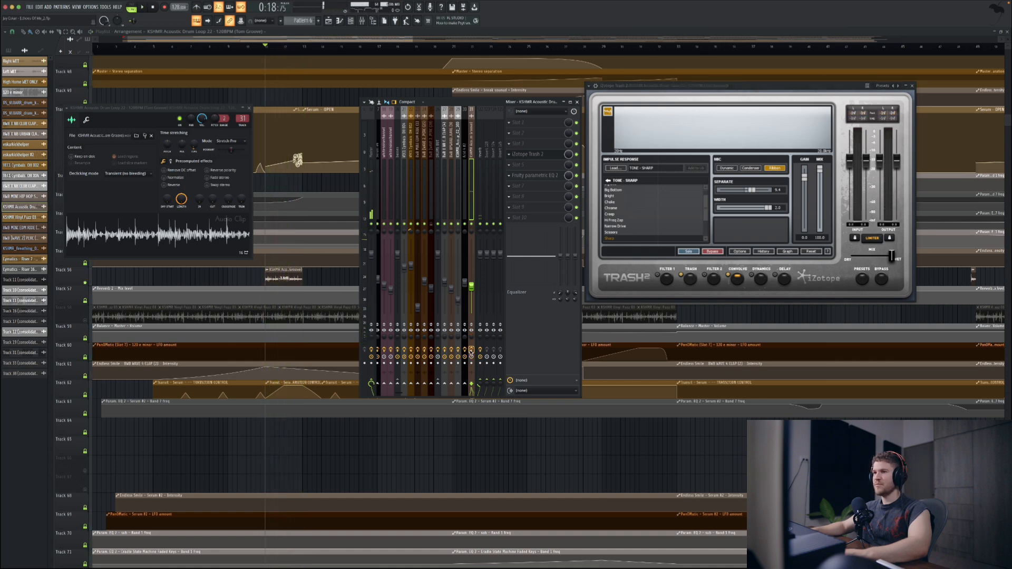
key("space")
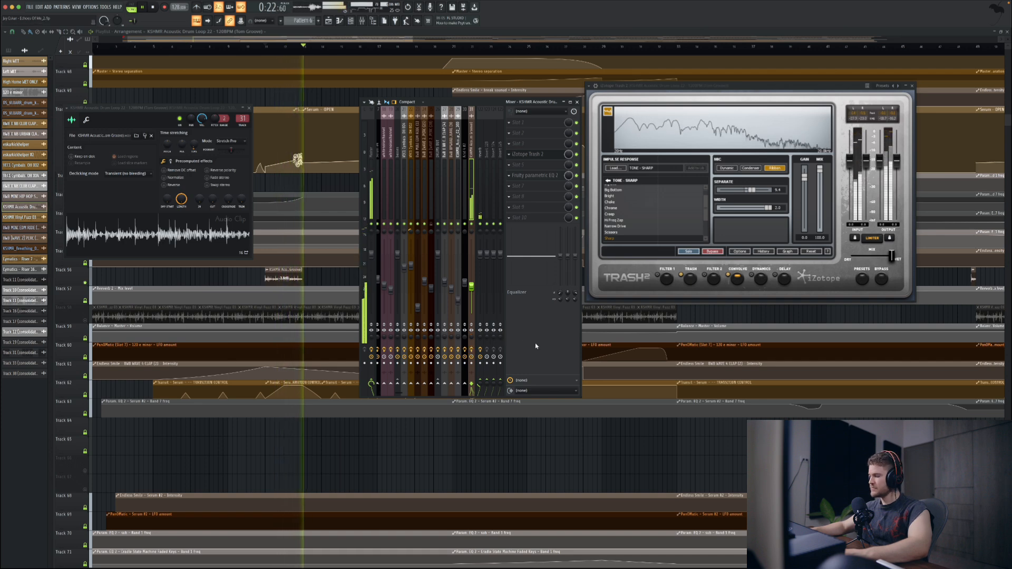
key("space")
Step: Inspect the Trash and Convolve modules and the drum loop's Fruity parametric EQ 2 curve, and close the plugin, channel and mixer windows
left_click(689, 278)
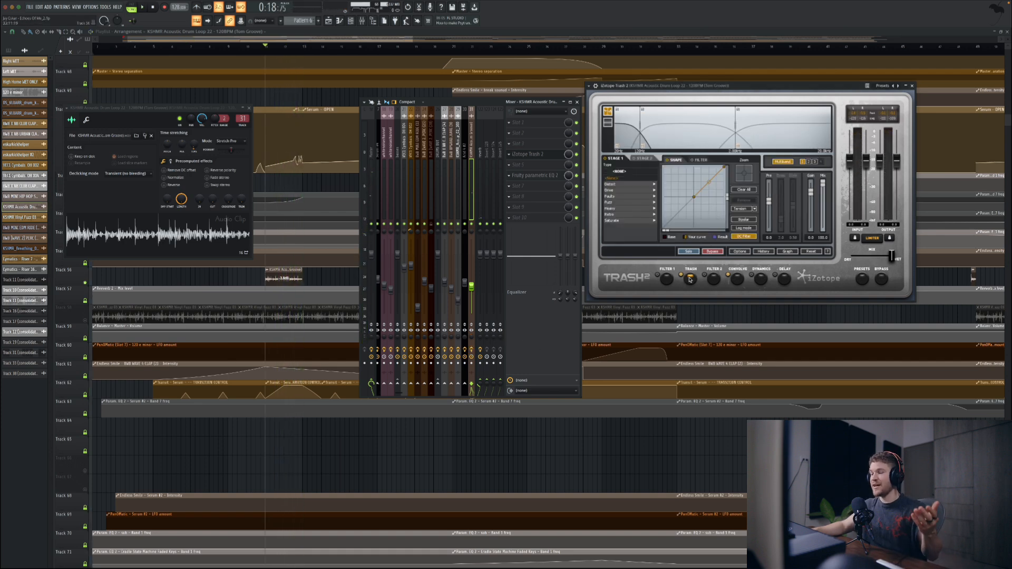
left_click(737, 280)
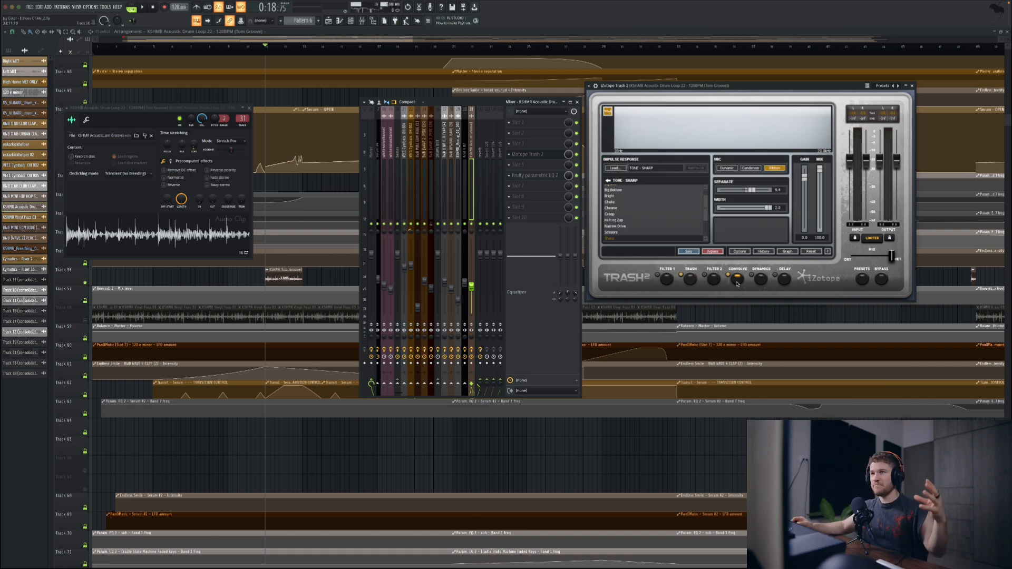
left_click(542, 175)
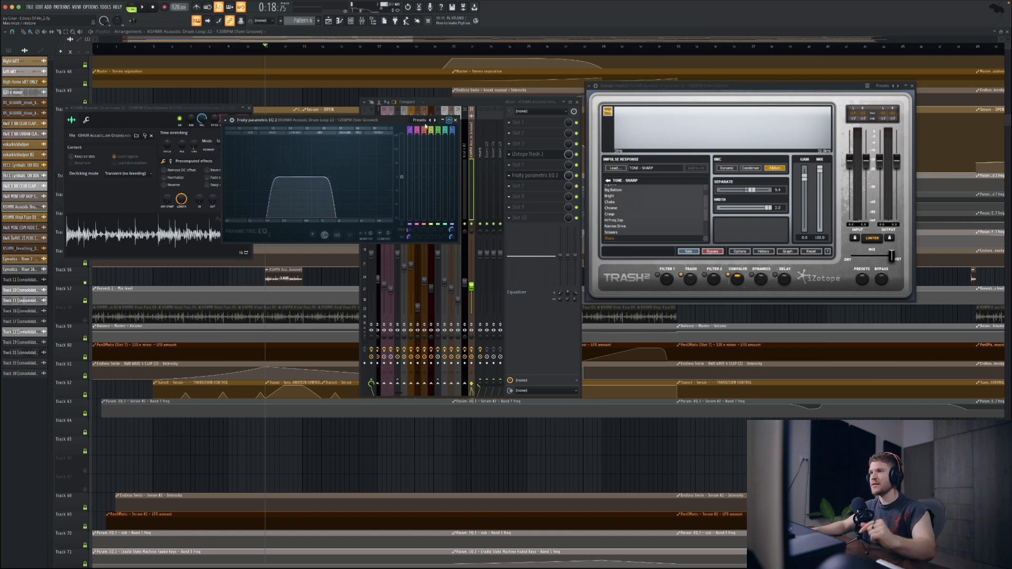
left_click(247, 108)
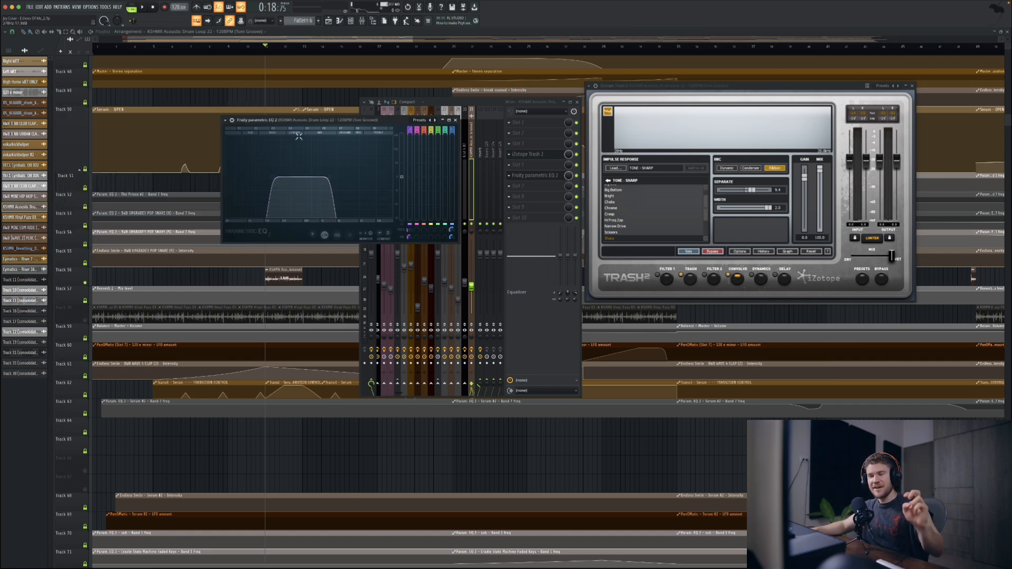
left_click(455, 120)
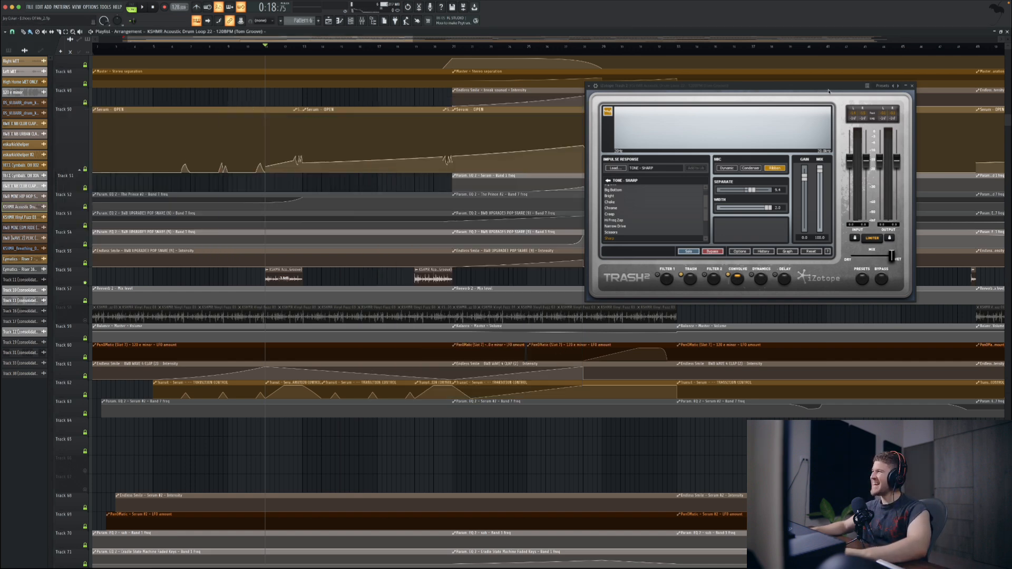
left_click_drag(870, 89, 788, 91)
left_click(874, 90)
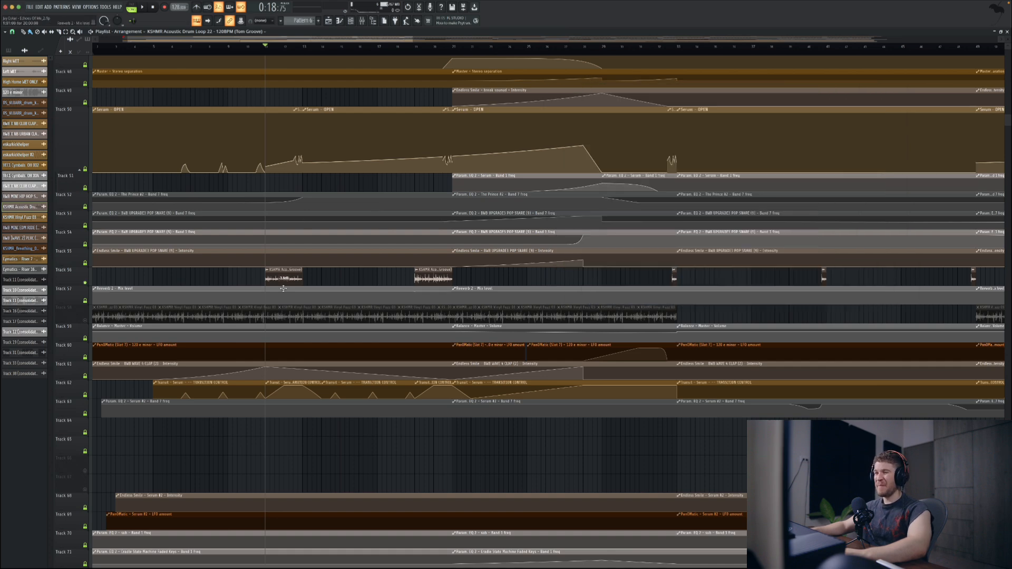
Step: Look over the arrangement up to the automation clips on the first tracks and back down to the drum loop on Track 56
scroll(283, 288, "up", 10)
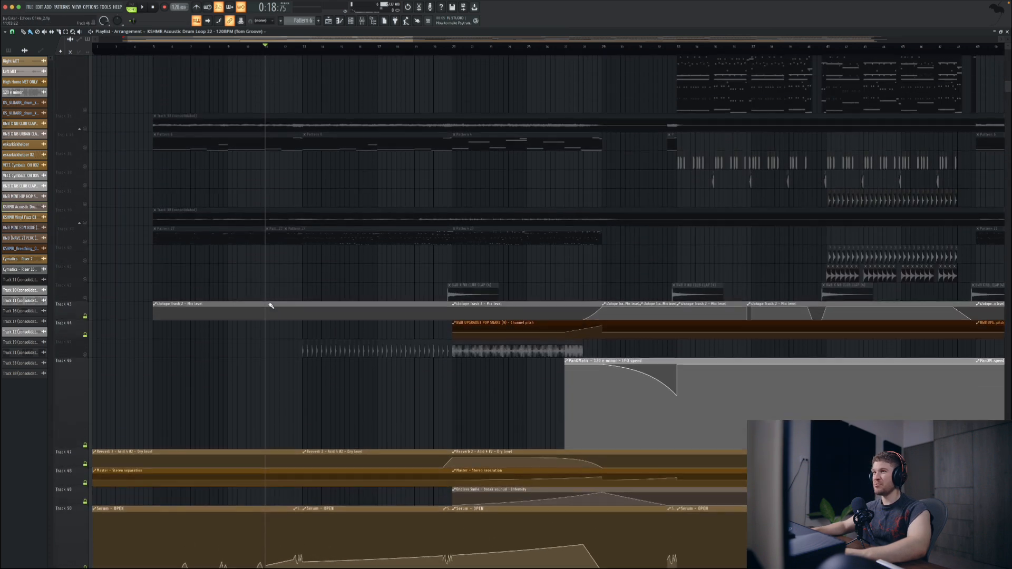
scroll(270, 306, "up", 5)
scroll(270, 306, "up", 10)
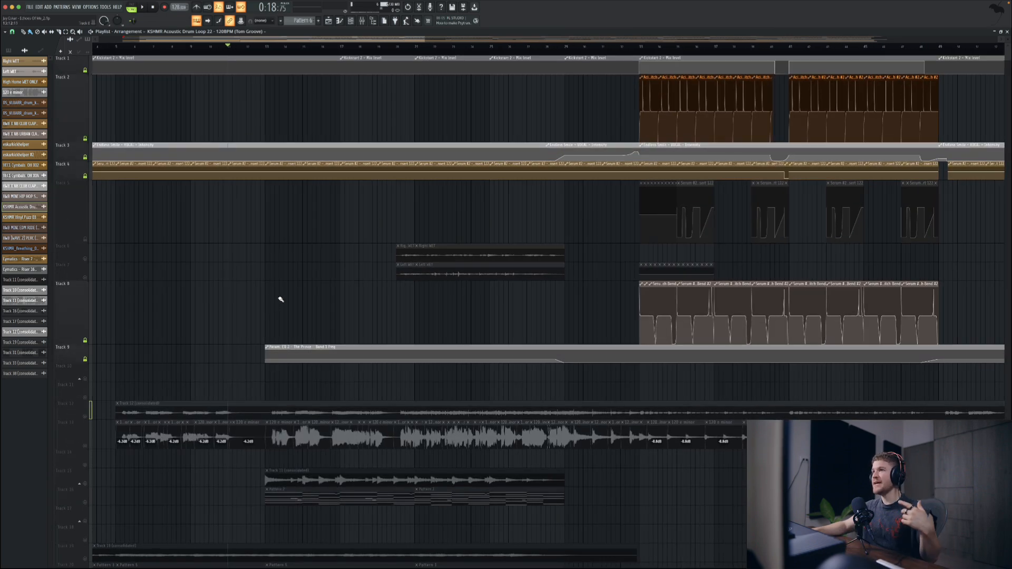
scroll(305, 276, "left", 5)
scroll(327, 276, "down", 8)
scroll(338, 277, "down", 7)
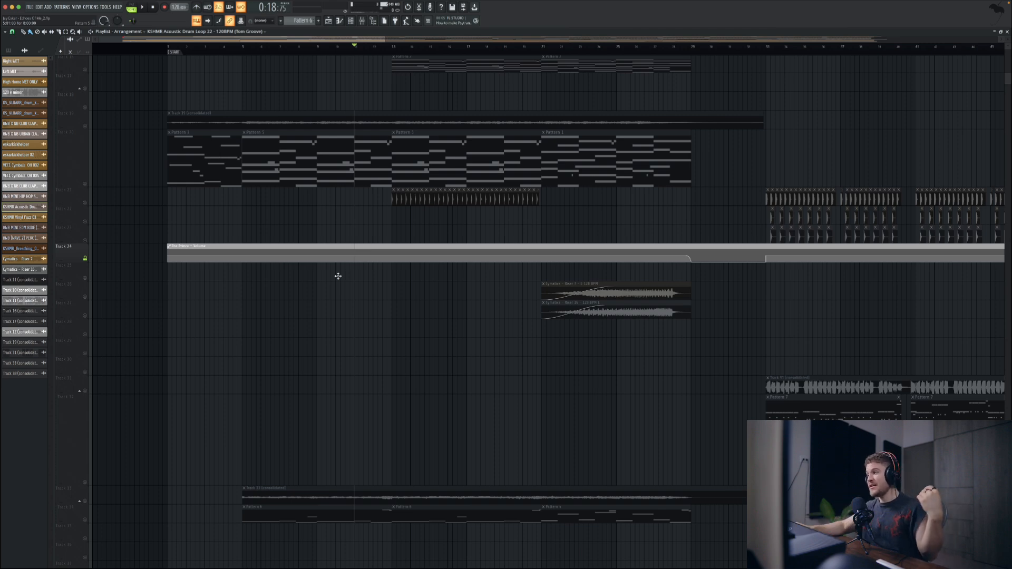
scroll(354, 303, "down", 9)
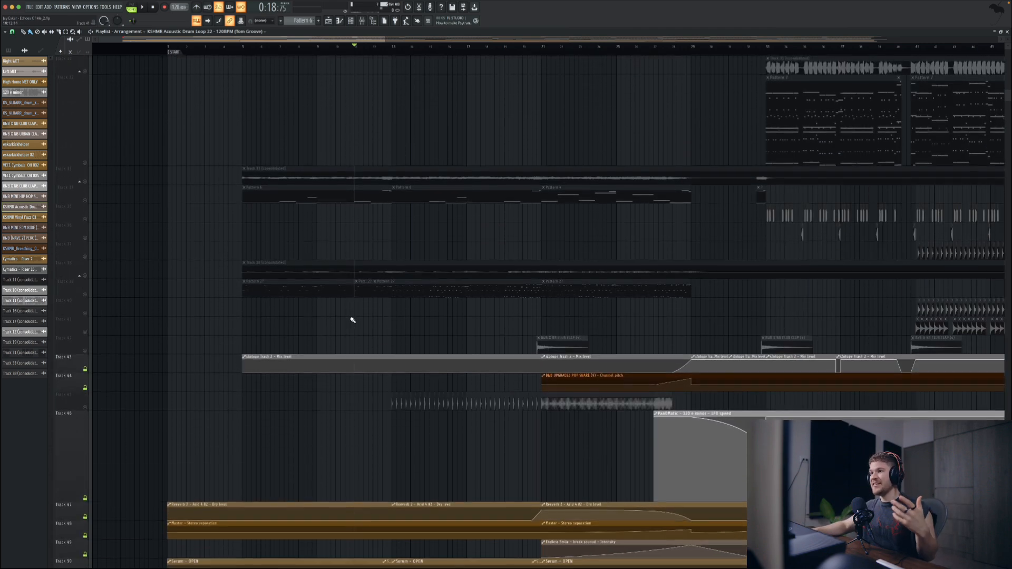
scroll(215, 264, "down", 3)
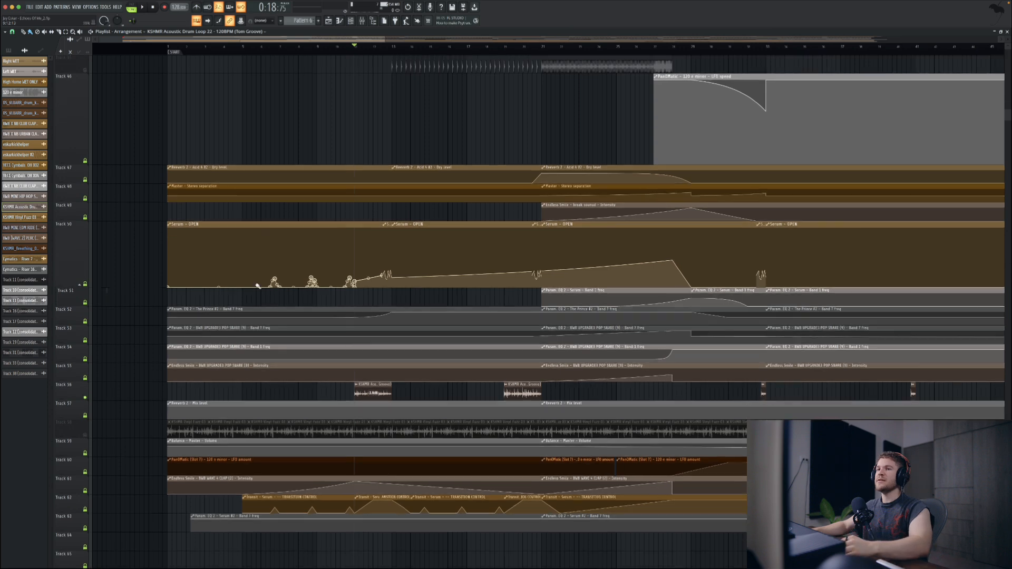
Step: Unsolo Track 56, play the arrangement from 0:15, and solo Track 58 to hear only the KSHMR Vinyl Fuzz clips
key("space")
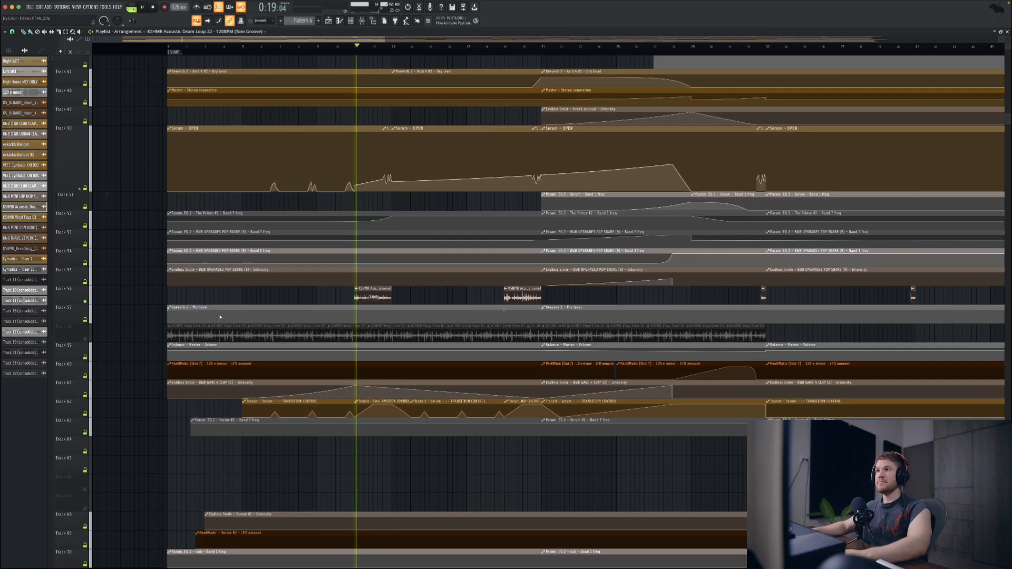
right_click(86, 301)
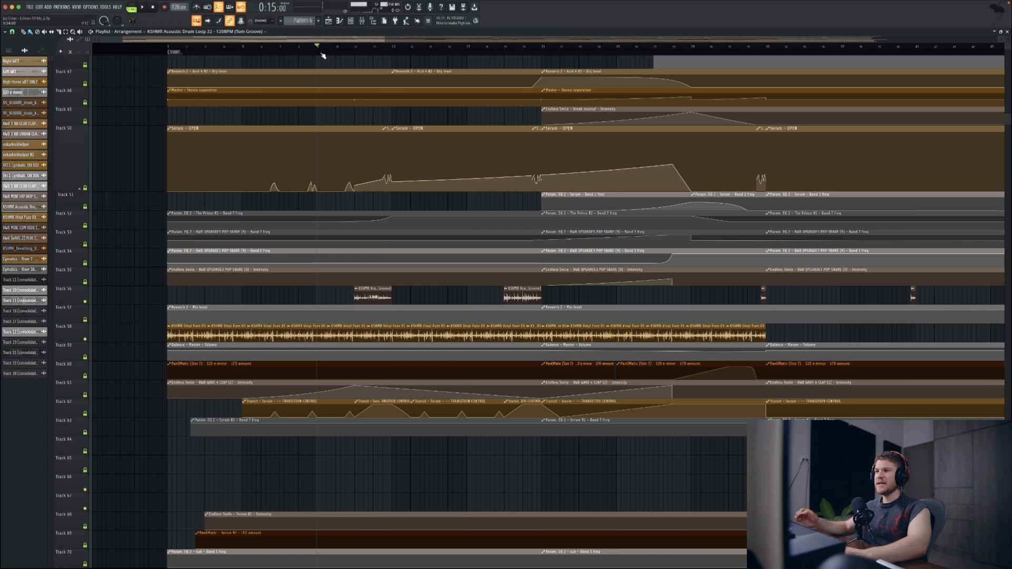
key("space")
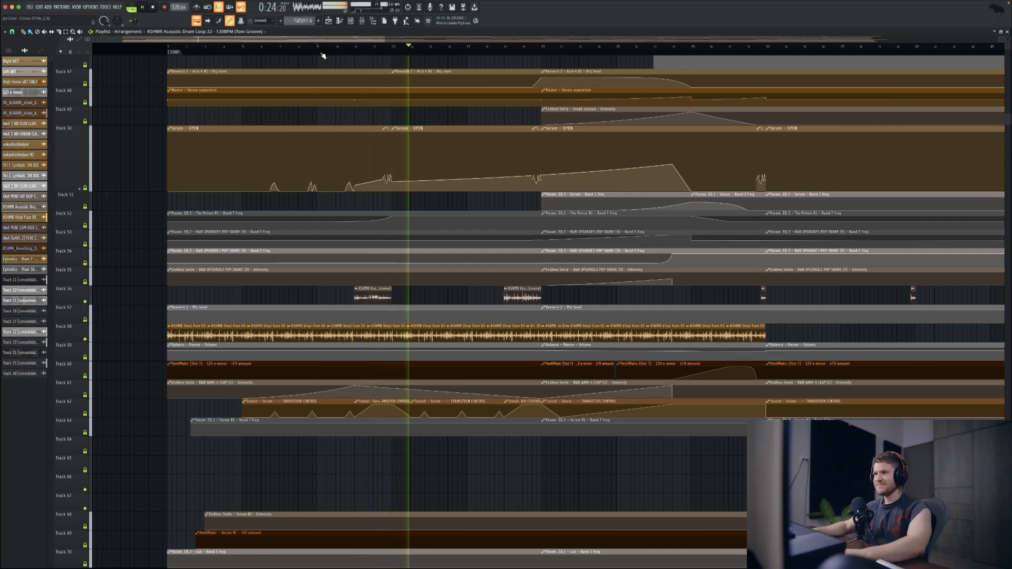
key("space")
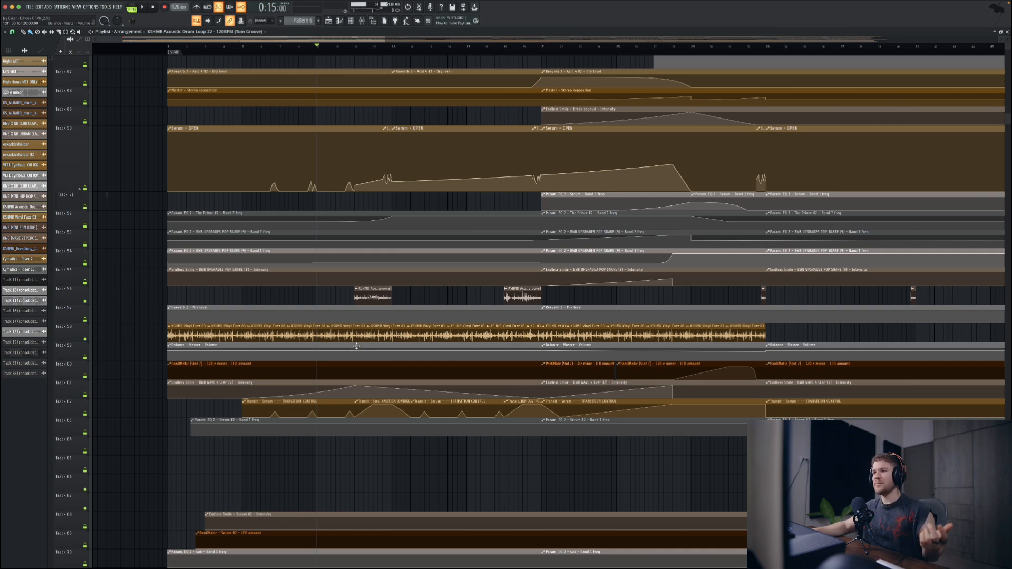
right_click(86, 340)
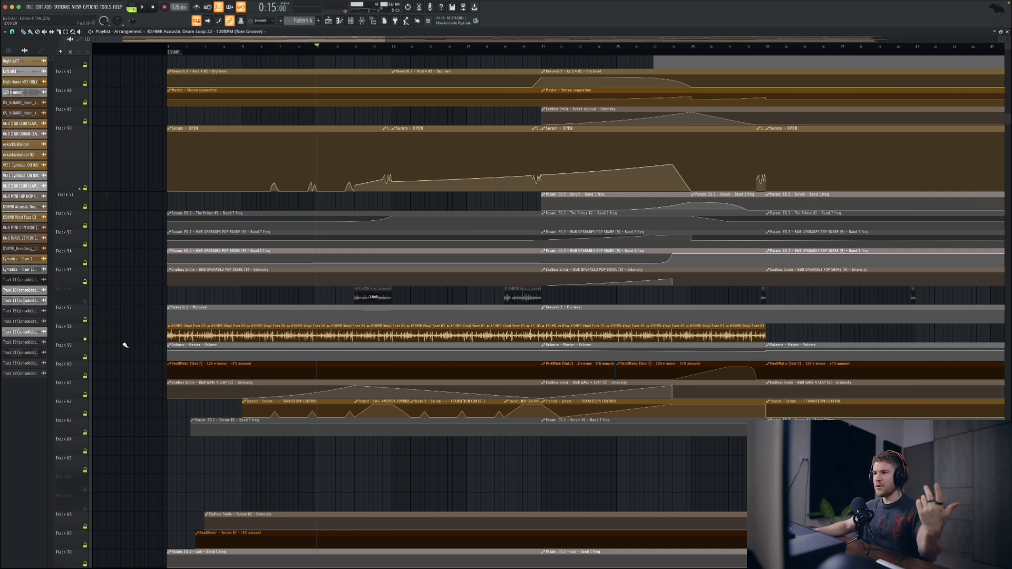
key("space")
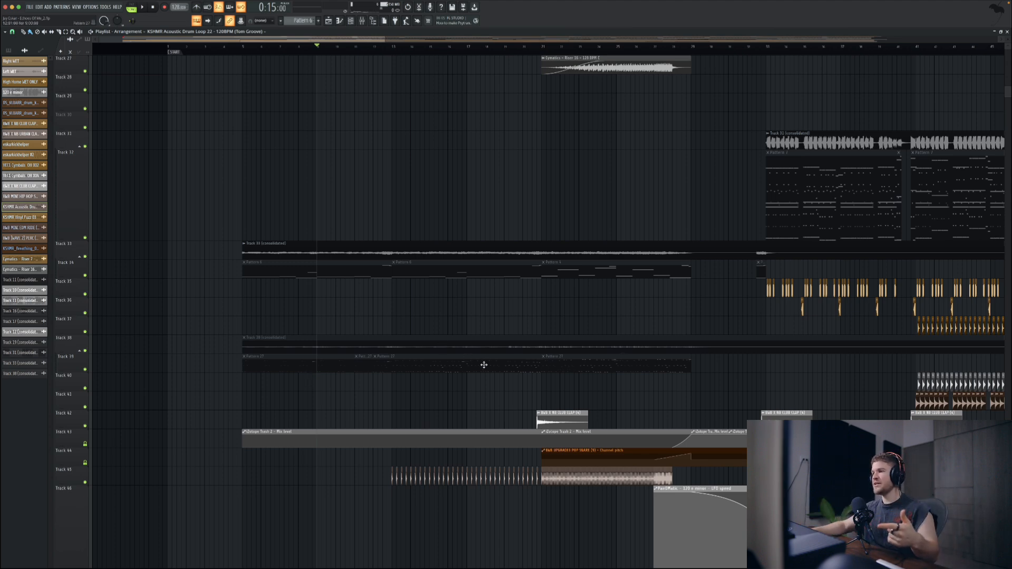
Step: Mute the consolidated audio on Track 31 and set the playback position to 1:00, where its clips begin
scroll(488, 366, "right", 6)
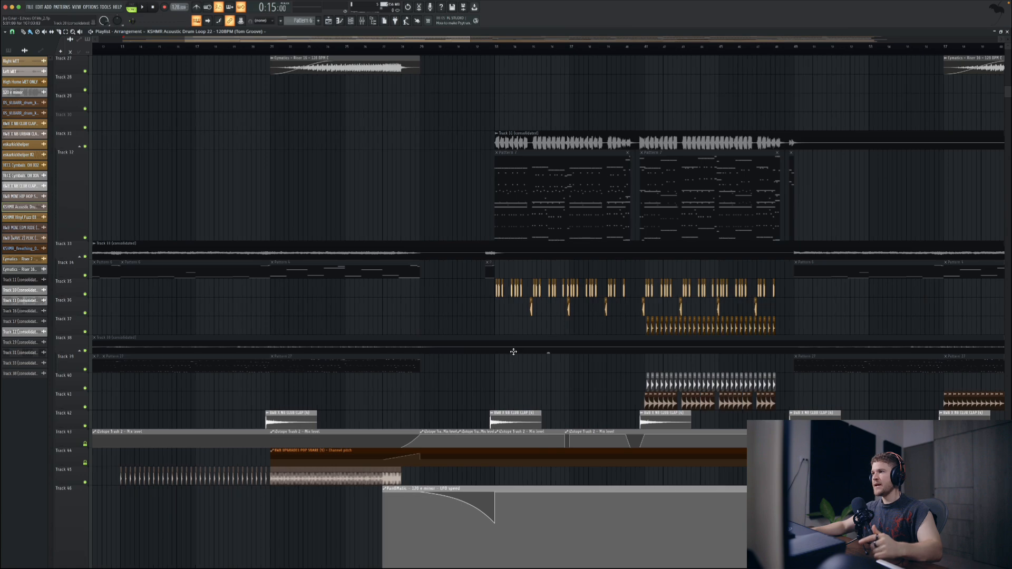
scroll(514, 353, "up", 10)
scroll(518, 355, "down", 4)
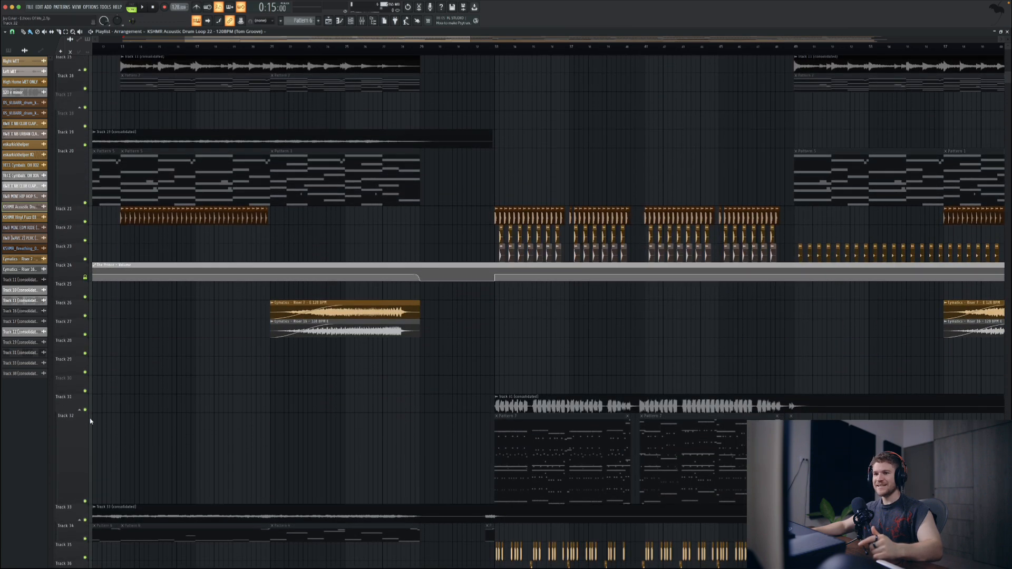
left_click(85, 410)
left_click(489, 51)
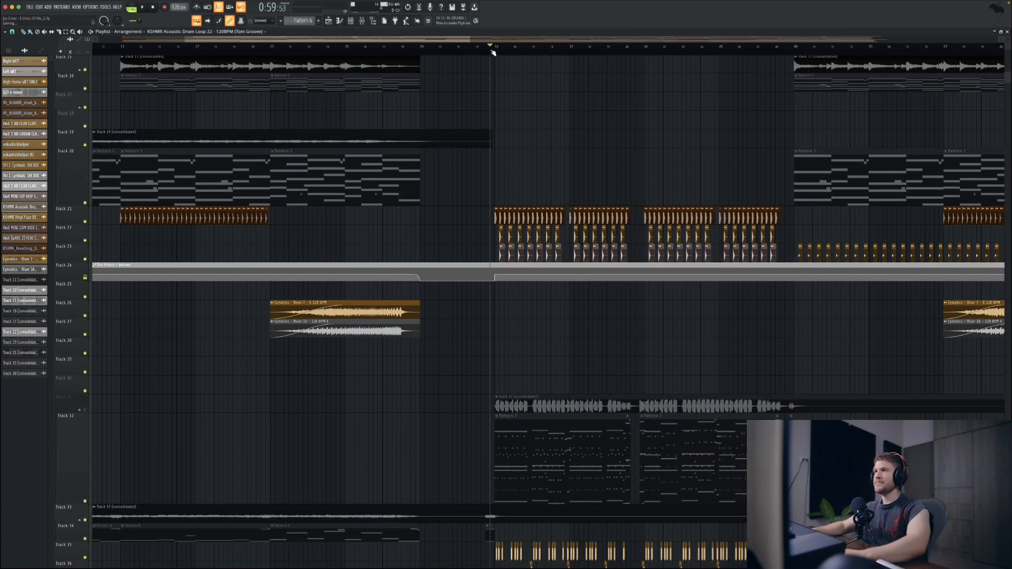
left_click(500, 52)
Step: Mute the consolidated audio on Track 12, and return to the clips around Track 32
scroll(481, 192, "up", 6)
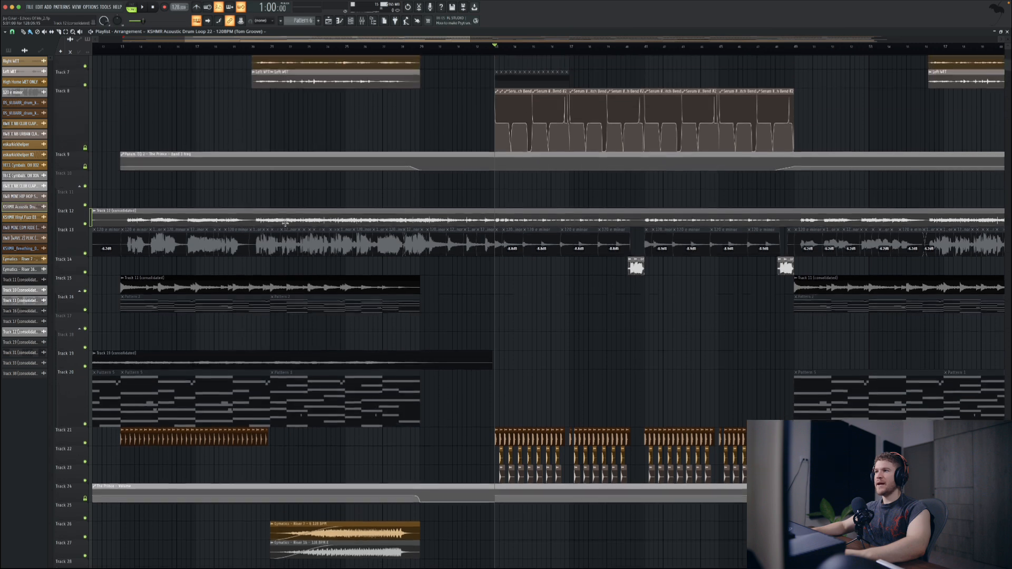
left_click(86, 230)
scroll(567, 339, "down", 11)
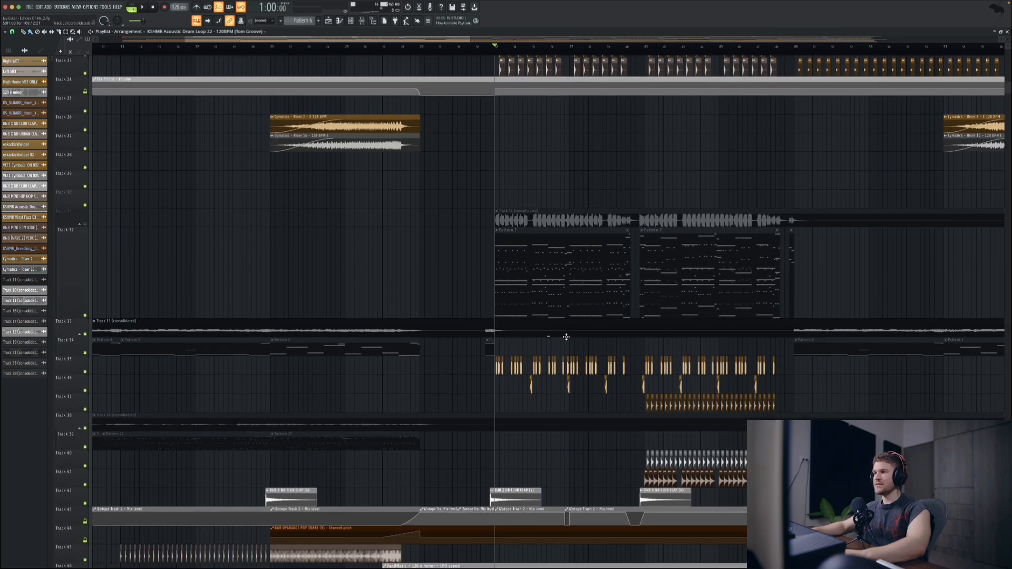
Step: Play the drop from 1:00 and look over the tracks around its drum clips
key("space")
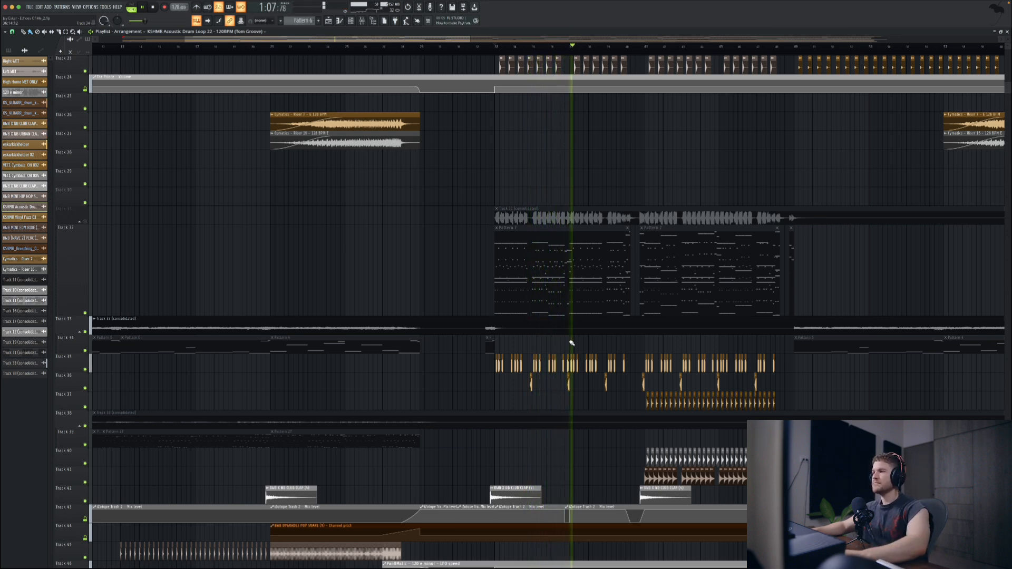
key("space")
scroll(632, 224, "up", 5)
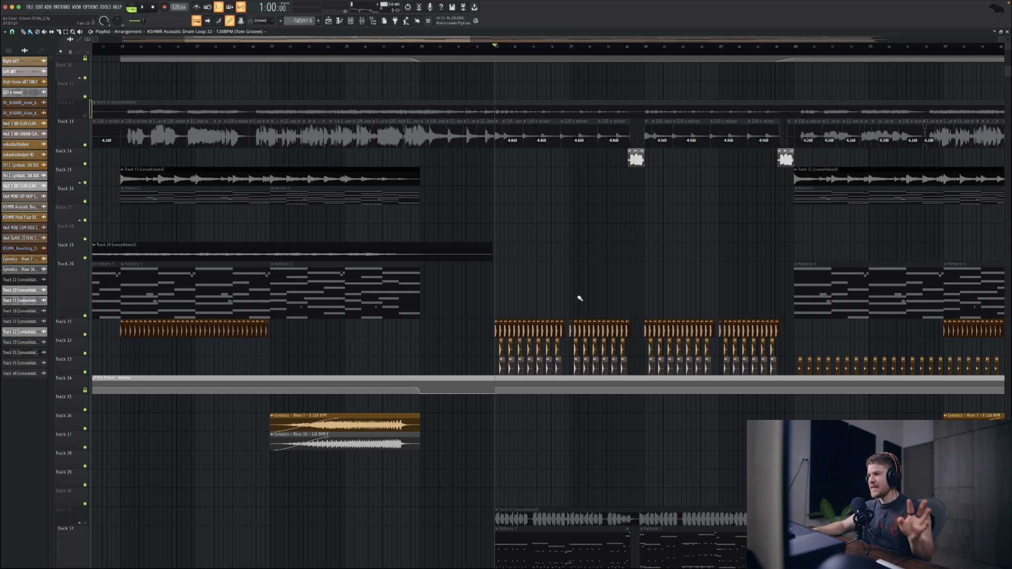
scroll(579, 298, "down", 4)
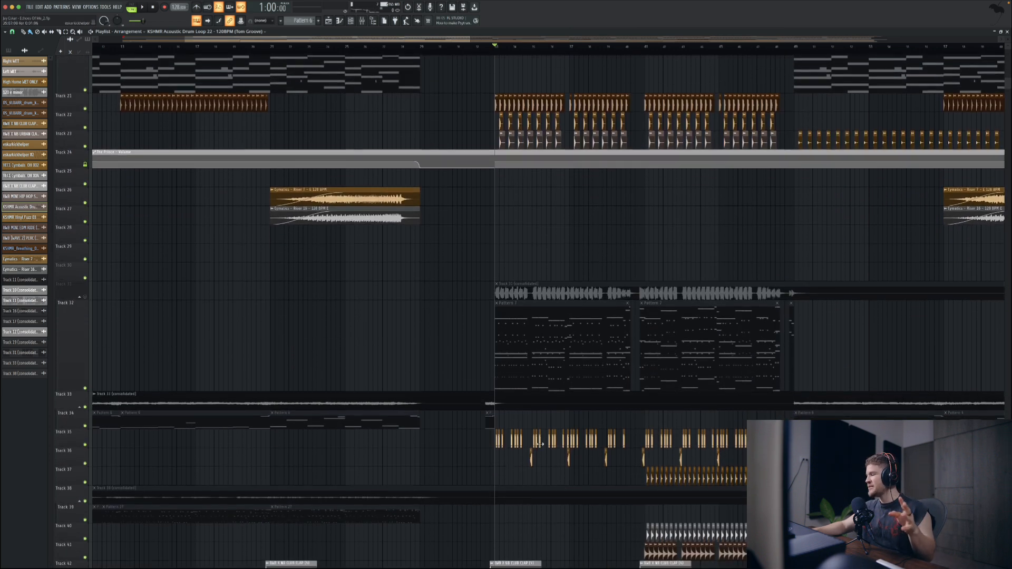
Step: Inspect the eskarkickhelper sample on Track 35 and the Fruity parametric EQ 2 on its mixer track, and close their windows
double_click(539, 444)
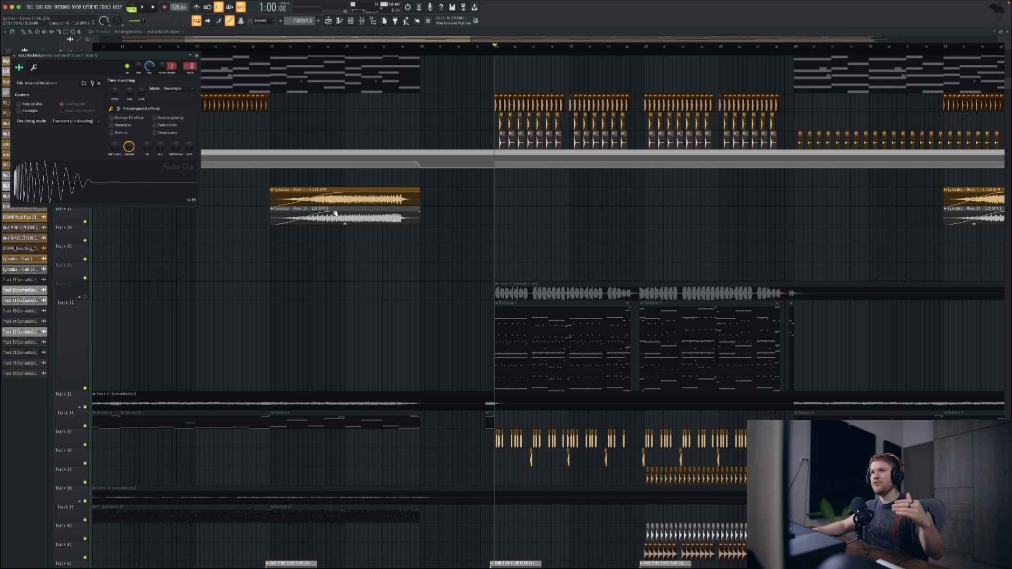
left_click(363, 23)
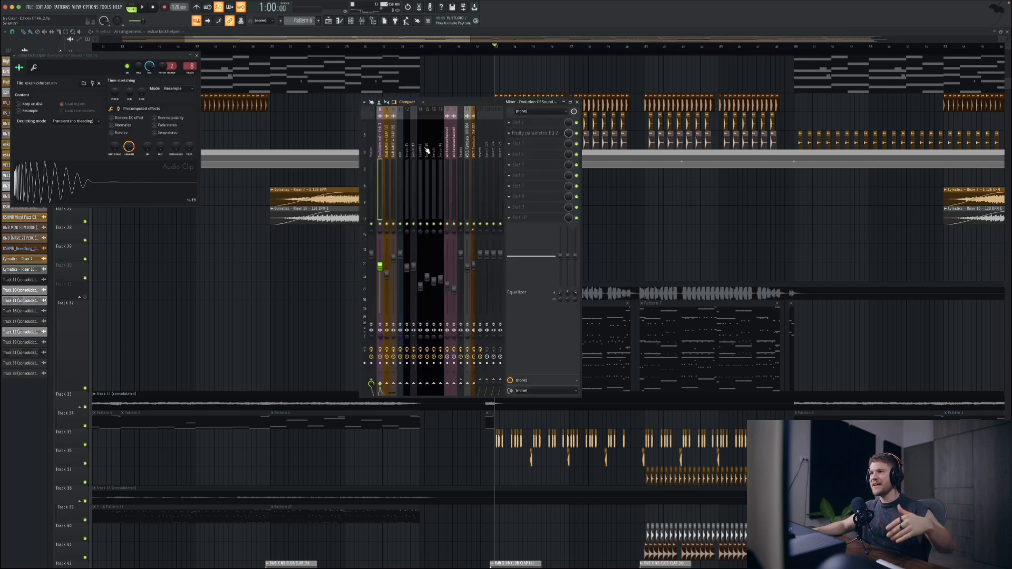
scroll(437, 158, "up", 5)
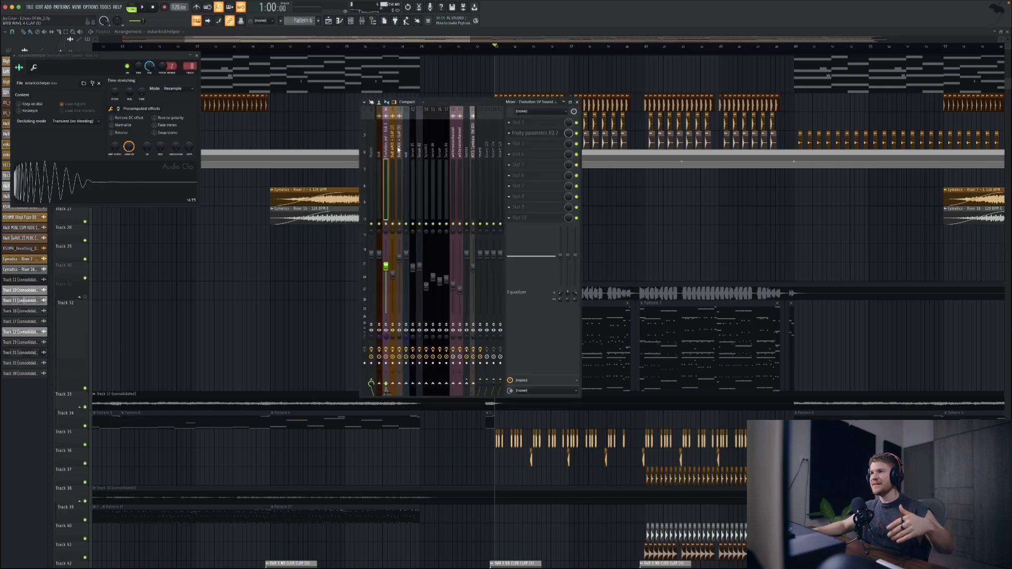
left_click(552, 133)
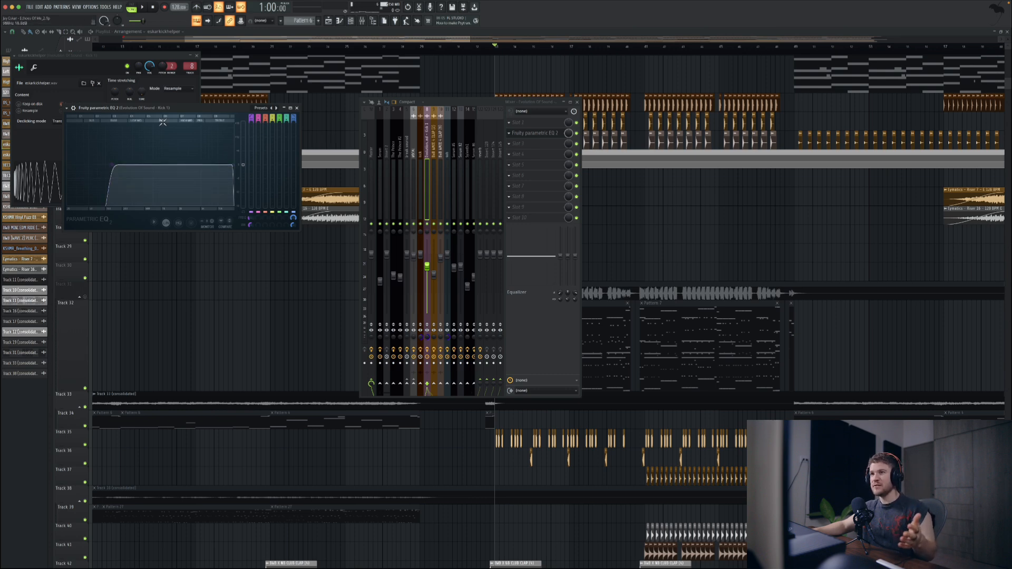
left_click_drag(187, 111, 199, 113)
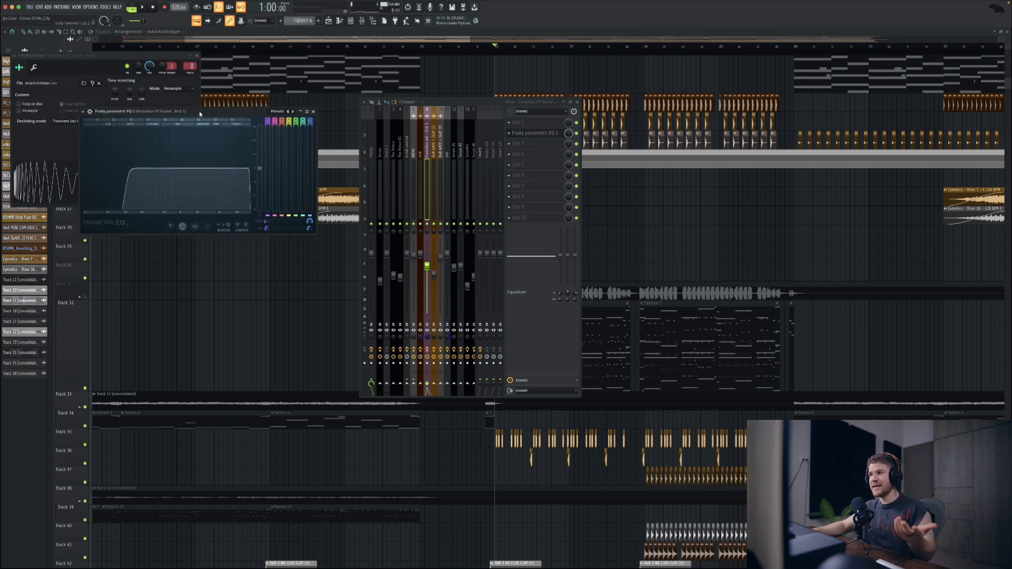
left_click(195, 56)
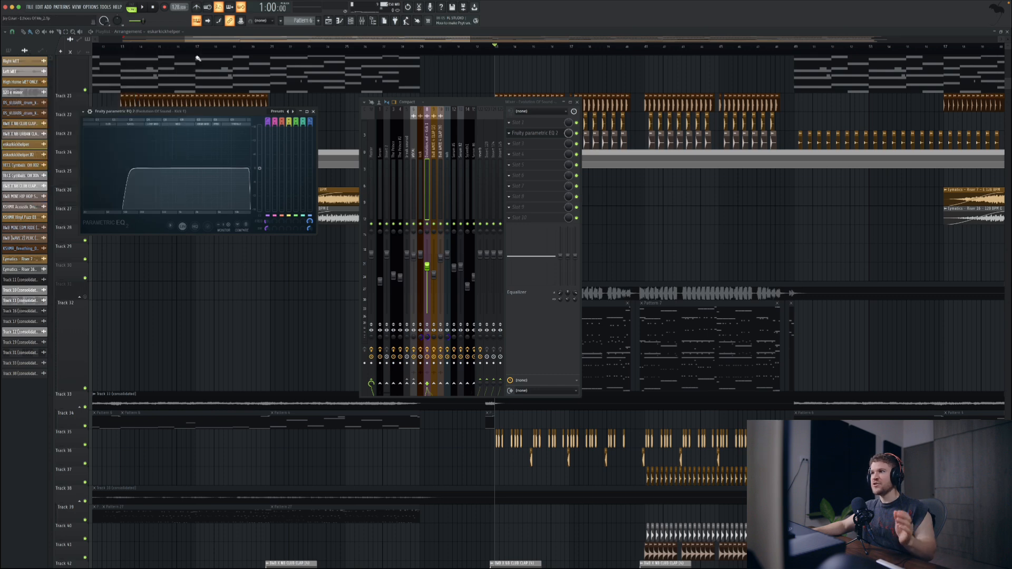
left_click(313, 112)
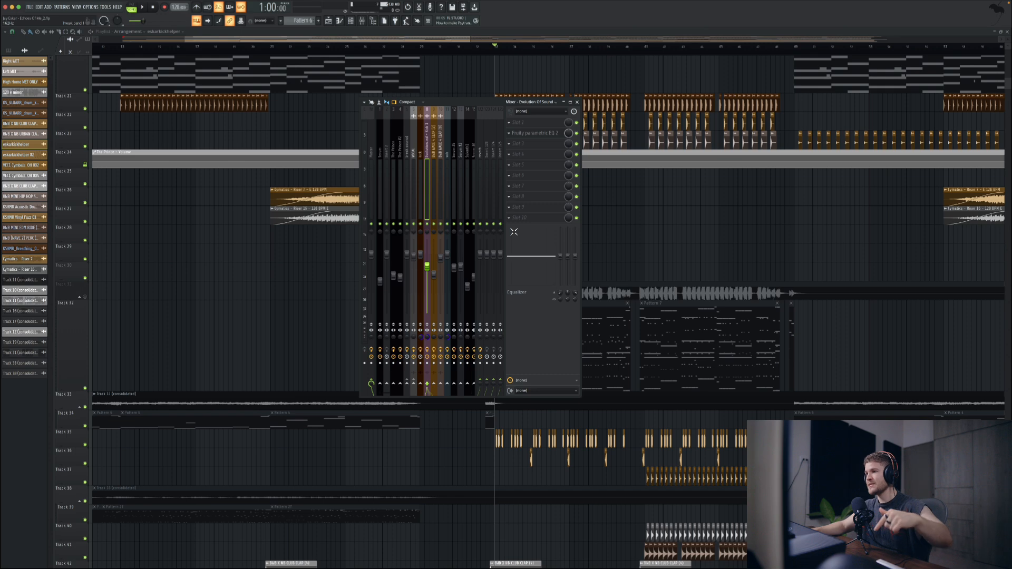
left_click(578, 103)
Step: Play the drop from 1:00, mute the club clap clip at its start on Track 42, and play it again
scroll(567, 253, "down", 3)
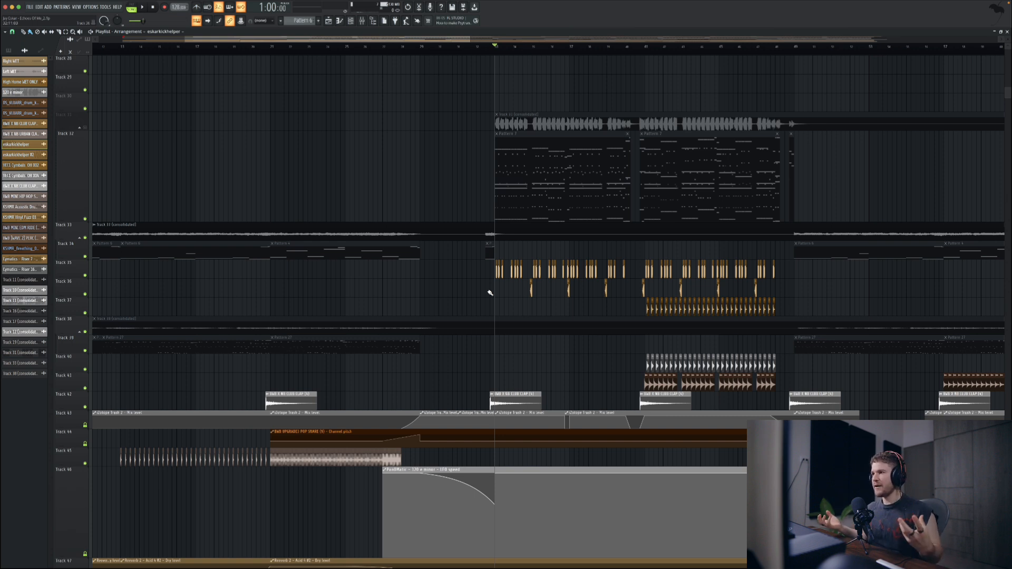
key("space")
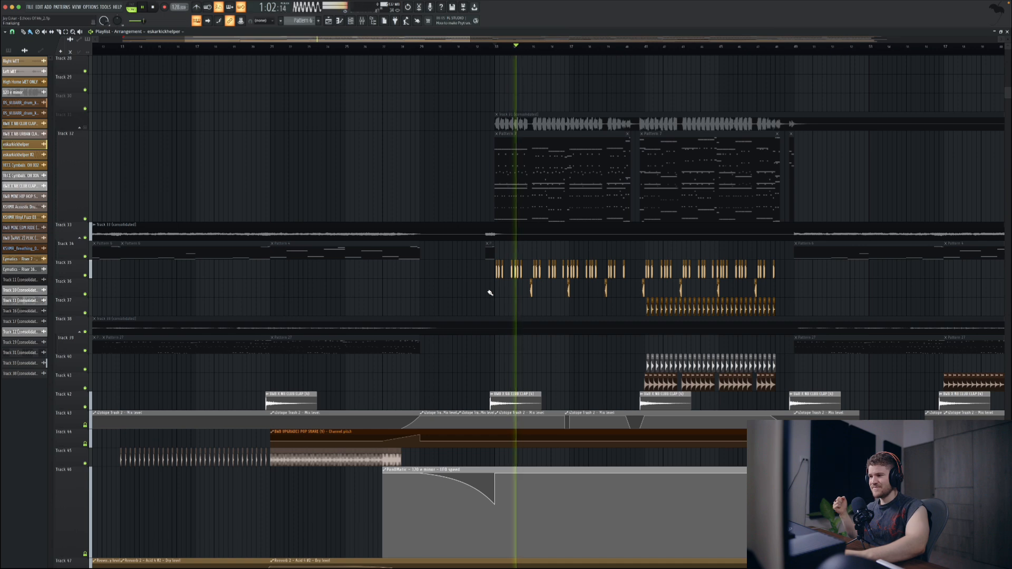
key("space")
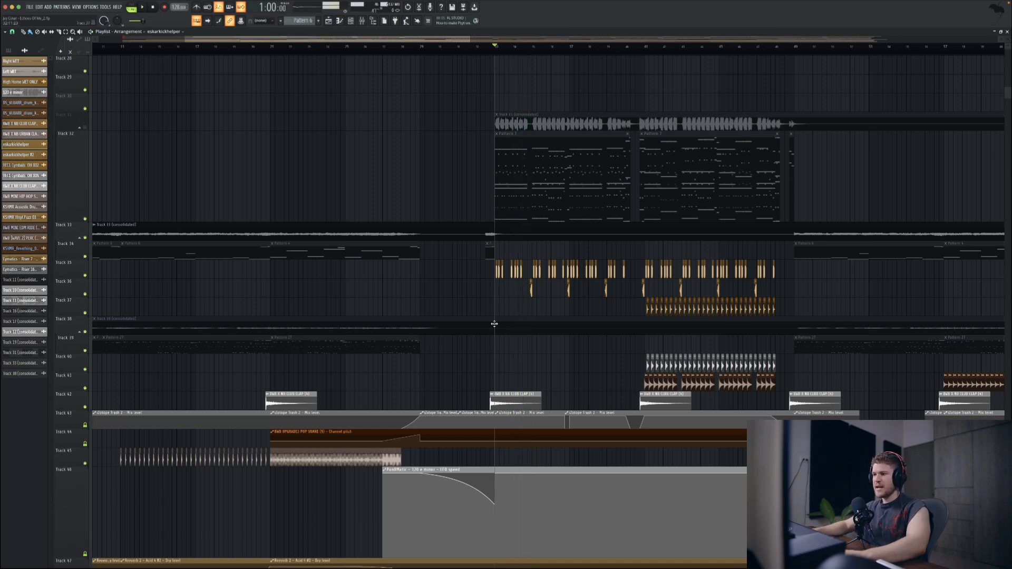
left_click(508, 393)
left_click(548, 419)
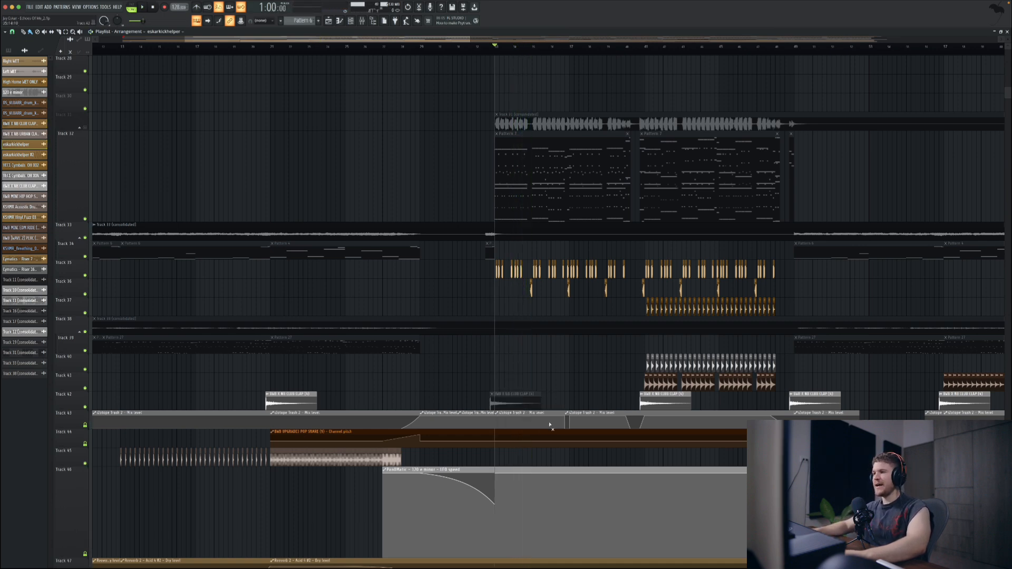
key("space")
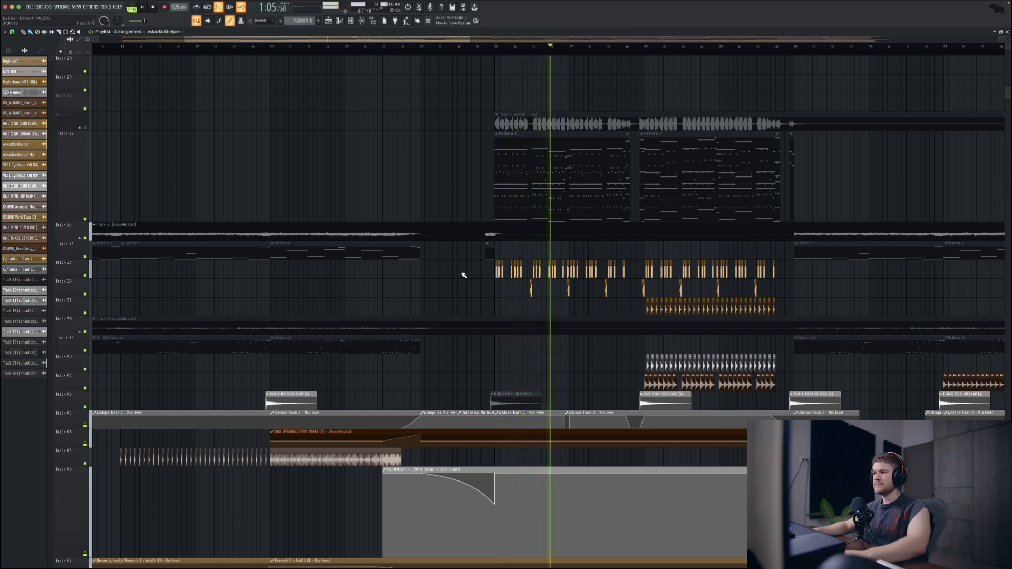
key("space")
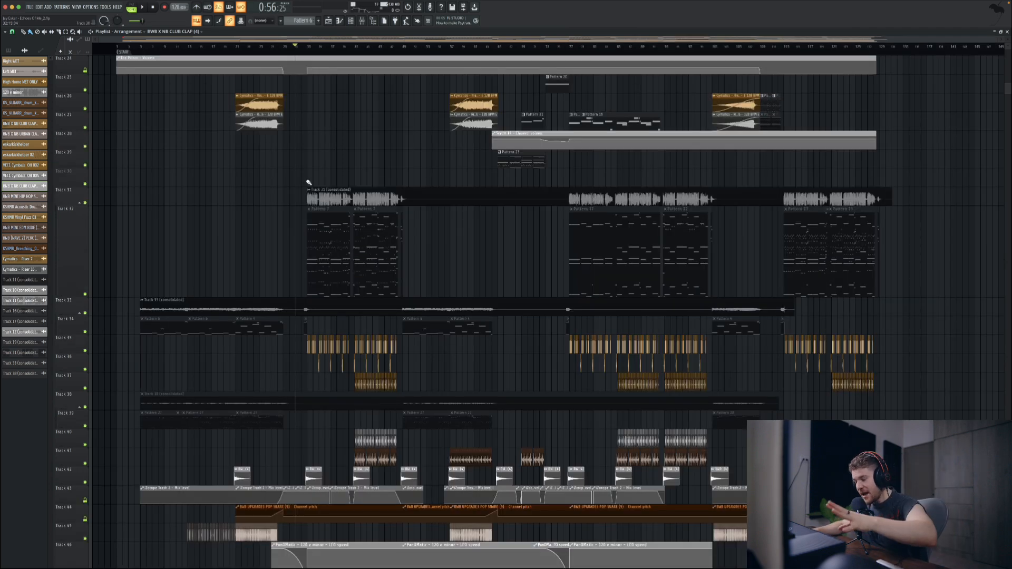
Step: Set the playback position to 1:00 and play the drop with the consolidated audio on Track 31 muted
left_click(307, 47)
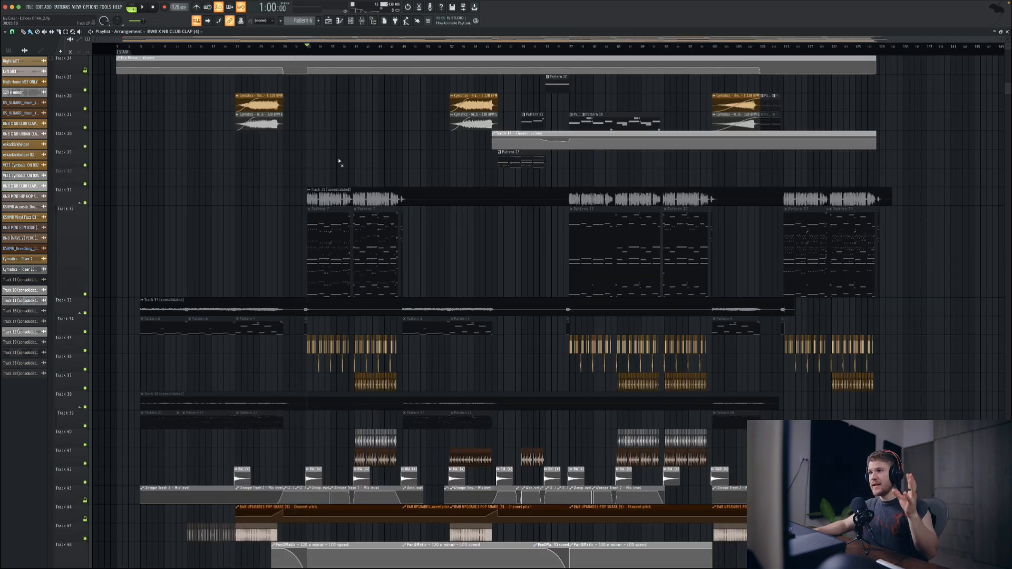
key("space")
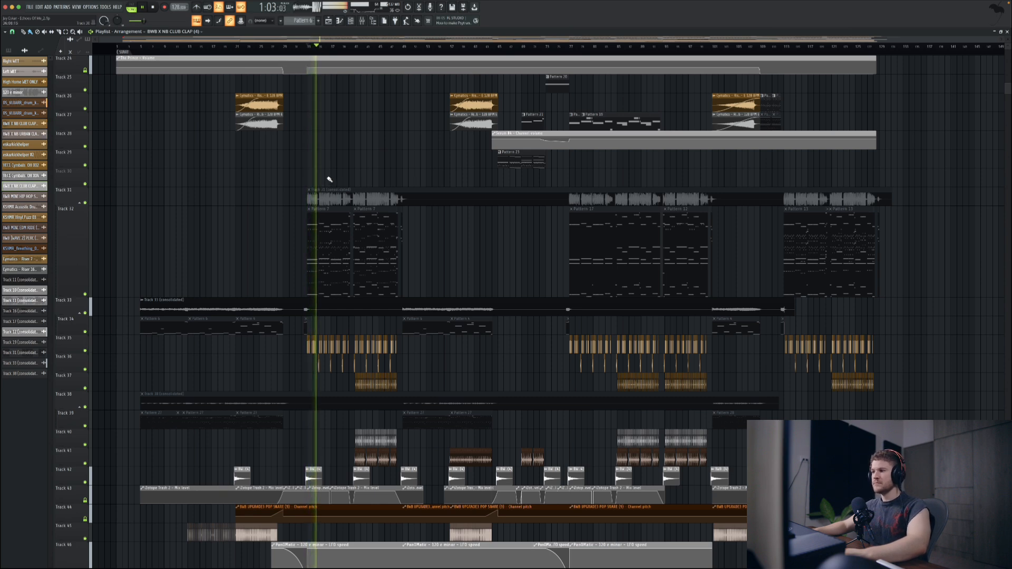
key("space")
Step: Unmute the consolidated audio on Track 31, play the drop from 1:00 with it, and mute it again
left_click(332, 199)
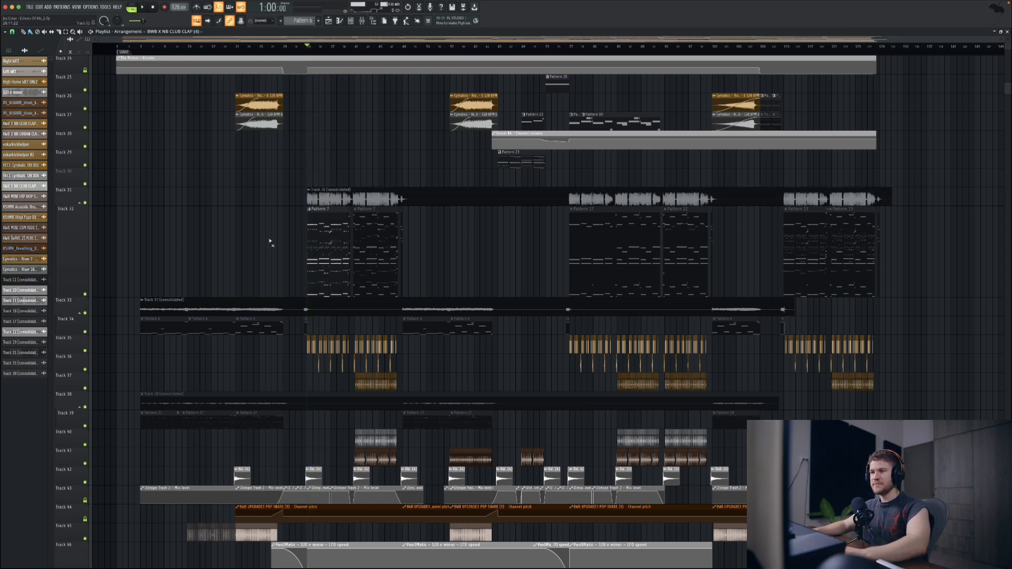
key("space")
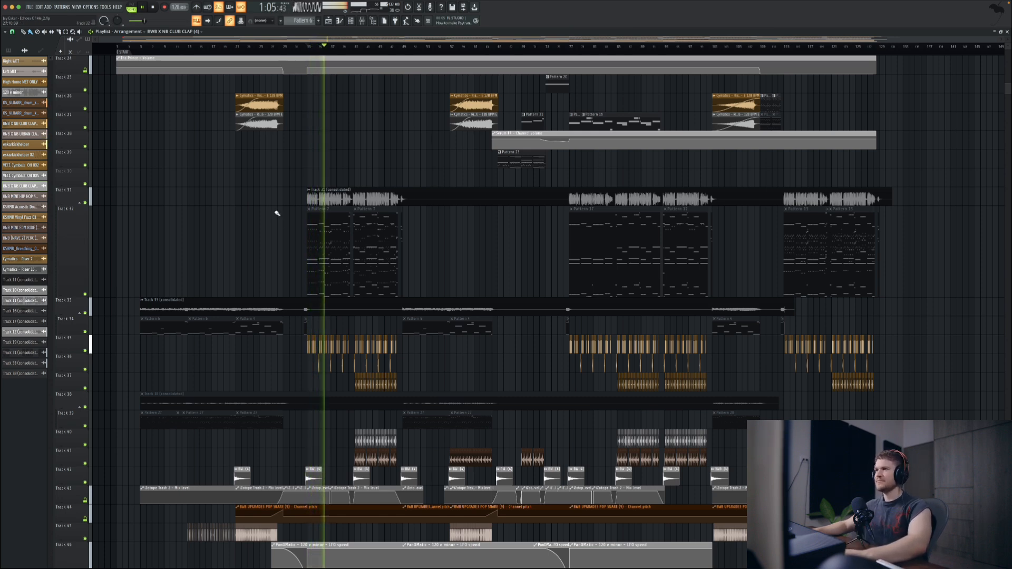
key("space")
right_click(318, 197, "alt")
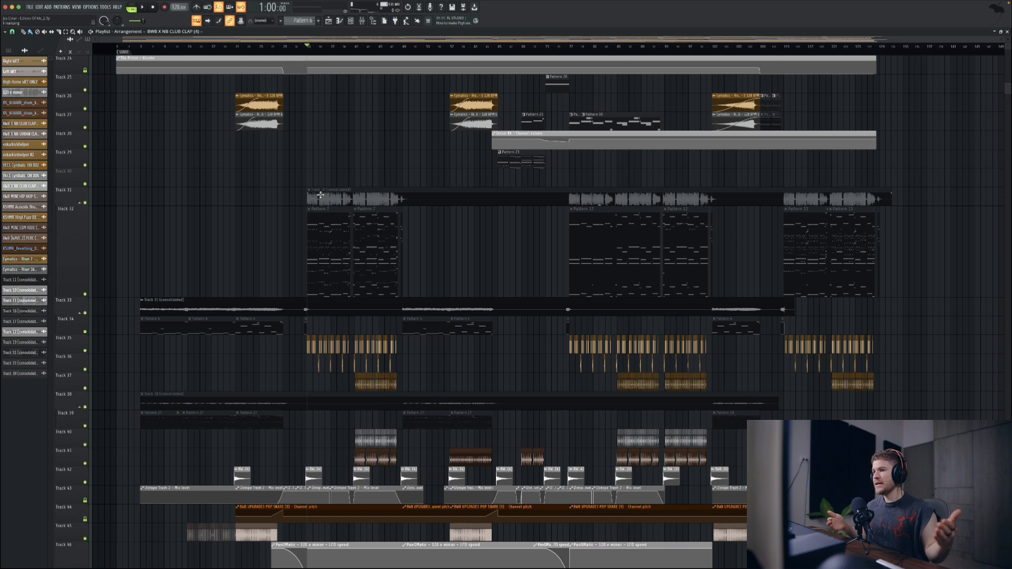
Step: Examine the Pattern 7 notes from Track 32 in the piano roll and bring up the channel rack with its layers
double_click(324, 250)
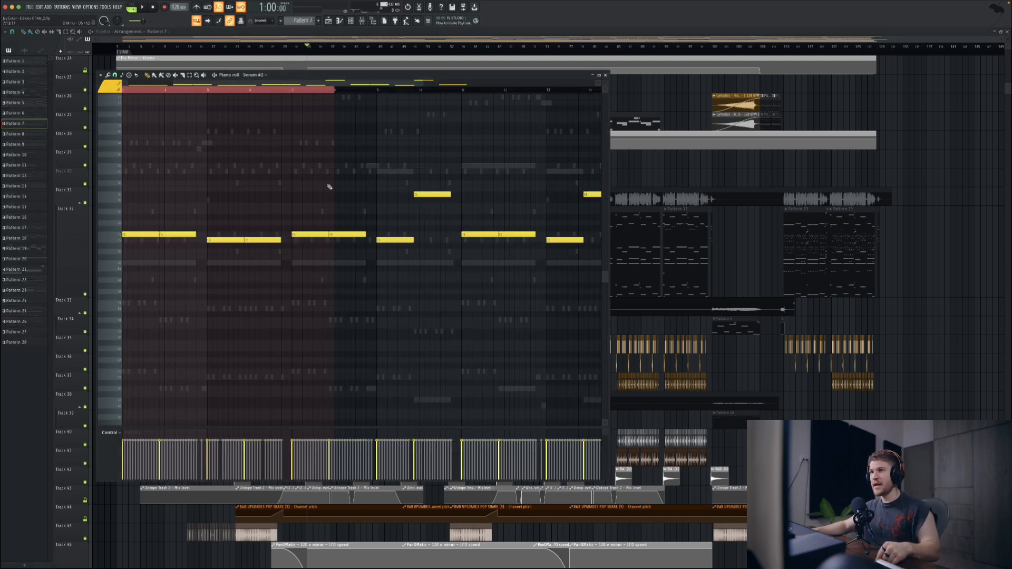
left_click(606, 76)
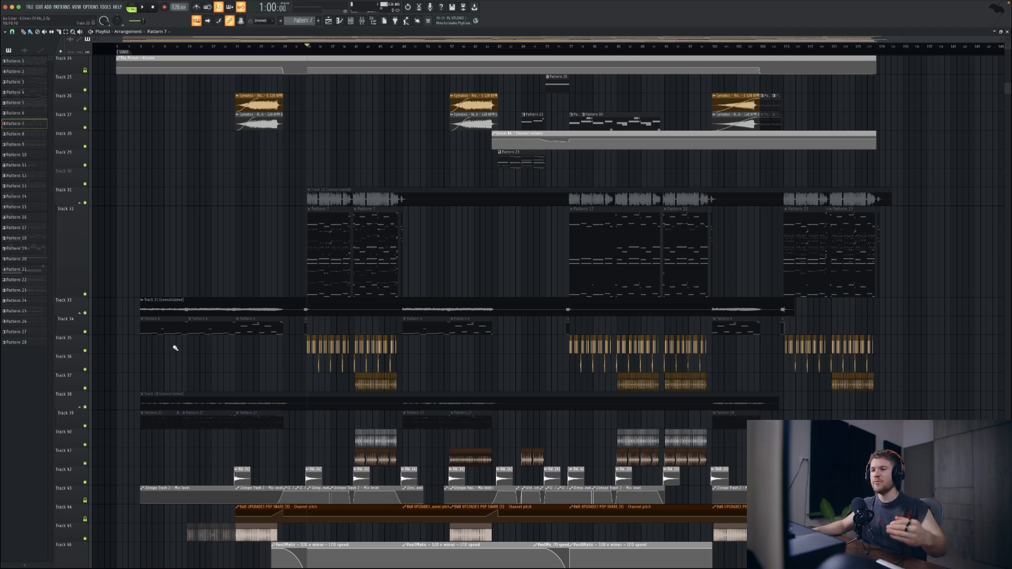
double_click(316, 275)
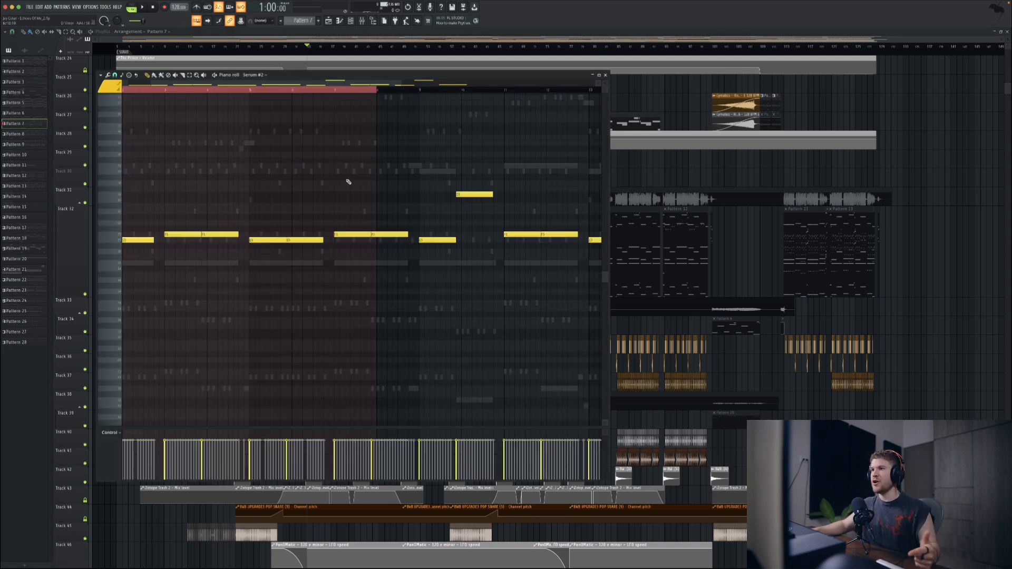
left_click(349, 20)
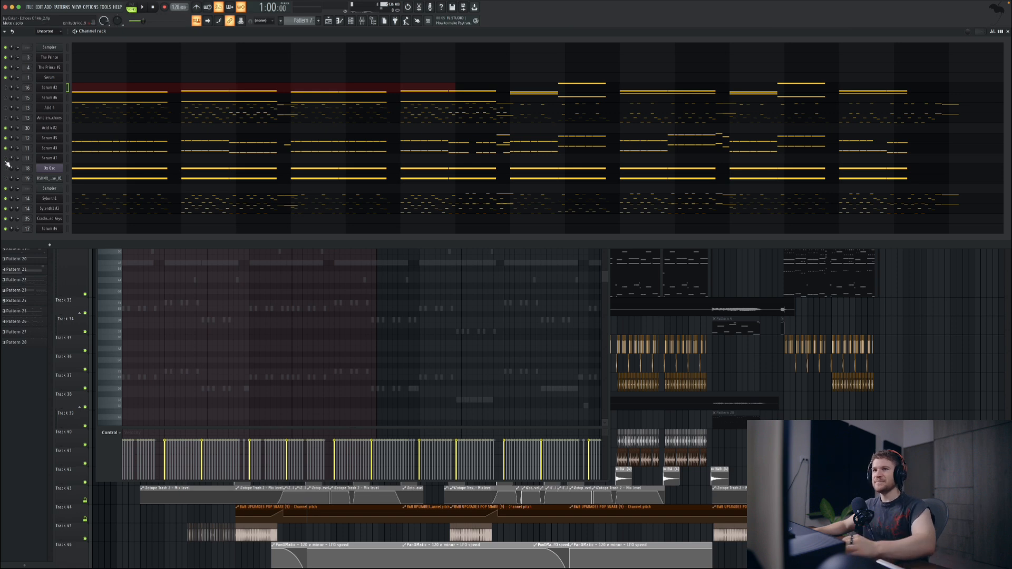
Step: Play Pattern 7 and examine the low bass notes of the Serum #3 channel in the piano roll
key("space")
left_click(99, 148)
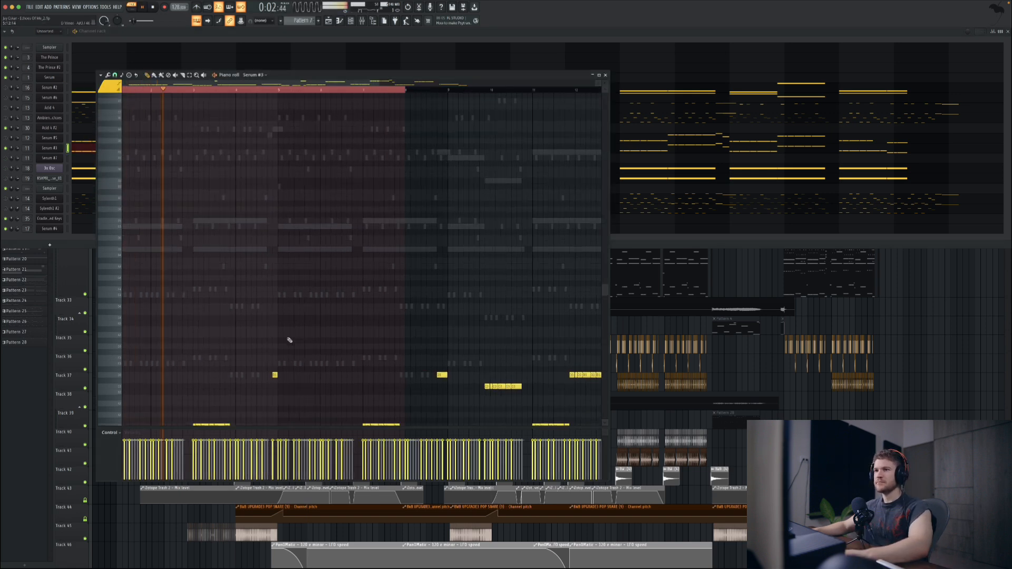
scroll(251, 345, "down", 5)
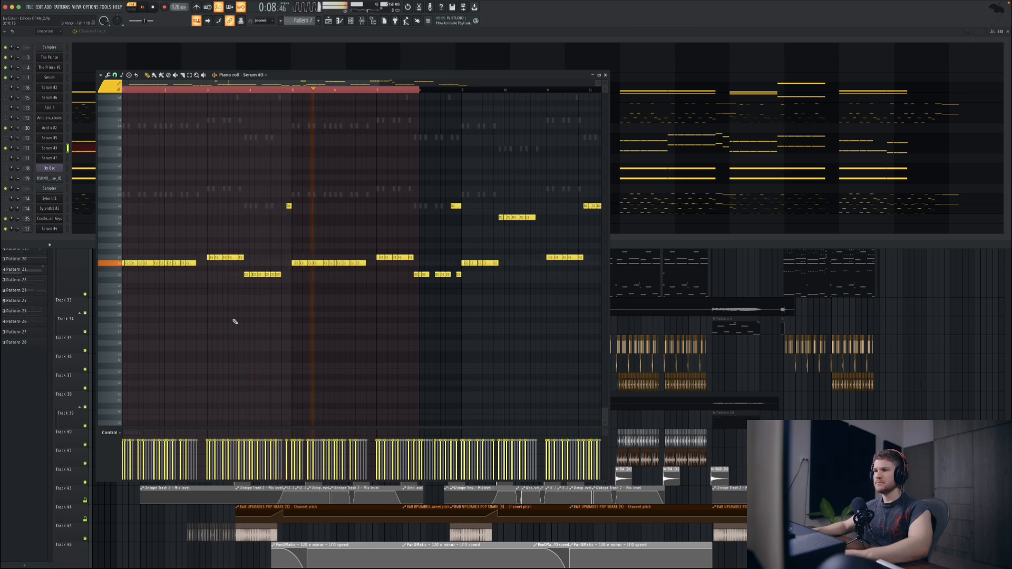
key("space")
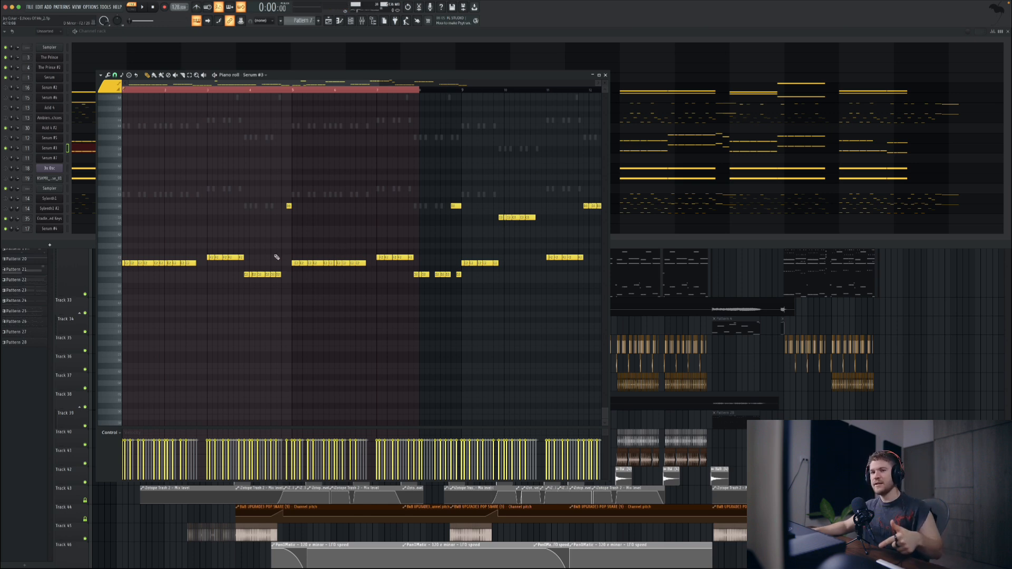
Step: Inspect the CamelCrusher effect on the sub mixer track and its preset list, close it, and return to the sub track's effects
key("F9")
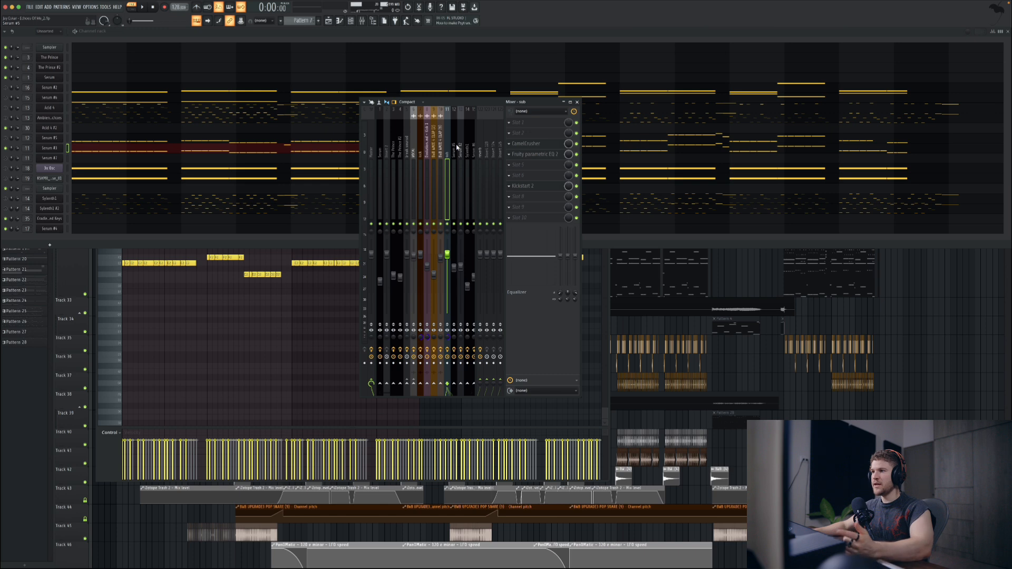
left_click(527, 143)
left_click_drag(76, 59, 141, 65)
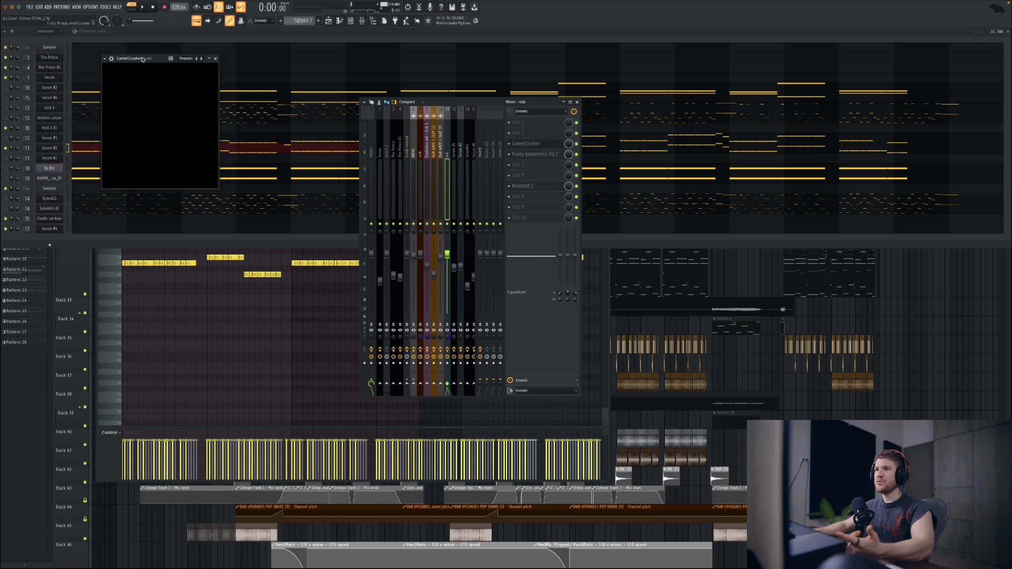
left_click(196, 61)
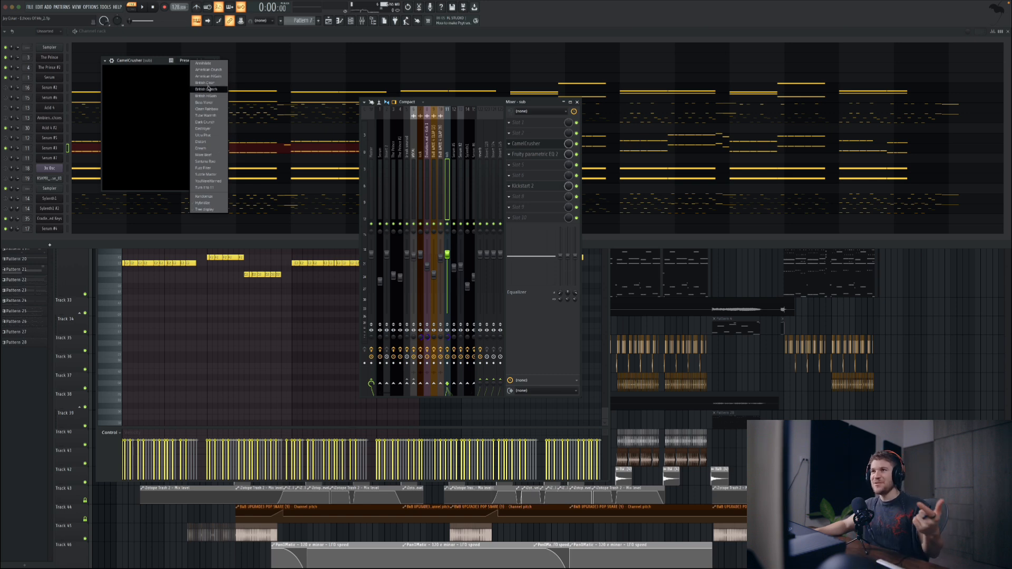
left_click(175, 64)
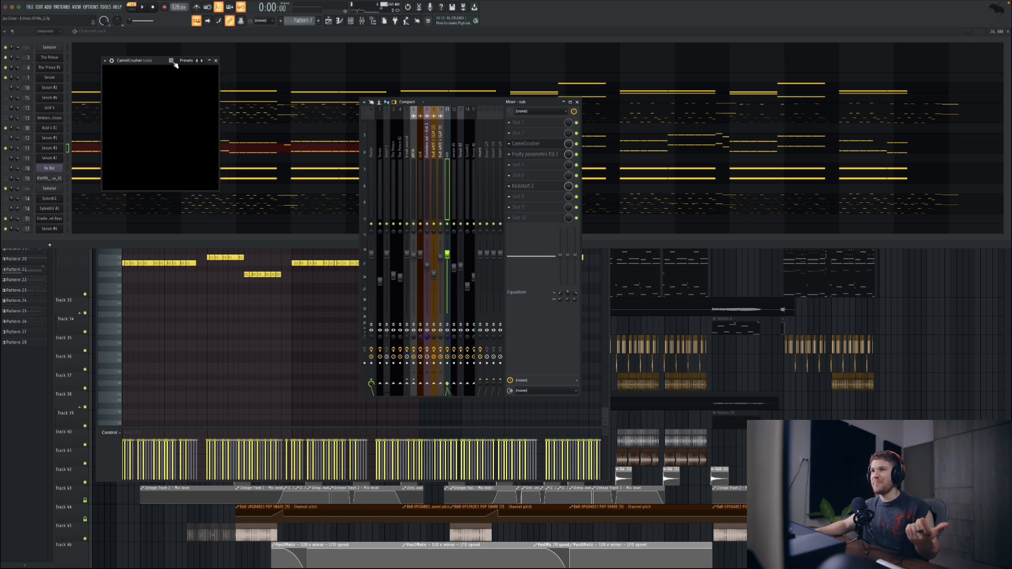
left_click(187, 62)
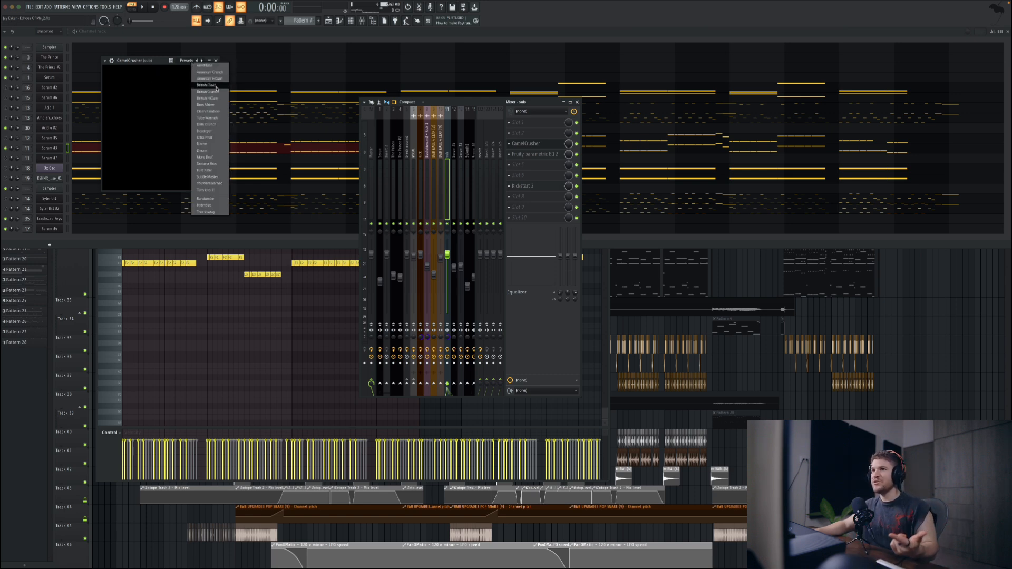
left_click(218, 62)
left_click(216, 61)
left_click(217, 60)
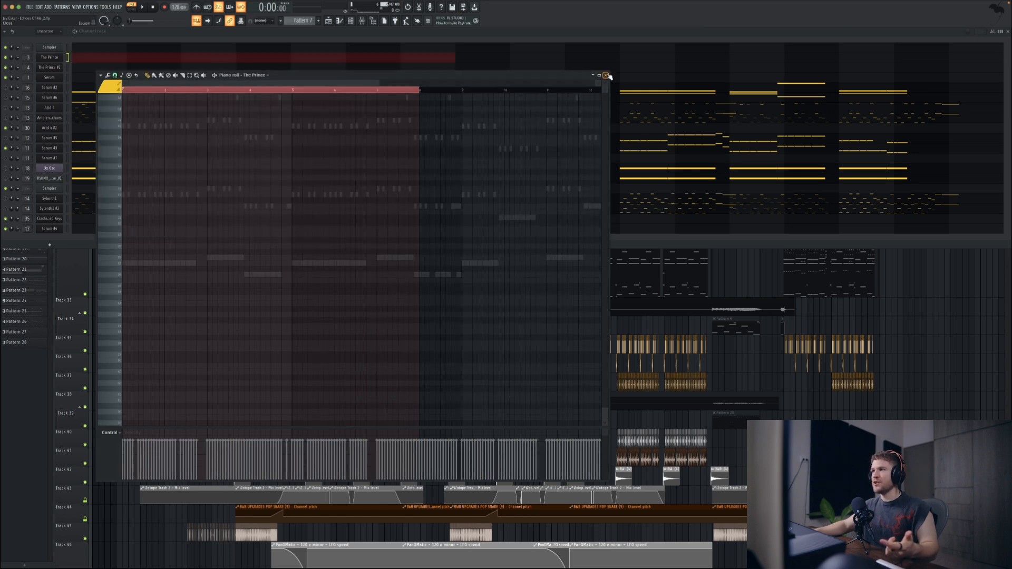
left_click(342, 21)
left_click(551, 314)
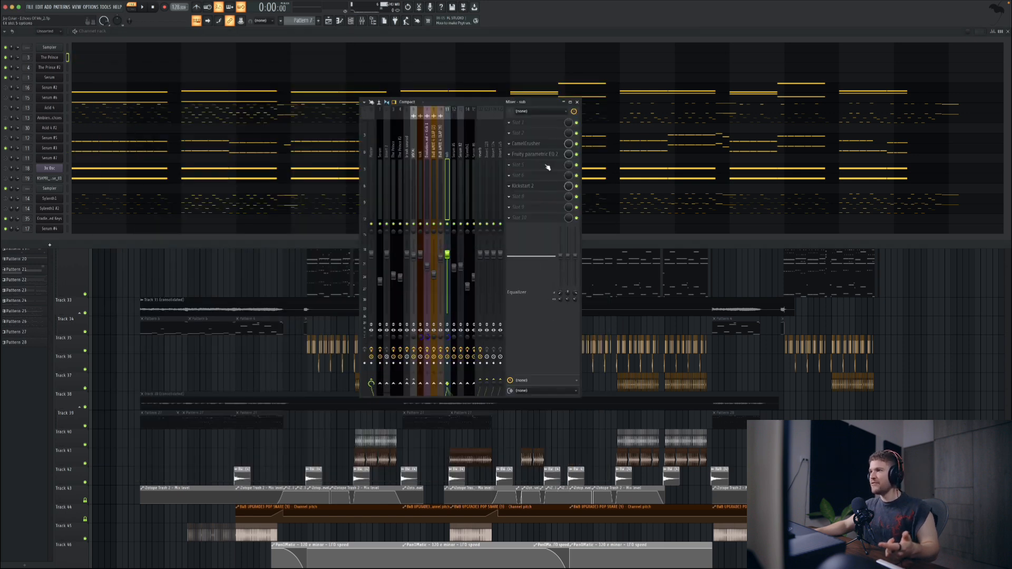
Step: Inspect the Fruity Parametric EQ 2 and Kickstart 2 effects on the sub mixer track, closing each and the mixer
left_click(541, 153)
left_click_drag(450, 91, 479, 134)
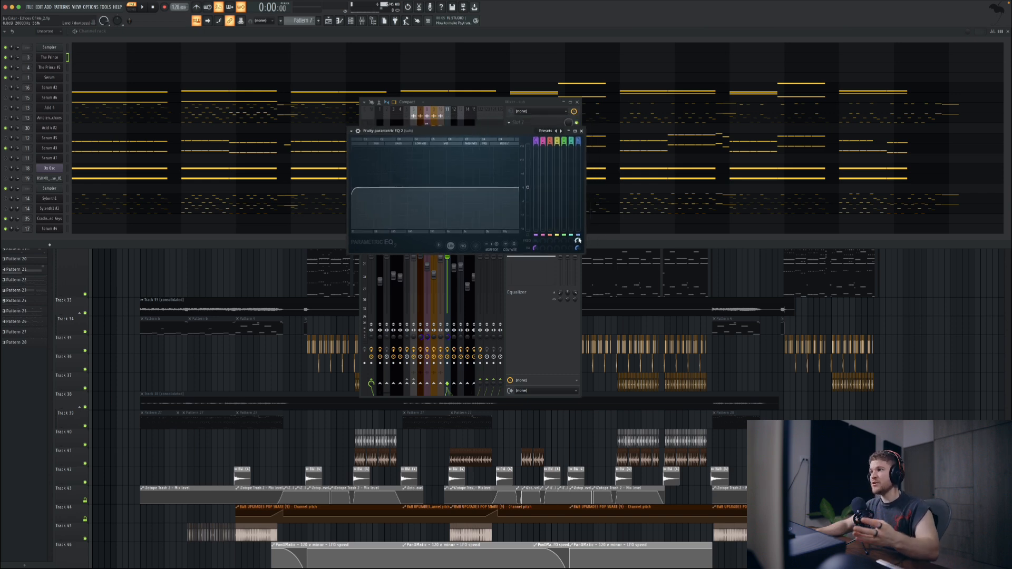
mouse_move(578, 241)
left_mouse_down()
mouse_move(578, 259)
mouse_move(578, 240)
left_mouse_up()
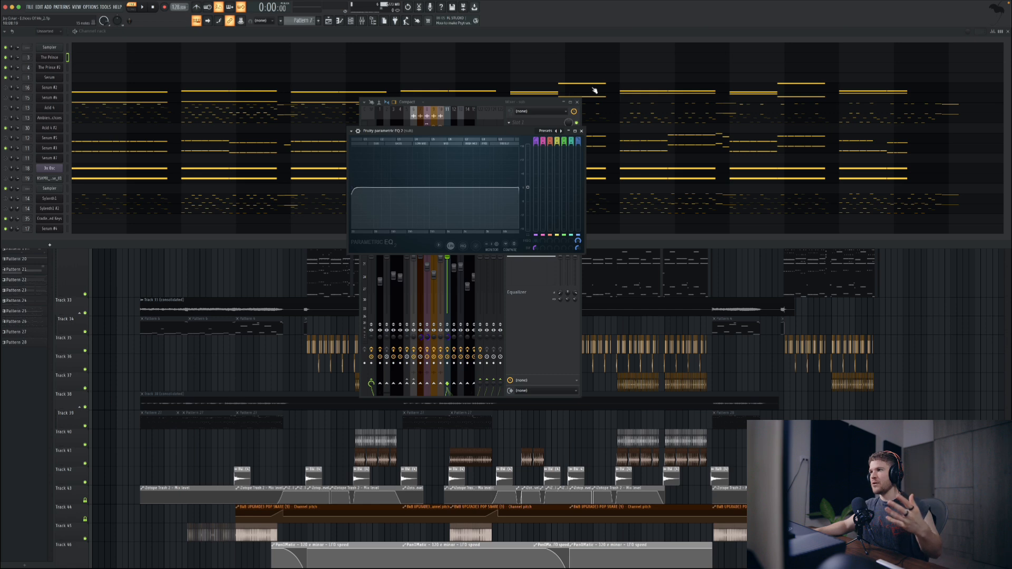
left_click(582, 130)
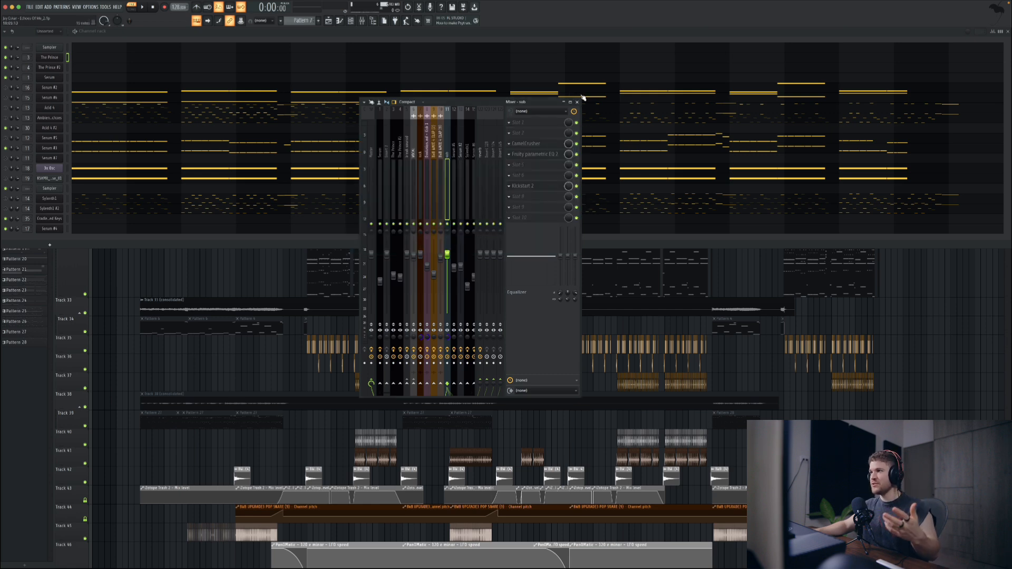
left_click(550, 187)
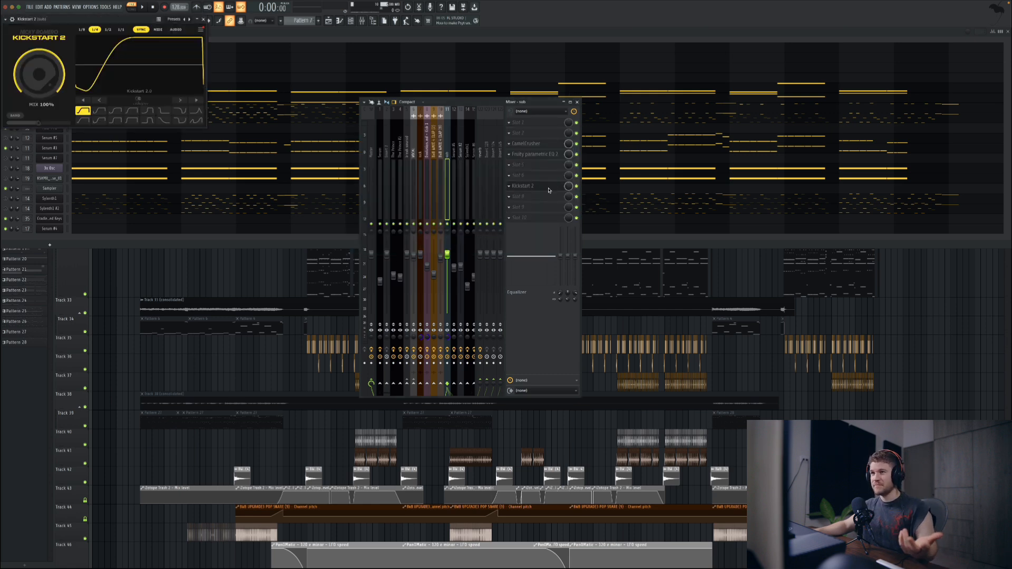
left_click(203, 20)
left_click(576, 101)
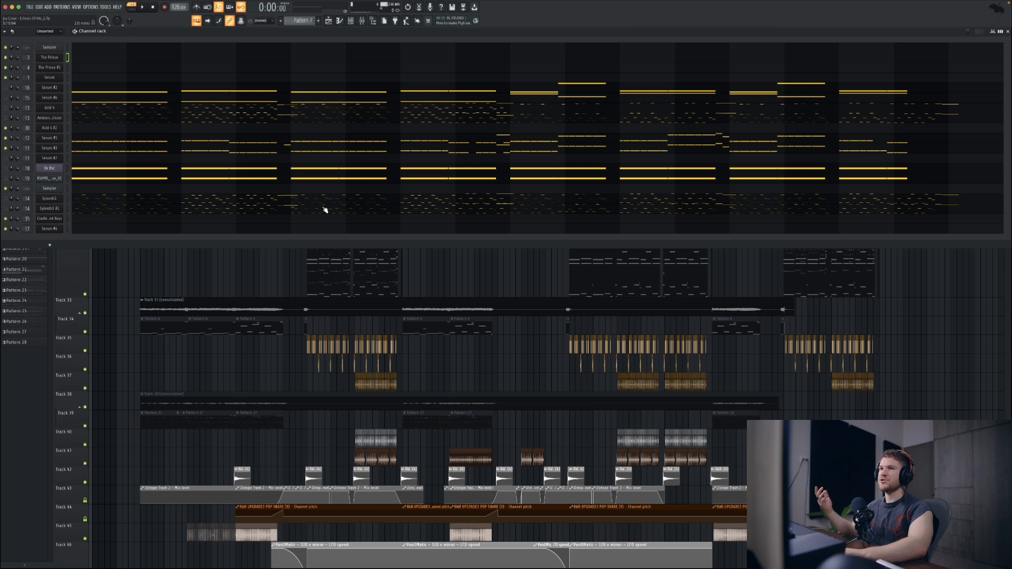
Step: Play Pattern 7 with its currently active layers, hide the channel rack, and stop playback
key("space")
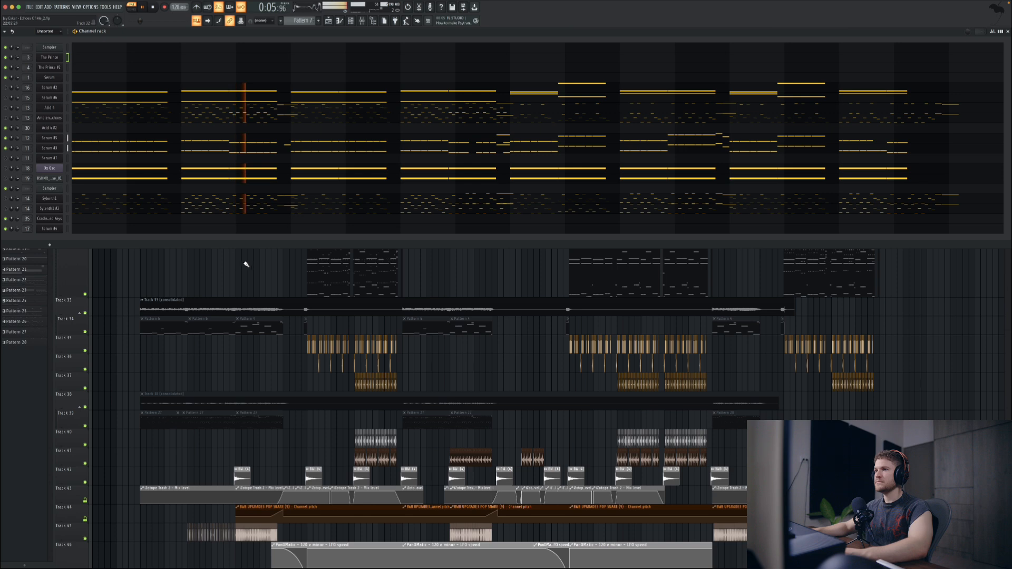
key("F6")
key("space")
Step: Switch to song mode, play the drop from 1:00, and return to the channel rack
key("l")
left_click(310, 49)
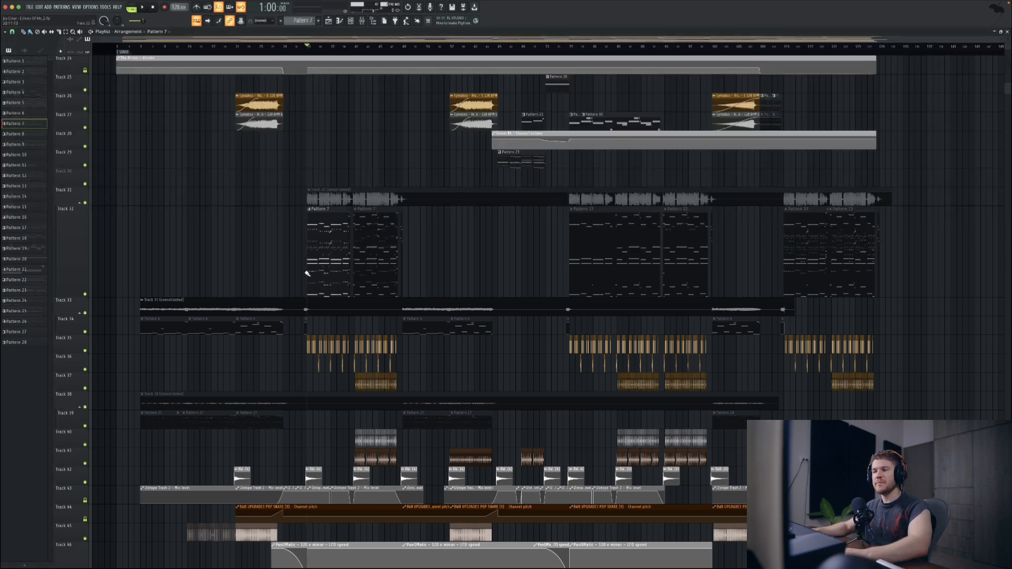
key("space")
scroll(303, 267, "up", 4)
scroll(330, 268, "up", 5)
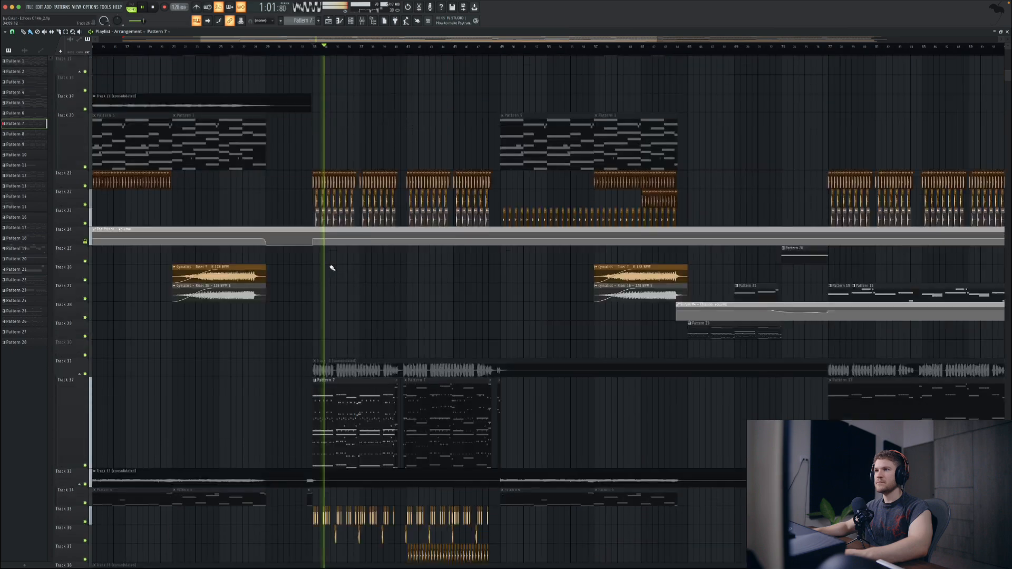
scroll(336, 237, "up", 4)
scroll(342, 257, "down", 7)
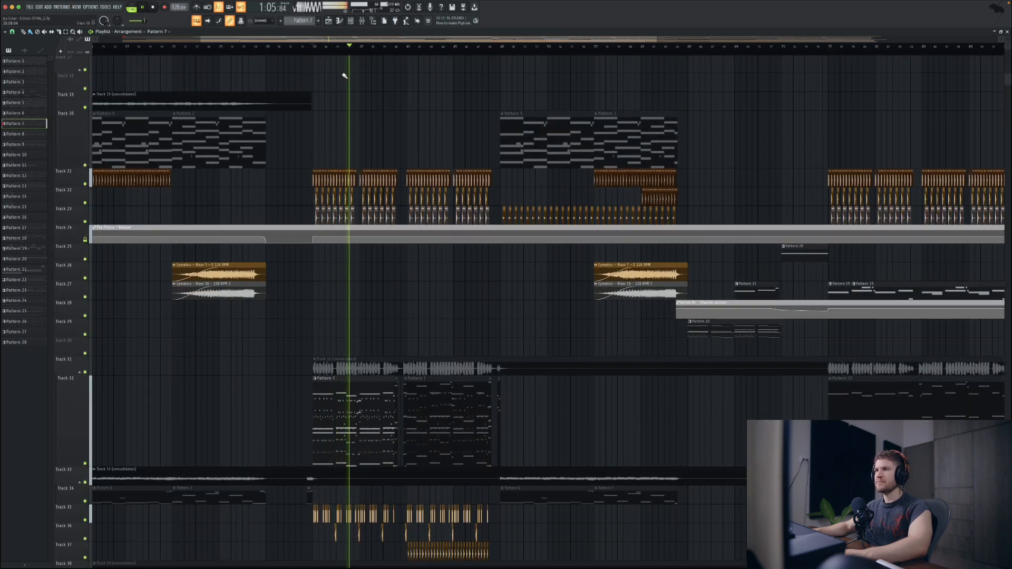
left_click(360, 20)
key("space")
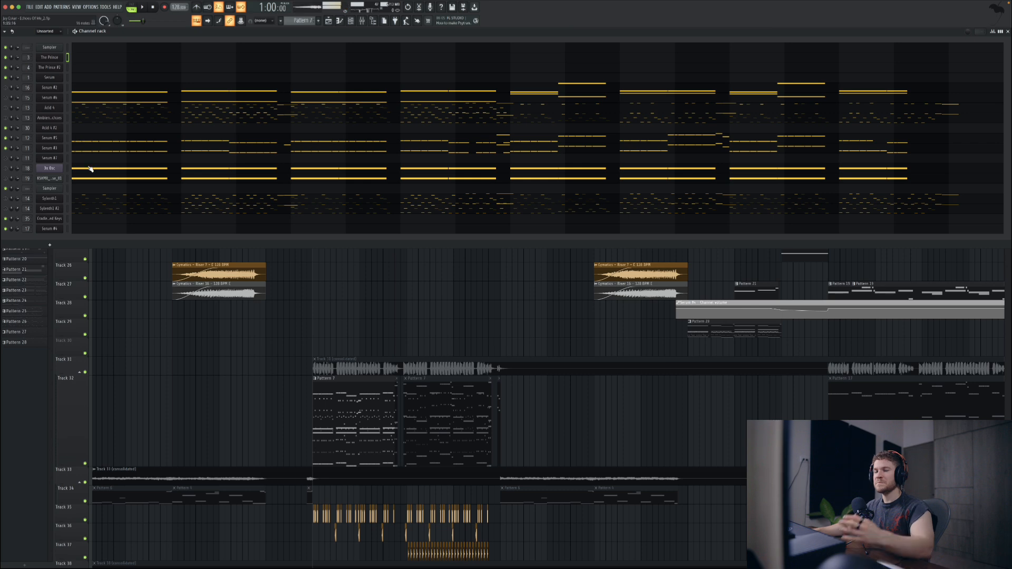
Step: Unmute the Serum #2 channel, open its BASS - A YES JAY YES patch, and play the drop from 1:00 with it
key("ctrl+s")
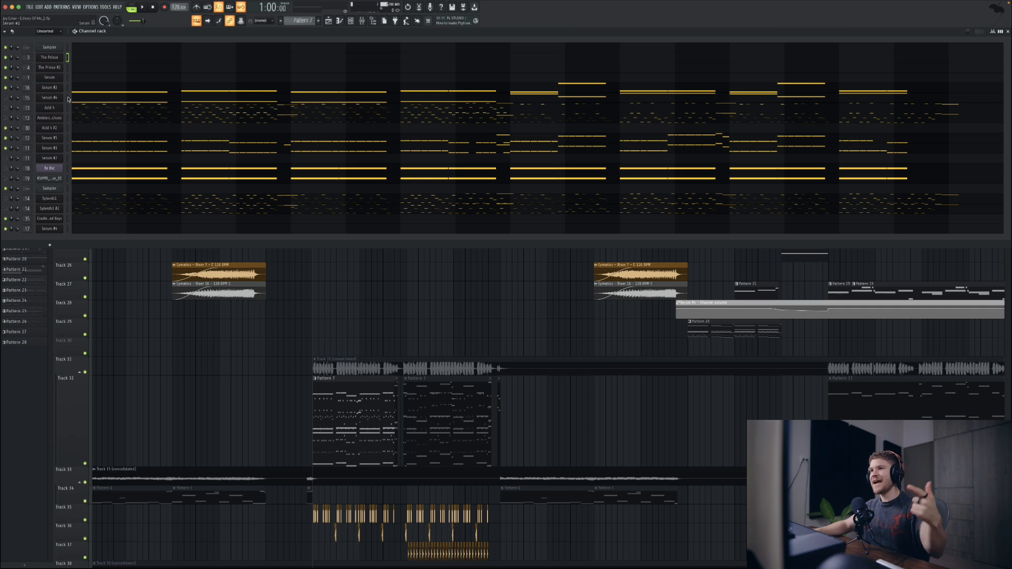
left_click_drag(570, 121, 549, 115)
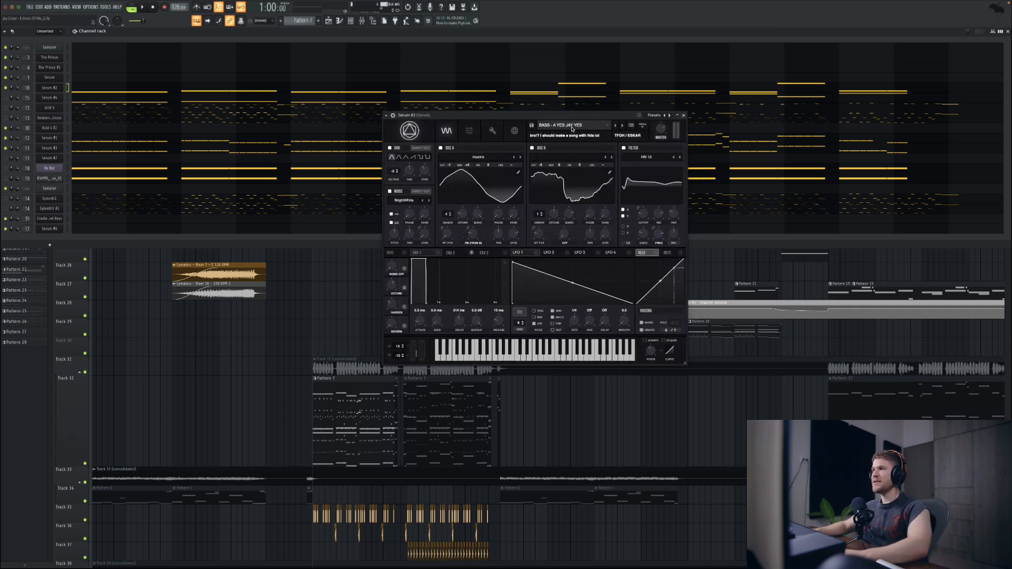
key("space")
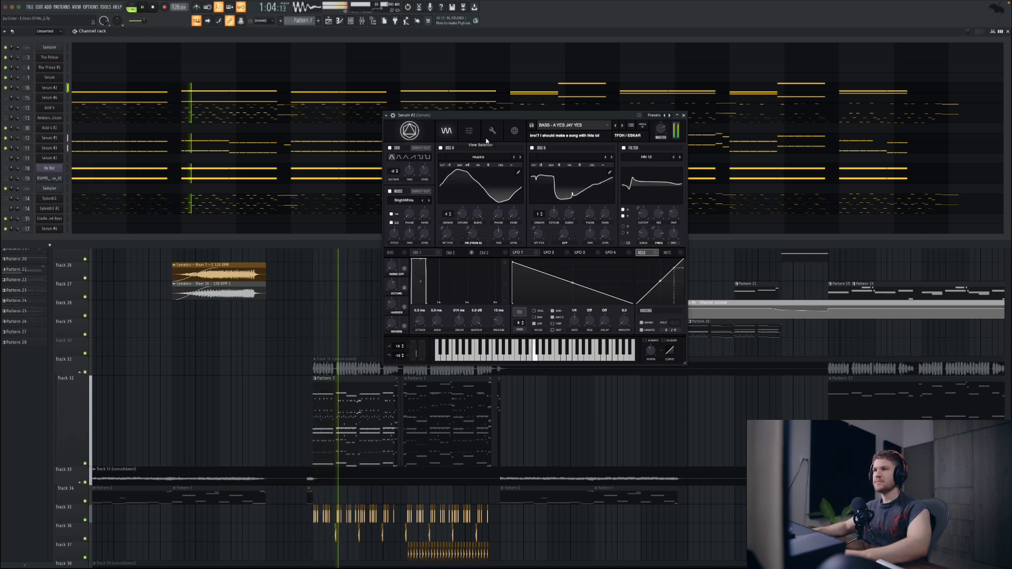
key("space")
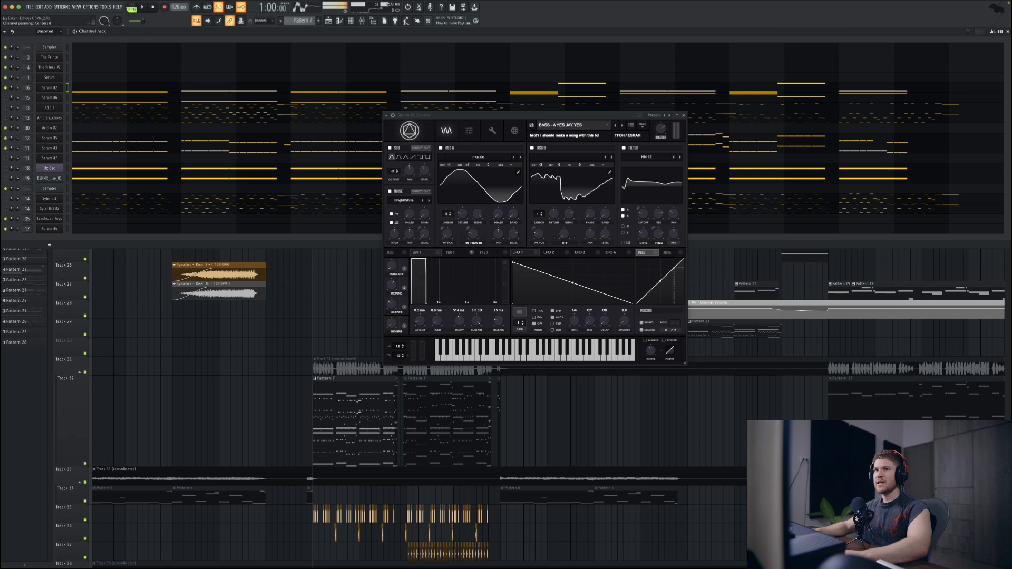
Step: Solo the Serum #2 channel and play the drop from 1:00 to hear that layer alone
left_click(6, 89)
key("space")
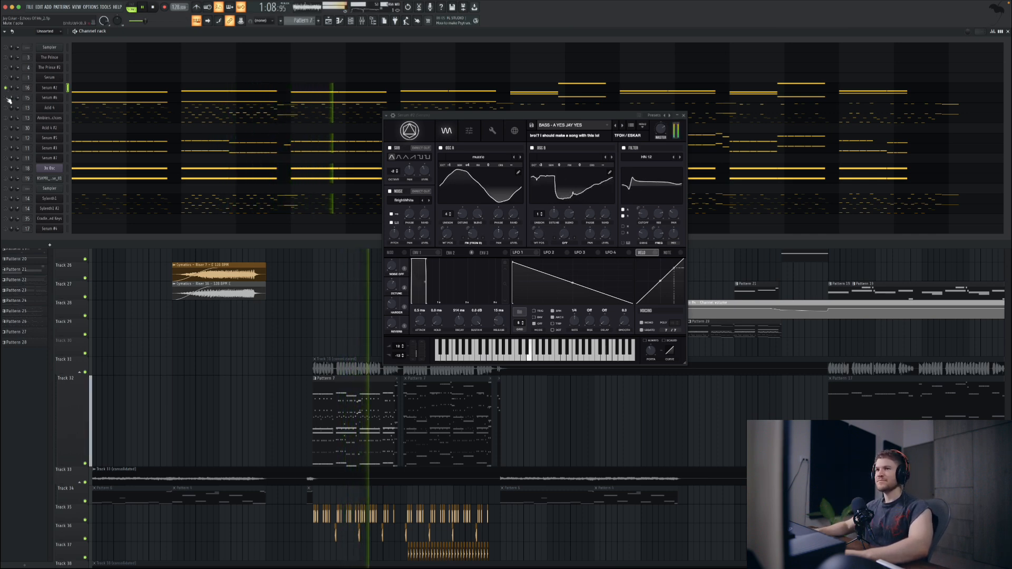
key("space")
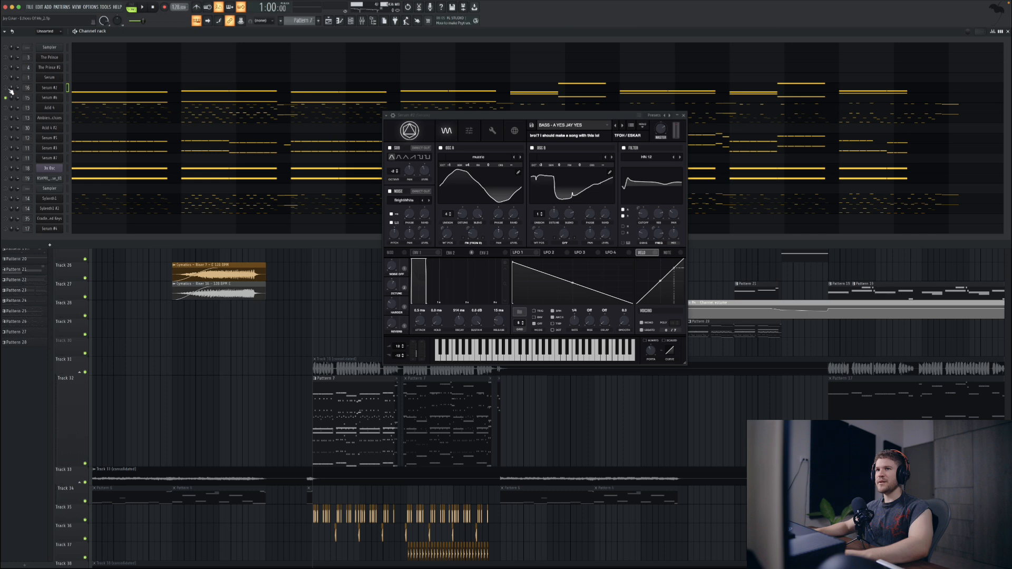
Step: Open the Serum #6 patch beside its mixer track and play Pattern 7 with the Serum #2 and Serum #6 layers
left_click(40, 100)
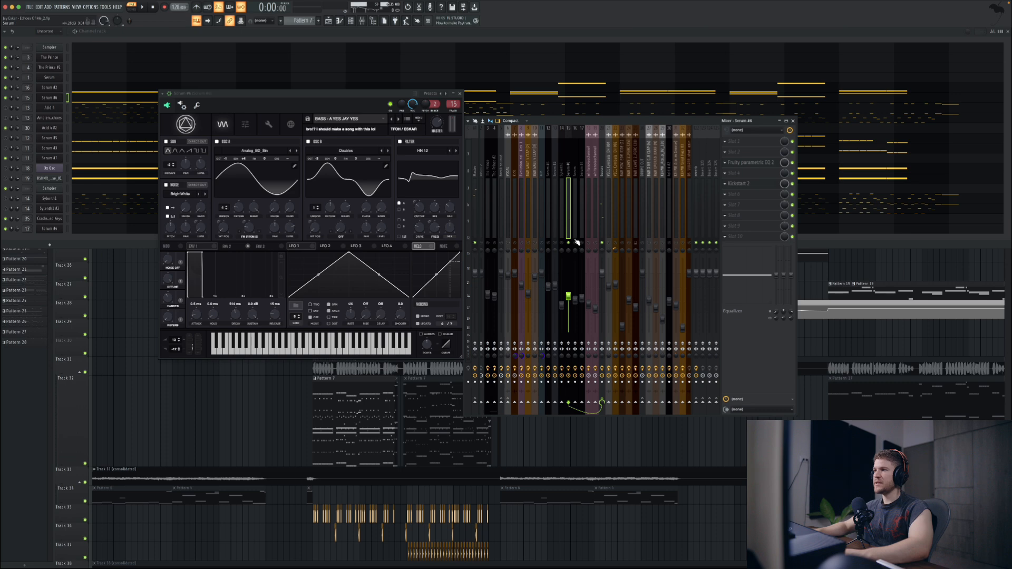
key("space")
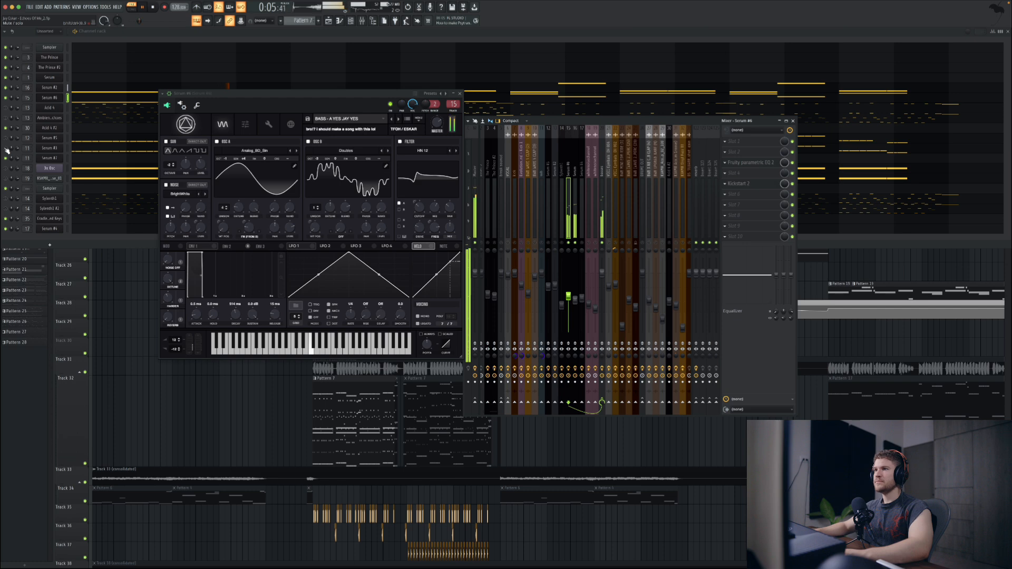
key("space")
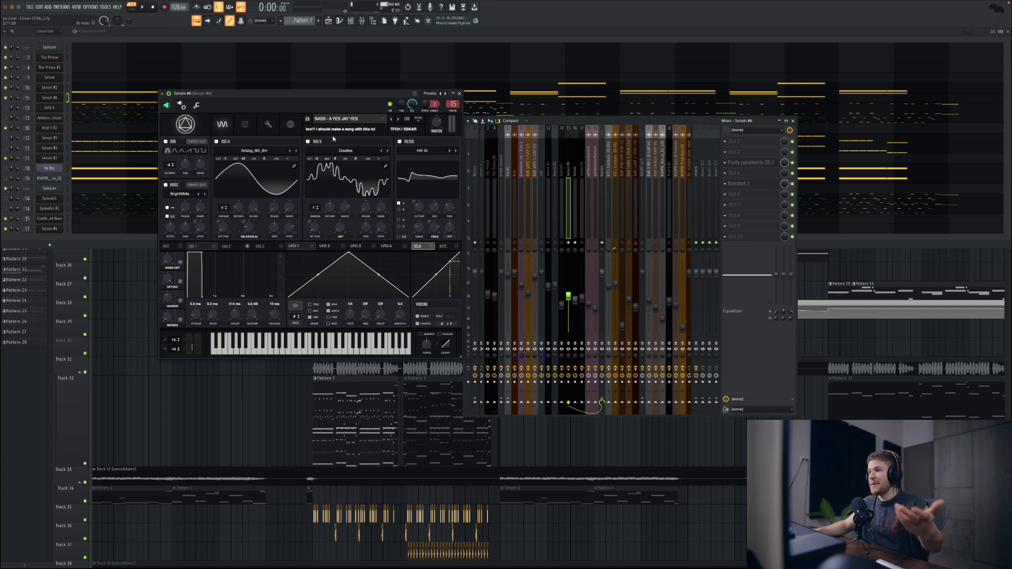
Step: Locate BASS - A YES JAY YES in the The Future Of House (Eskar Sounds) preset folder and close the preset list and synth
left_click(337, 119)
mouse_move(337, 129)
mouse_move(474, 420)
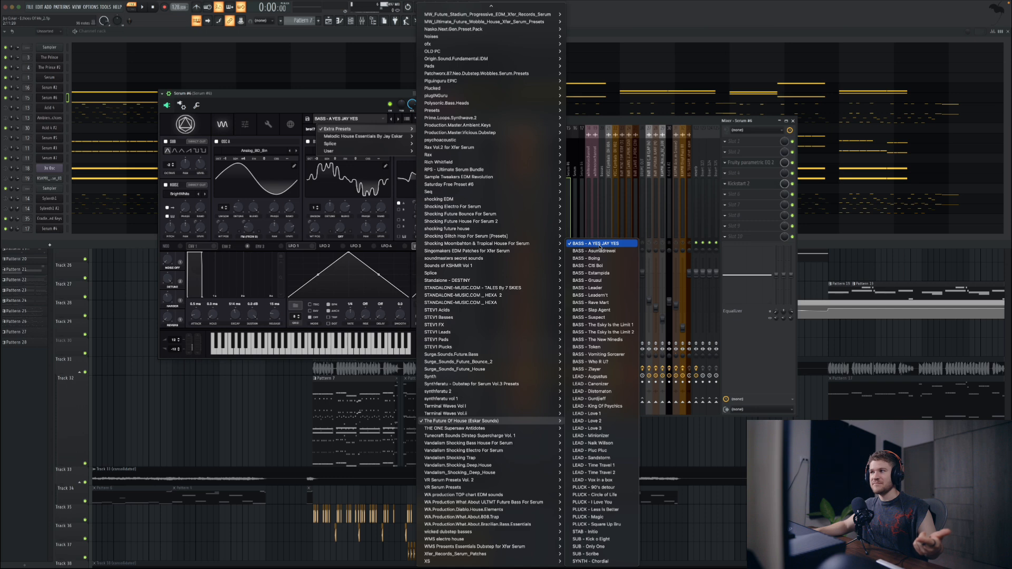
key("Escape")
key("Escape")
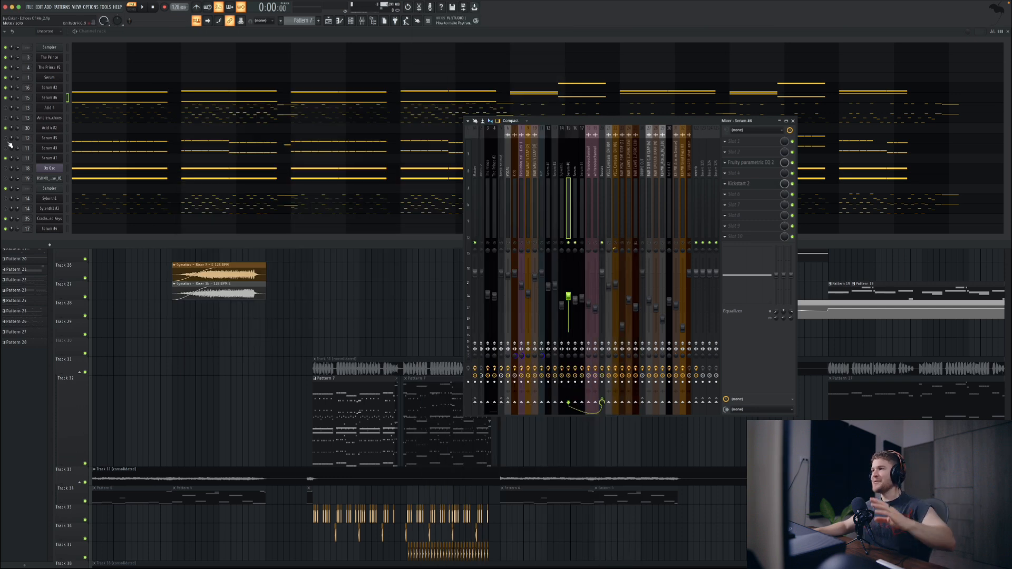
Step: Unmute the low Serum layers and play Pattern 7 with all bass layers while watching the mixer levels
left_click(8, 146)
left_click(760, 313)
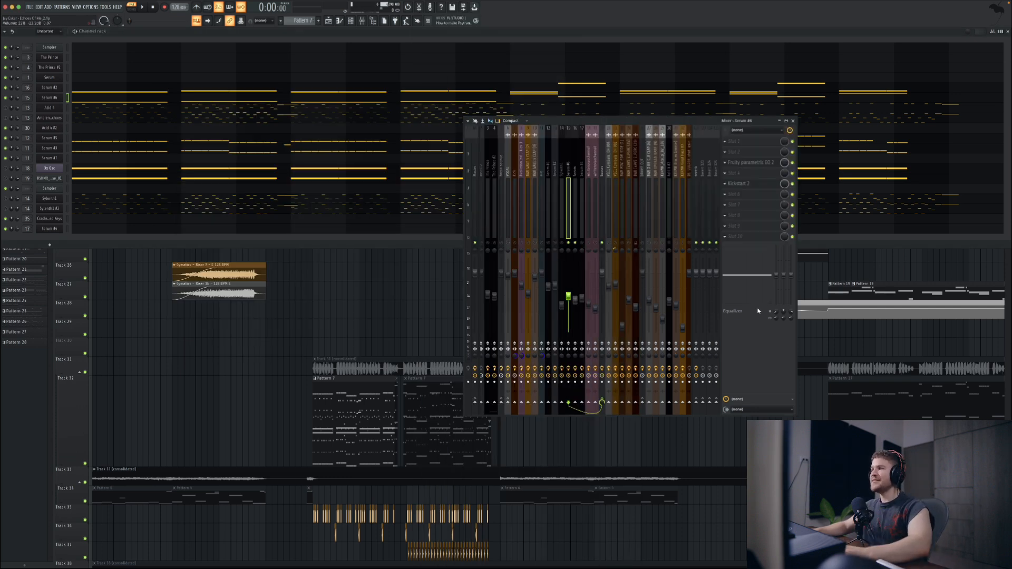
key("space")
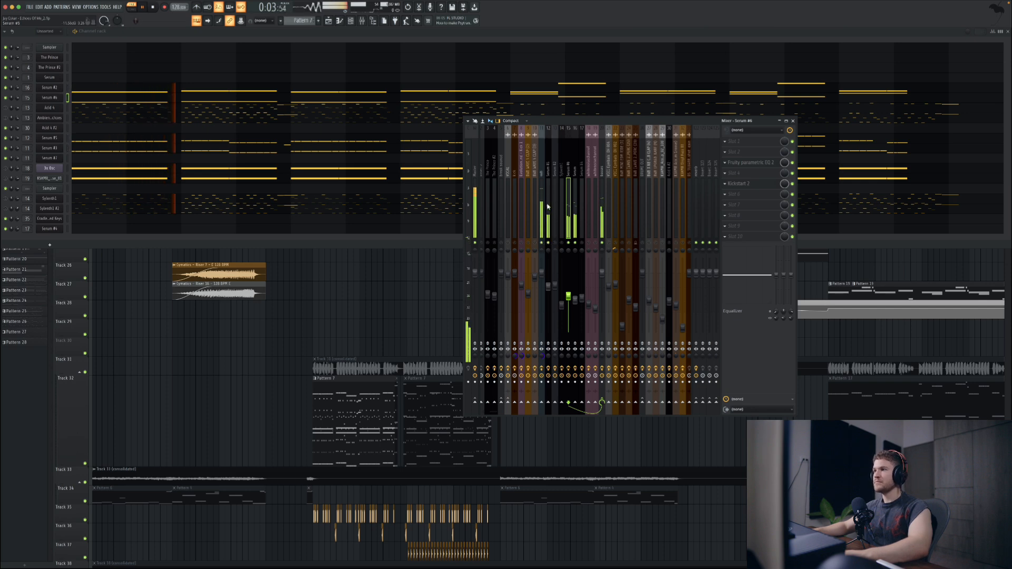
left_click(298, 33)
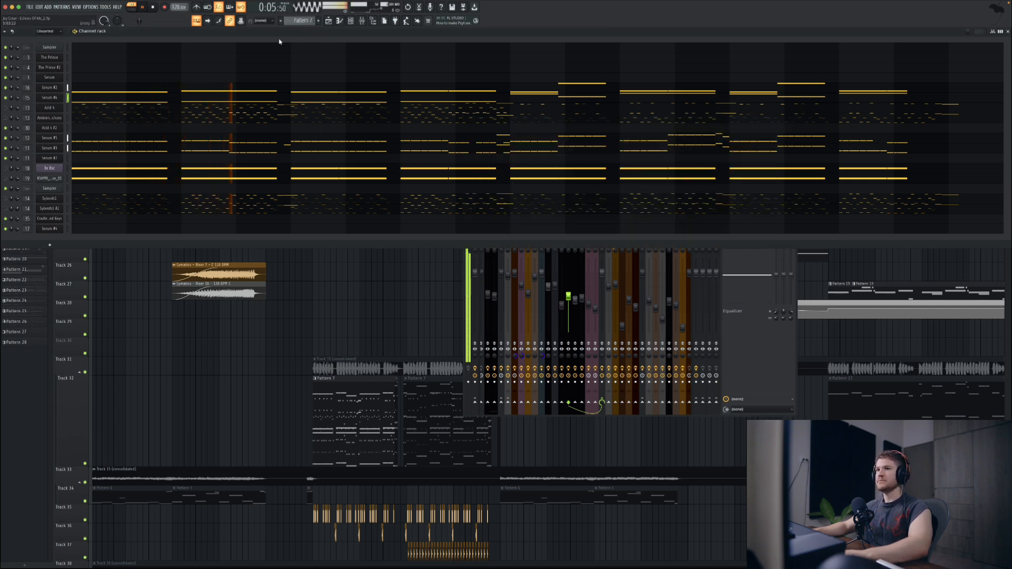
left_click(755, 346)
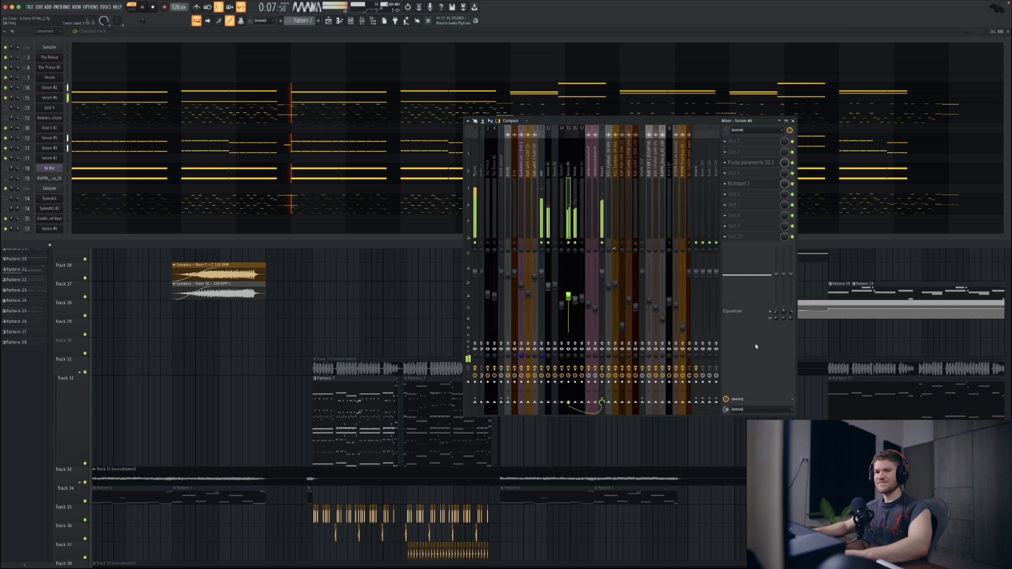
key("space")
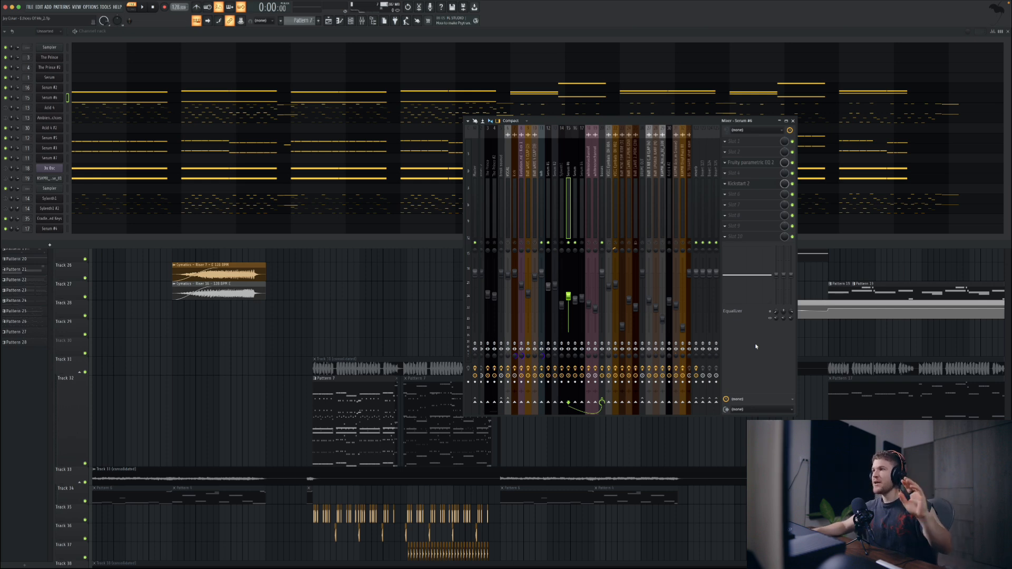
Step: Unmute and open the 3x Osc channel, turn all mixer tracks back on, and audition a note
left_click(16, 171)
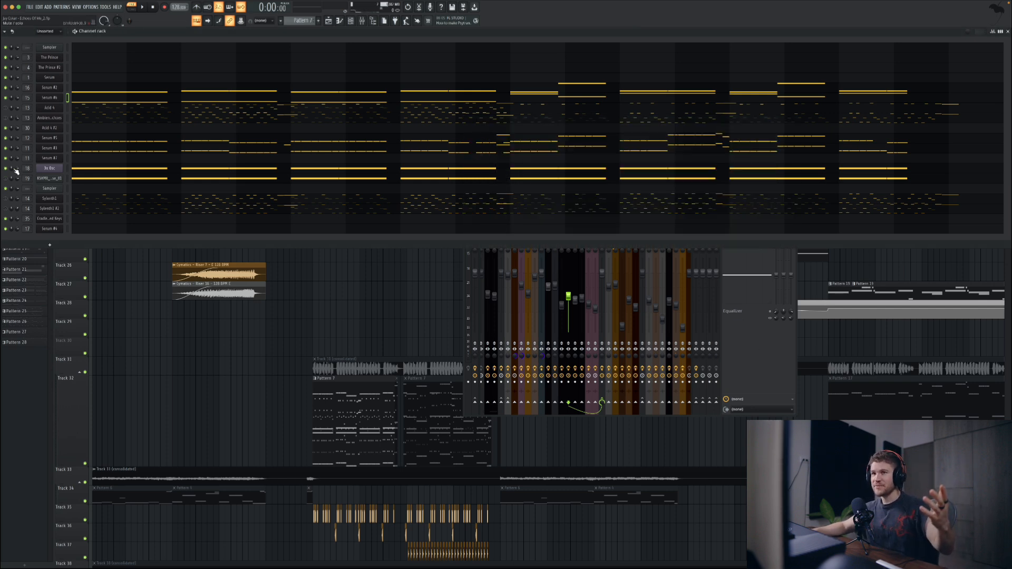
left_click(50, 170)
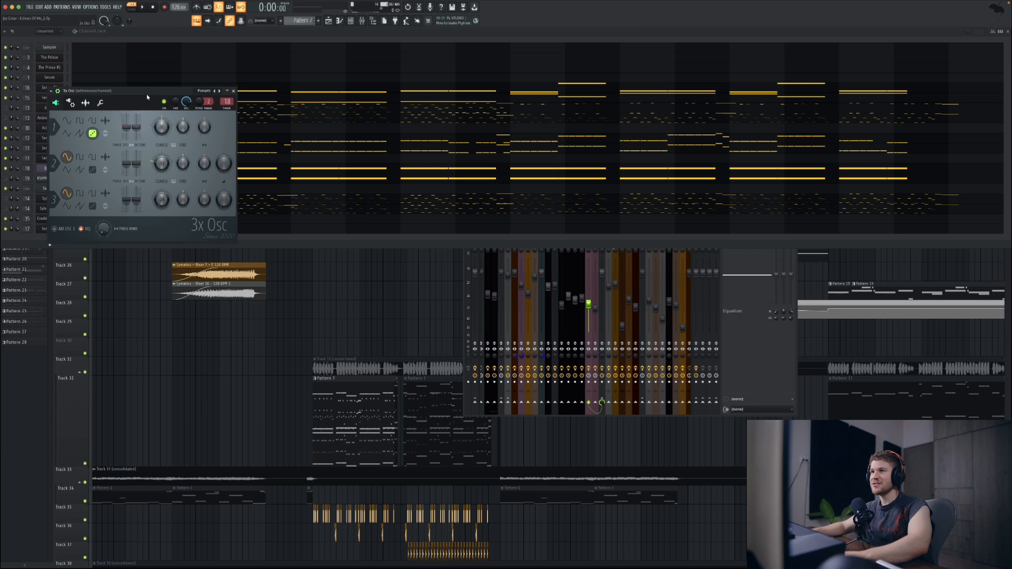
left_click_drag(131, 95, 213, 99)
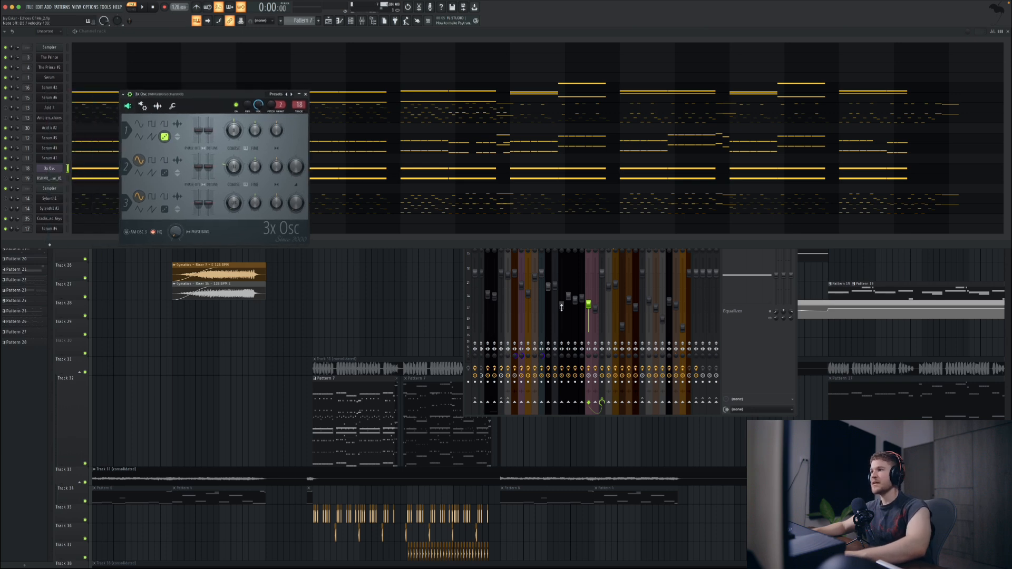
left_click(557, 272)
right_click(575, 244)
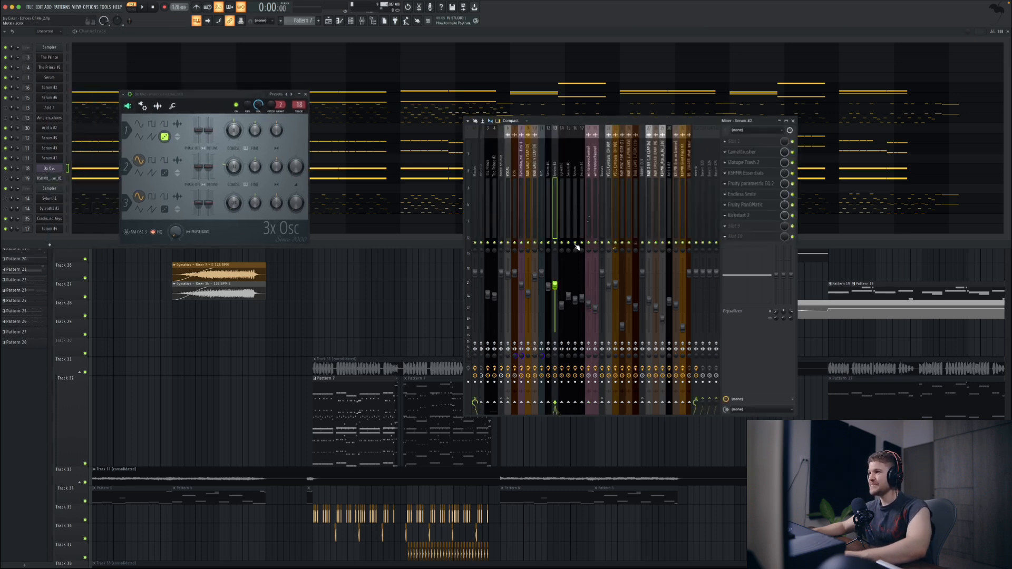
key("x")
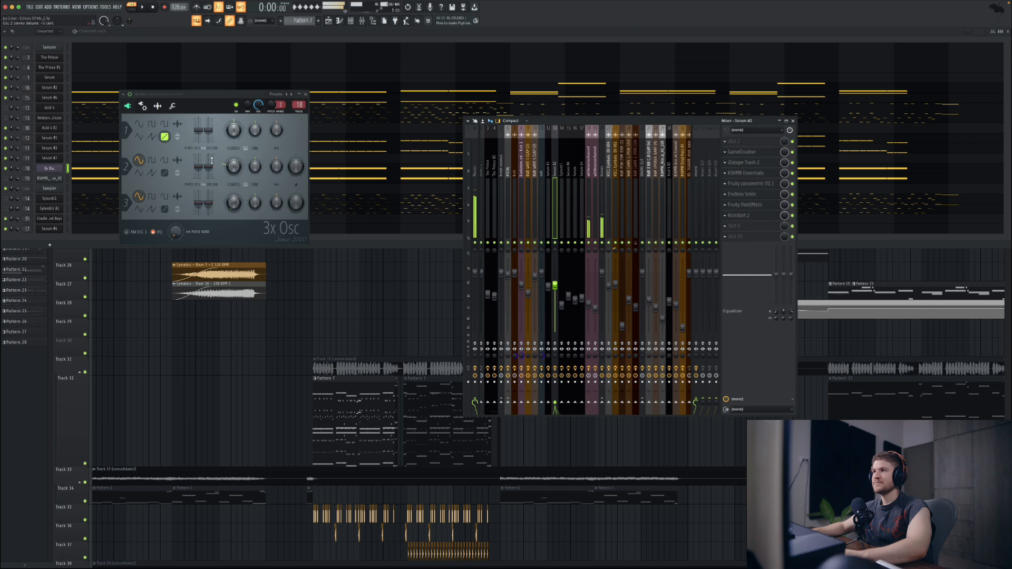
Step: Inspect the last Frequency Shifter on the white noise mixer track, and close it along with 3x Osc
left_click(588, 160)
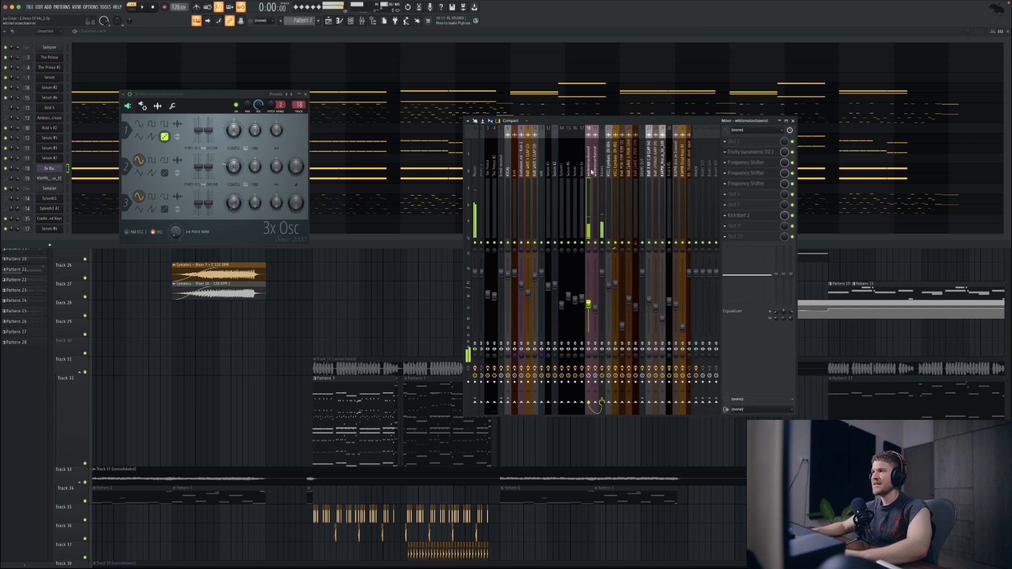
left_click(746, 184)
left_click_drag(135, 76, 226, 141)
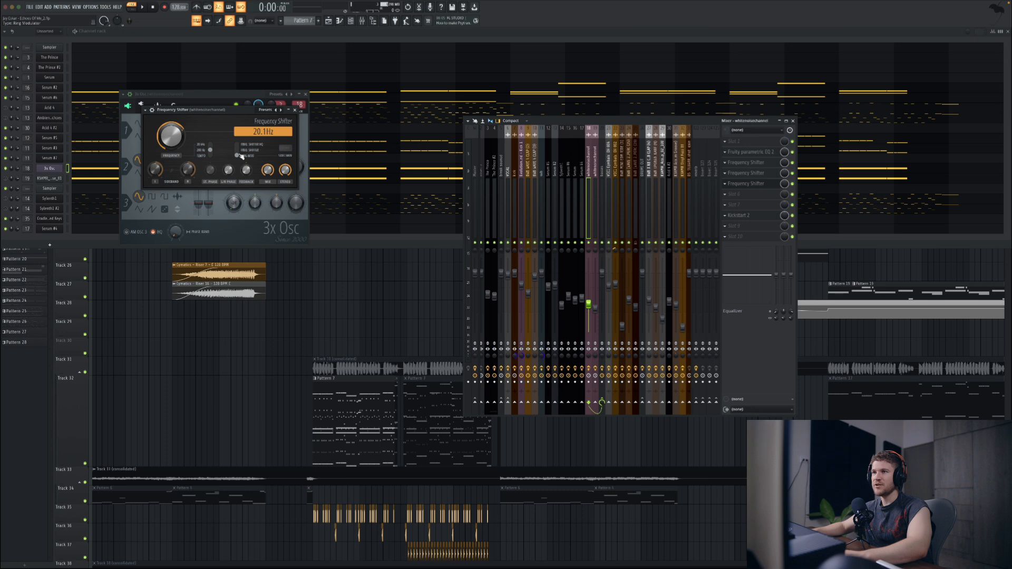
left_click(294, 110)
left_click(306, 97)
Step: Select the sample channel just below 3x Osc and bring the mixer back into view
left_click(6, 178)
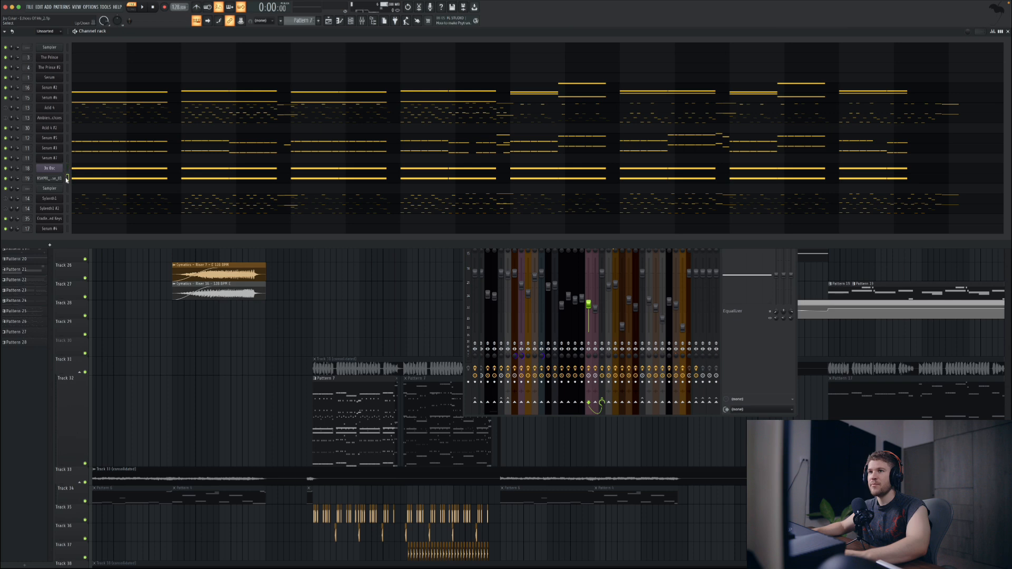
left_click(747, 311)
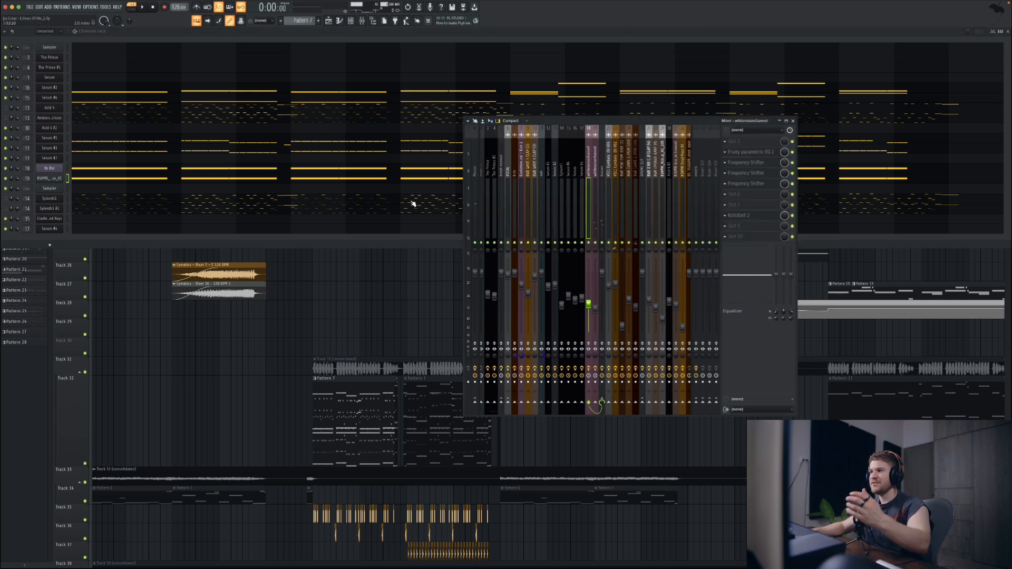
key("space")
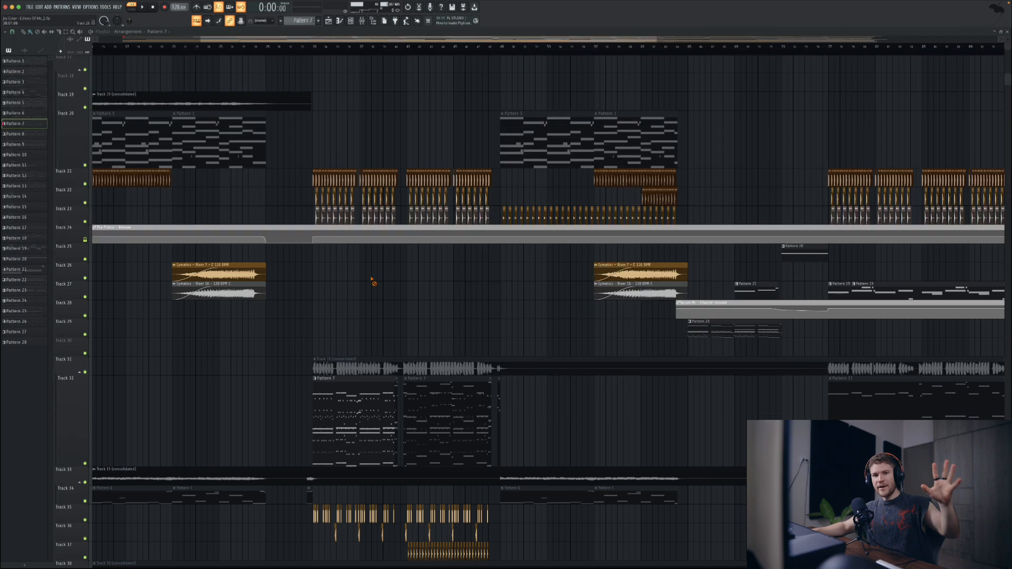
Step: Play the arrangement from the start of the drop's Pattern 7 clip and check the levels in the mixer
left_click(314, 50)
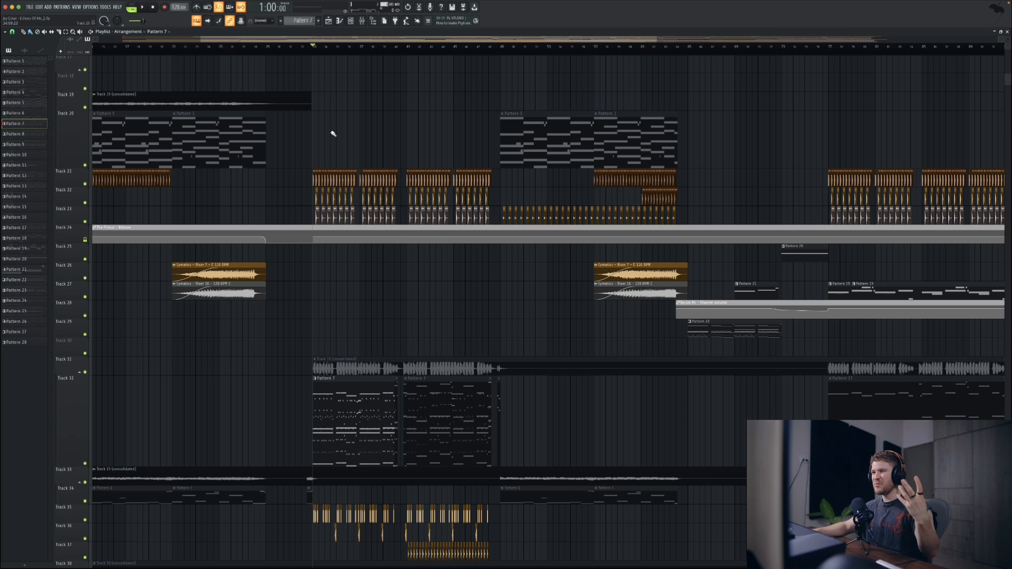
key("space")
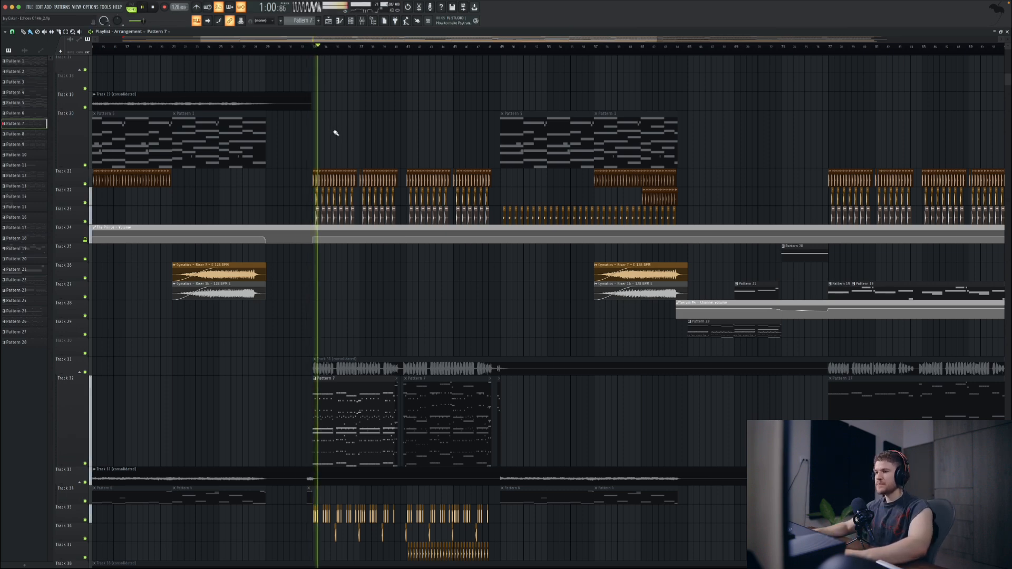
scroll(315, 279, "up", 2)
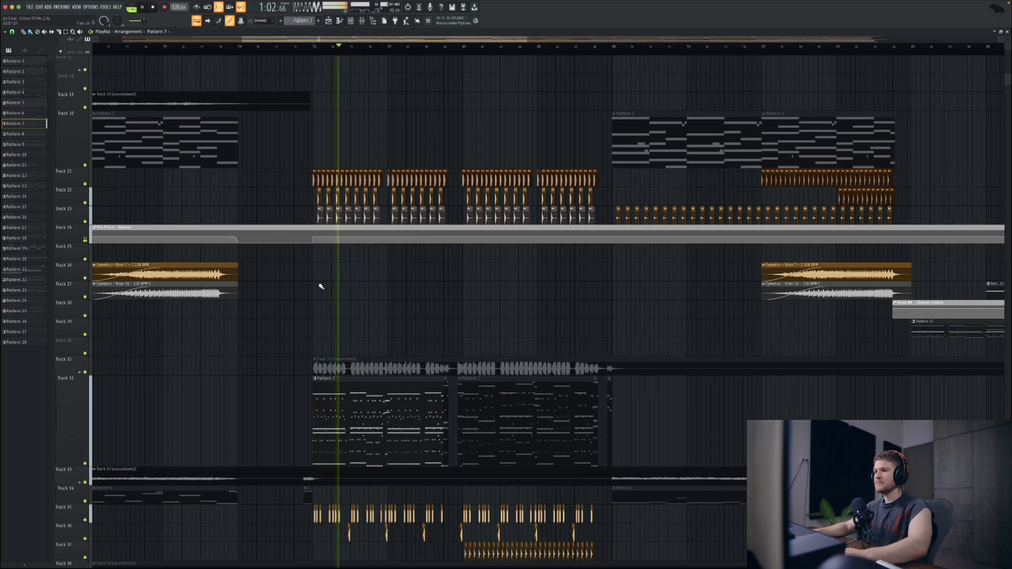
left_click(360, 21)
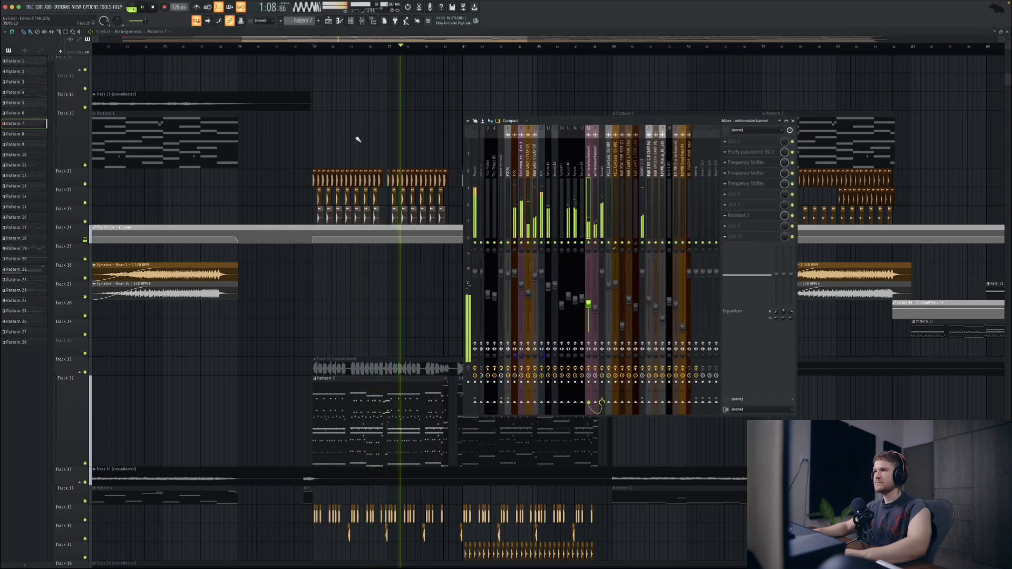
key("space")
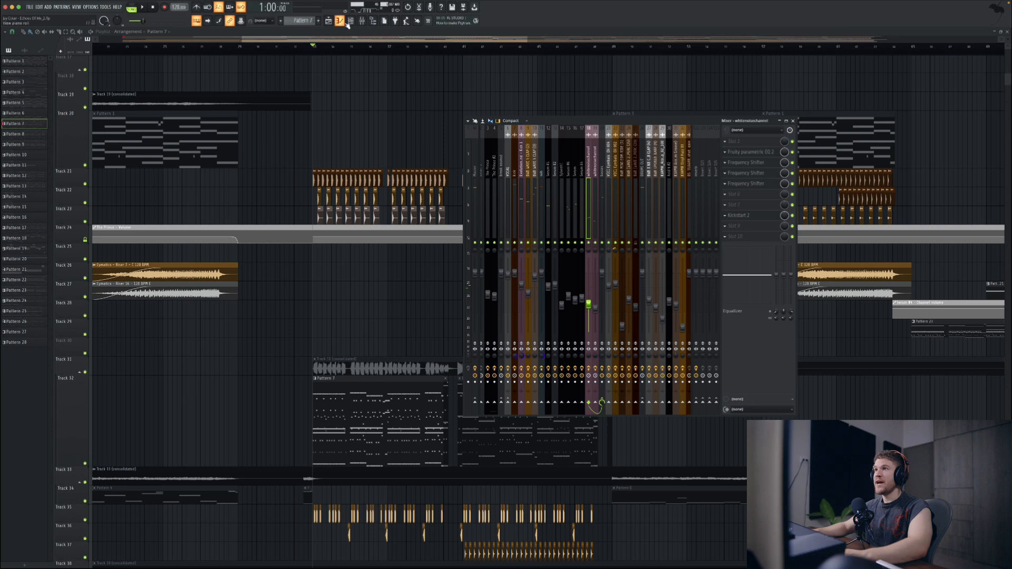
Step: Check the notes of the Serum channel just above Acid 4, close them, and open Acid 4's piano roll
left_click(349, 21)
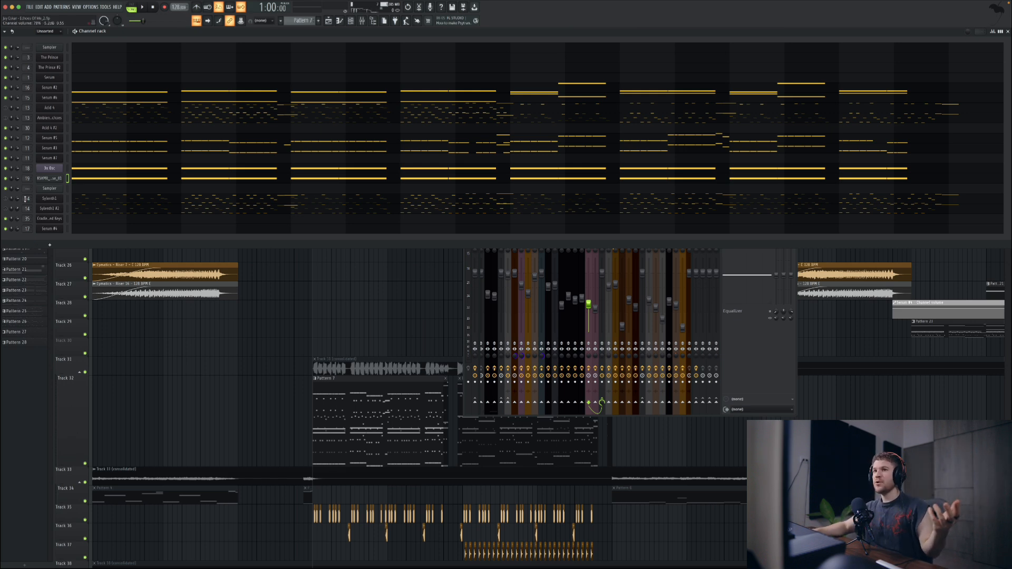
left_click(83, 98)
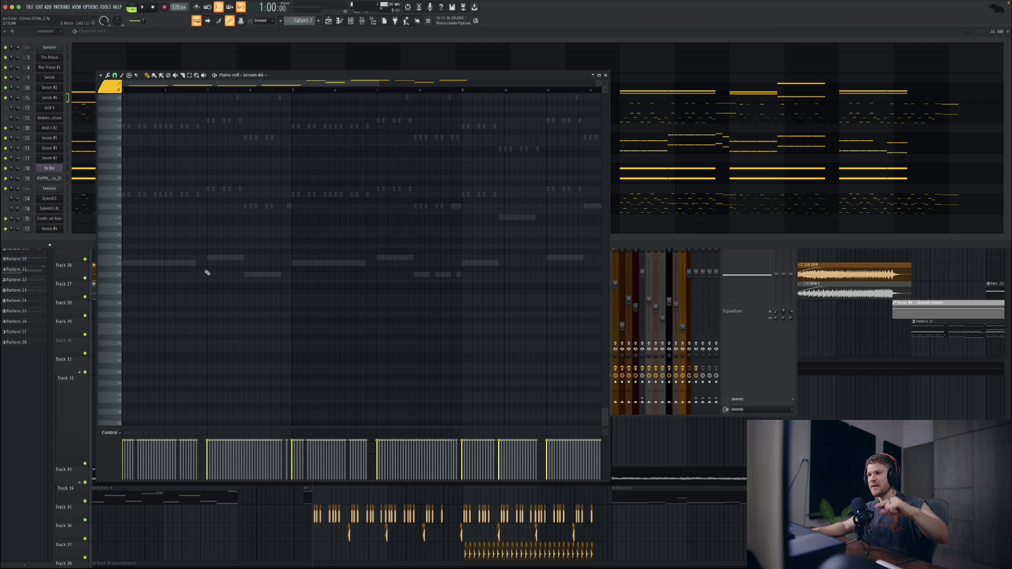
left_click(606, 76)
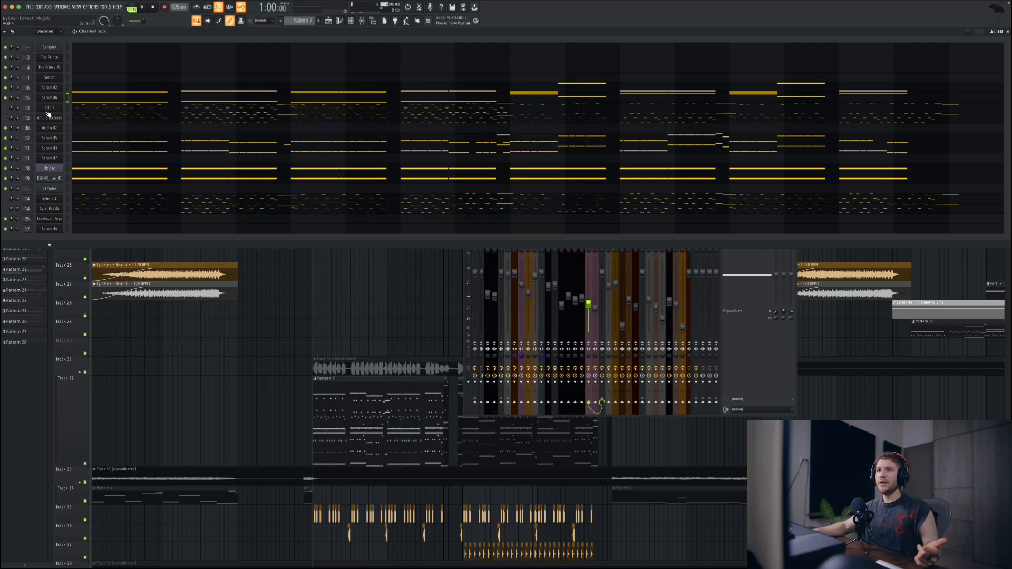
left_click(85, 110)
scroll(374, 253, "up", 10)
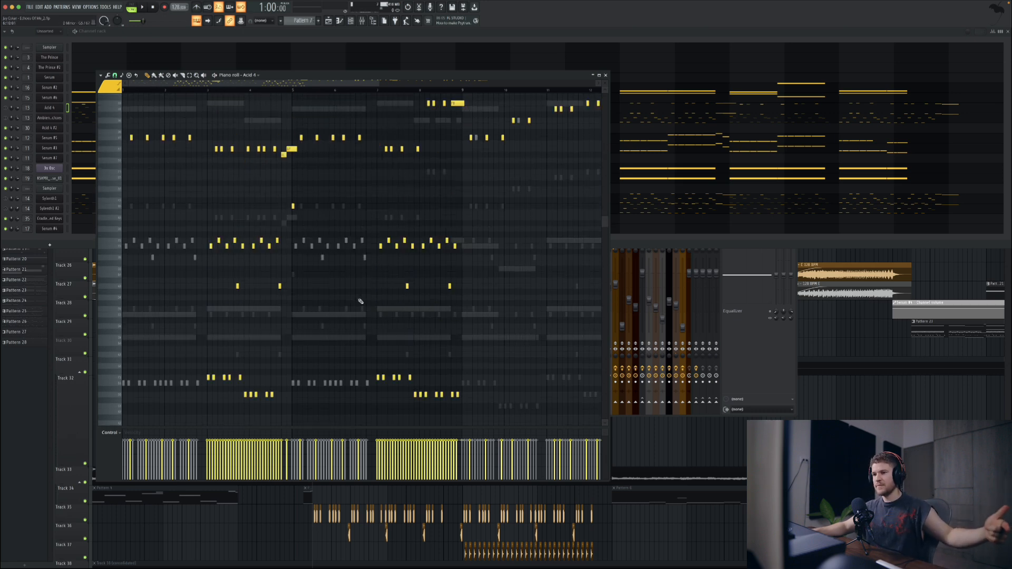
Step: Open the Acid 4 synth with only its channel on and audition a few notes
left_click(127, 91)
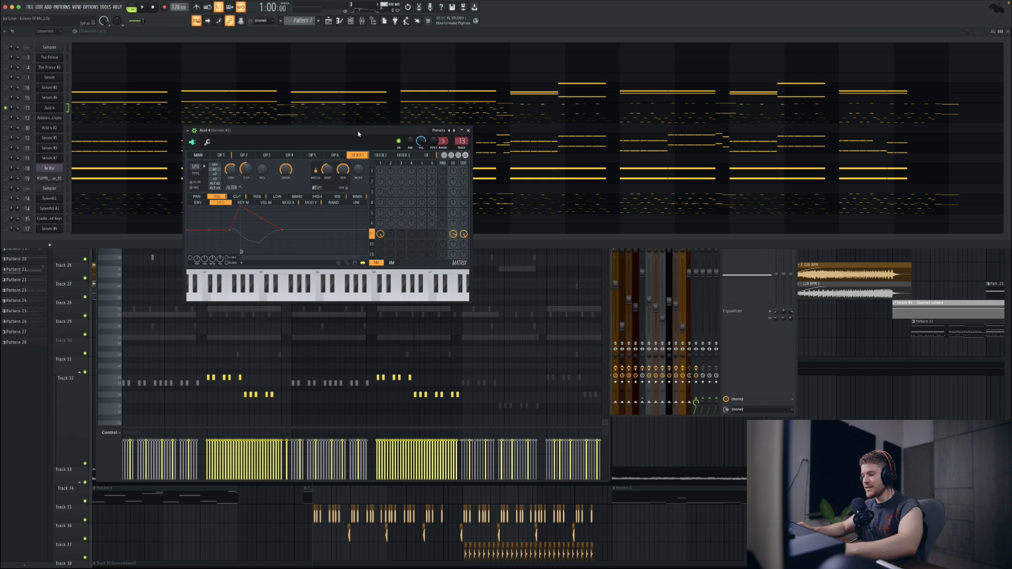
key("q")
key("q")
key("q")
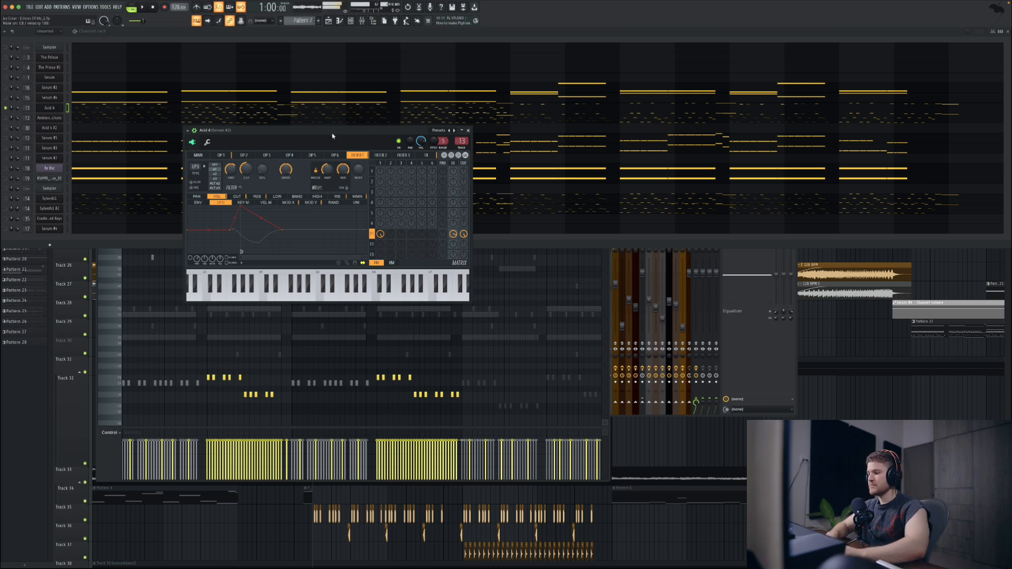
Step: Audition Acid 4 with its mixer track's effects switched off, and again with them on
left_click(753, 322)
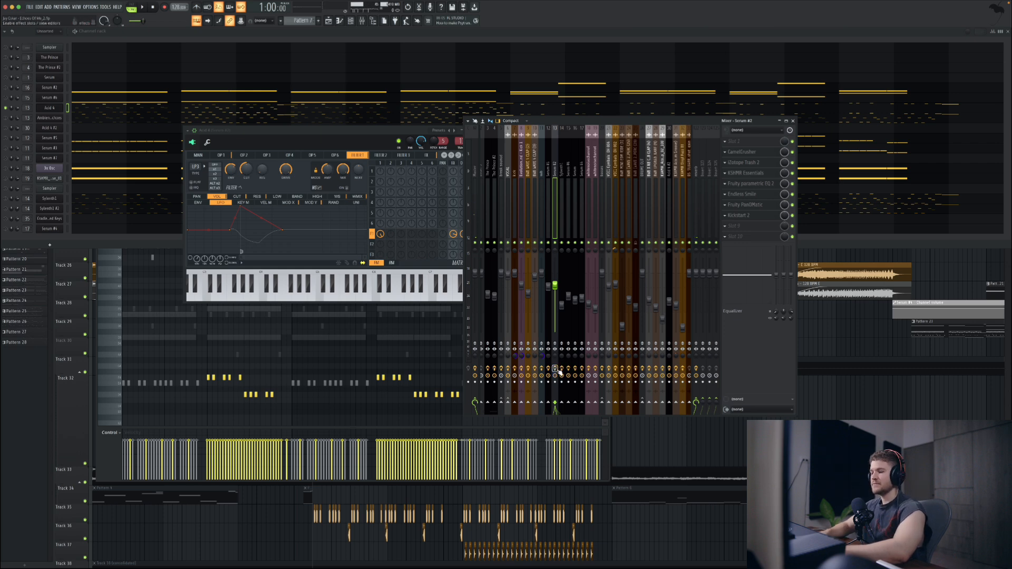
key("q")
key("q")
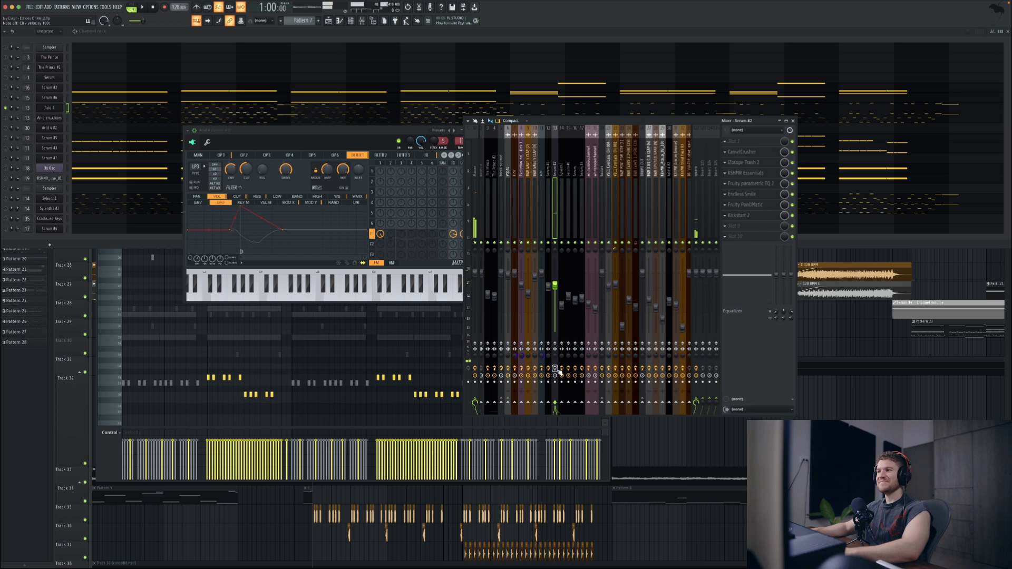
key("q")
key("q")
key("q")
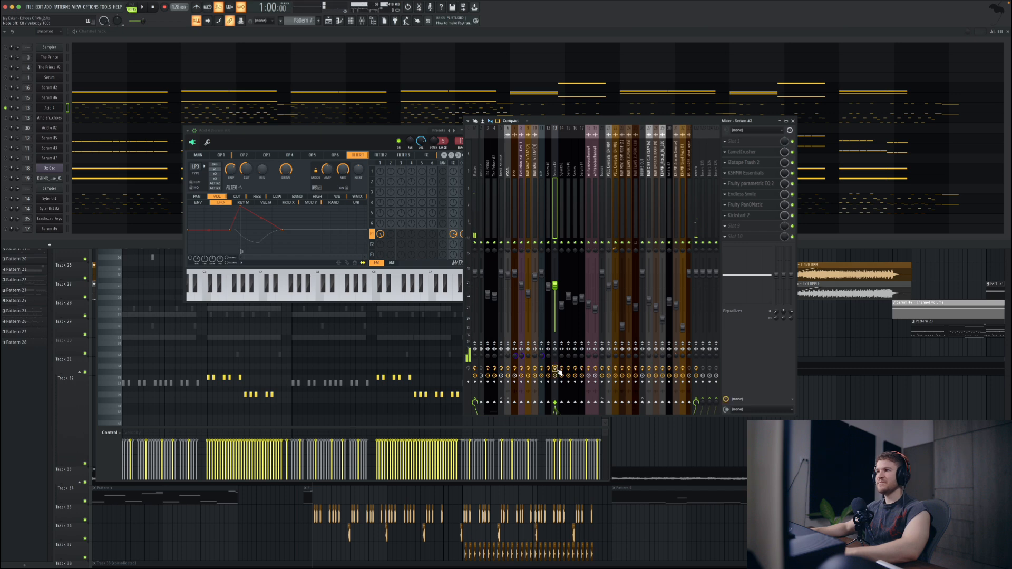
key("q")
key("q")
Step: Return to Acid 4's piano roll and highlight the first, third and second phrases in turn
key("F7")
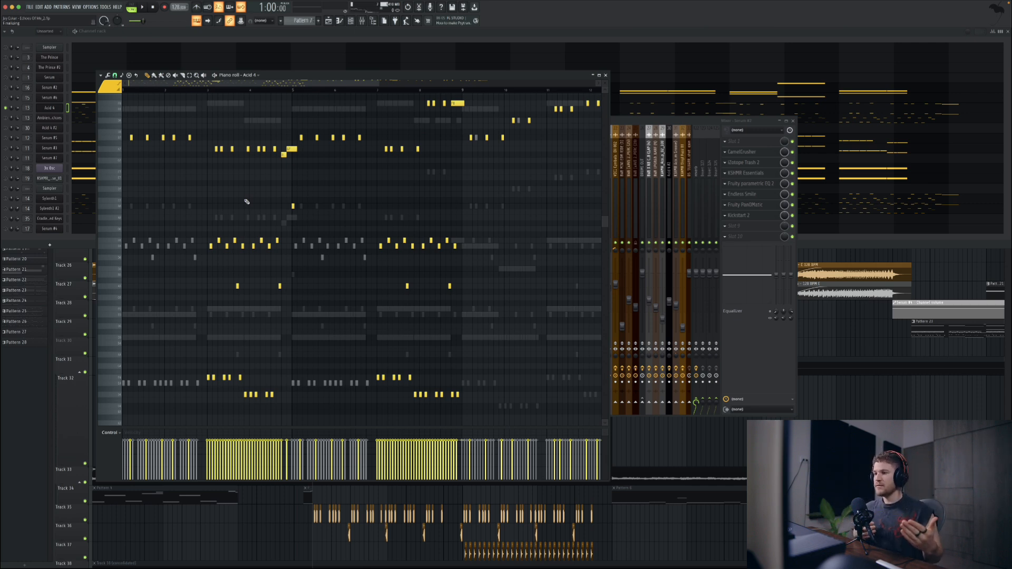
left_click(208, 93)
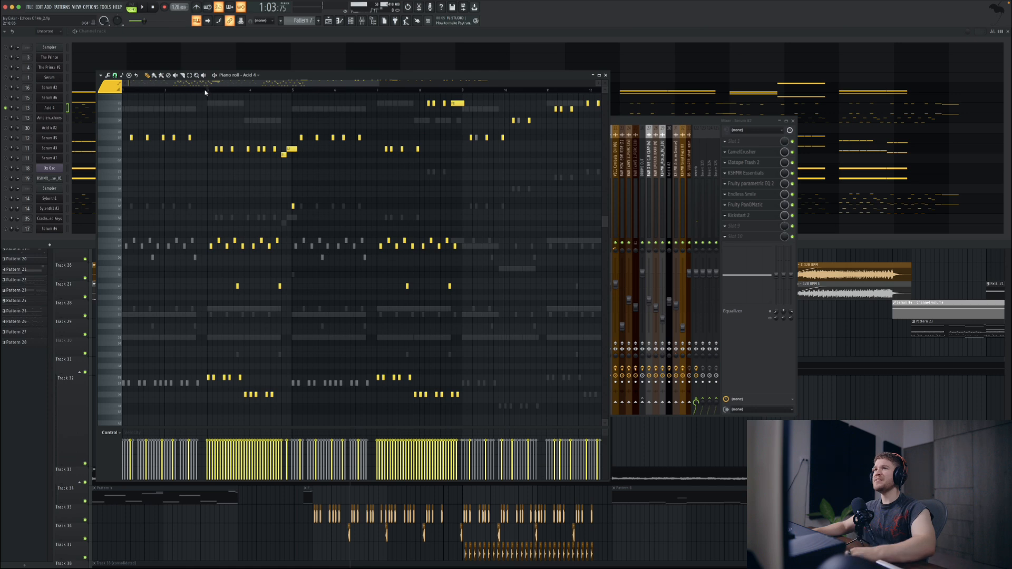
left_click_drag(207, 92, 123, 90)
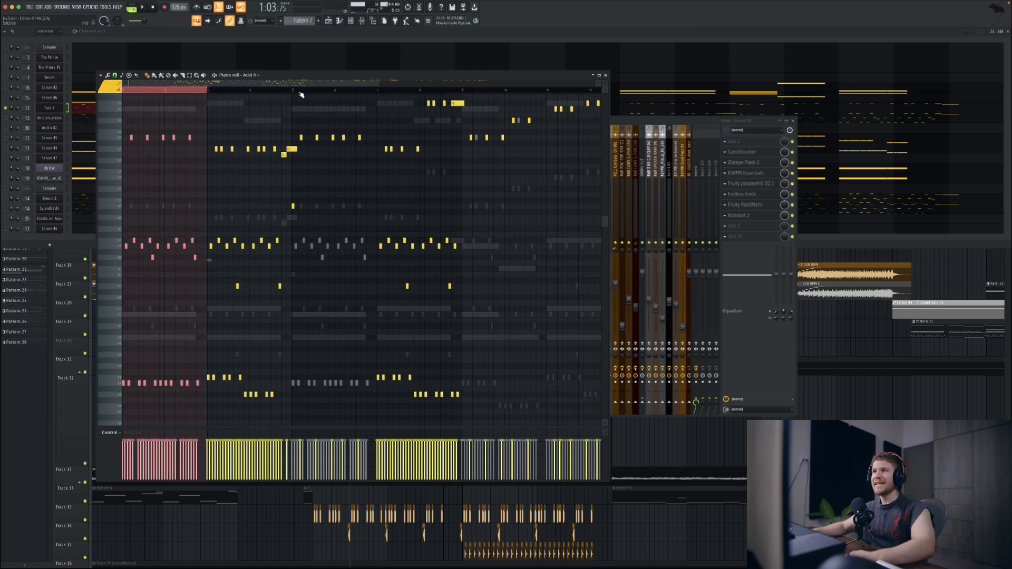
left_click_drag(293, 91, 373, 102)
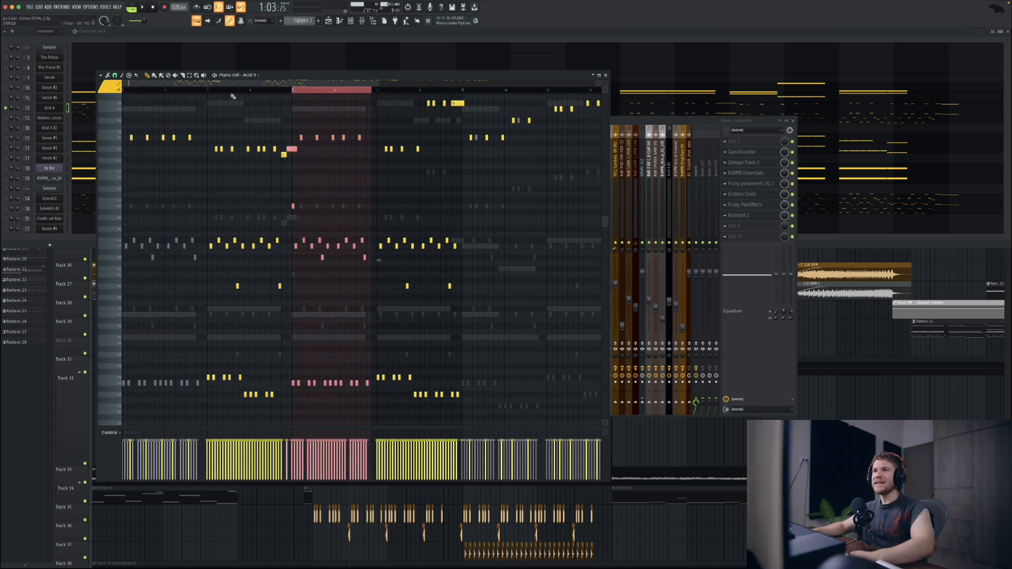
left_click_drag(209, 93, 294, 103)
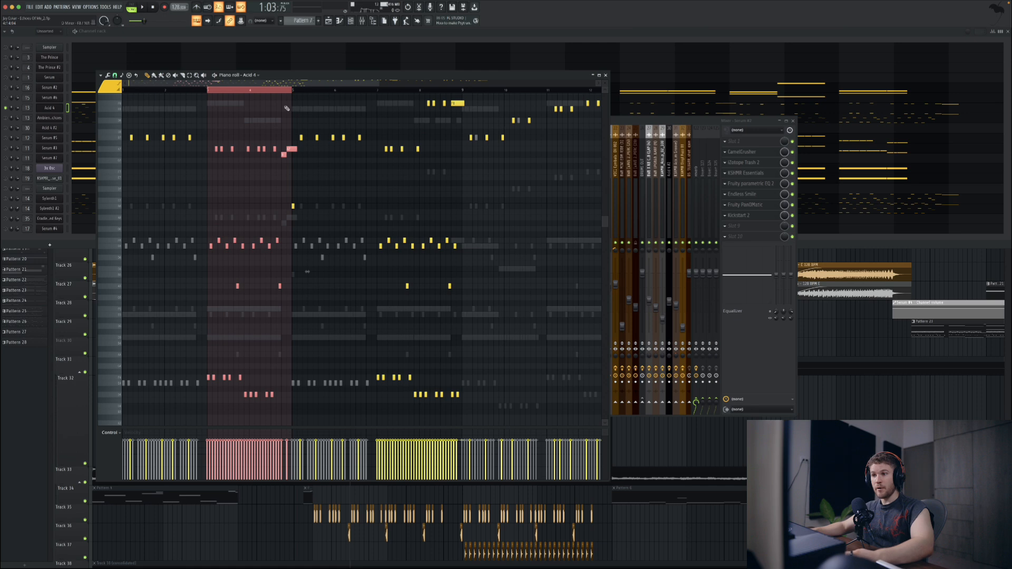
Step: Clear the time selection and play Acid 4's melody on its own
left_click(149, 94)
key("space")
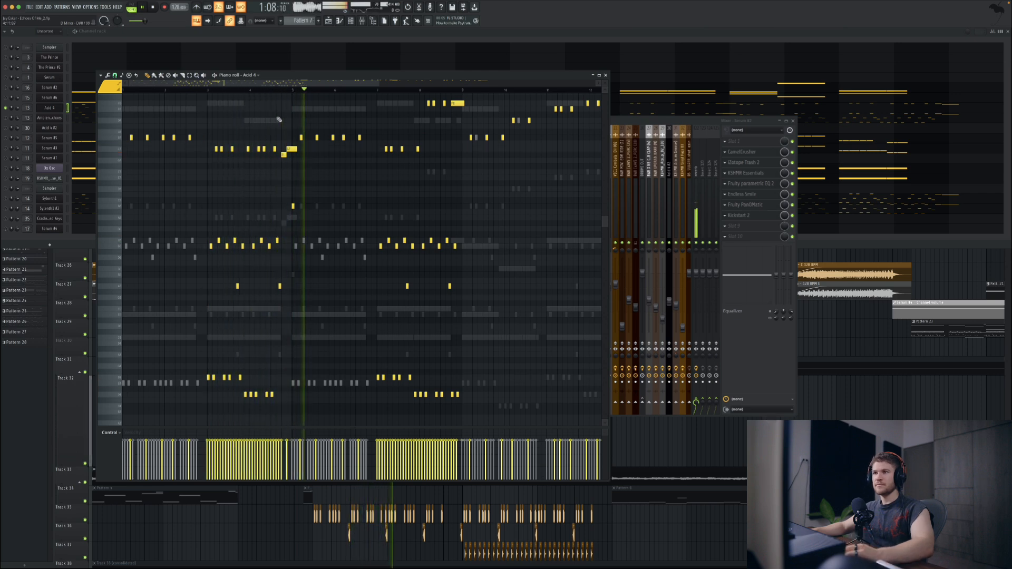
key("space")
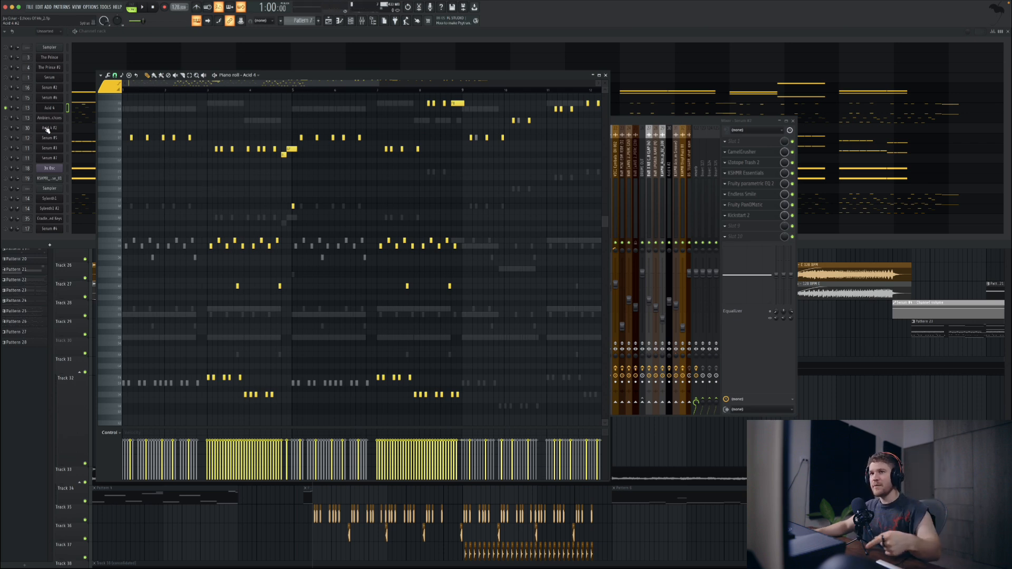
Step: Unmute the channel just below Acid 4 and play the two layers together
left_click(9, 121)
key("space")
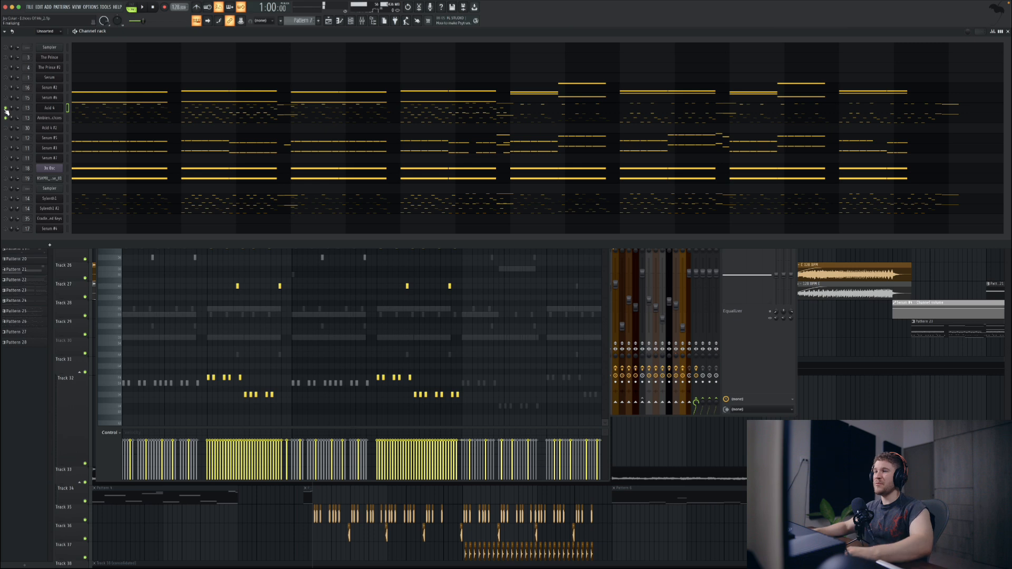
key("space")
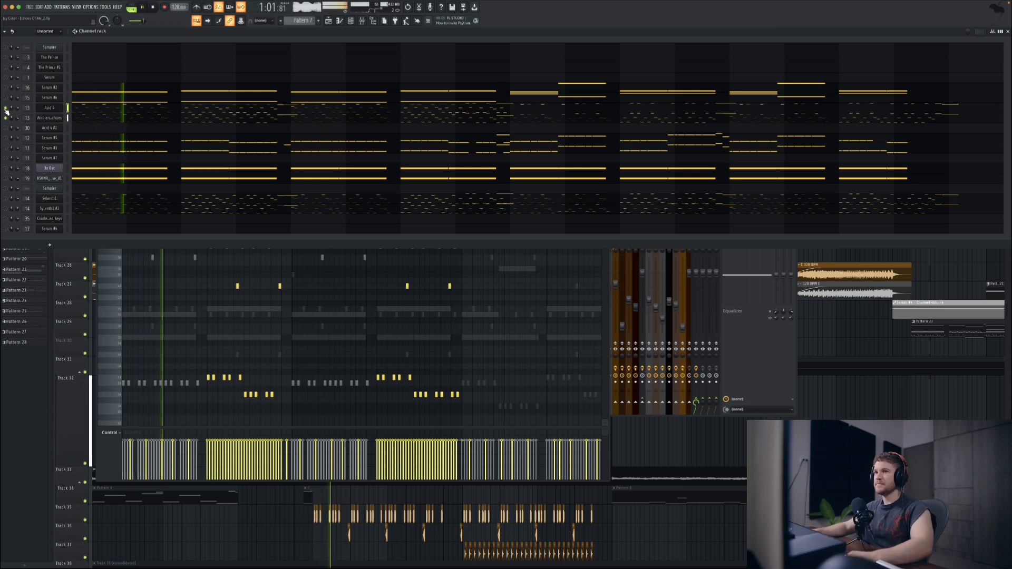
key("space")
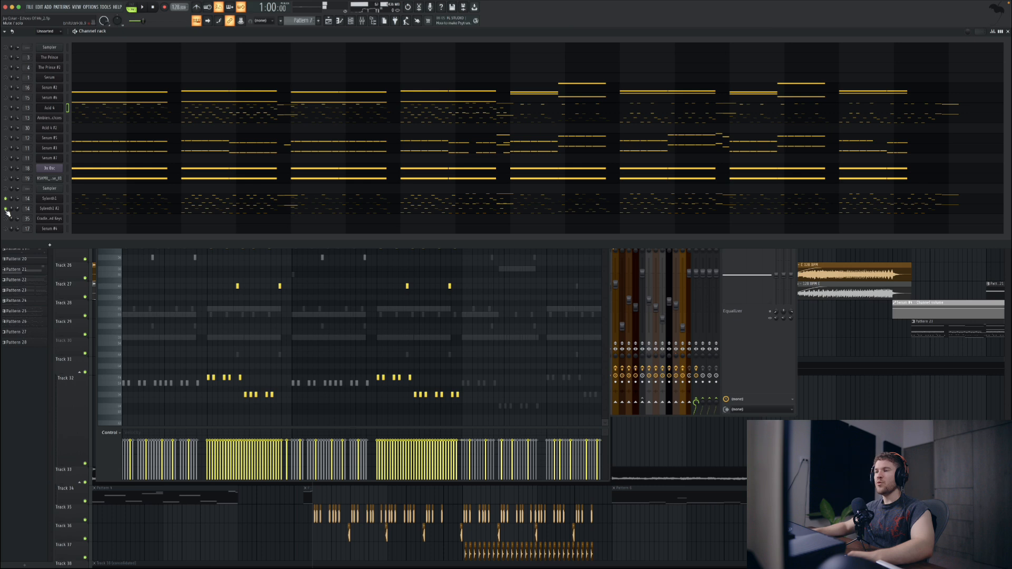
Step: Play the two Sylenth1 layers on their own and open the first one, declining its version download
key("space")
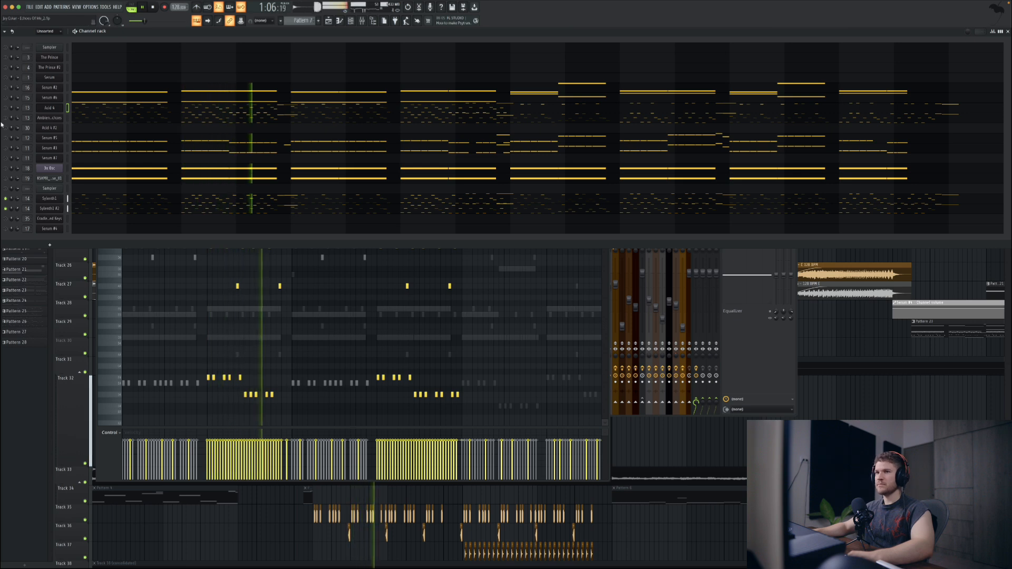
key("space")
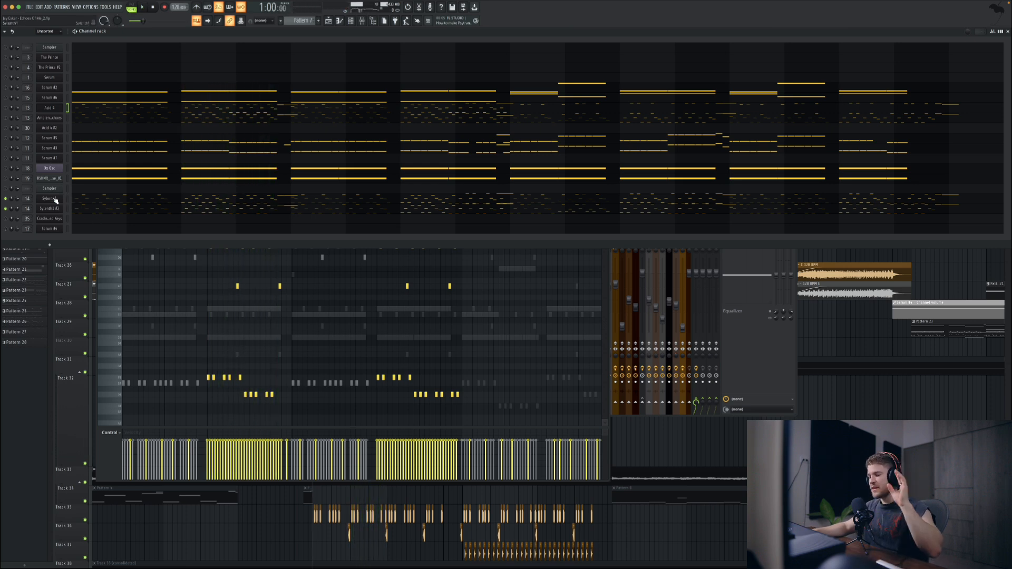
left_click(55, 199)
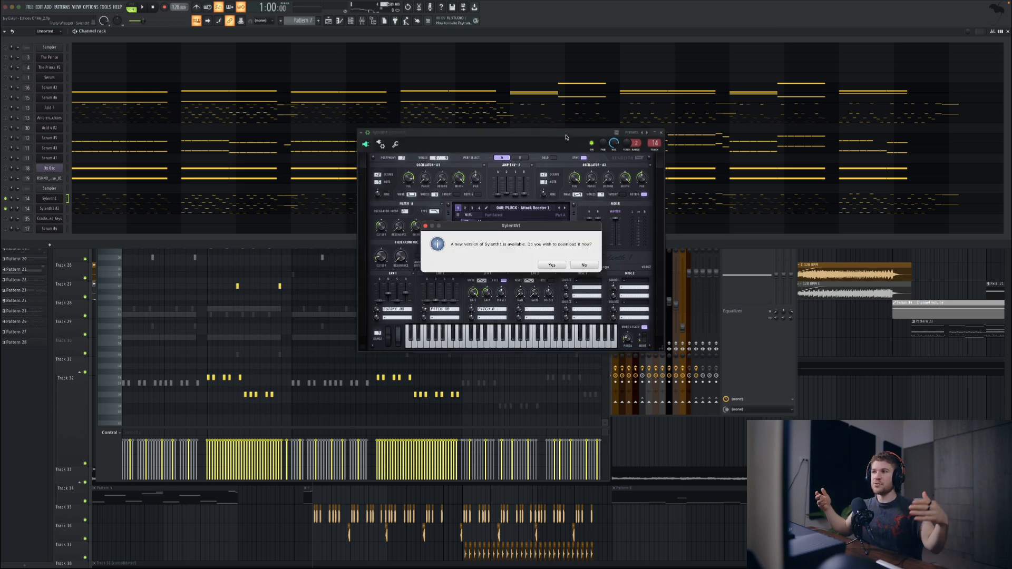
left_click(583, 265)
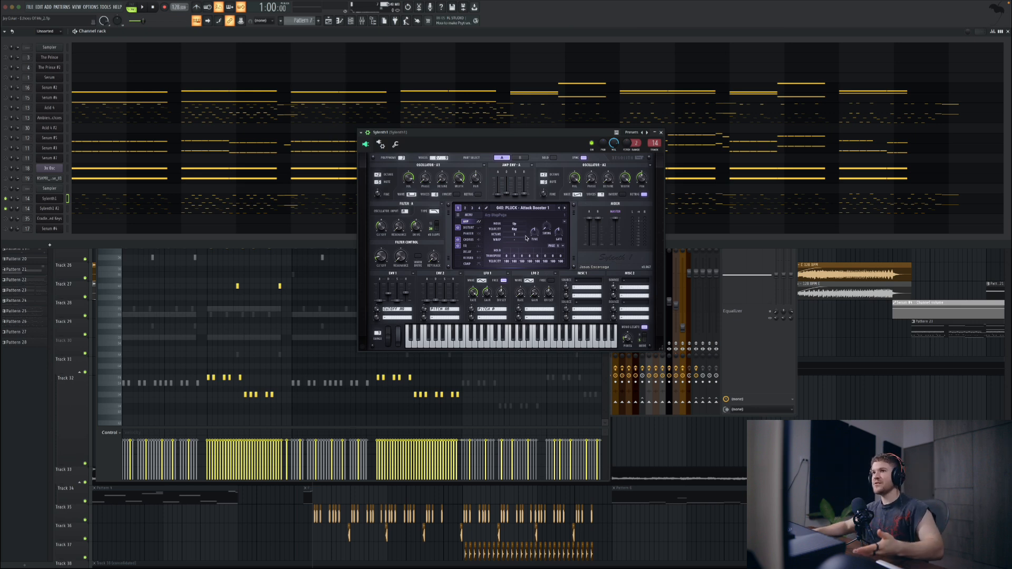
Step: Show the Sylenth1 #2 synth interface, audition its PLUCK - Attack Booster 2 sound, and open the preset list
left_click(55, 211)
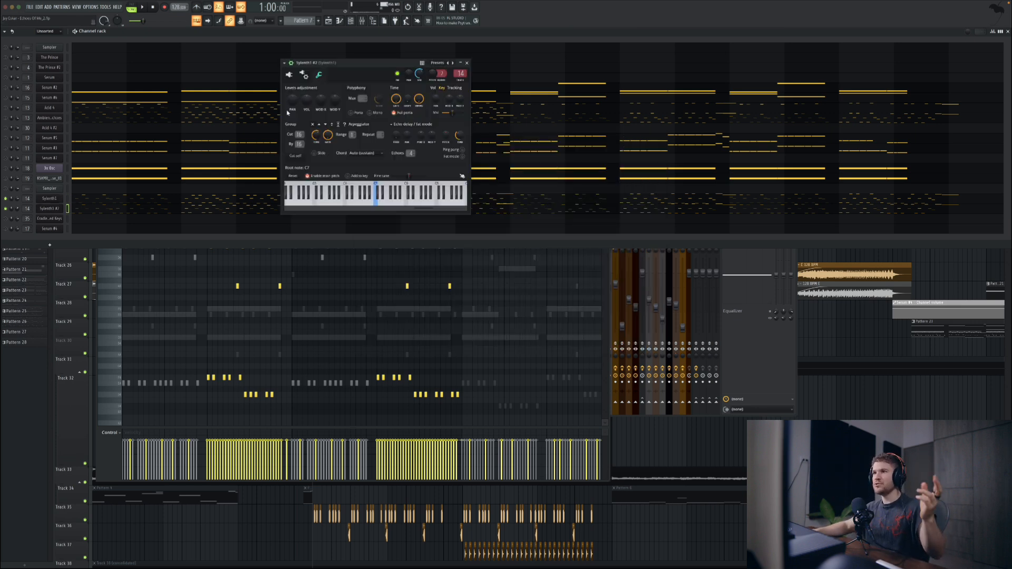
left_click(289, 74)
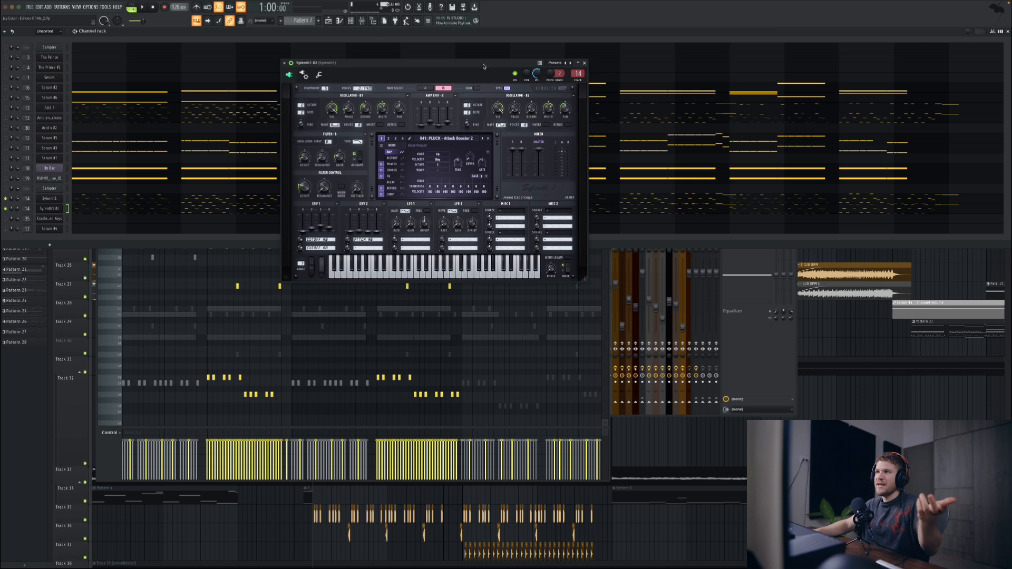
left_click_drag(483, 66, 479, 121)
key("7")
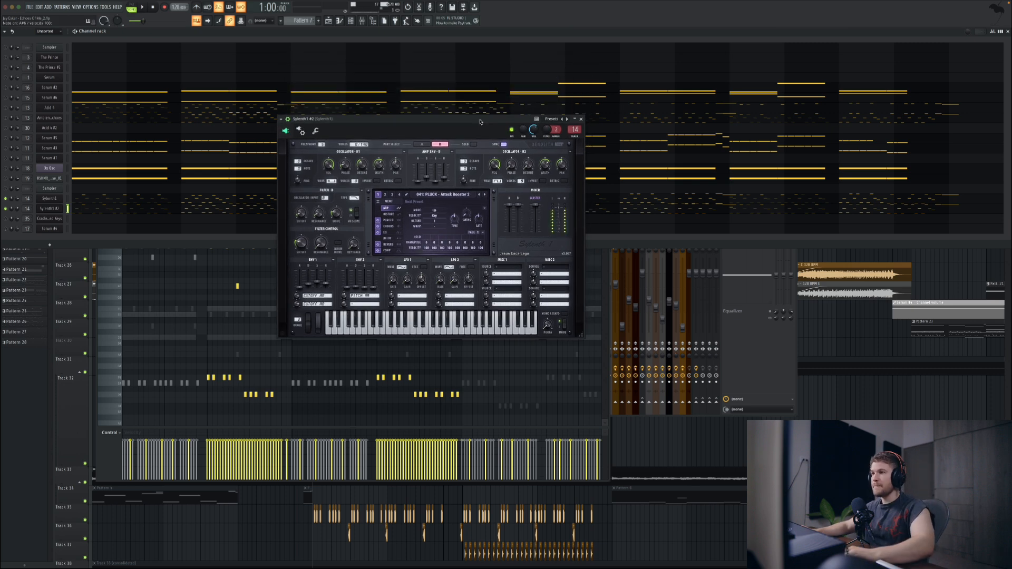
left_click(434, 196)
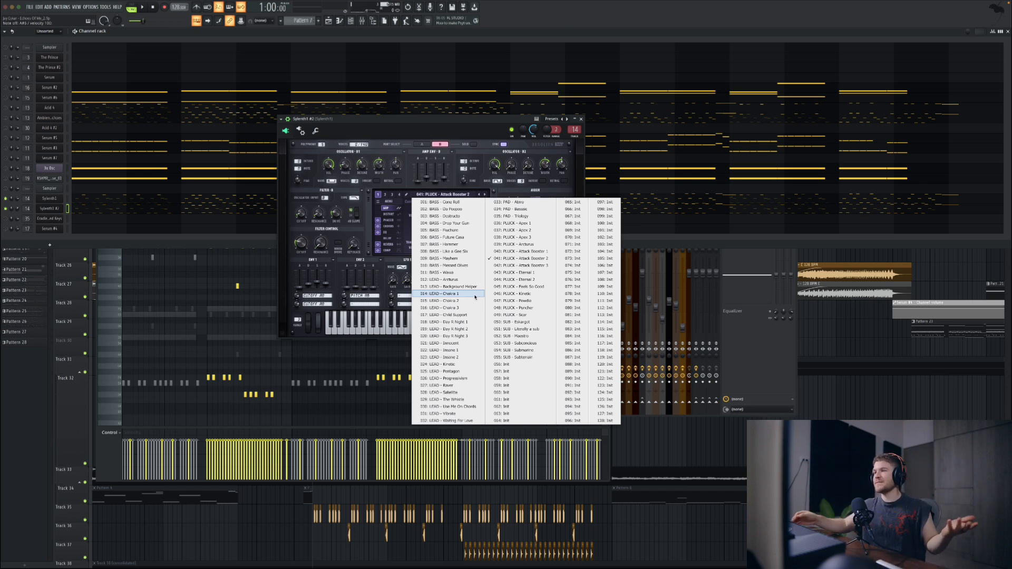
Step: Open the first Sylenth1 layer's synth and play both Sylenth1 layers together with Acid 4 and the channel just below it
left_click(457, 124)
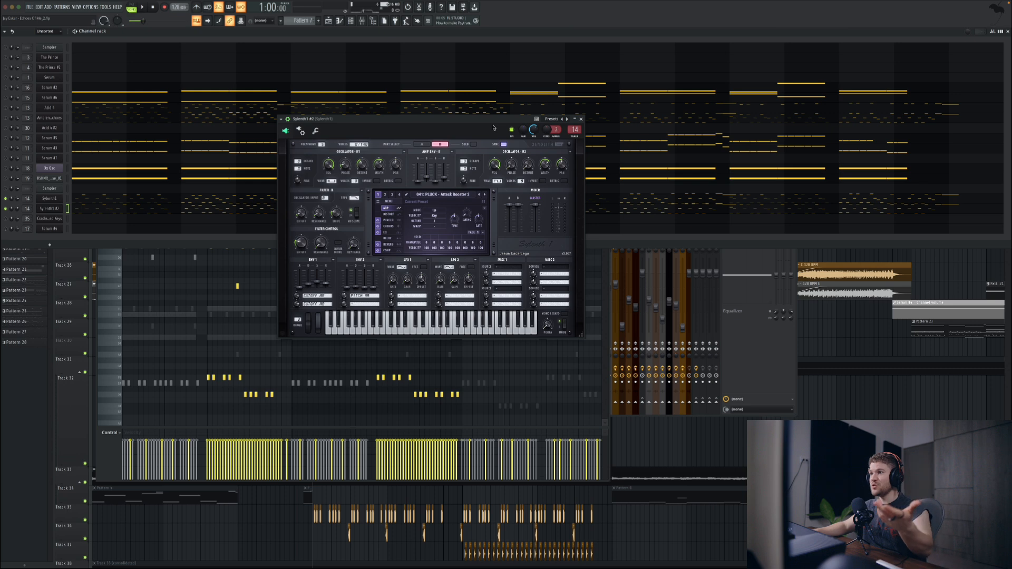
left_click(59, 199)
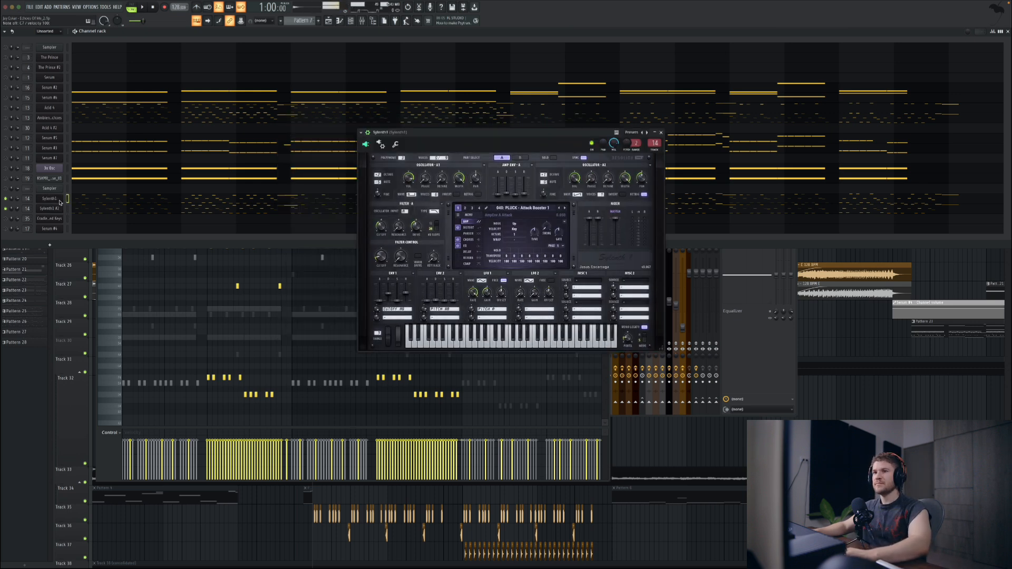
left_click(6, 108)
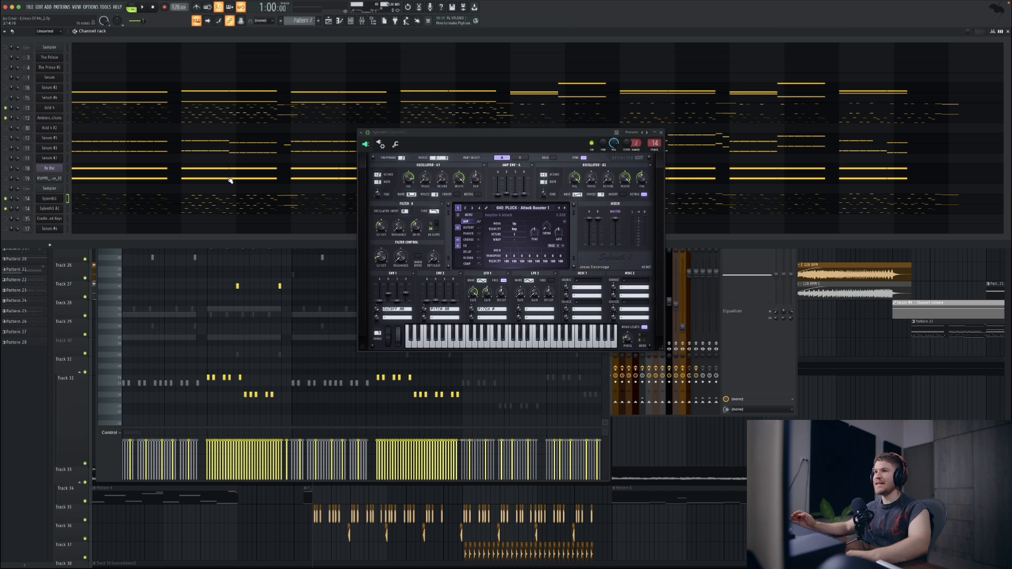
key("space")
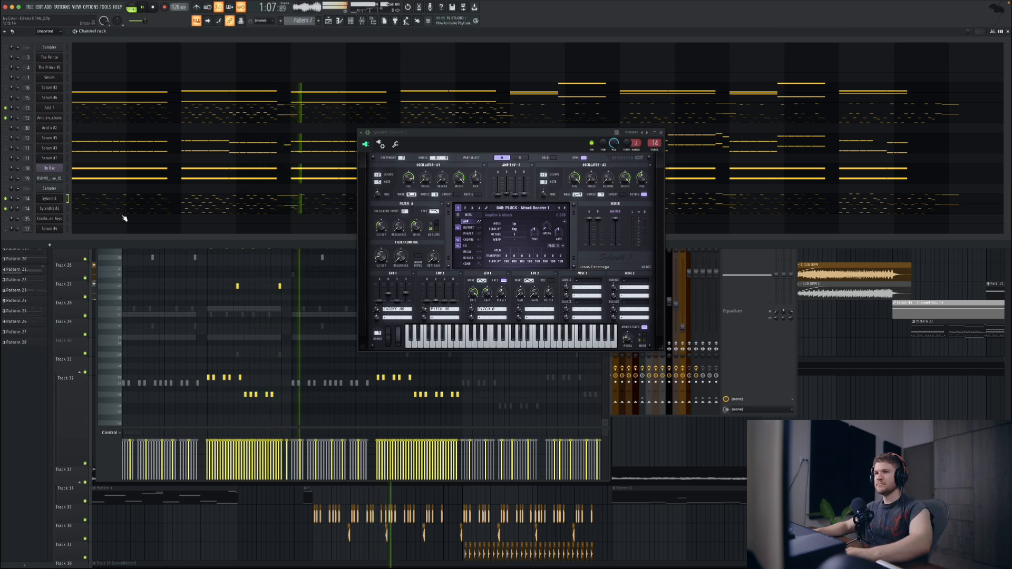
key("space")
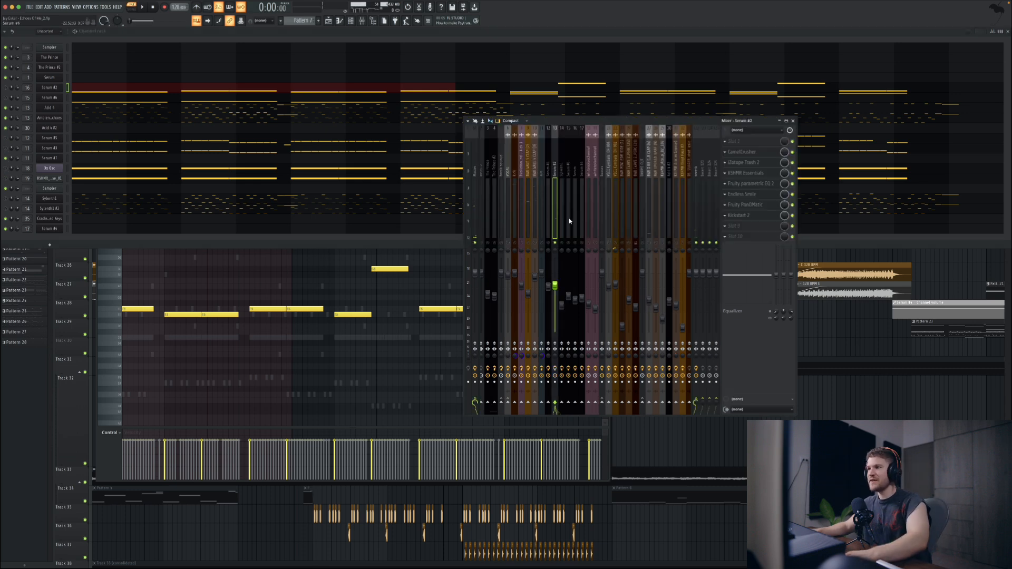
Step: Play the Serum #2 layer twice through its mixer track with the other tracks silenced
key("space")
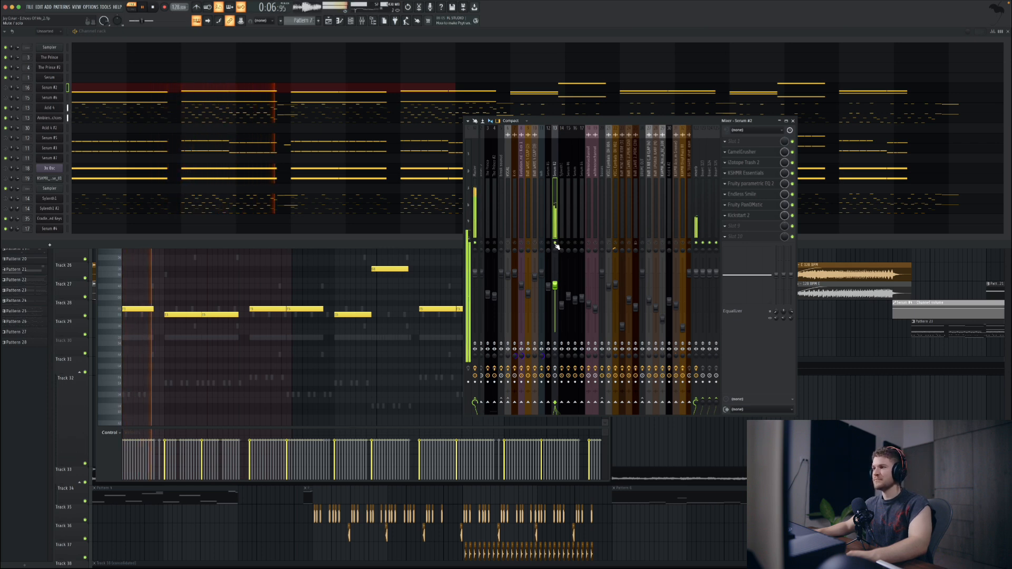
key("space")
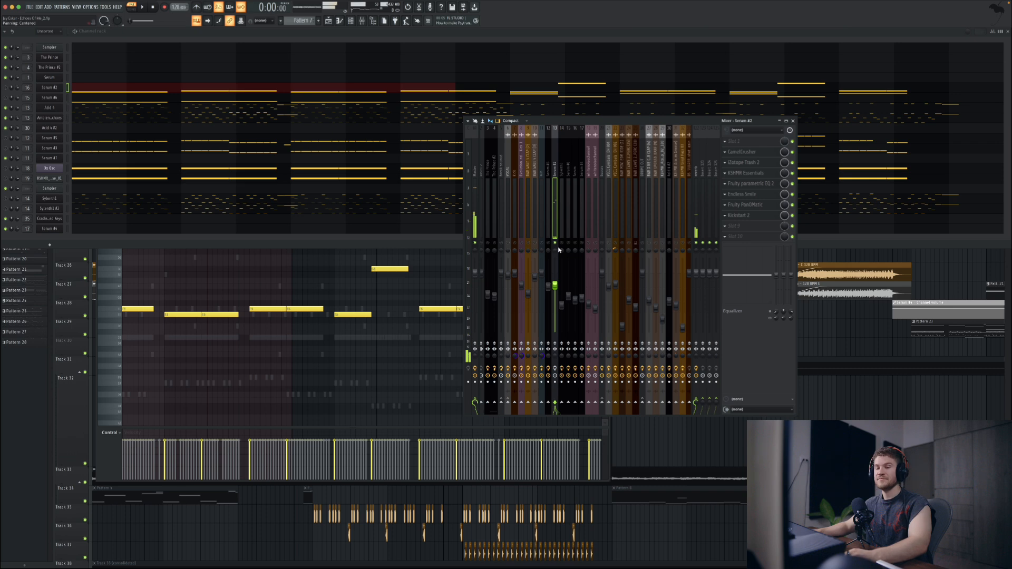
key("space")
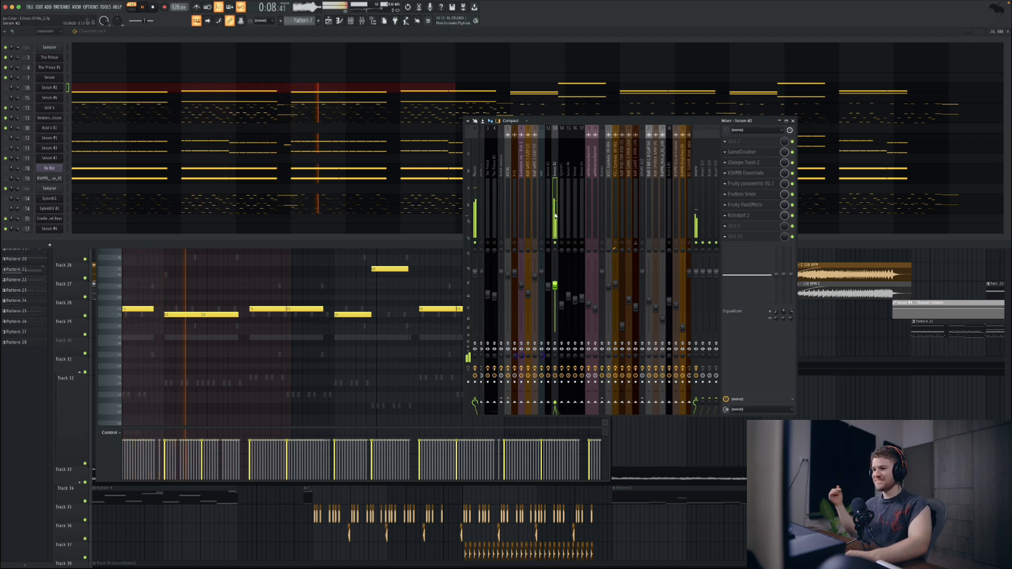
key("space")
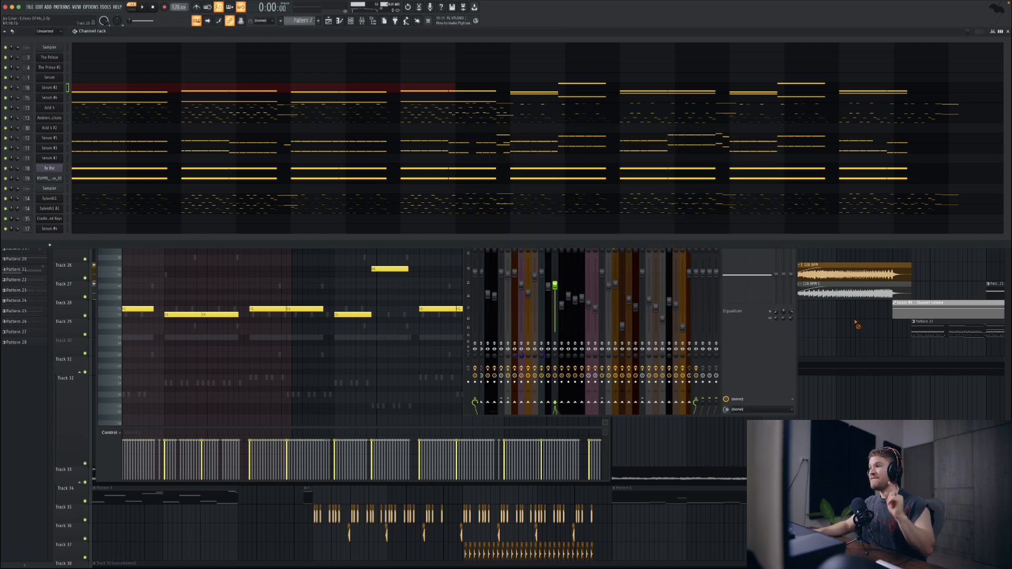
Step: Return to the playlist's automation tracks at the drop and play it with the flat Acid 4 pitch clips on Track 5
left_click(856, 324)
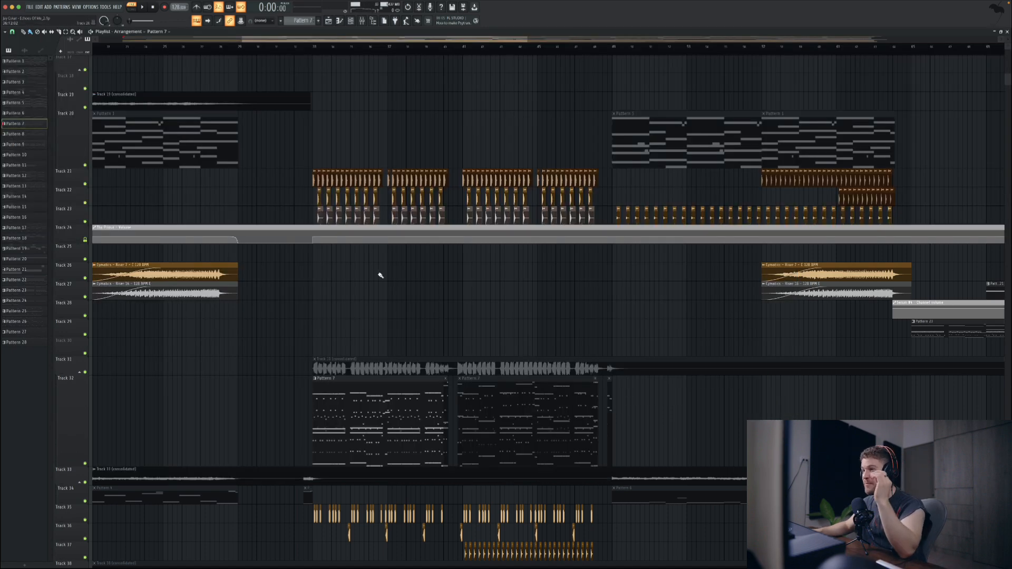
scroll(317, 267, "up", 5)
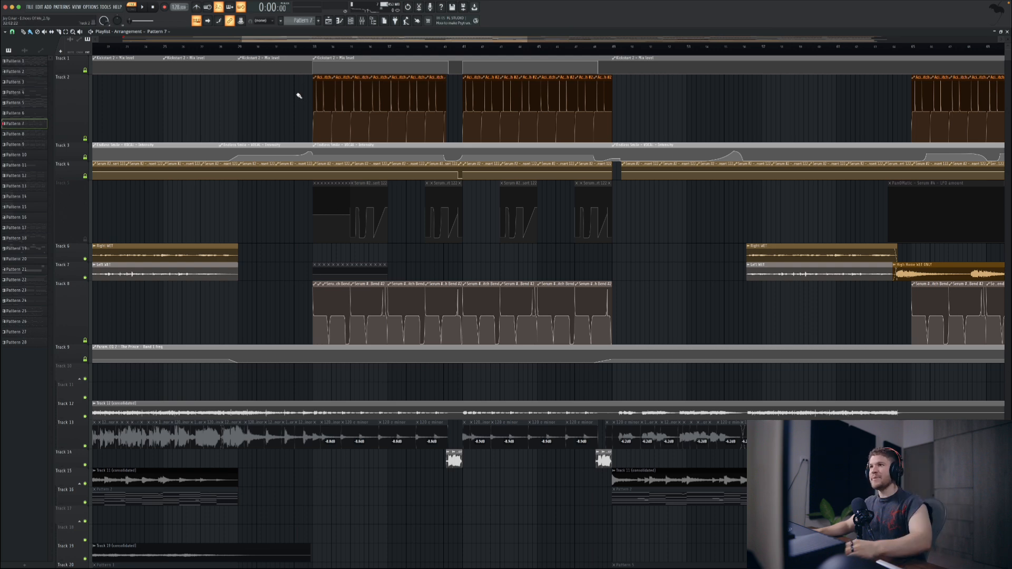
scroll(301, 94, "up", 5)
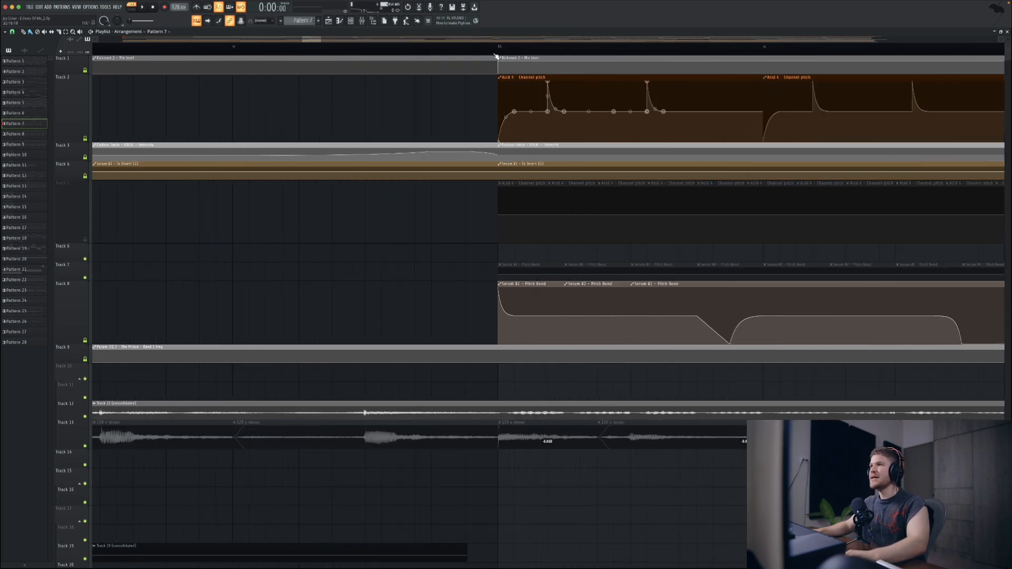
key("space")
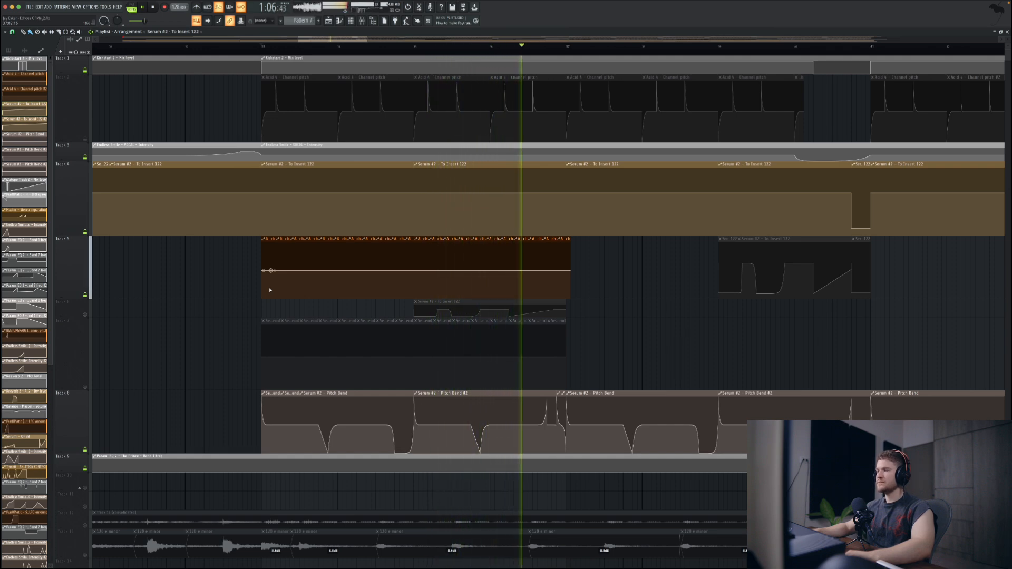
key("space")
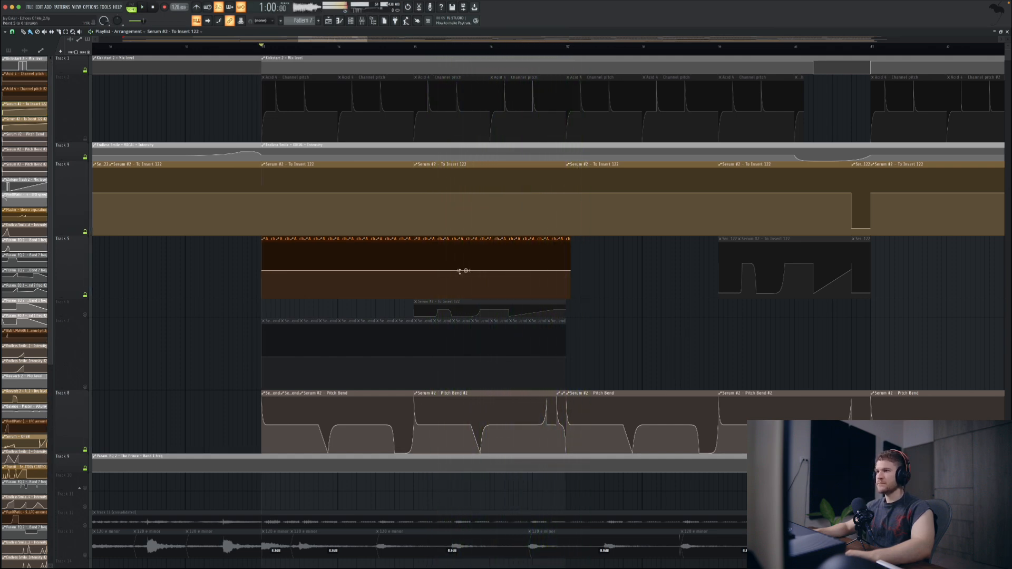
Step: Mute the flat pitch clips on Track 5, unmute Track 2's Acid 4 channel pitch automation, and play the drop with it
left_click_drag(596, 269, 259, 261)
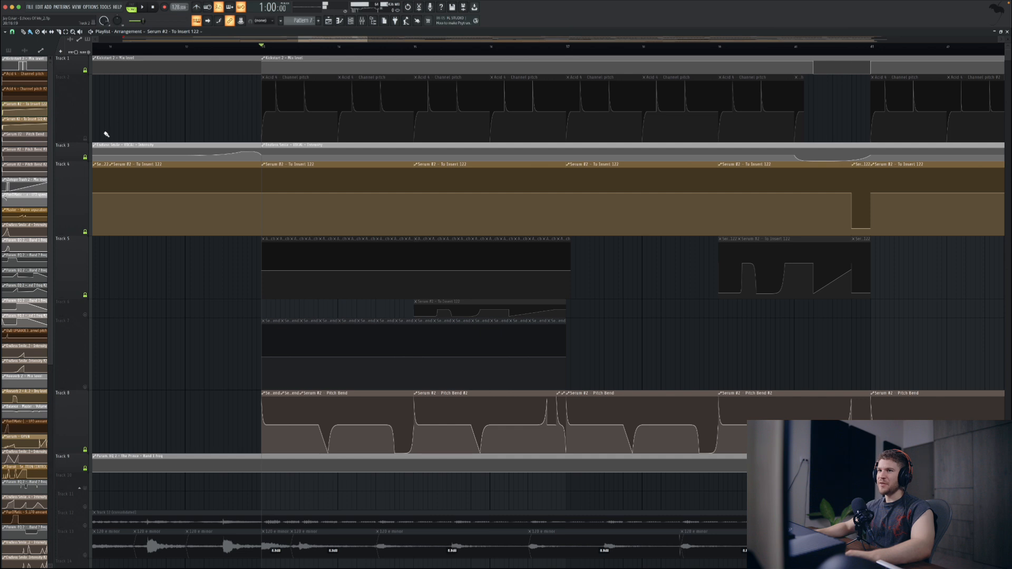
left_click(85, 138)
key("space")
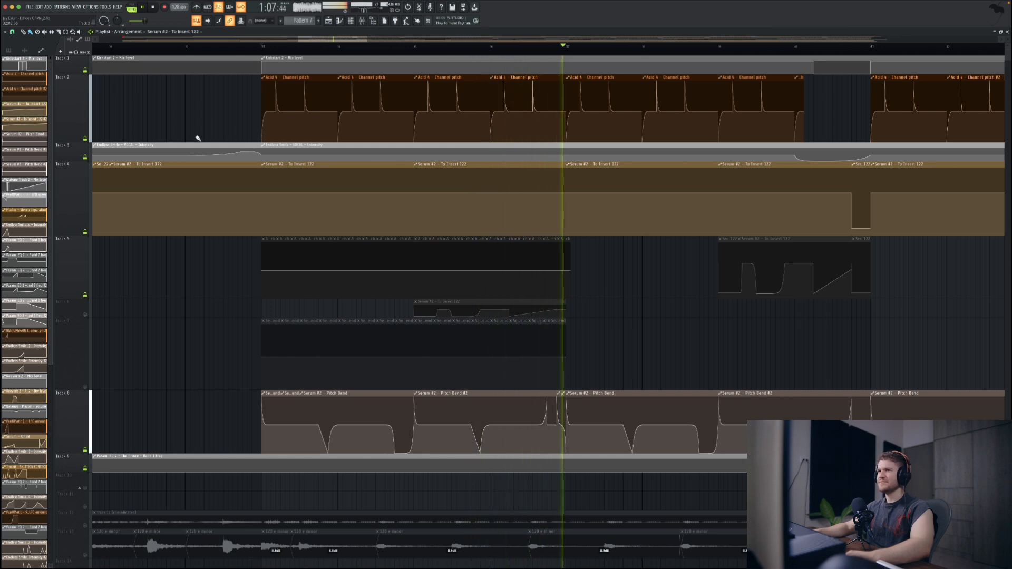
key("space")
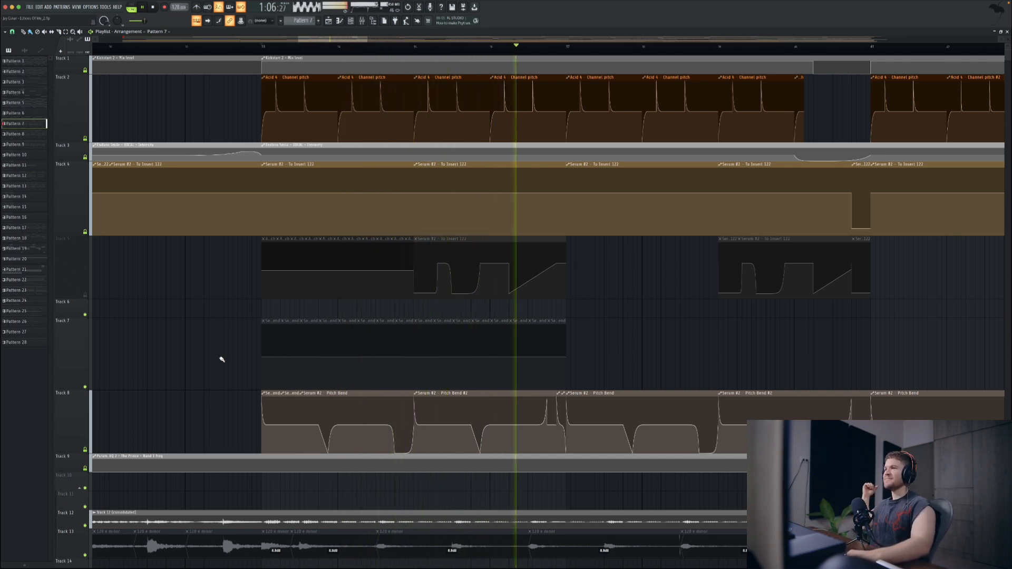
key("space")
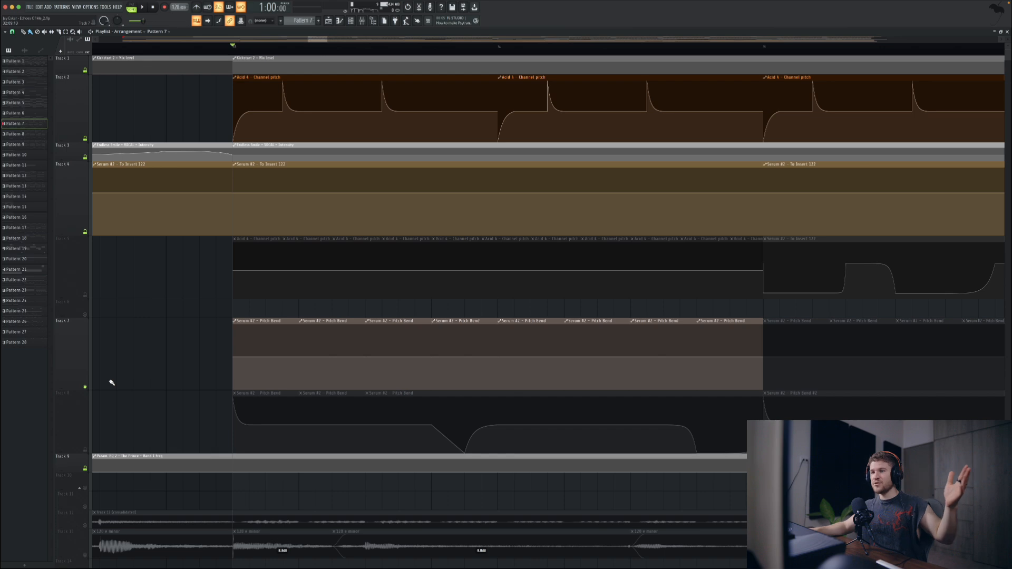
Step: Play the drop without Serum #2's pitch movement, and replay it with Track 8's Pitch Bend automation unmuted for comparison
key("space")
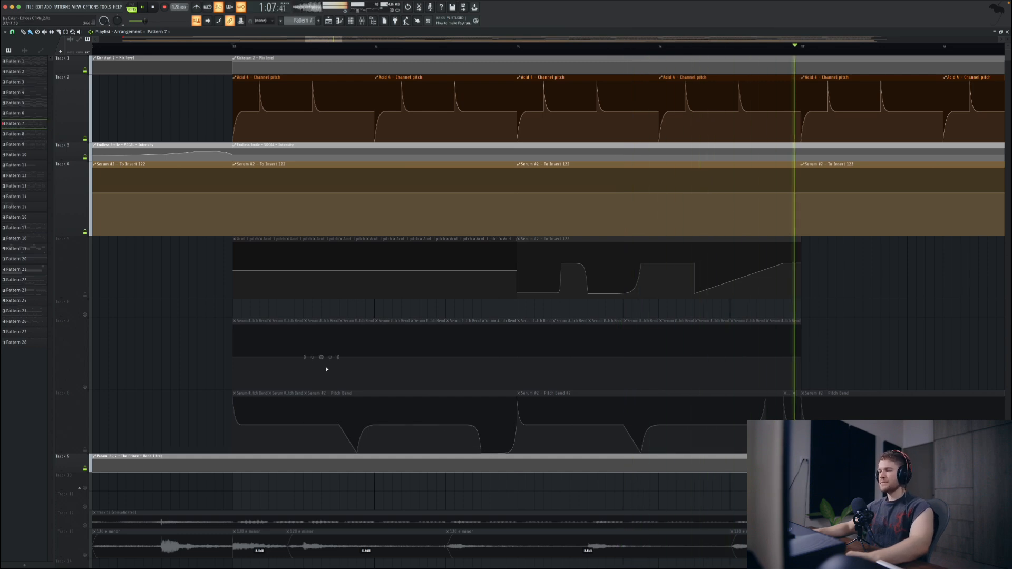
key("space")
left_click(85, 449)
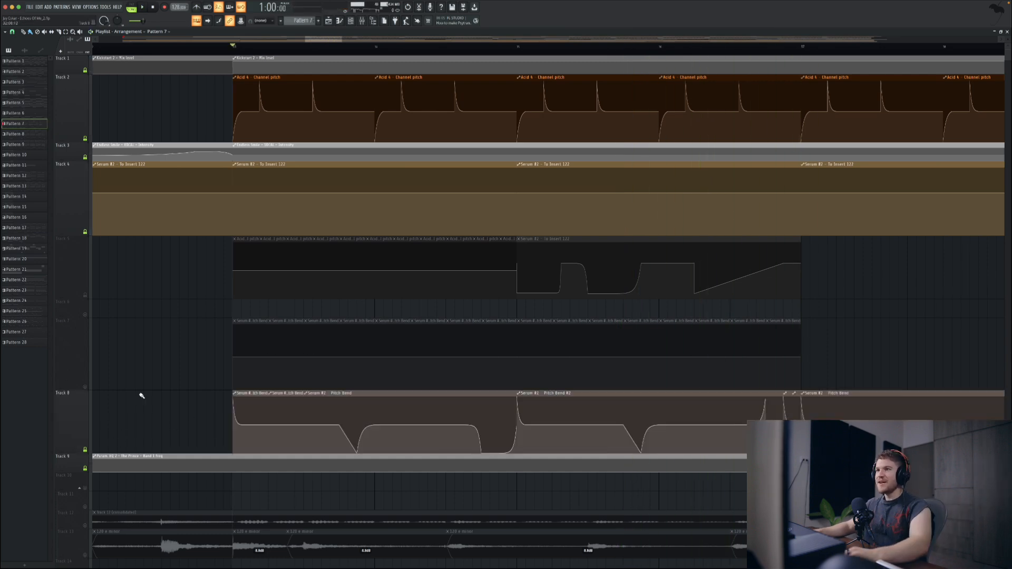
key("space")
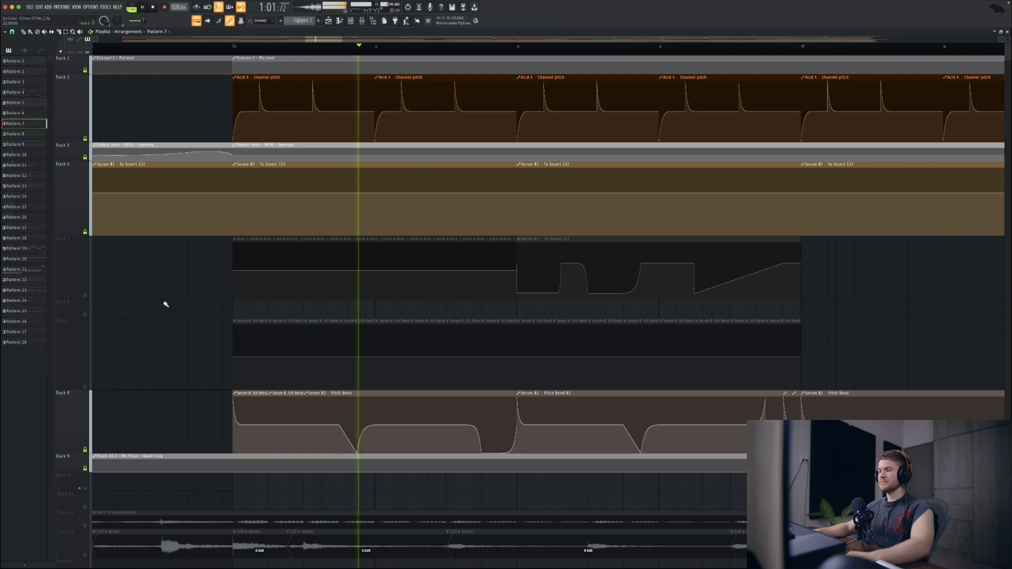
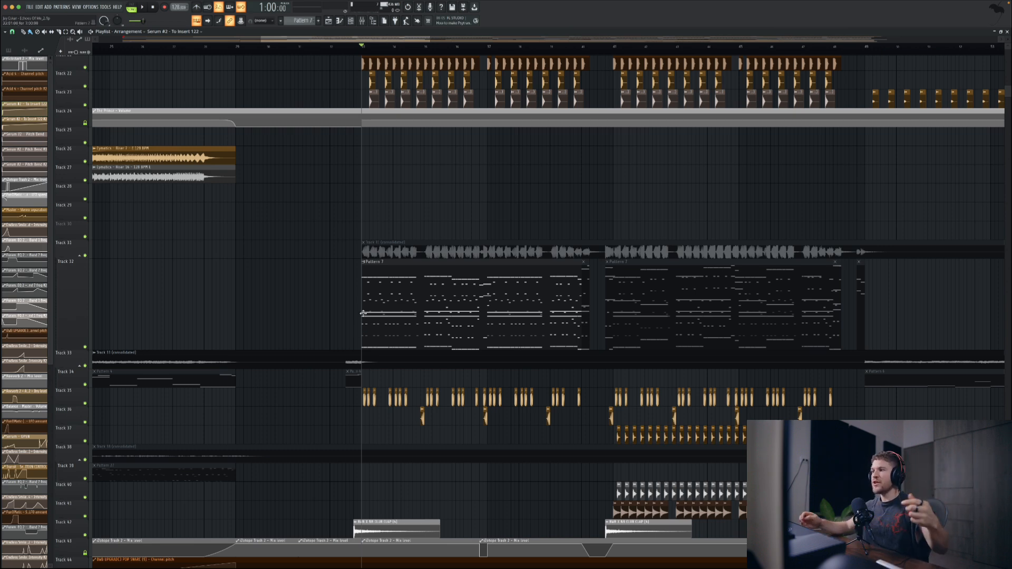
Step: Review the drop's tracks in the playlist, select the consolidated Track 31 clip, and play the drop from its start
scroll(363, 313, "up", 8)
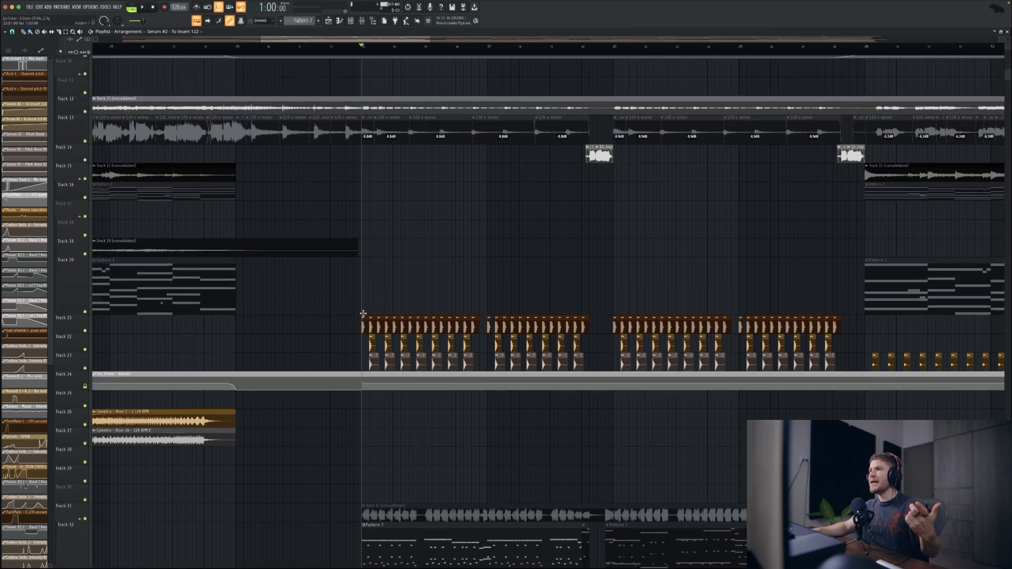
scroll(363, 313, "up", 4)
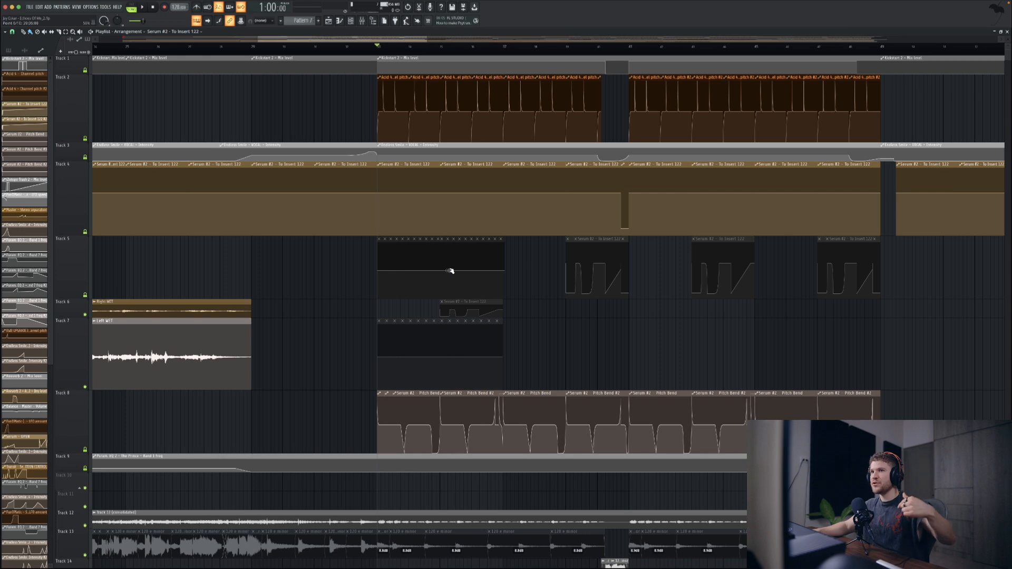
scroll(441, 336, "down", 5)
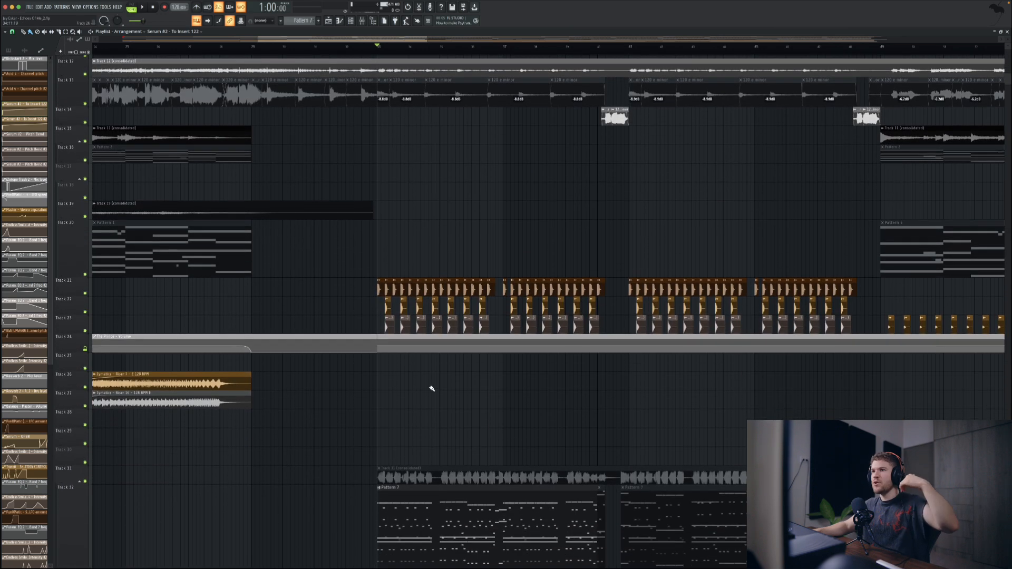
scroll(431, 392, "down", 5)
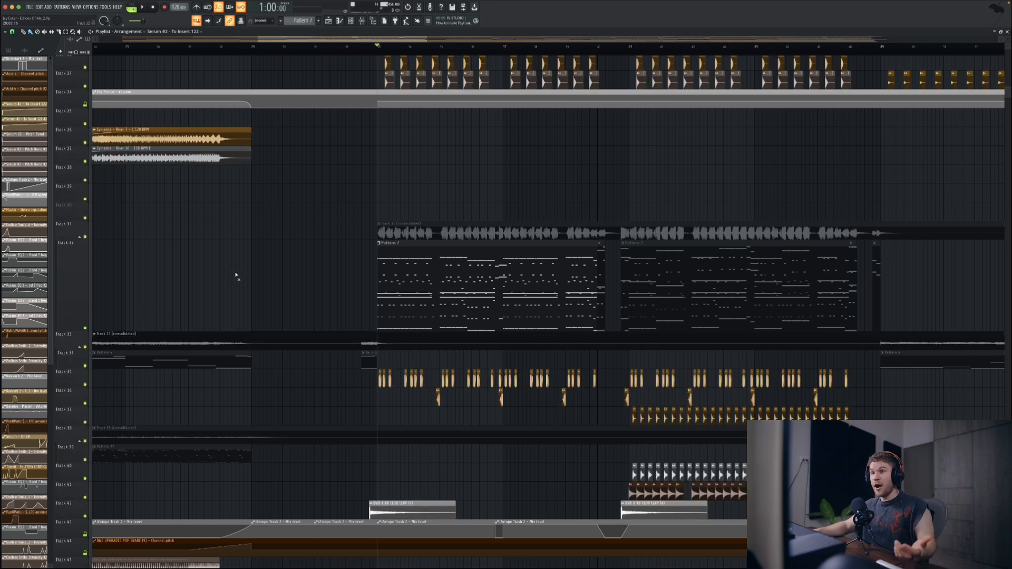
left_click(383, 225)
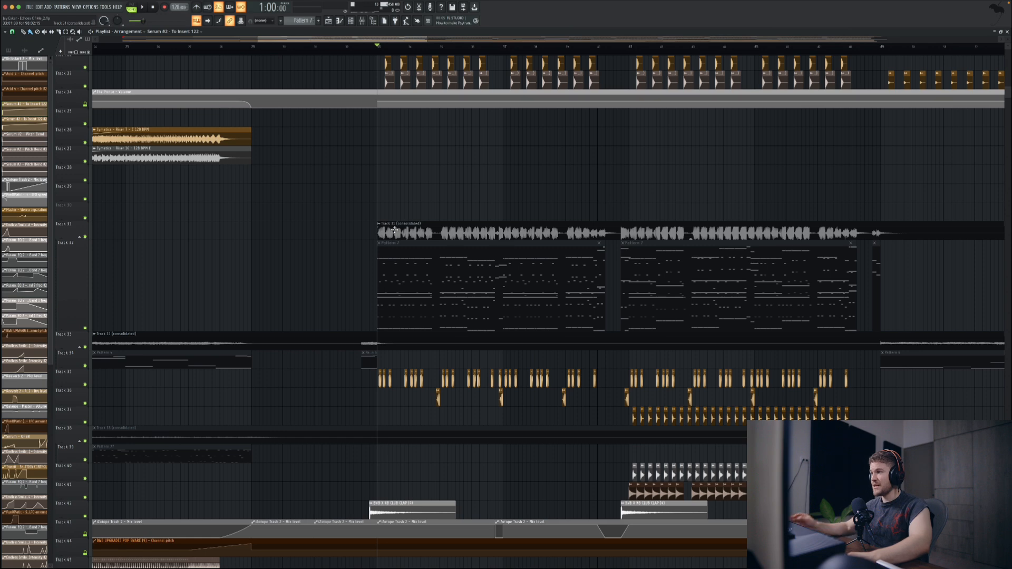
key("space")
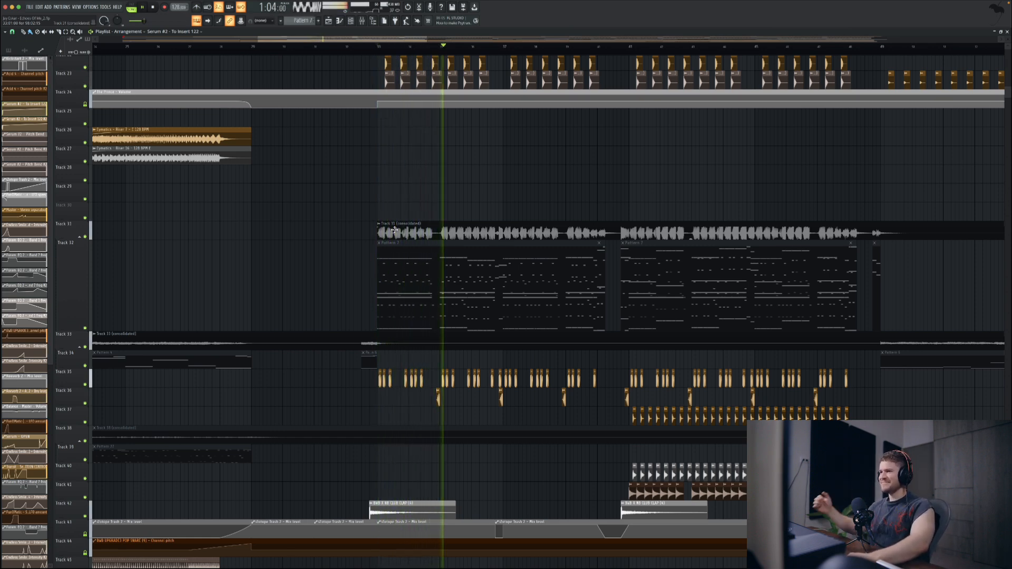
key("space")
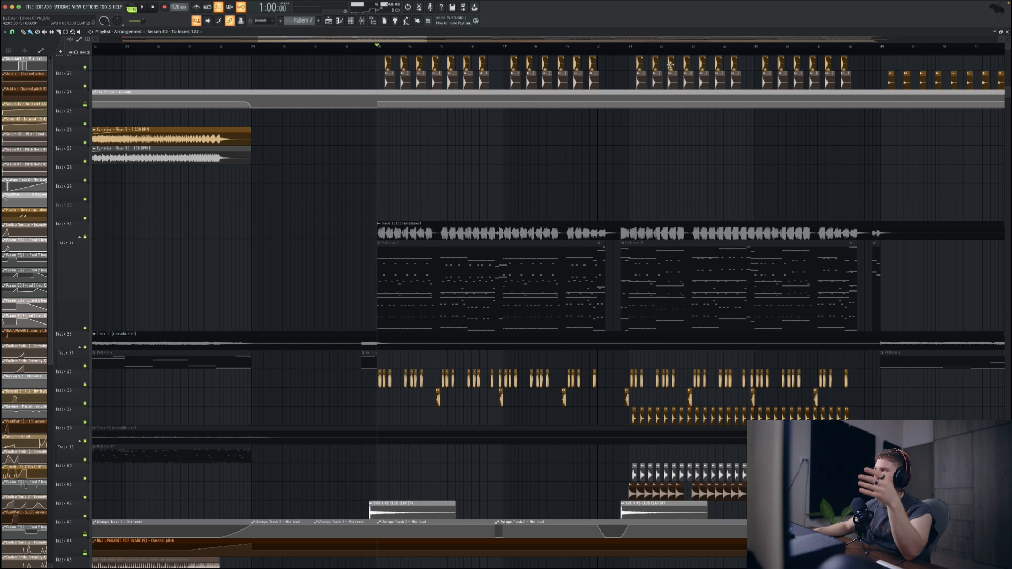
Step: Move the playhead to the second half of the drop, and from there back to the start of the risers
left_click(632, 50)
left_click(630, 54)
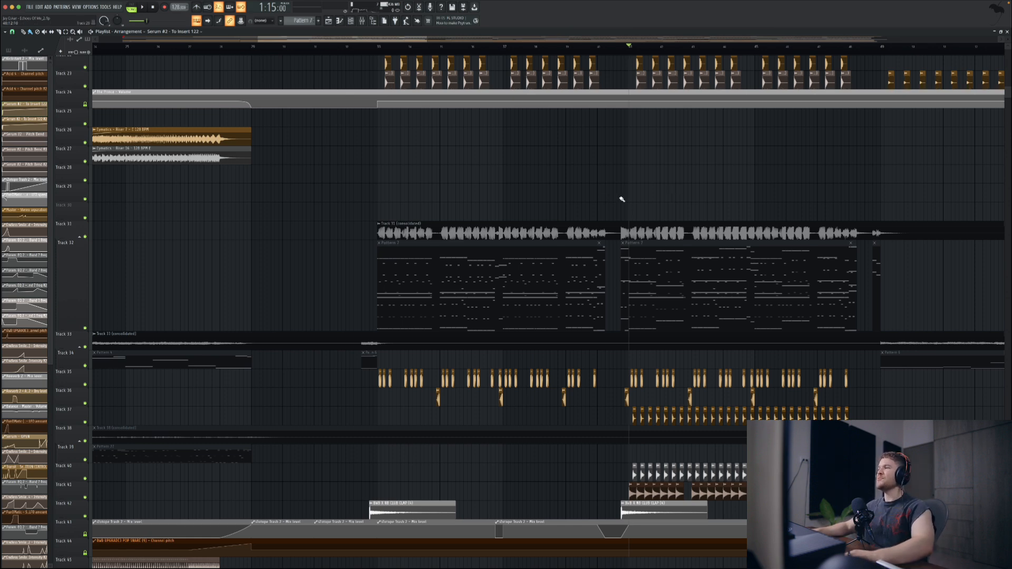
scroll(622, 199, "down", 4)
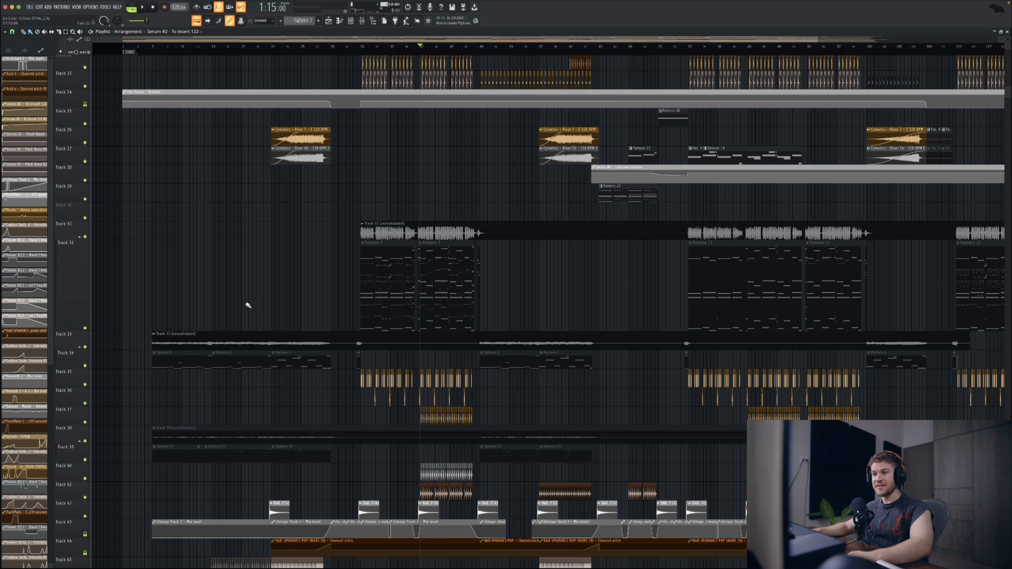
scroll(247, 305, "up", 3)
scroll(343, 306, "left", 3)
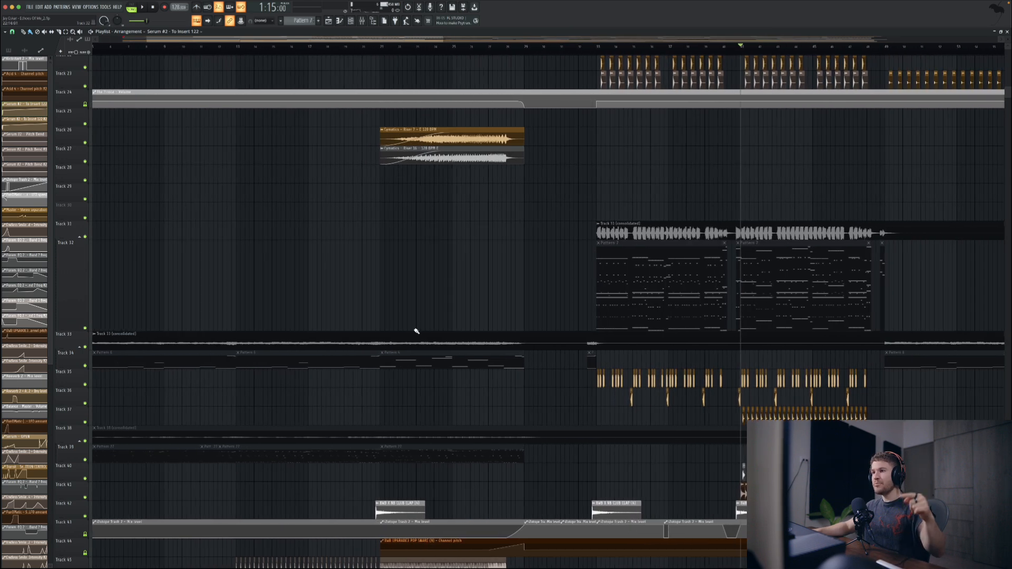
left_click(382, 49)
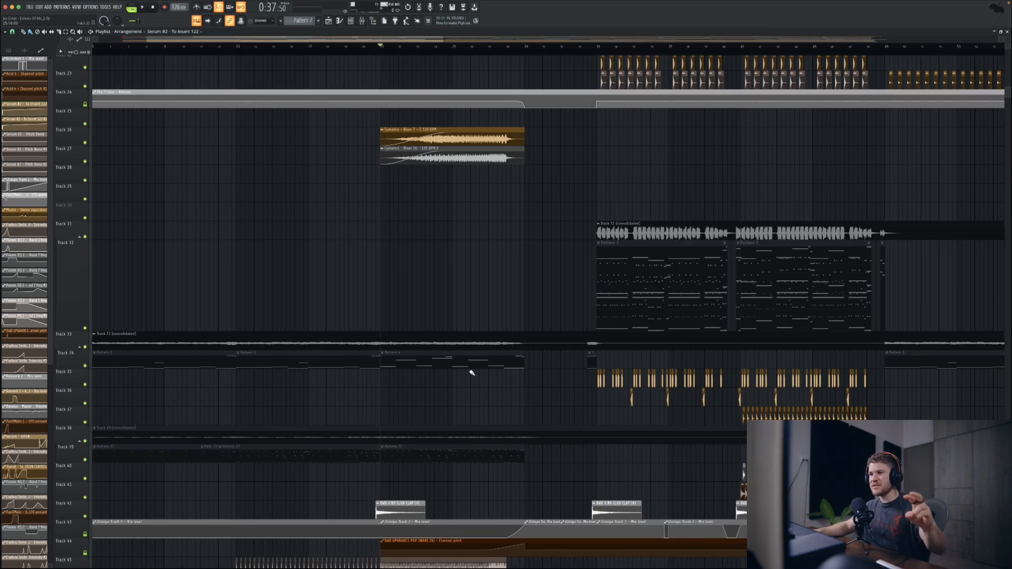
Step: Inspect the Serum notes of Pattern 4 and Pattern 6 in the piano roll, selecting Pattern 6's low notes
double_click(421, 357)
scroll(360, 340, "left", 2)
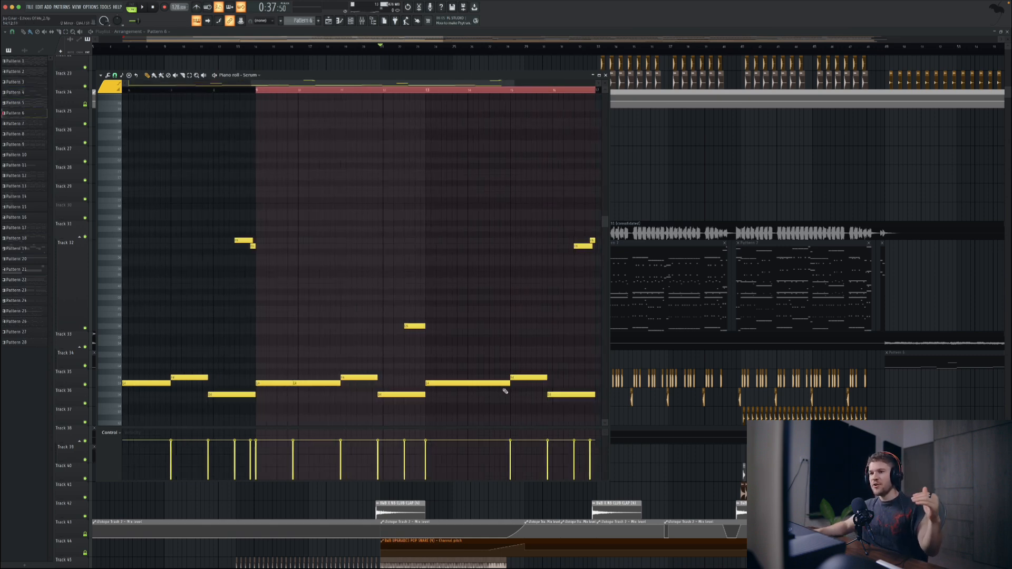
scroll(503, 390, "right", 1)
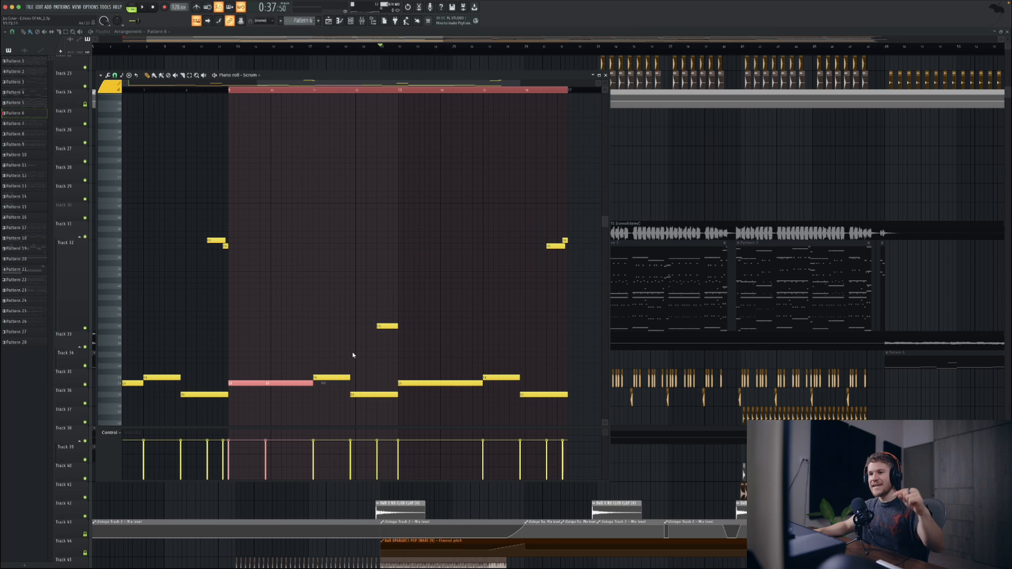
left_click_drag(352, 352, 334, 413)
scroll(448, 393, "right", 2)
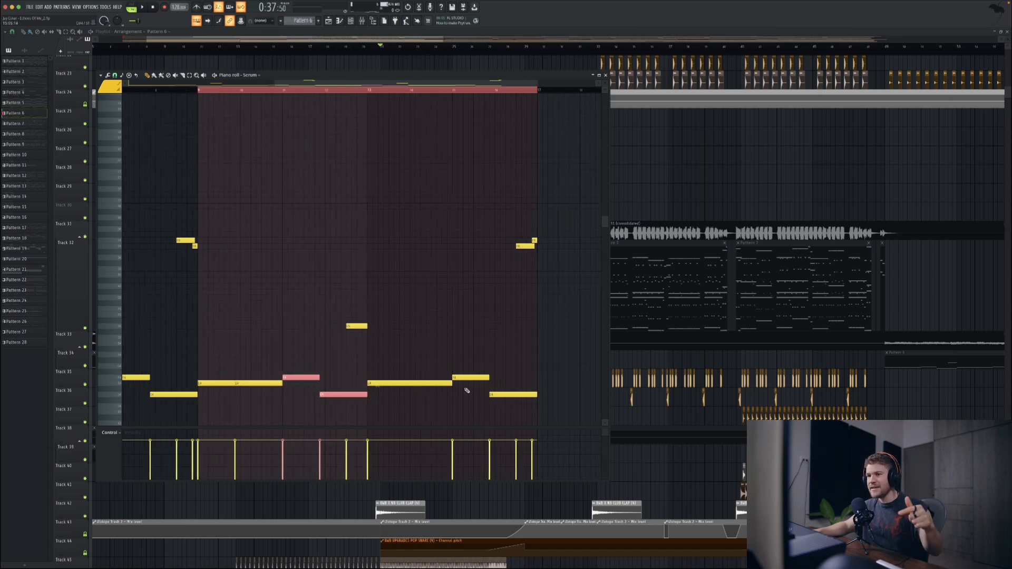
left_click_drag(500, 408, 219, 344)
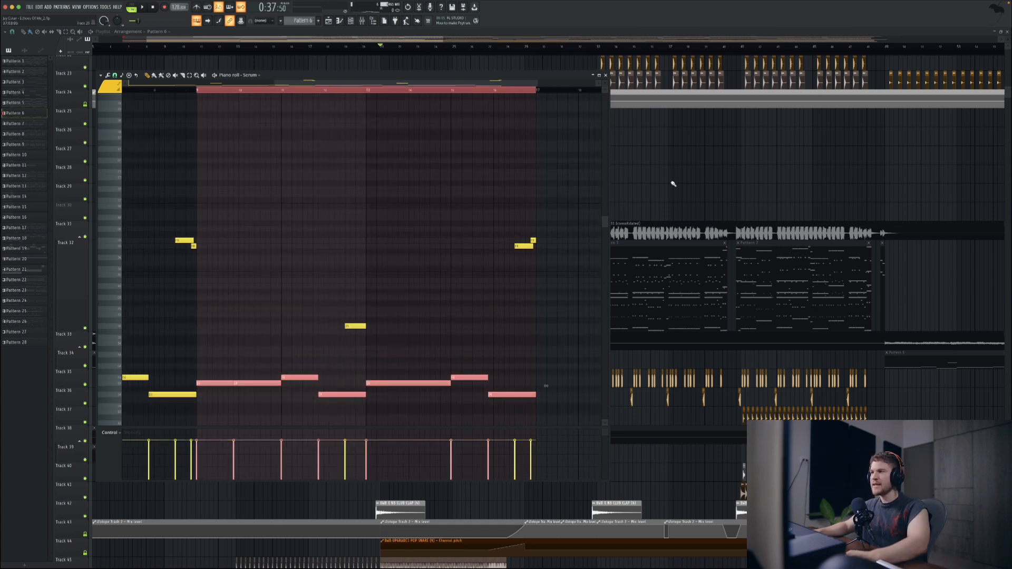
Step: Reopen Pattern 4's Serum notes, try the second note an octave lower, and undo the change
left_click(671, 182)
double_click(415, 365)
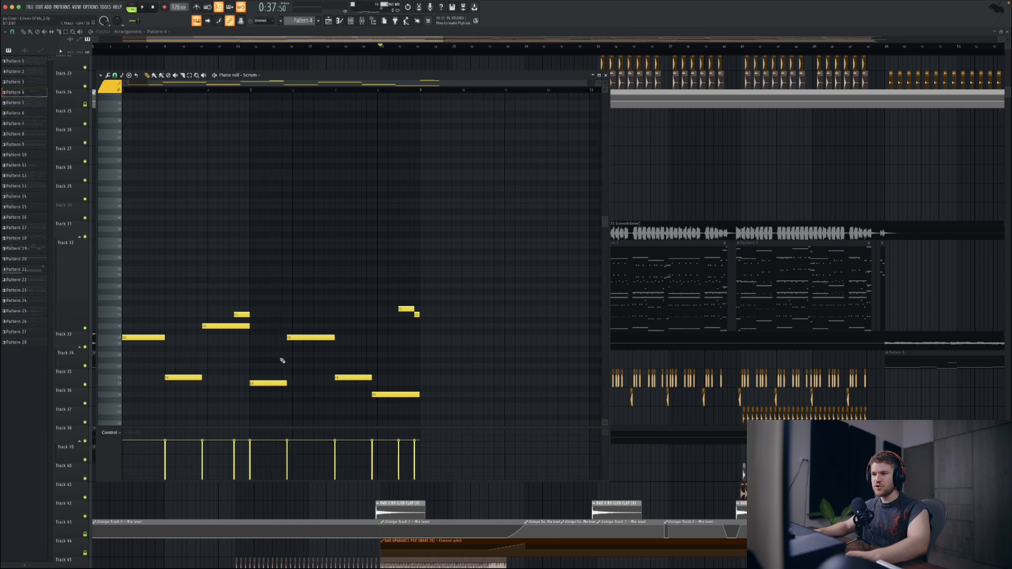
scroll(154, 385, "left", 1)
left_click_drag(172, 402, 171, 321)
key("ctrl+Down")
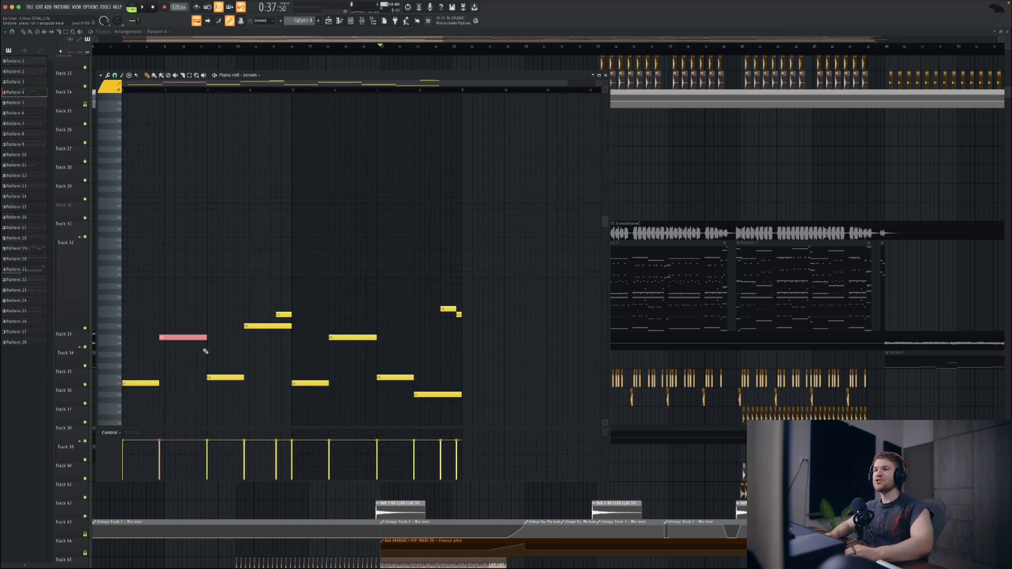
key("ctrl+z")
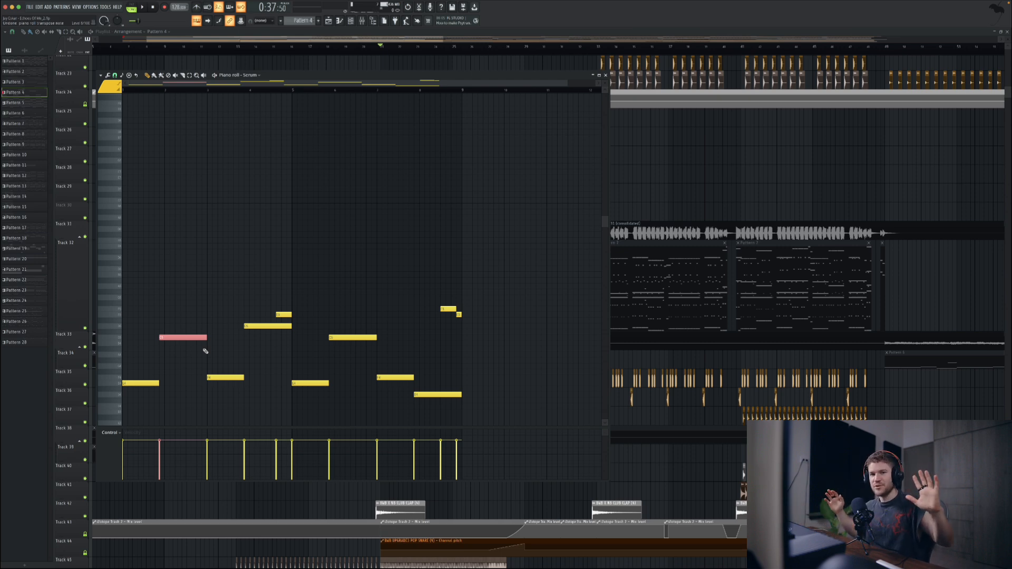
Step: Switch playback to pattern mode, open Pattern 6 in the piano roll, and play its Serum line
left_click(133, 8)
key("space")
key("Escape")
left_click(269, 357)
double_click(270, 357)
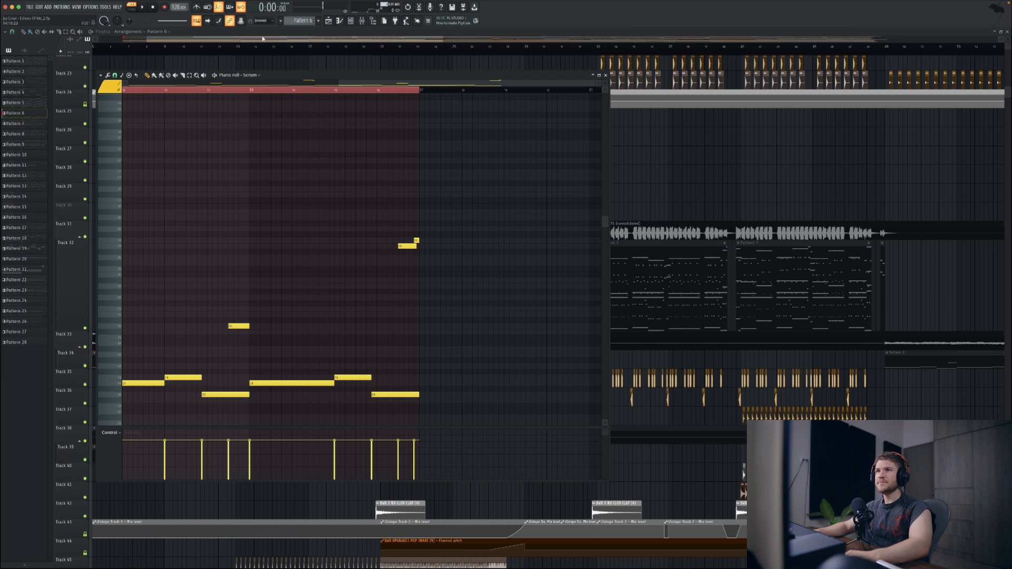
key("space")
scroll(277, 242, "left", 5)
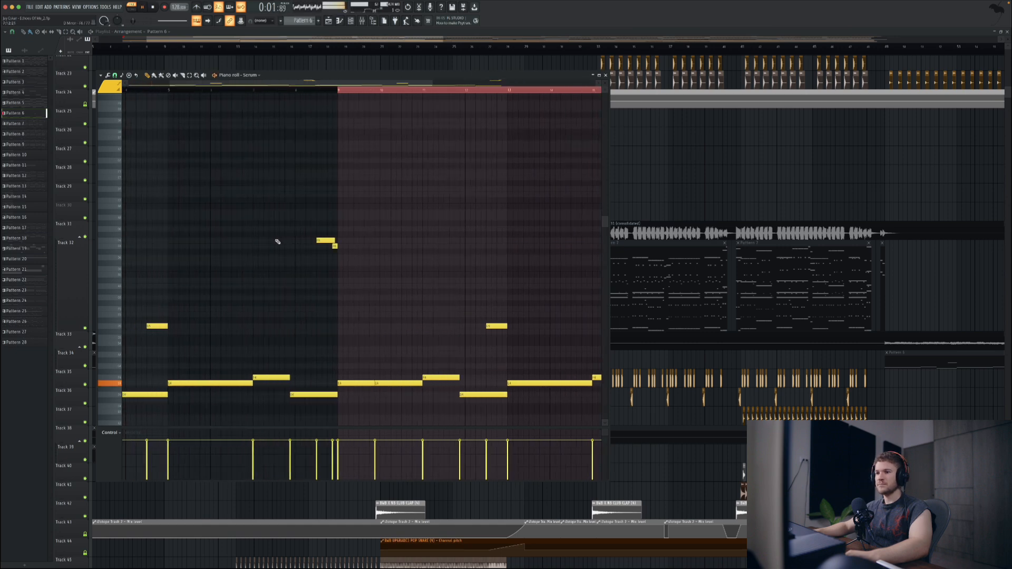
scroll(237, 297, "down", 1)
scroll(236, 297, "down", 3)
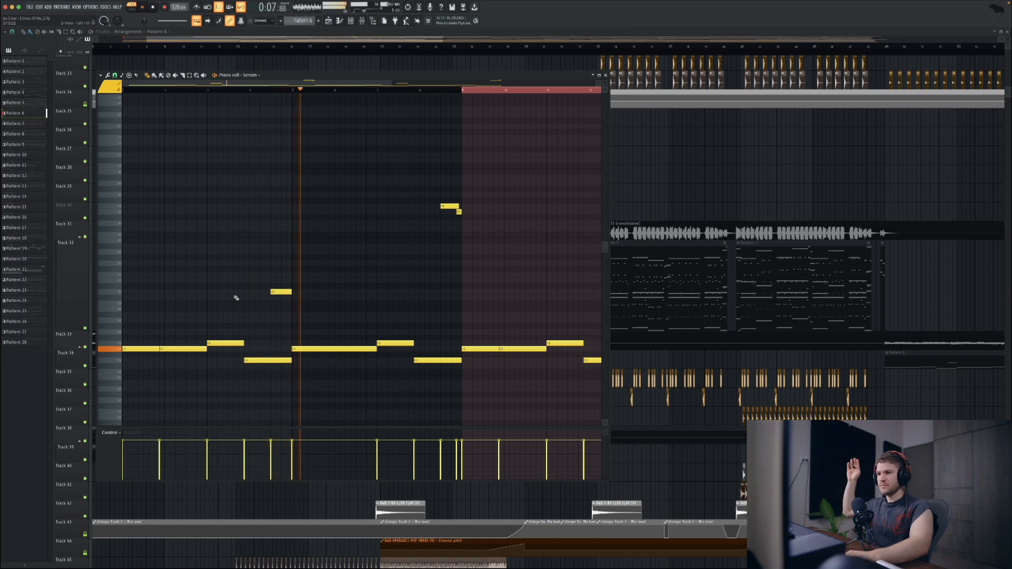
key("space")
Step: Close Pattern 6's piano roll, open Pattern 4's Serum notes, and play them for comparison
key("F7")
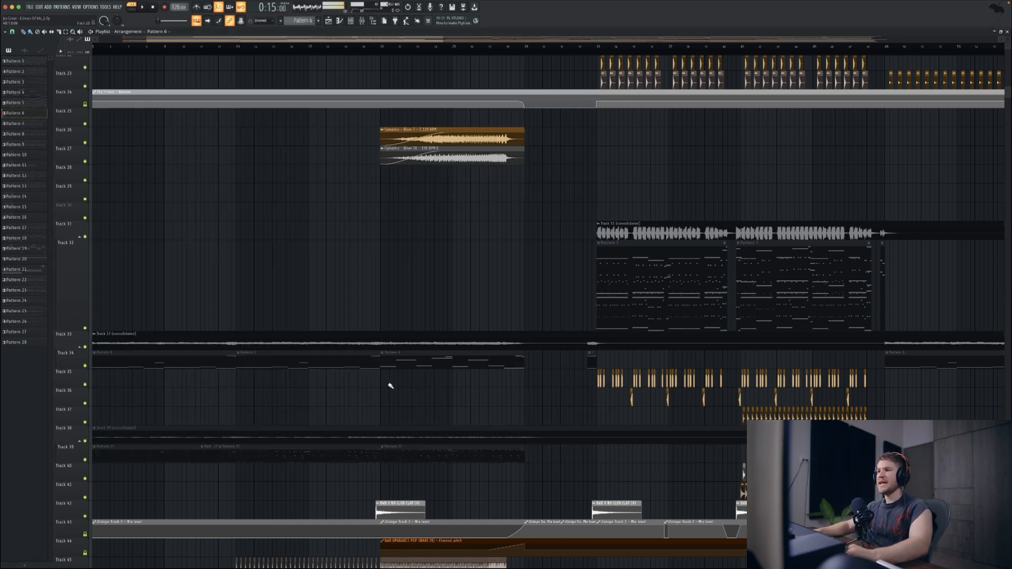
double_click(440, 362)
scroll(322, 322, "right", 2)
scroll(317, 306, "left", 2)
key("space")
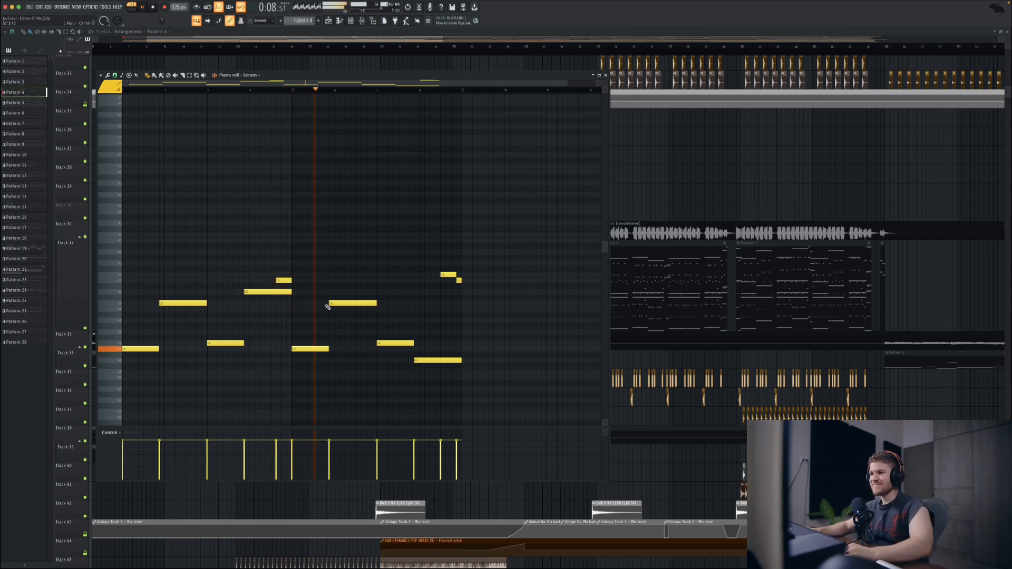
key("space")
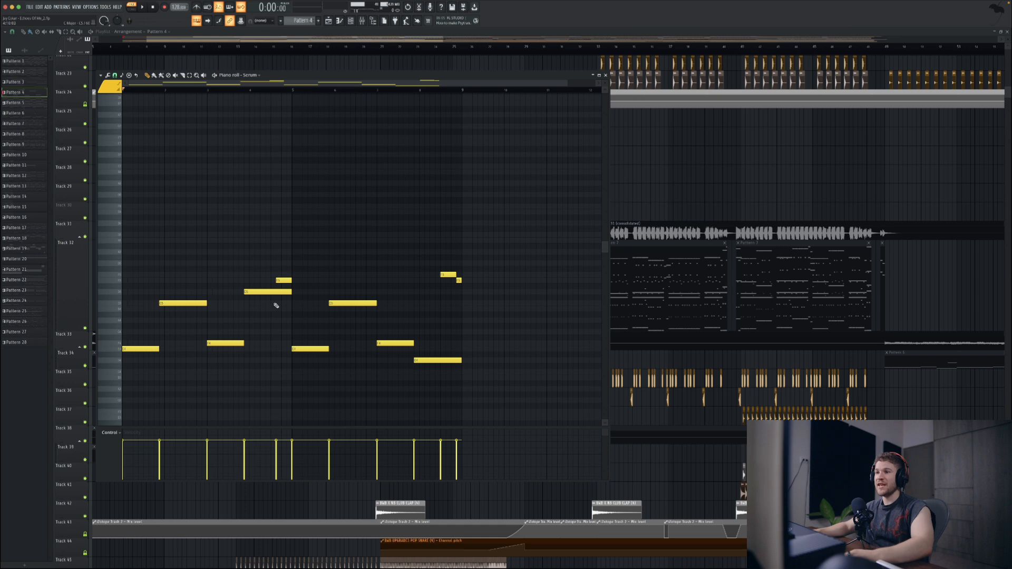
Step: Lower Pattern 4's fourth Serum note by an octave, raise it back, and close the piano roll
left_click_drag(276, 306, 251, 284)
key("ctrl+Down")
key("ctrl+Up")
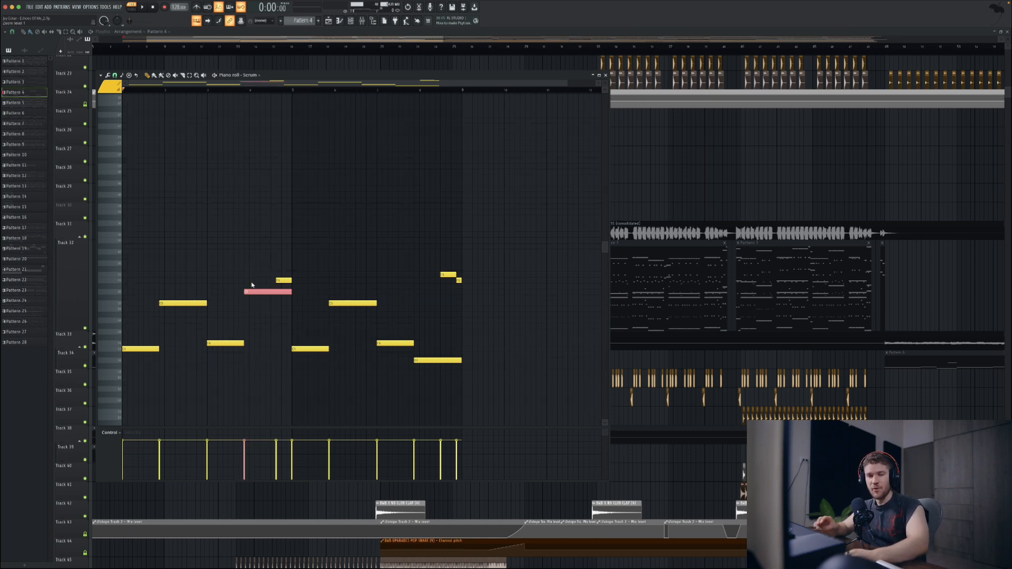
left_click(605, 75)
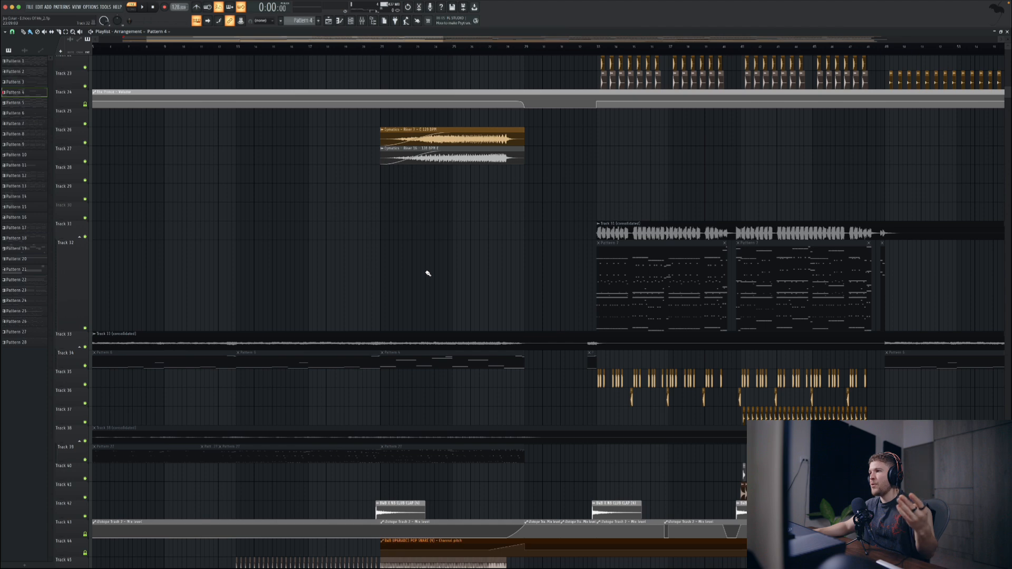
Step: Open the Serum channel's plug-in from the channel rack, look through its preset folders, and close it without changing the preset
double_click(438, 362)
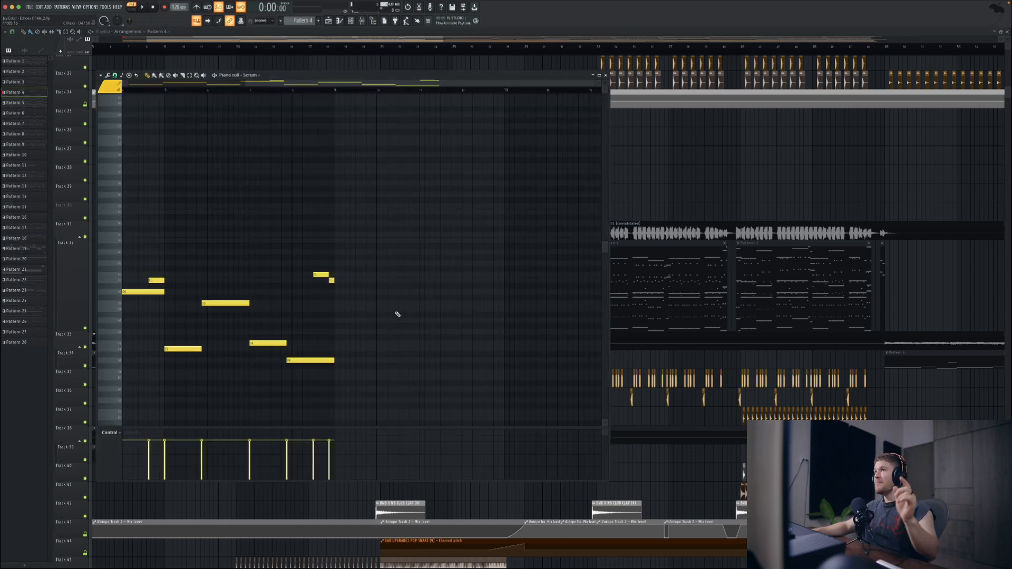
left_click(350, 20)
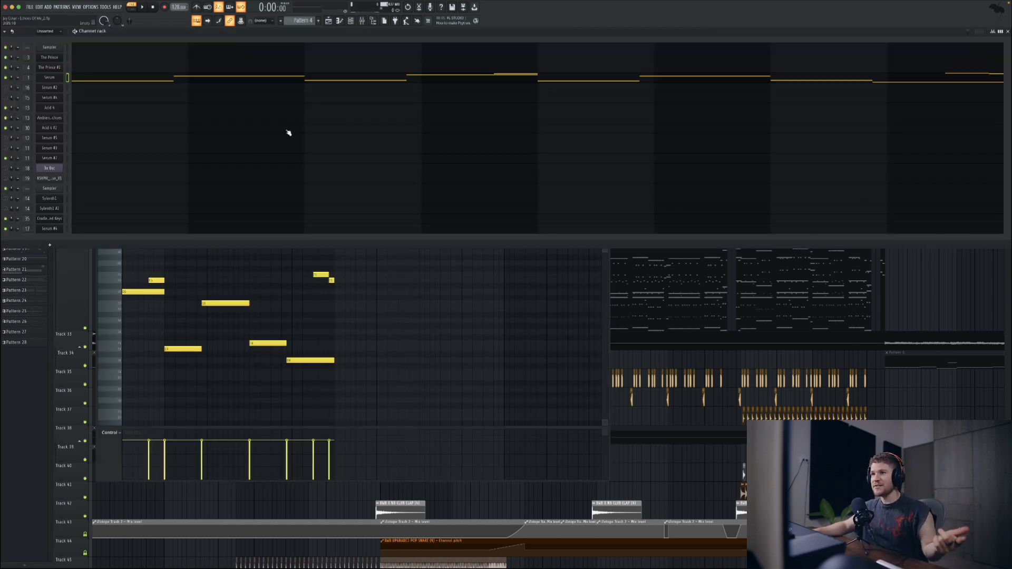
left_click(50, 77)
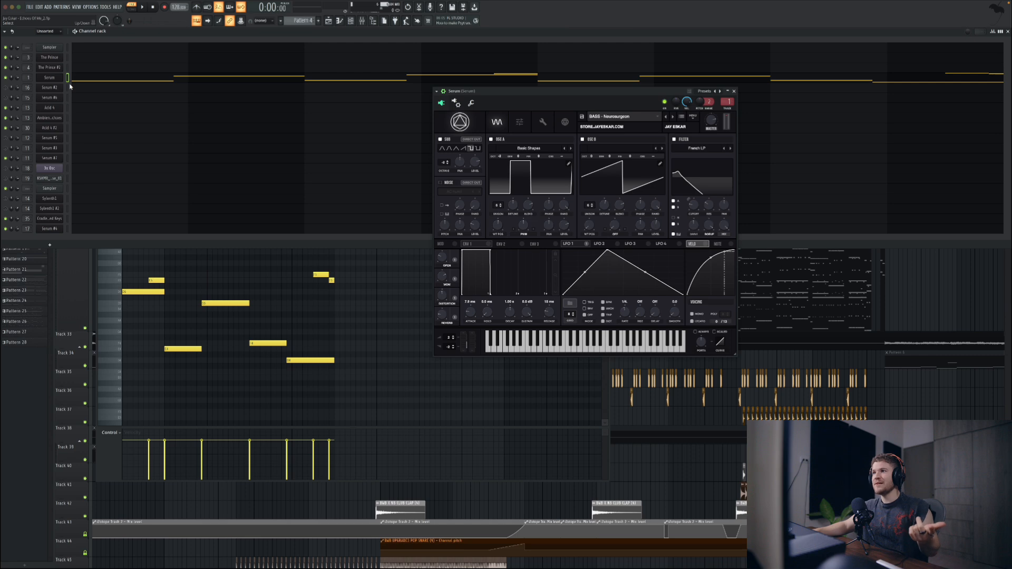
left_click_drag(641, 92, 502, 93)
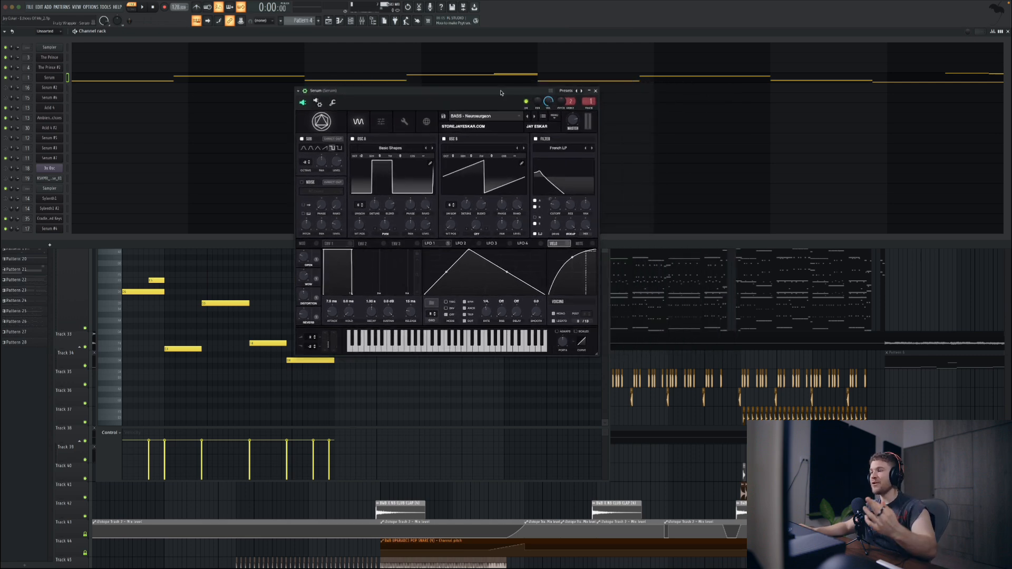
left_click(476, 114)
mouse_move(486, 136)
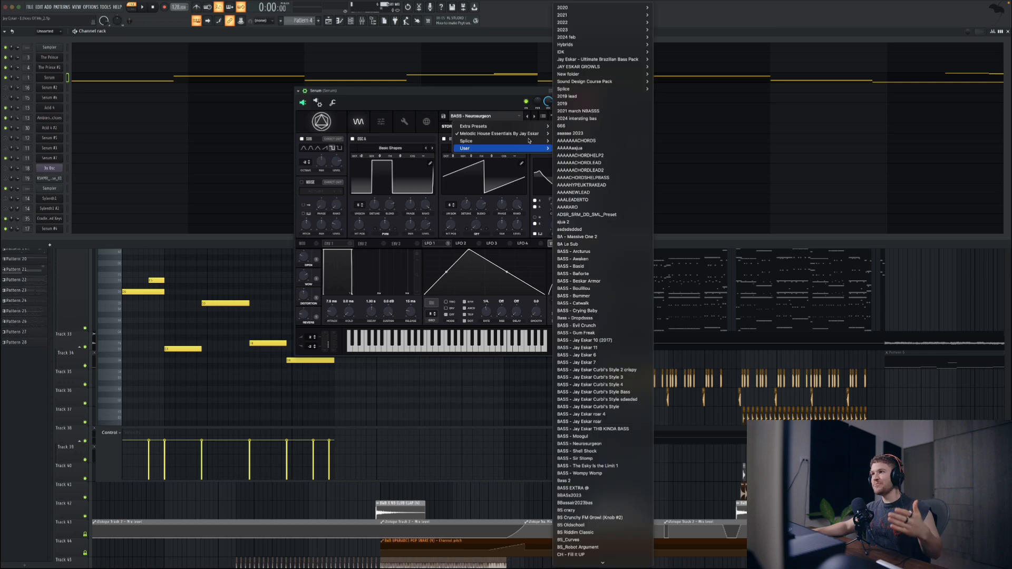
left_click(466, 104)
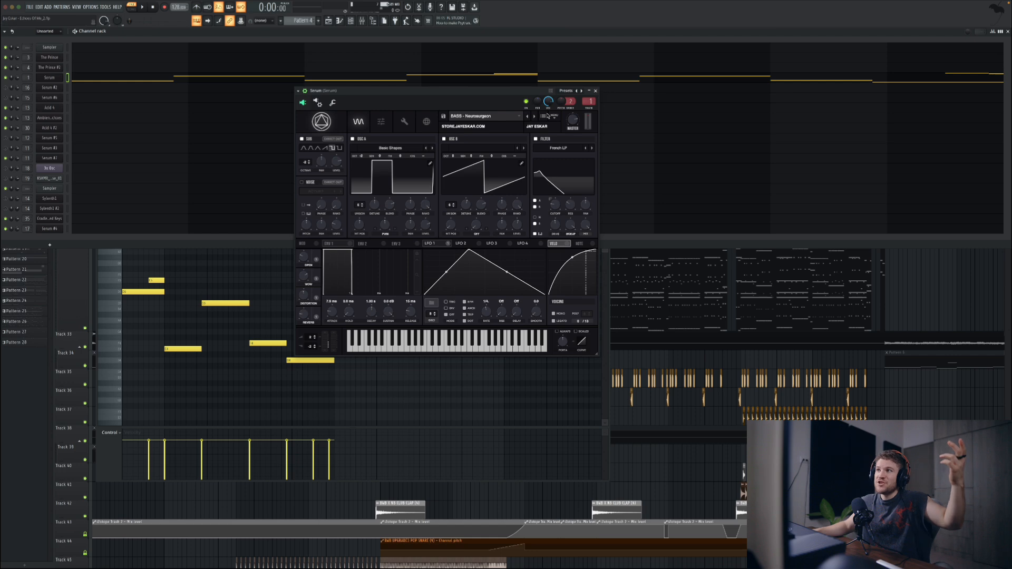
left_click(596, 91)
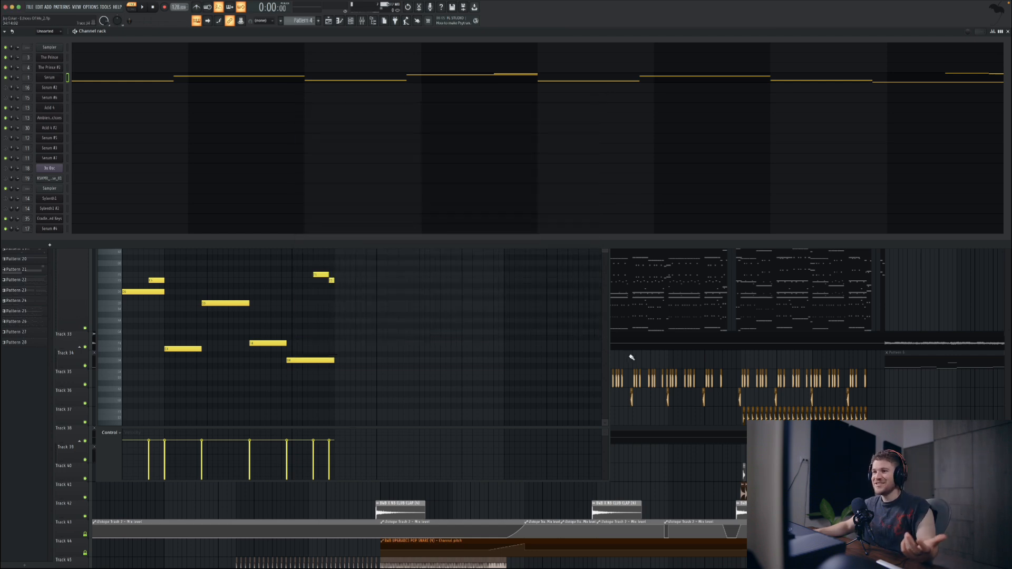
Step: Close the open windows, return to the start of the song in the playlist, and switch playback to song mode
key("F12")
scroll(458, 250, "left", 5)
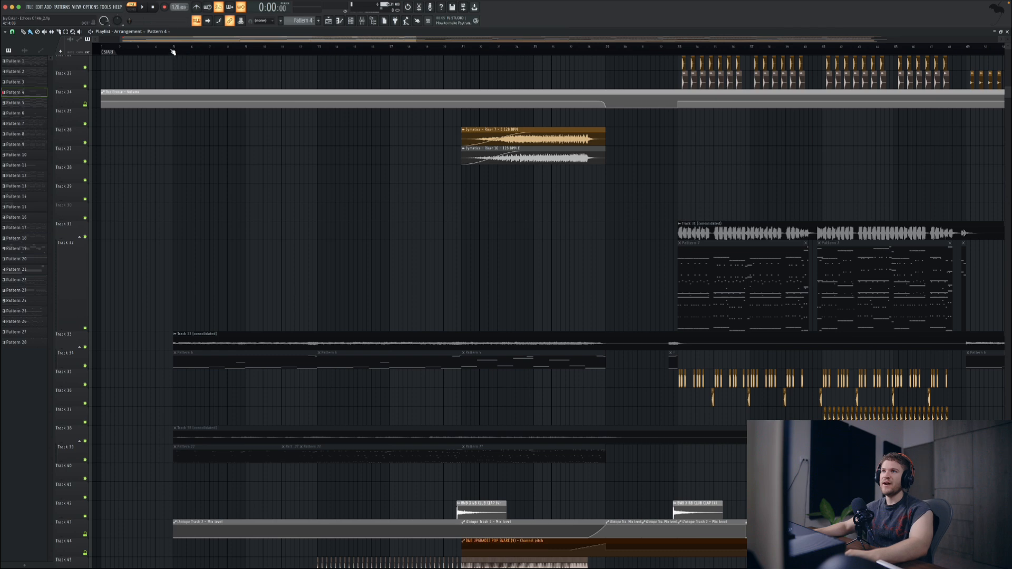
key("l")
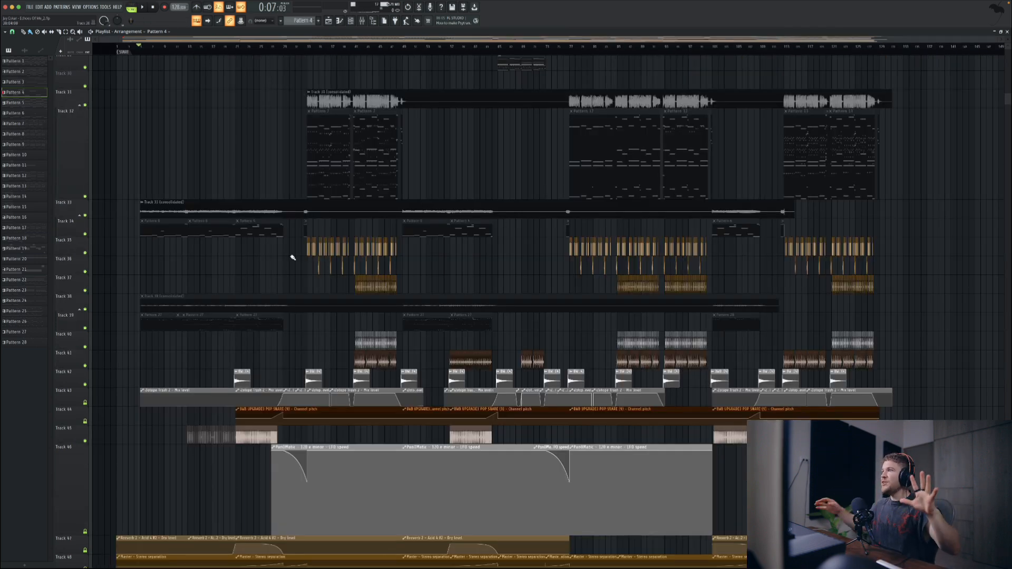
Step: Mute Track 27 in the playlist and play the second drop from its start without that layer
scroll(292, 258, "right", 8)
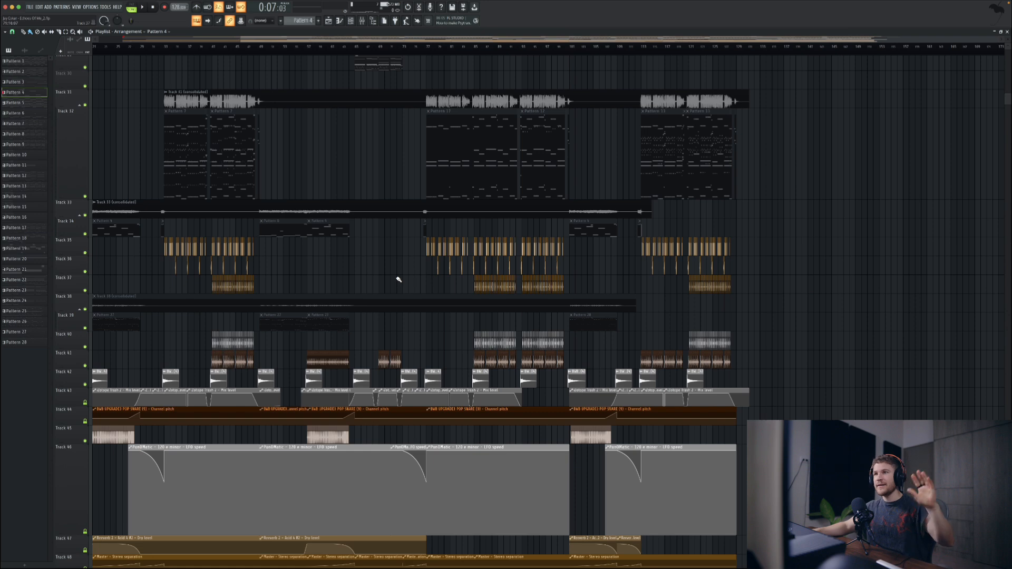
scroll(334, 278, "left", 3)
scroll(334, 278, "up", 9)
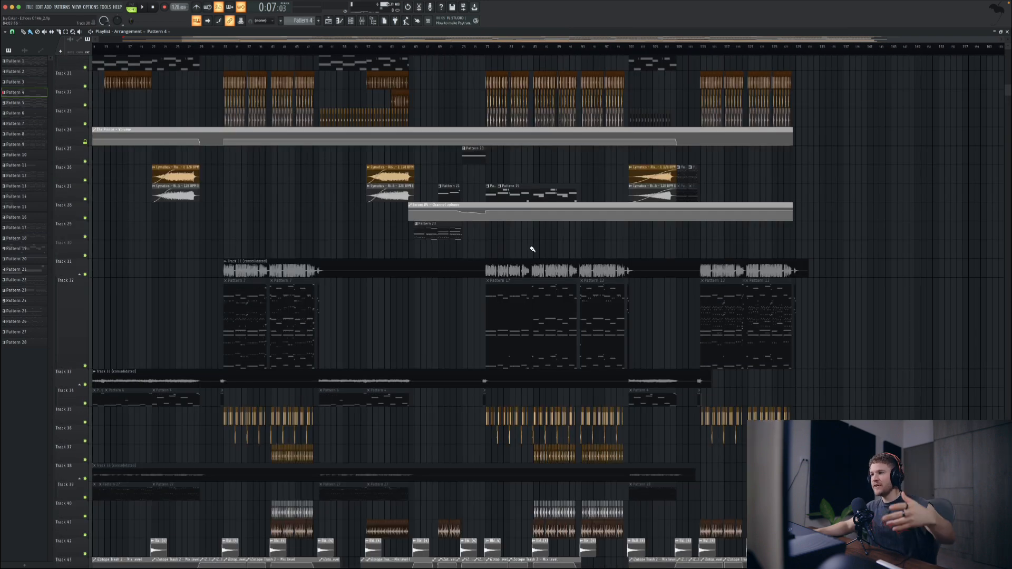
left_click(488, 47)
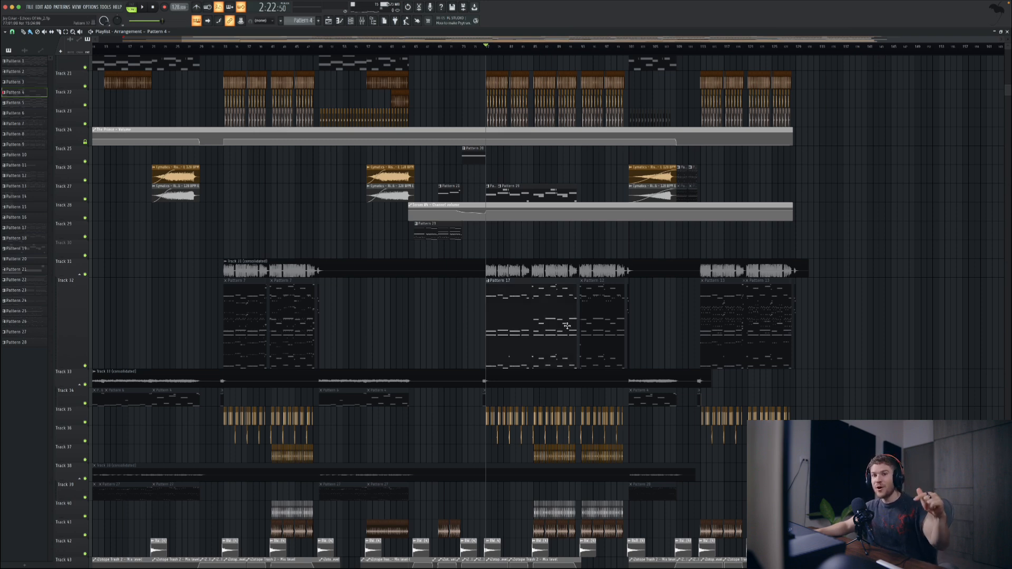
left_click(85, 199)
key("space")
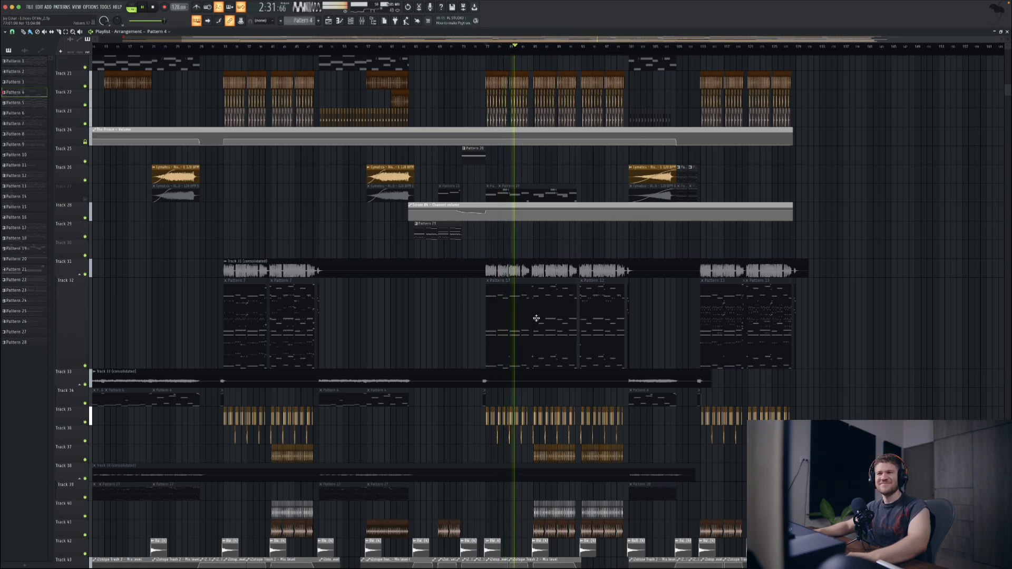
key("space")
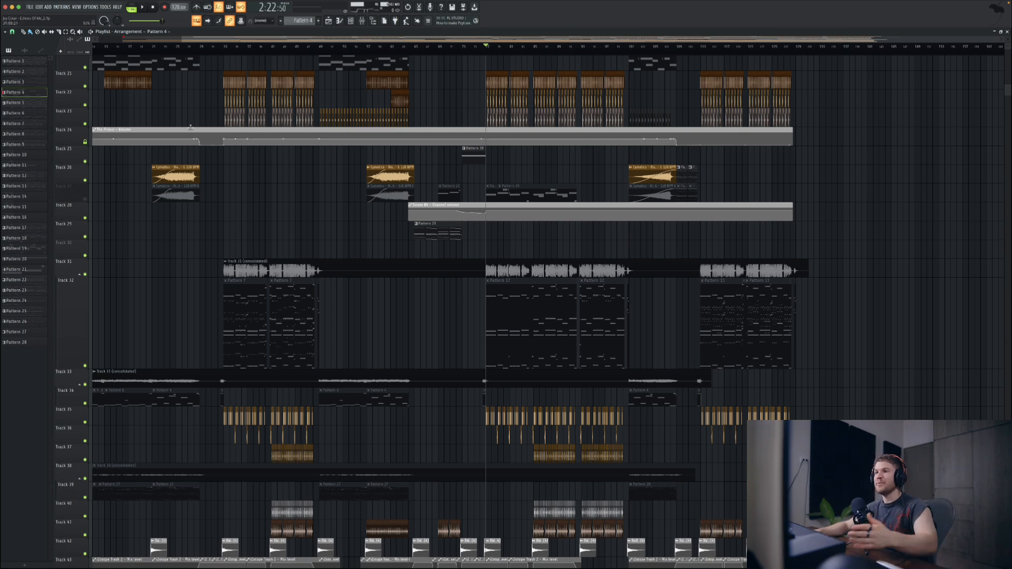
Step: Play the opening of the first drop for comparison, briefly showing and hiding the channel rack before stopping
left_click(225, 47)
key("space")
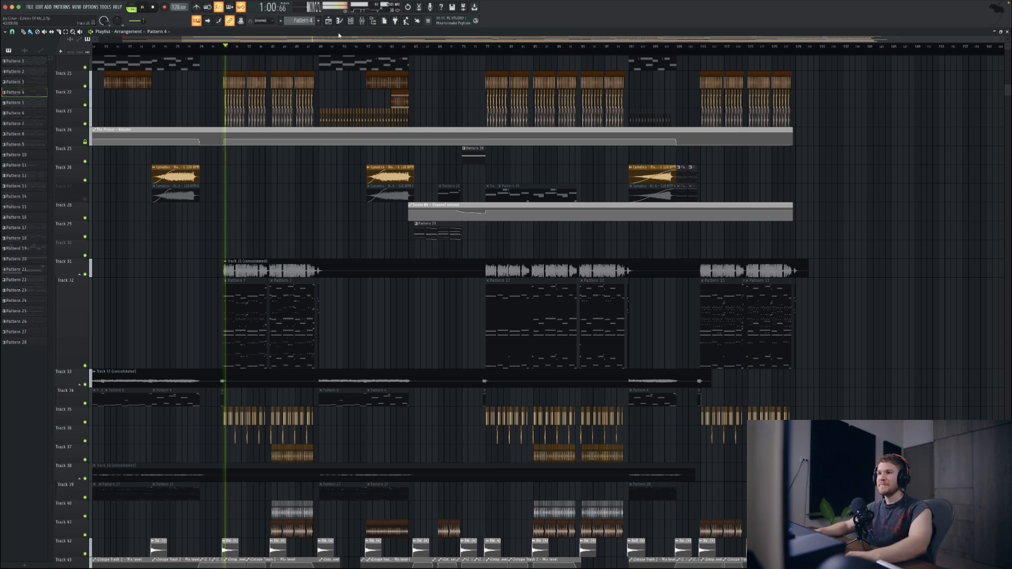
left_click(357, 21)
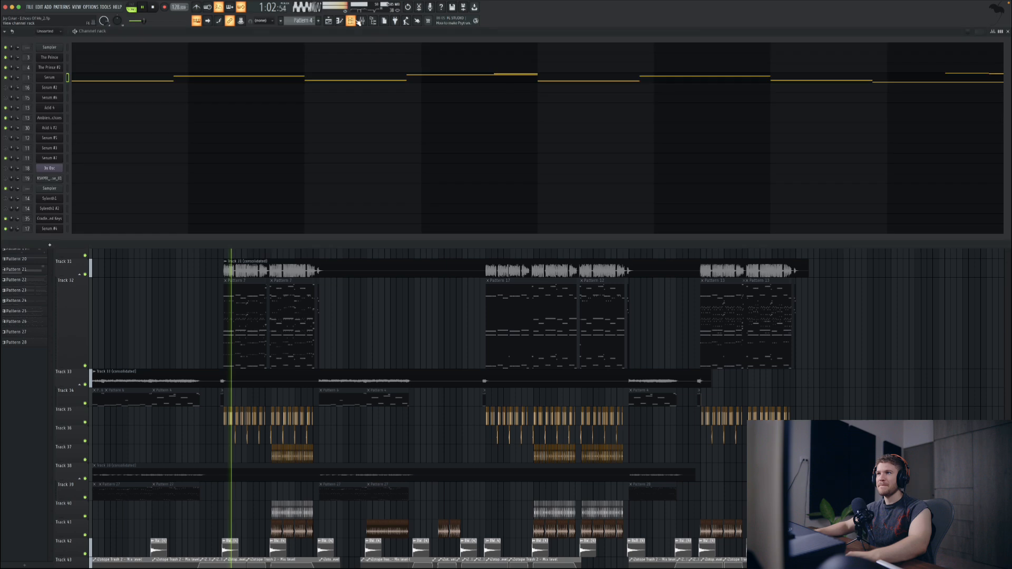
left_click(357, 21)
key("space")
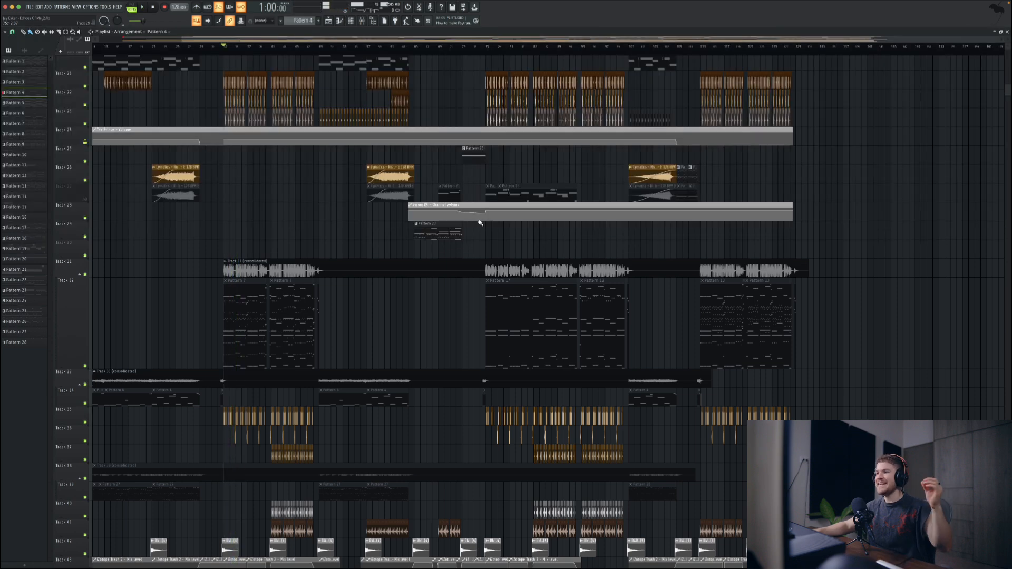
Step: Play the opening of the third drop from 3:30 and stop playback
left_click(701, 46)
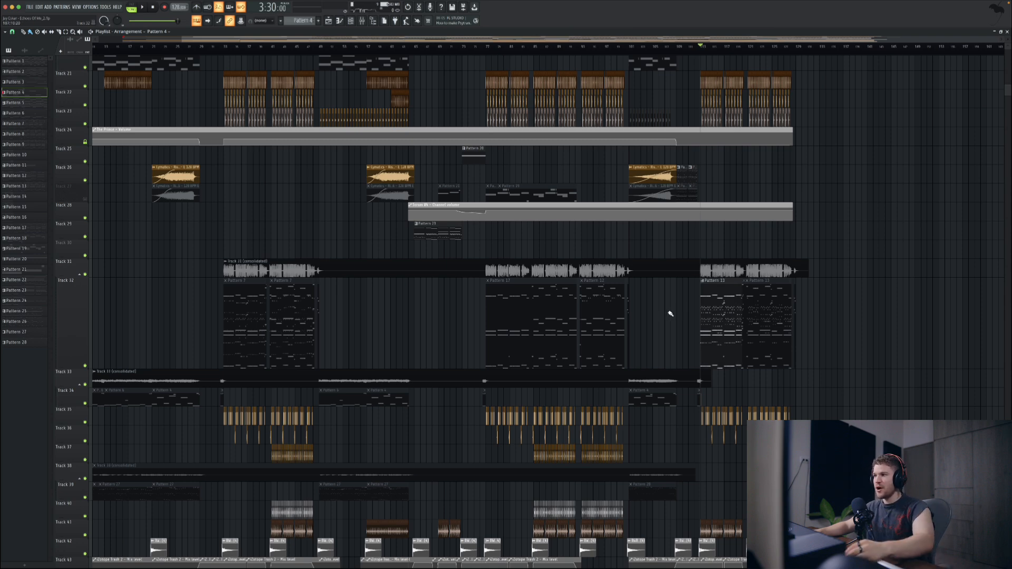
key("space")
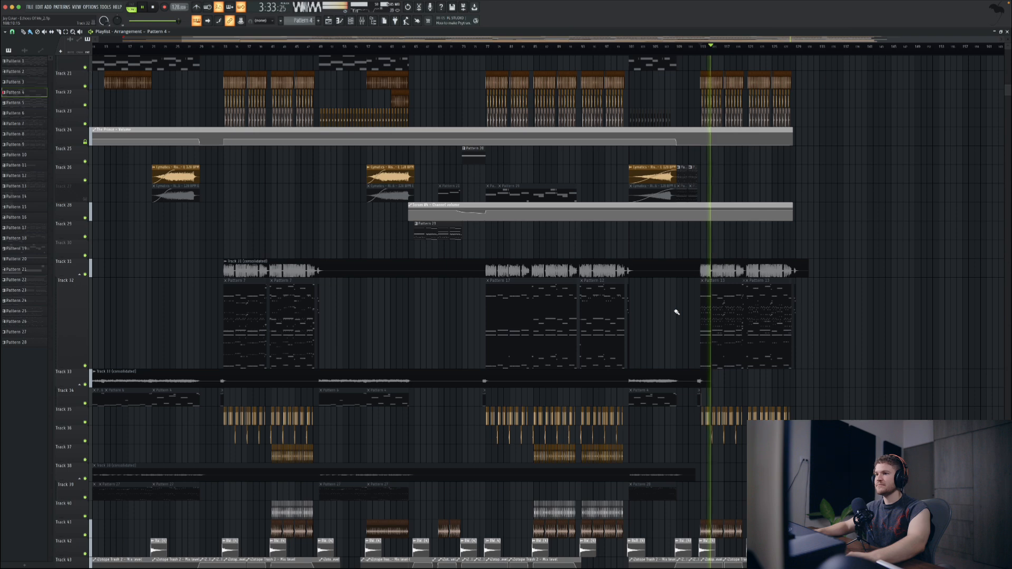
key("space")
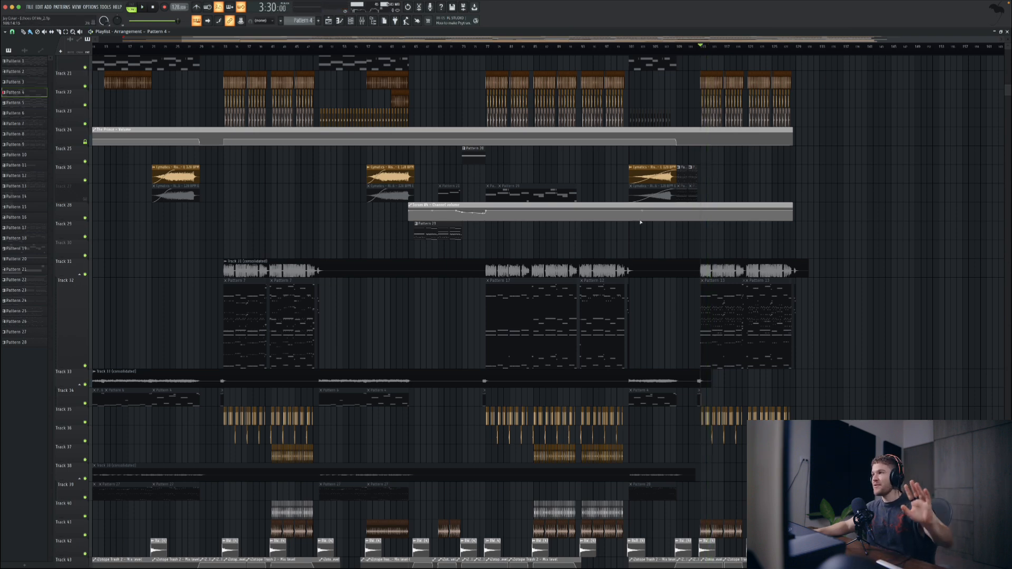
Step: View Pattern 19's Serum #4 notes, close them, and play the second drop with Track 27 unmuted
left_click(487, 47)
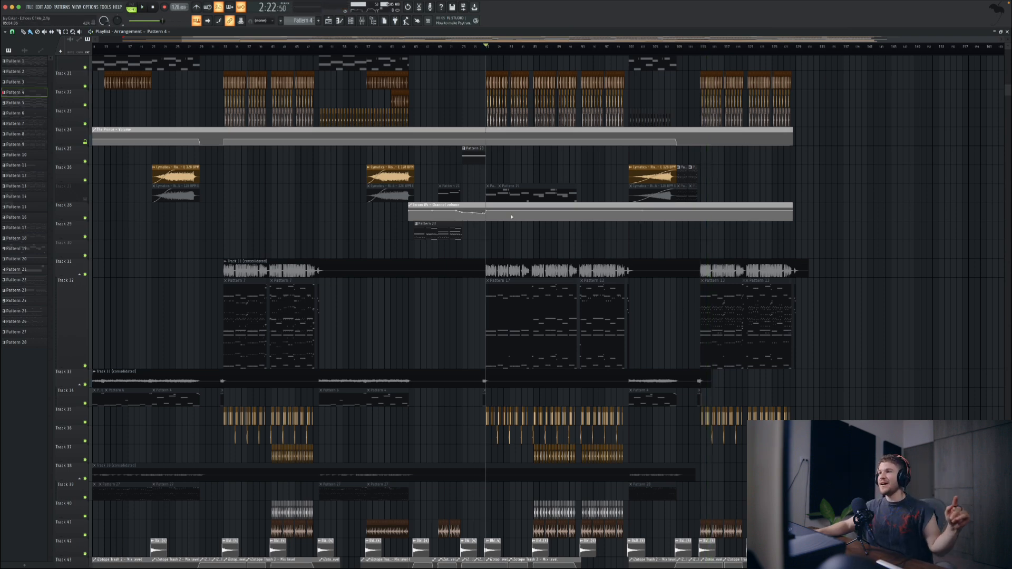
double_click(499, 195)
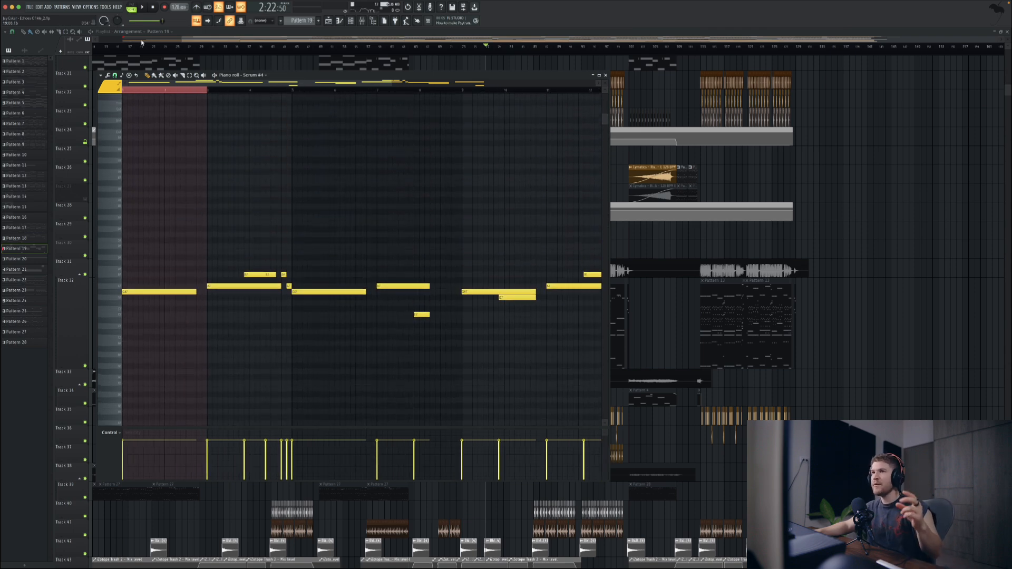
key("space")
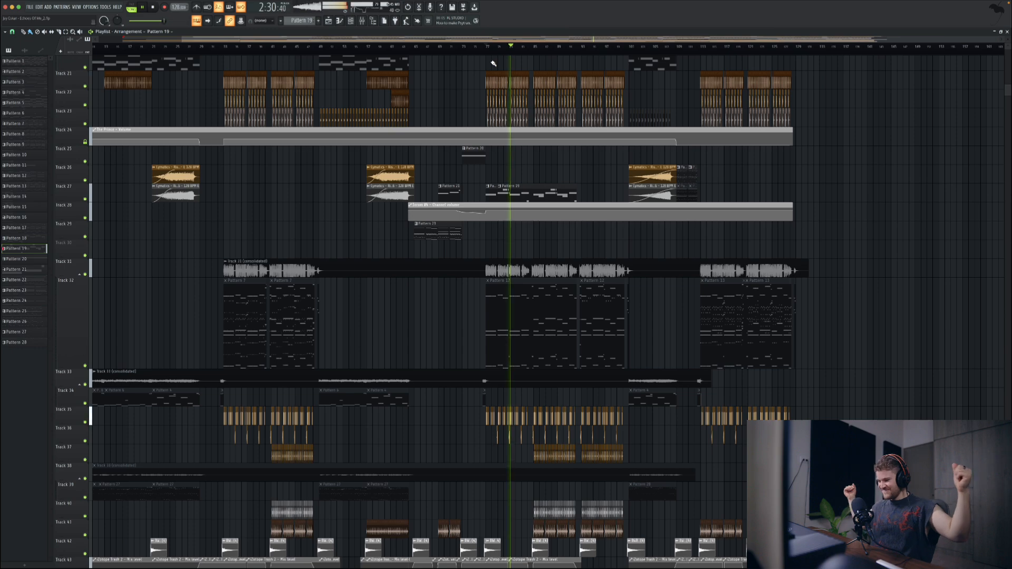
scroll(497, 309, "up", 3)
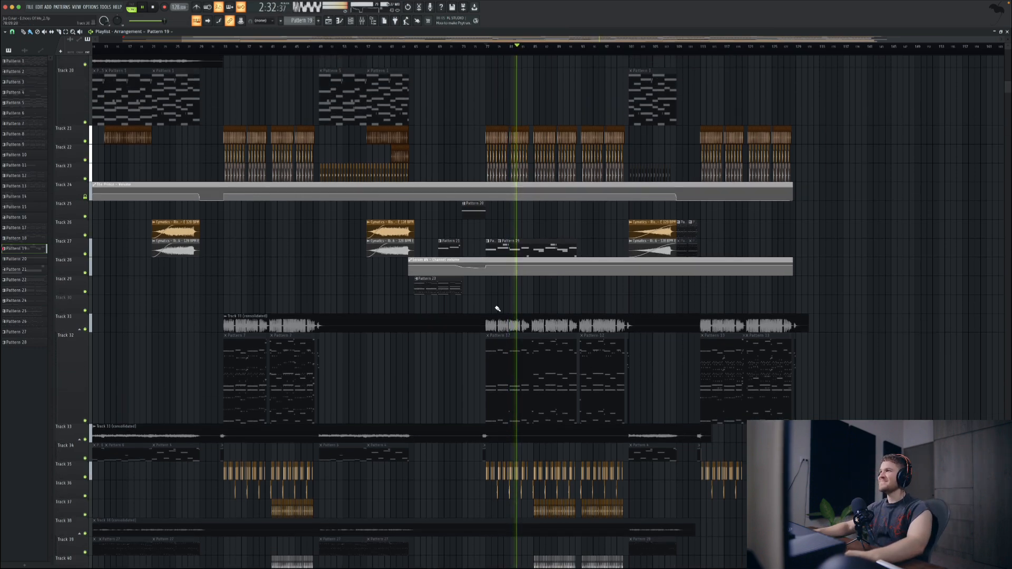
scroll(497, 308, "up", 11)
key("space")
scroll(468, 262, "down", 15)
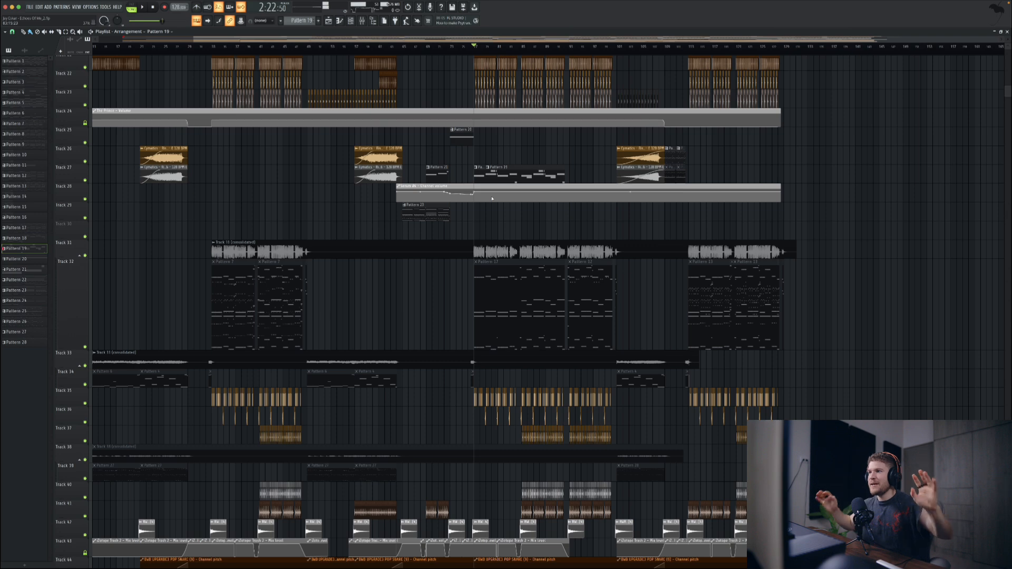
Step: Reopen Pattern 19's Serum #4 piano roll and select the notes in its first eight bars
double_click(483, 175)
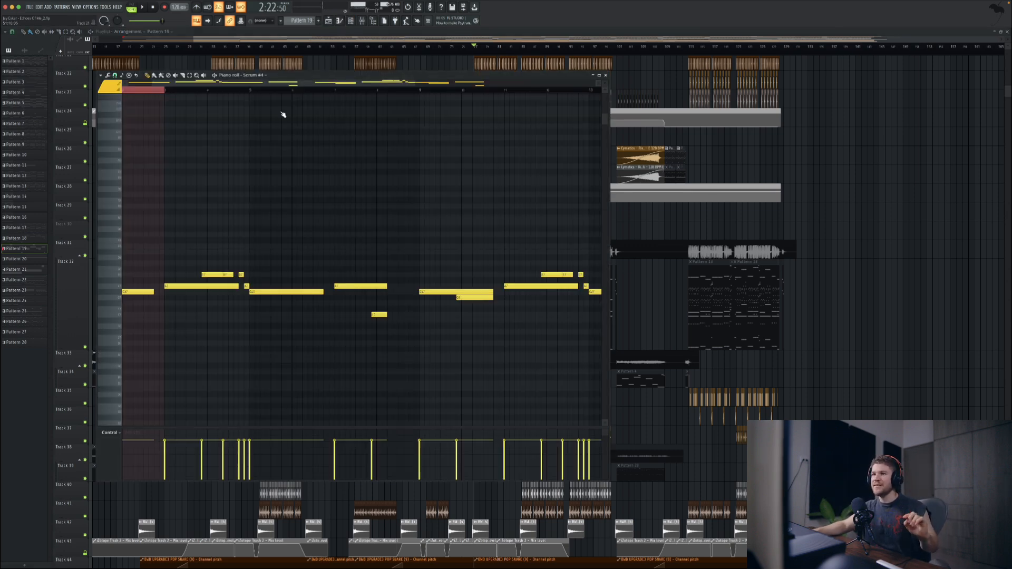
scroll(206, 226, "left", 2)
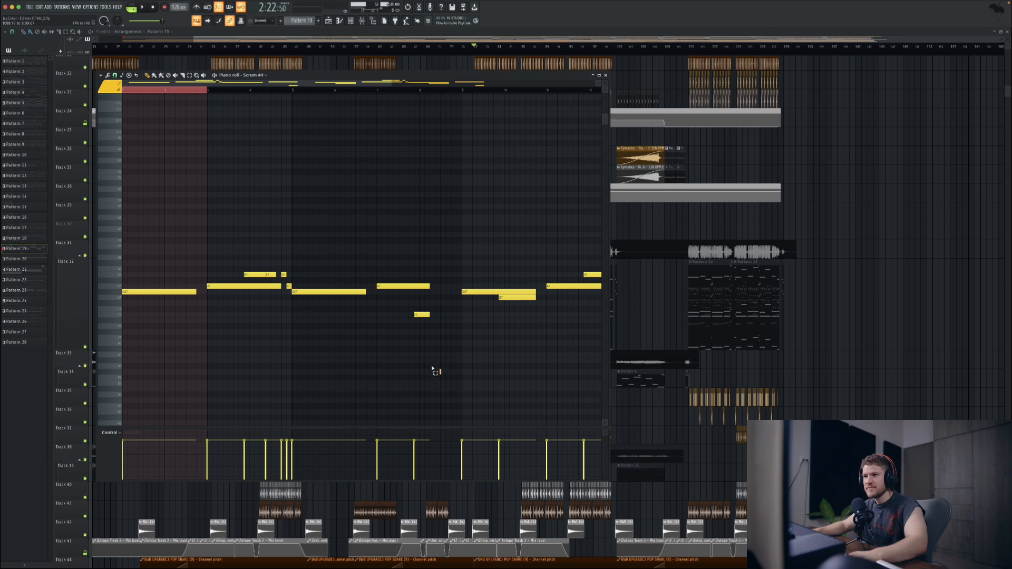
left_click_drag(442, 376, 122, 185)
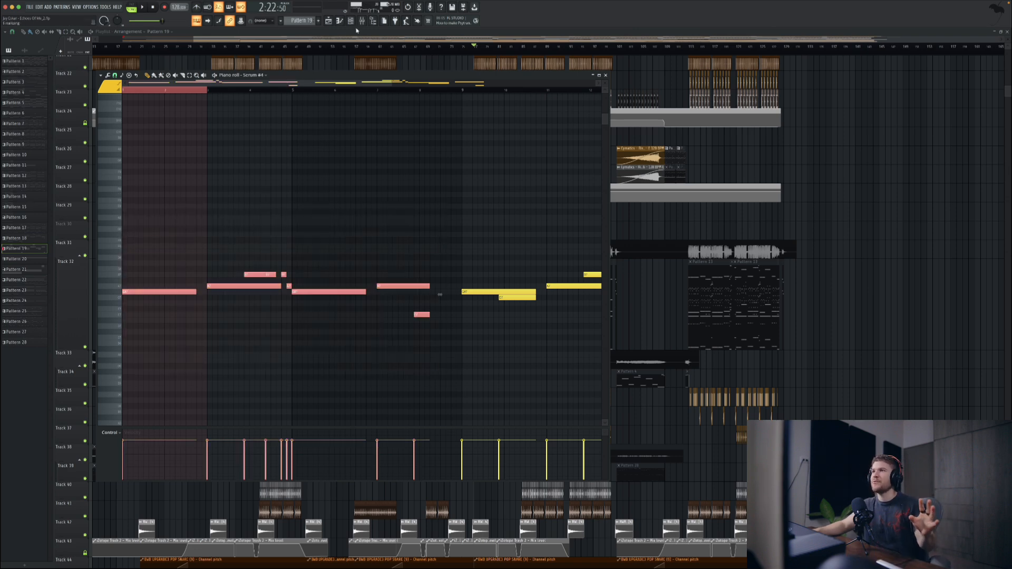
Step: Open the Serum #4 plug-in from the channel rack, look at its oscillators and effects, and close it
key("F6")
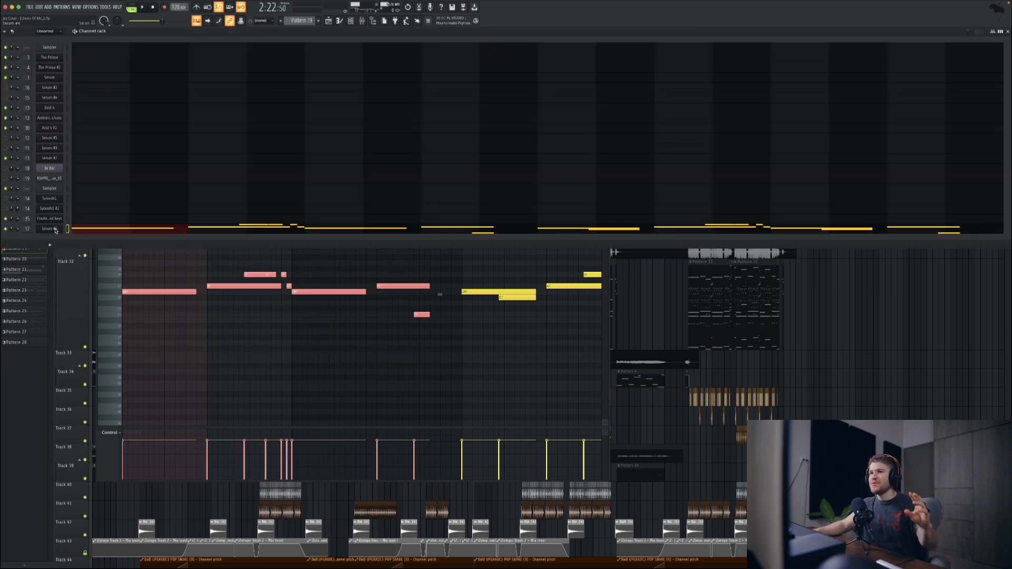
left_click(60, 231)
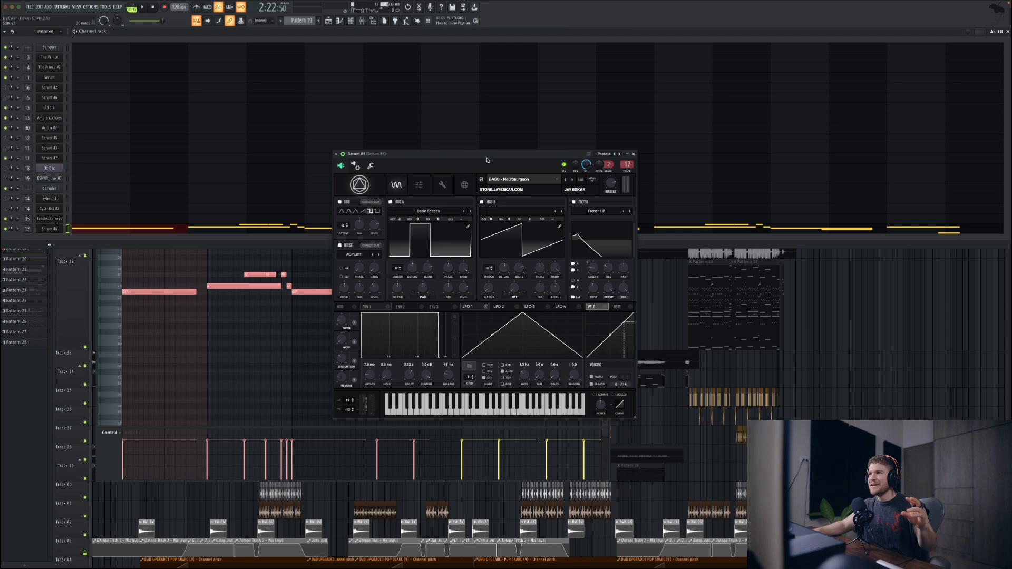
left_click_drag(486, 159, 412, 143)
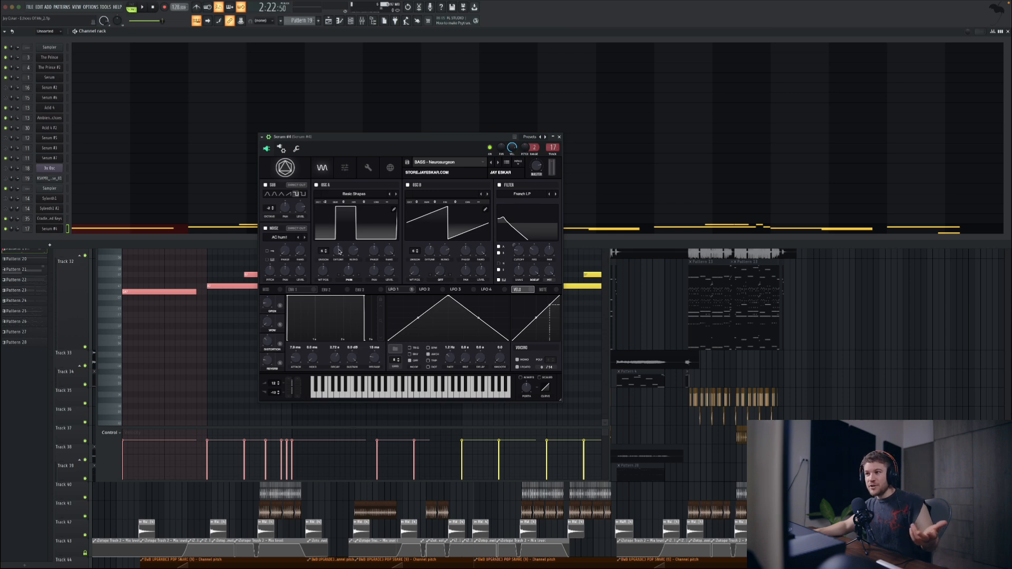
left_click(345, 168)
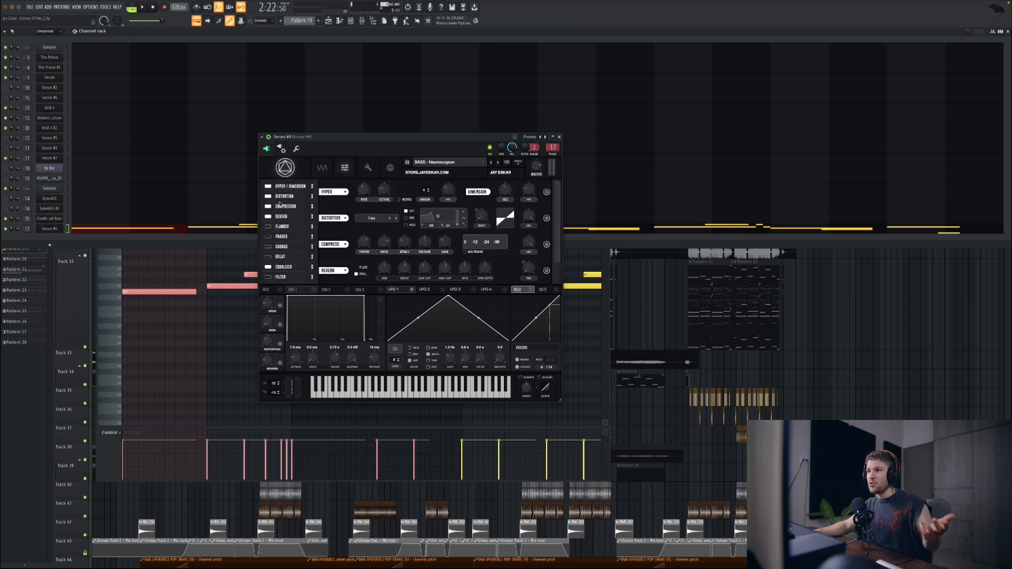
left_click(559, 137)
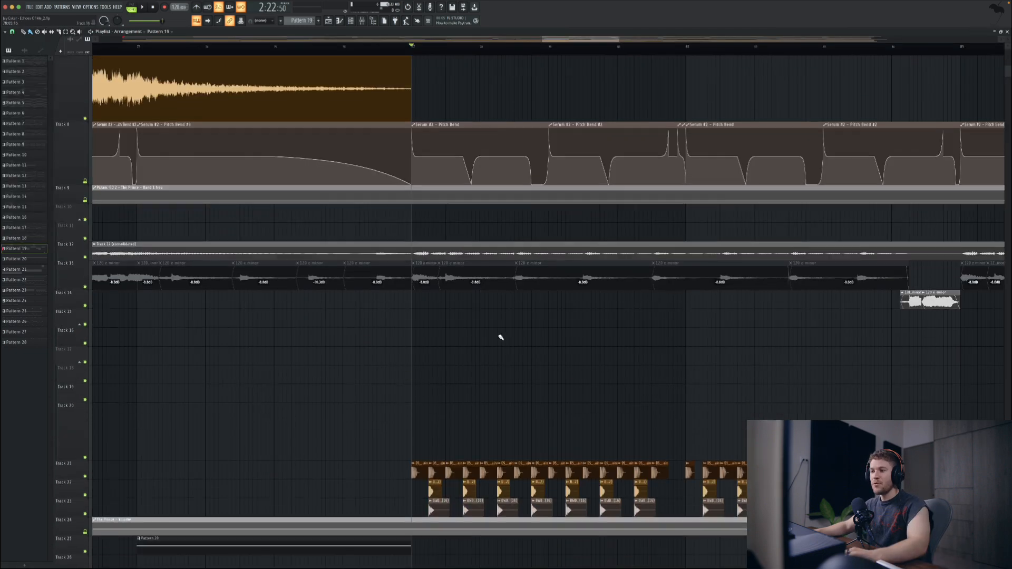
Step: Play the second drop with Track 27 soloed and examine the Serum pitch bend and LFO amount automation clips
scroll(501, 337, "down", 2)
mouse_move(459, 122)
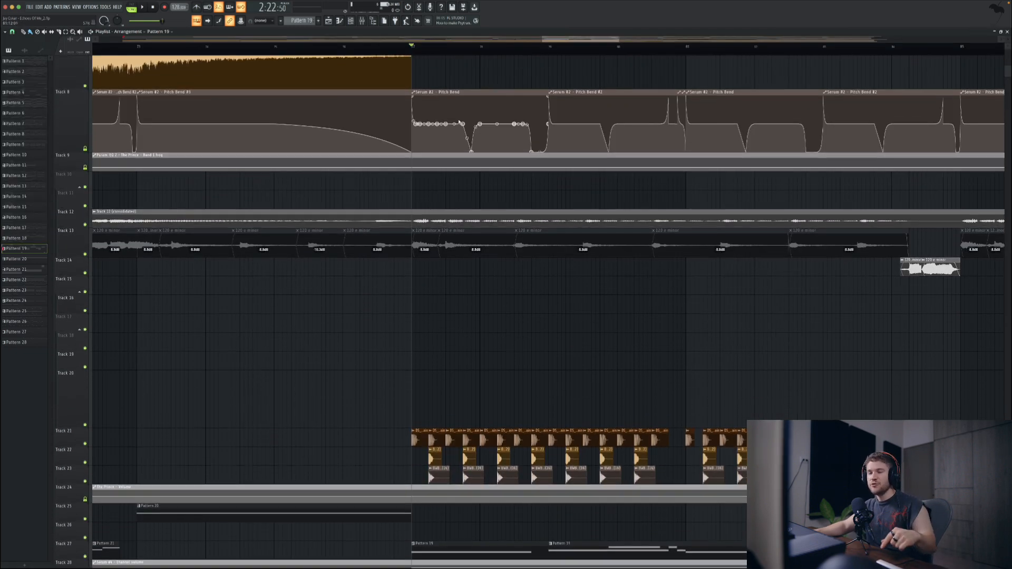
scroll(548, 318, "down", 5)
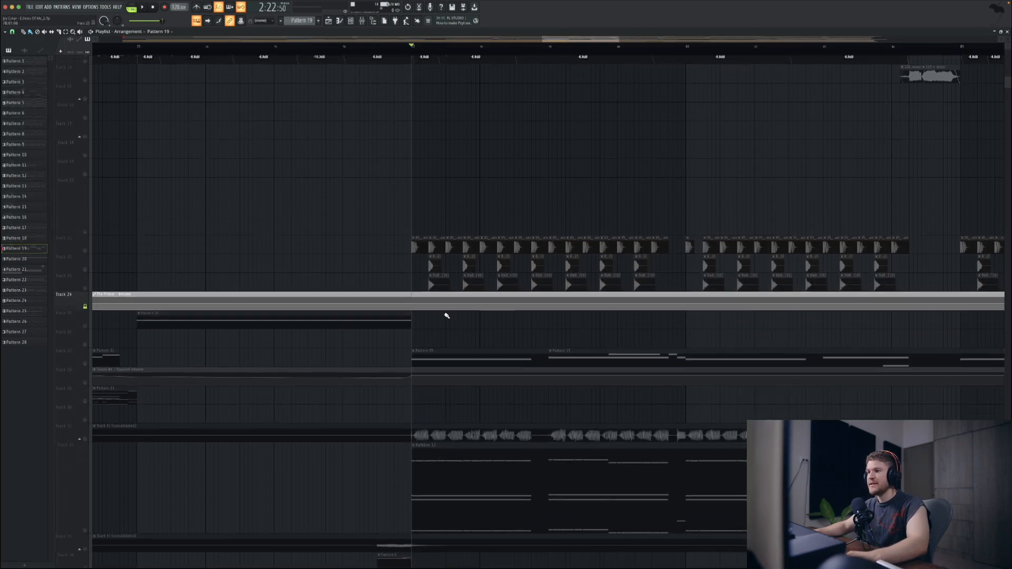
scroll(463, 309, "up", 6)
key("space")
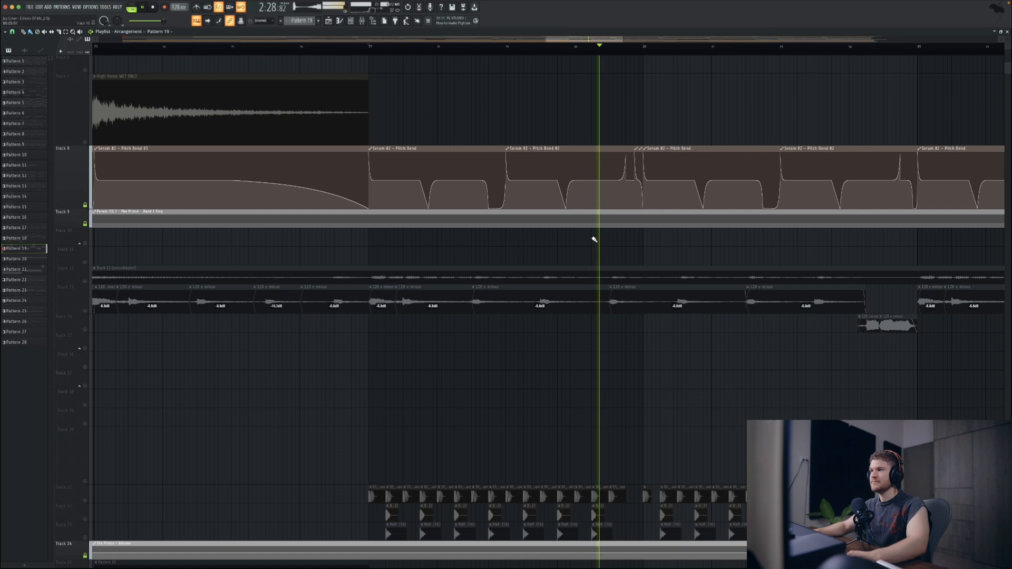
scroll(586, 229, "up", 5)
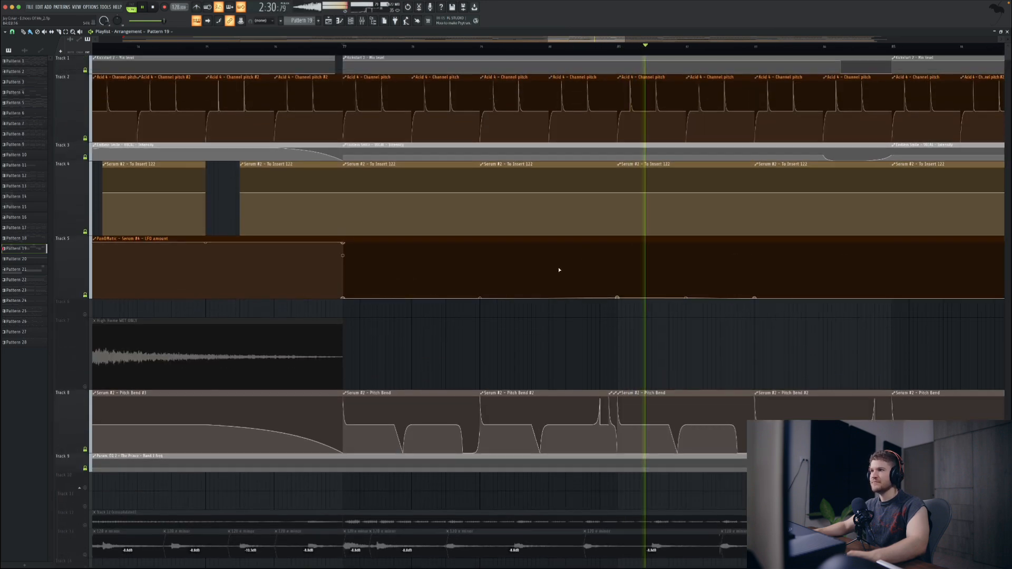
key("space")
scroll(497, 324, "down", 3)
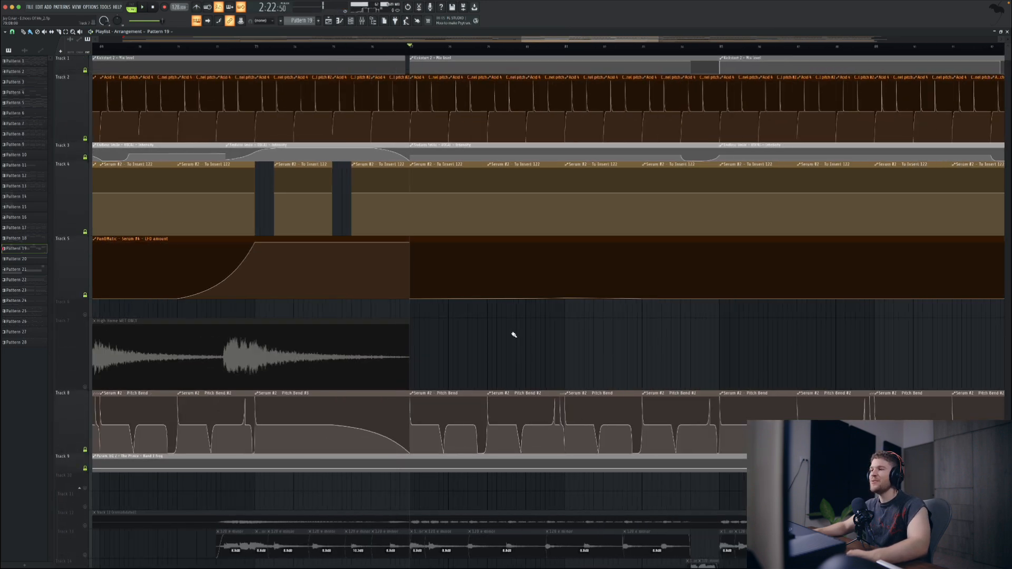
Step: Turn off Track 27's solo and play the second drop with all tracks
scroll(524, 364, "down", 10)
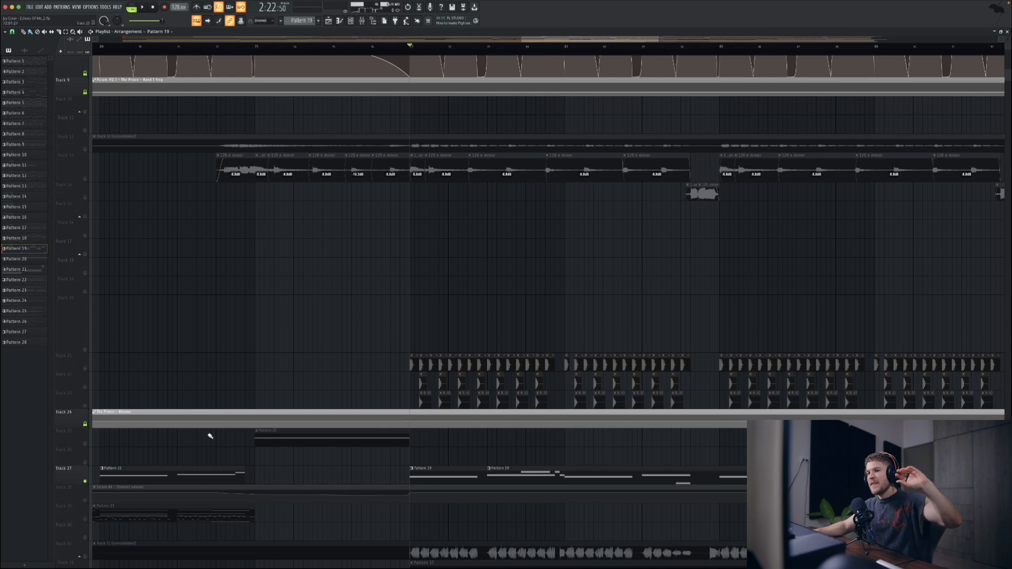
left_click(86, 483)
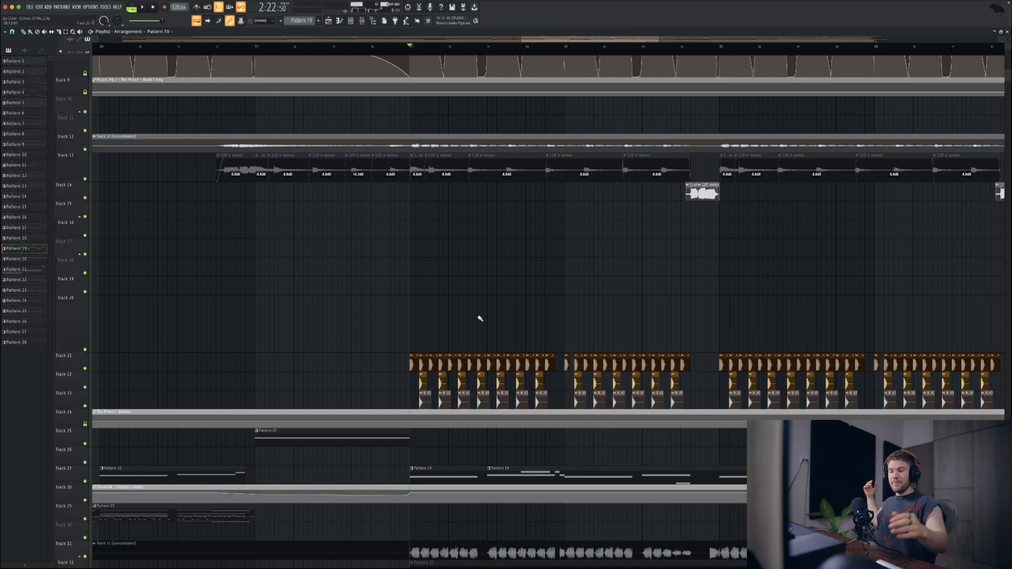
key("space")
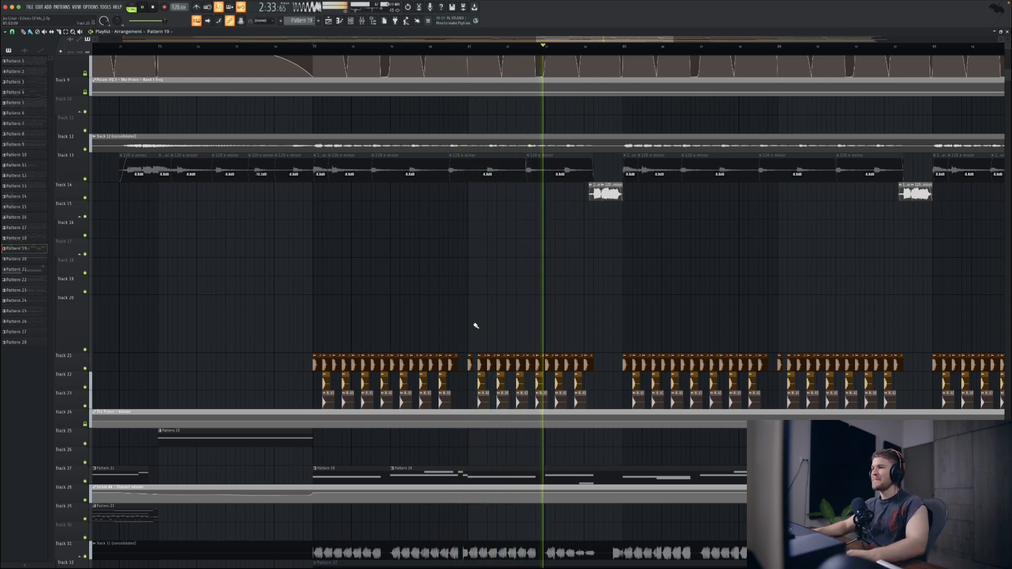
scroll(486, 328, "down", 8)
key("space")
scroll(565, 322, "right", 5)
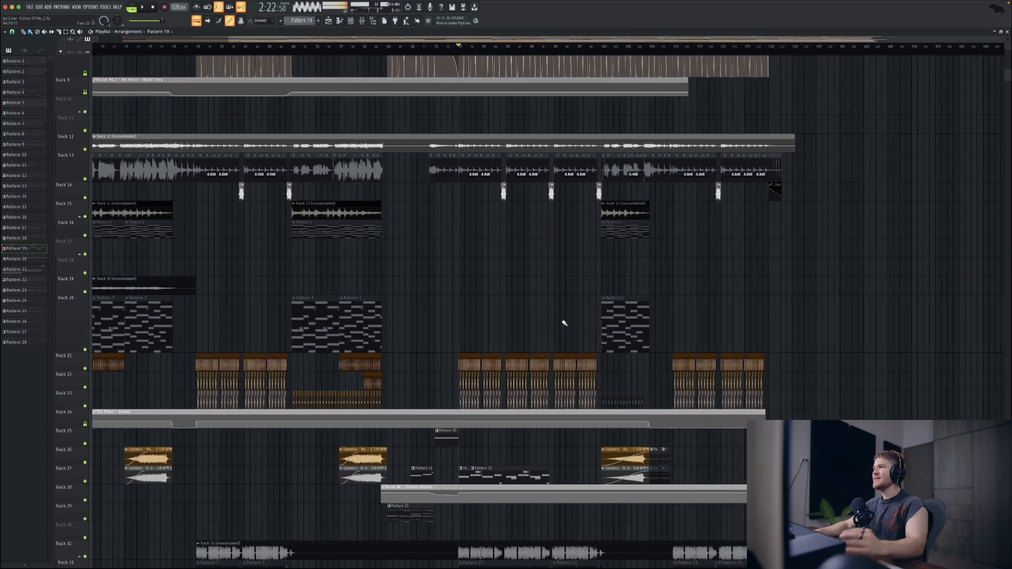
Step: Open Pattern 26's notes from the clip just before the third drop and show the channel rack
scroll(569, 324, "down", 5)
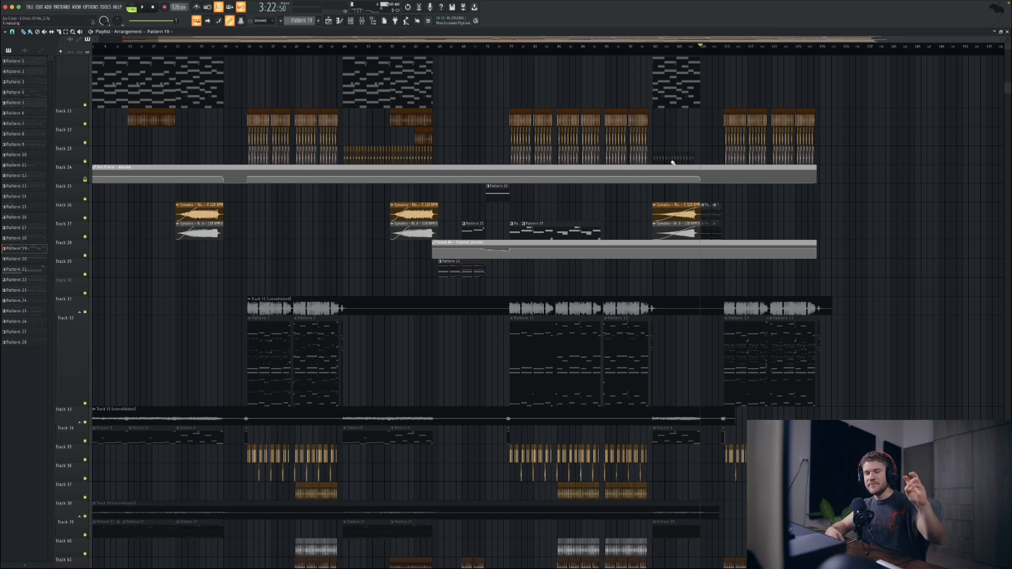
double_click(705, 216)
key("F6")
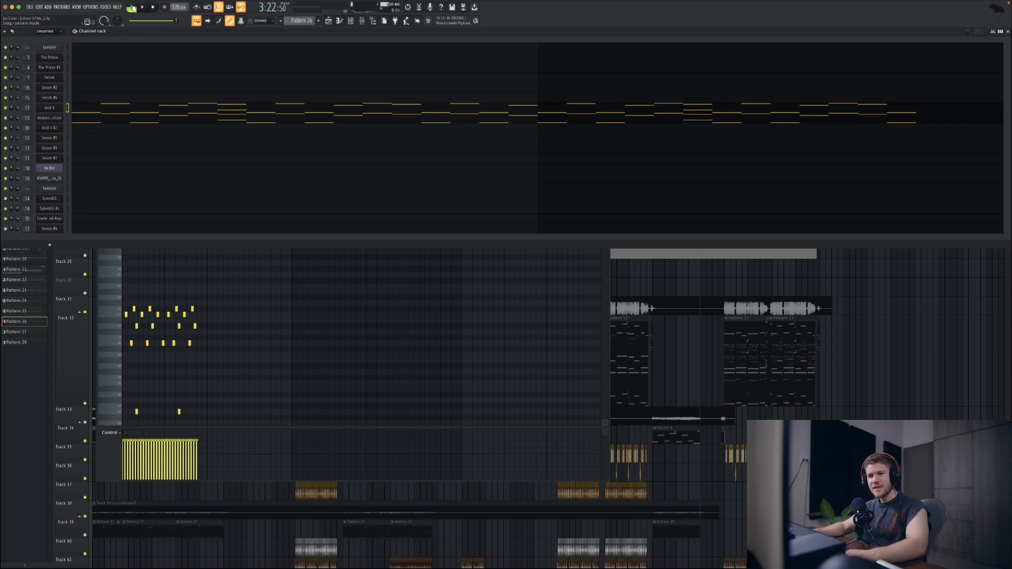
Step: Open Pattern 26's Acid 4 channel in the piano roll, examine its high and low notes, and close the piano roll
left_click(127, 109)
left_click(138, 108)
scroll(236, 321, "down", 3)
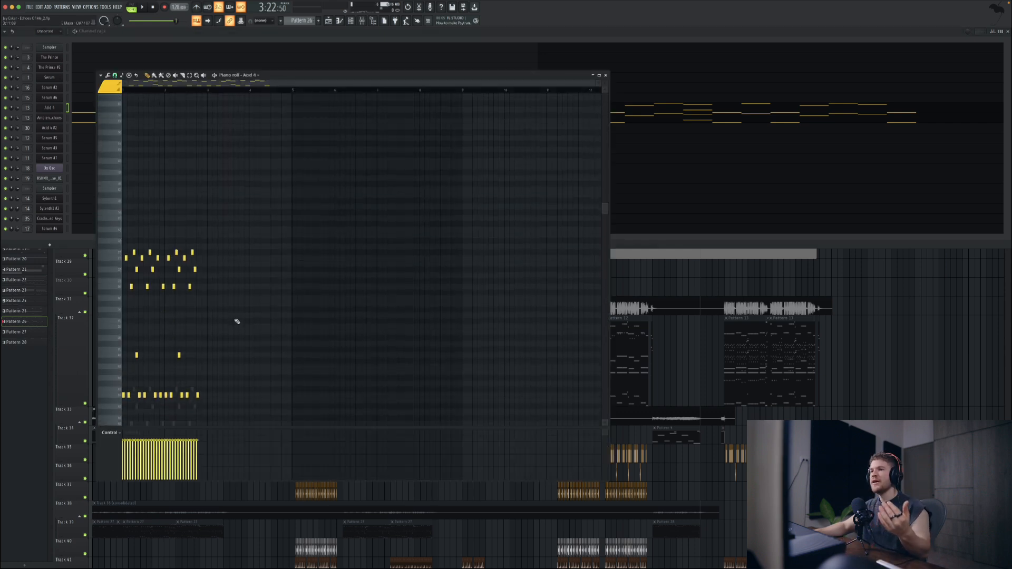
scroll(237, 321, "down", 3)
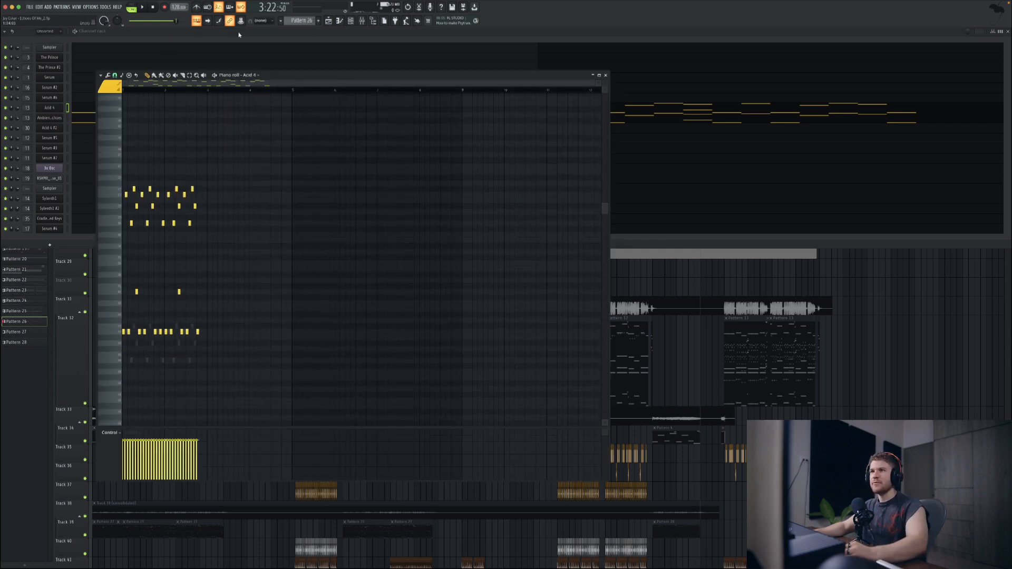
left_click(606, 76)
Step: Play Pattern 26 by itself and examine the Serum #2 insert's levels and effects chain in the mixer
key("space")
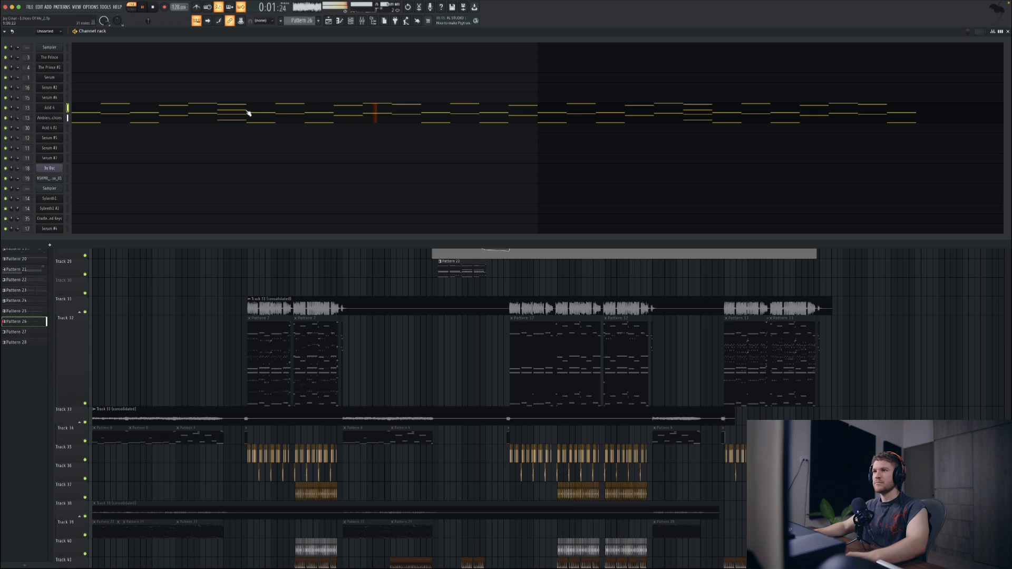
left_click(361, 20)
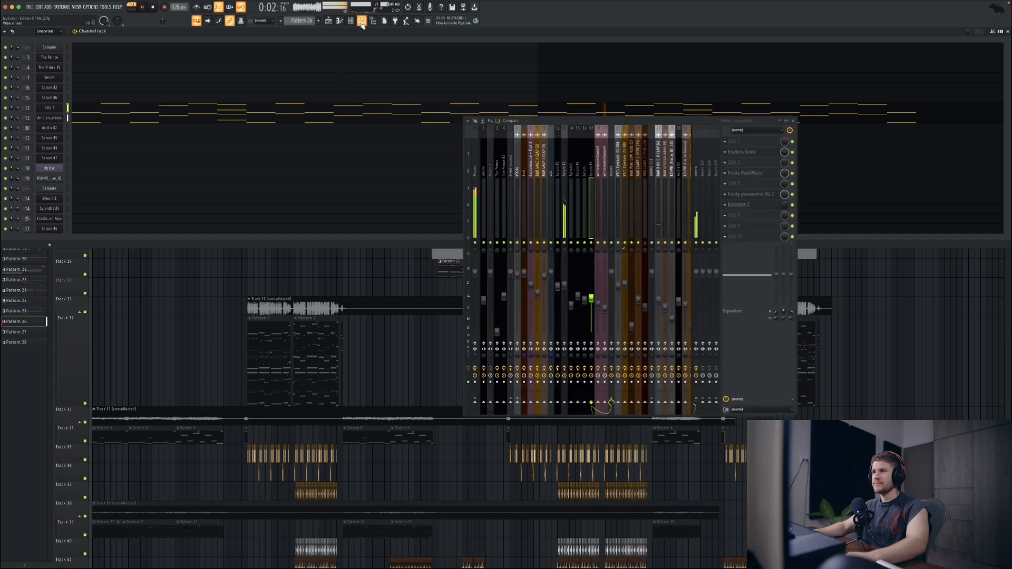
left_click(568, 184)
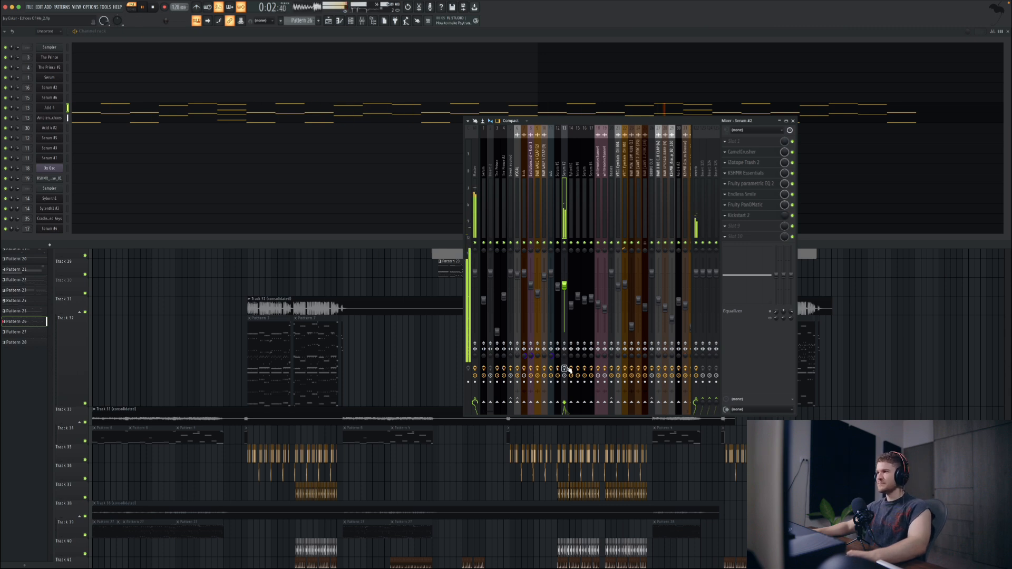
key("space")
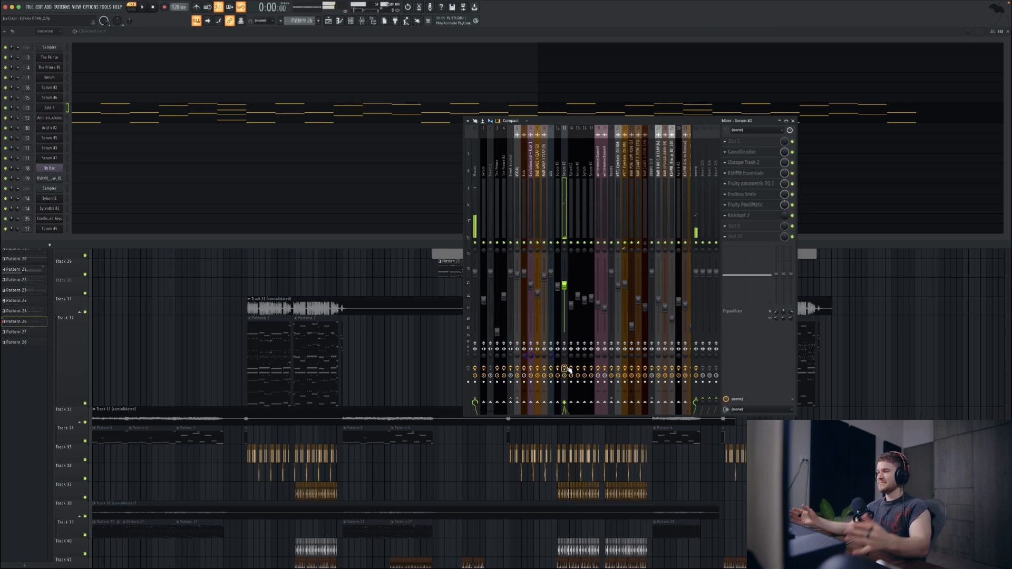
key("space")
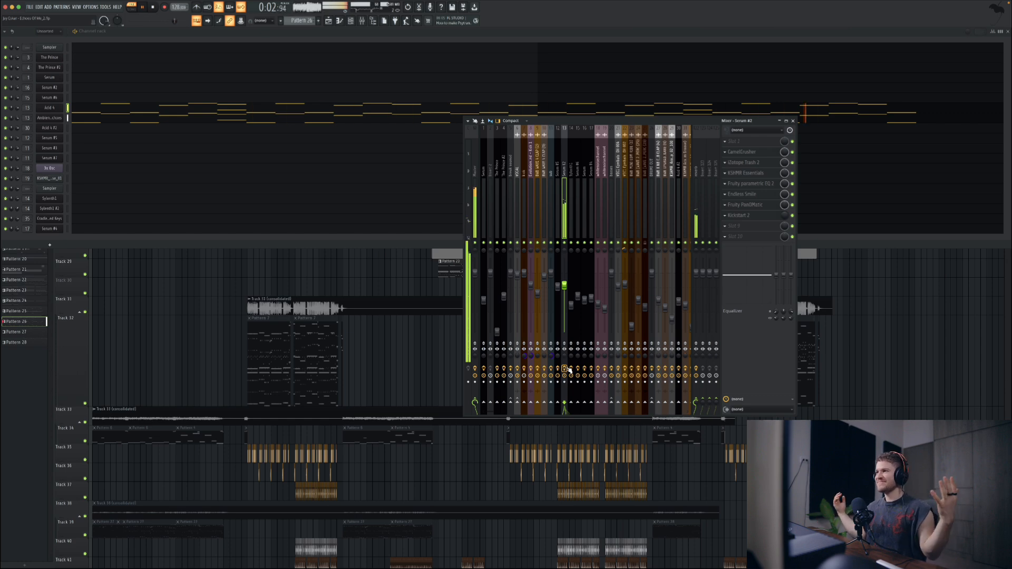
left_click(924, 362)
key("space")
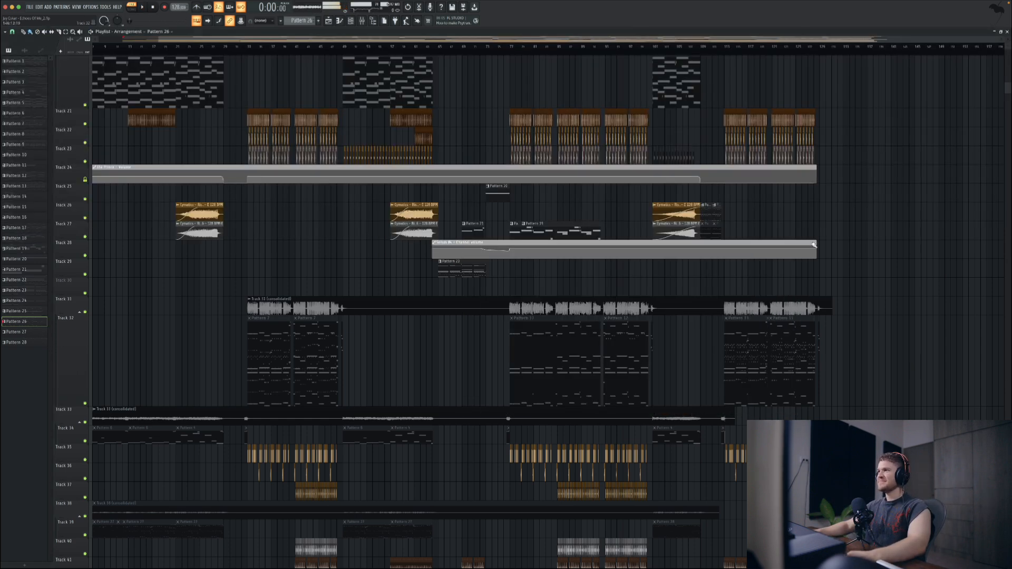
Step: Play the song from just before the third drop through into the drop
left_click(716, 51)
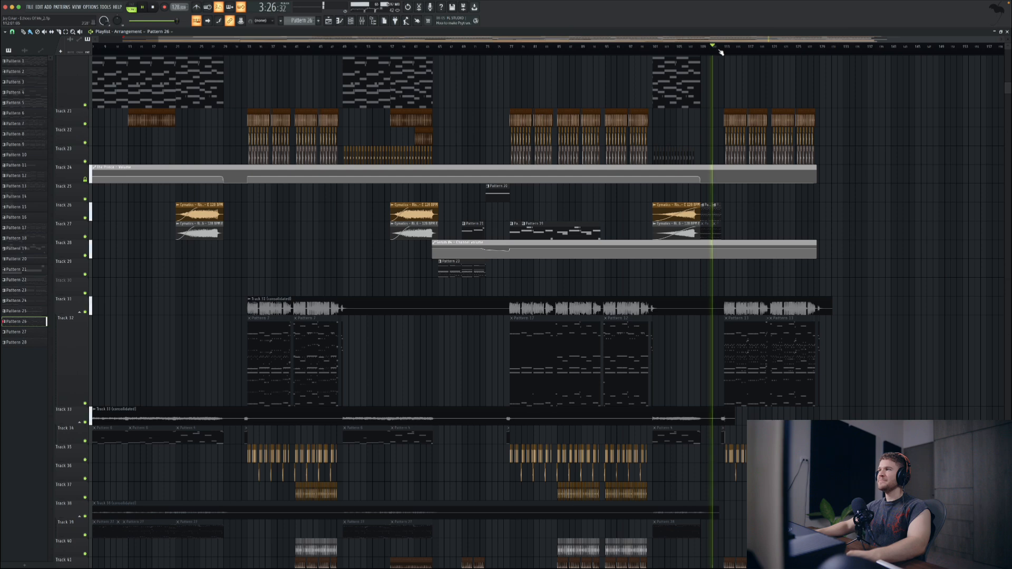
scroll(744, 89, "right", 3)
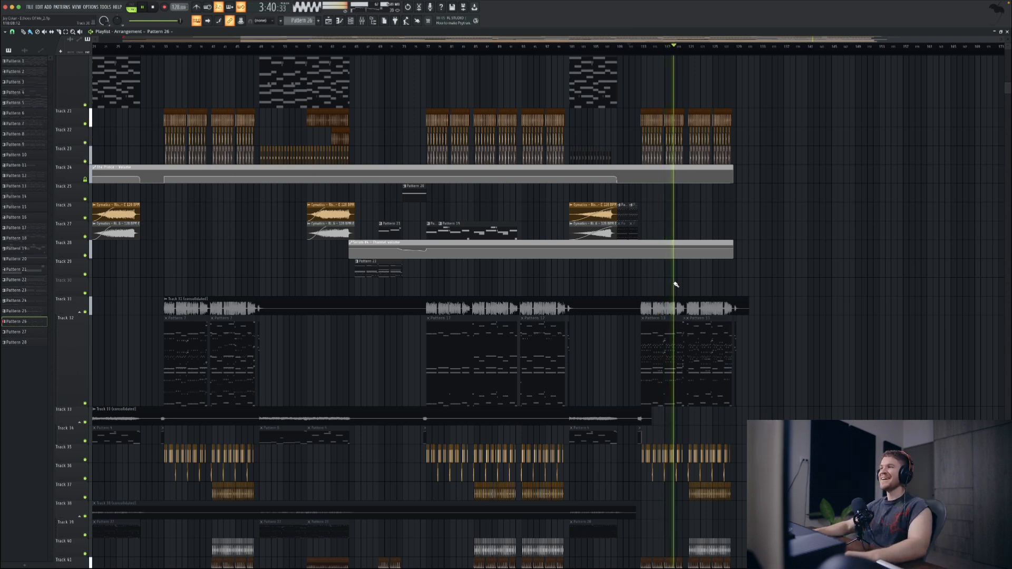
key("space")
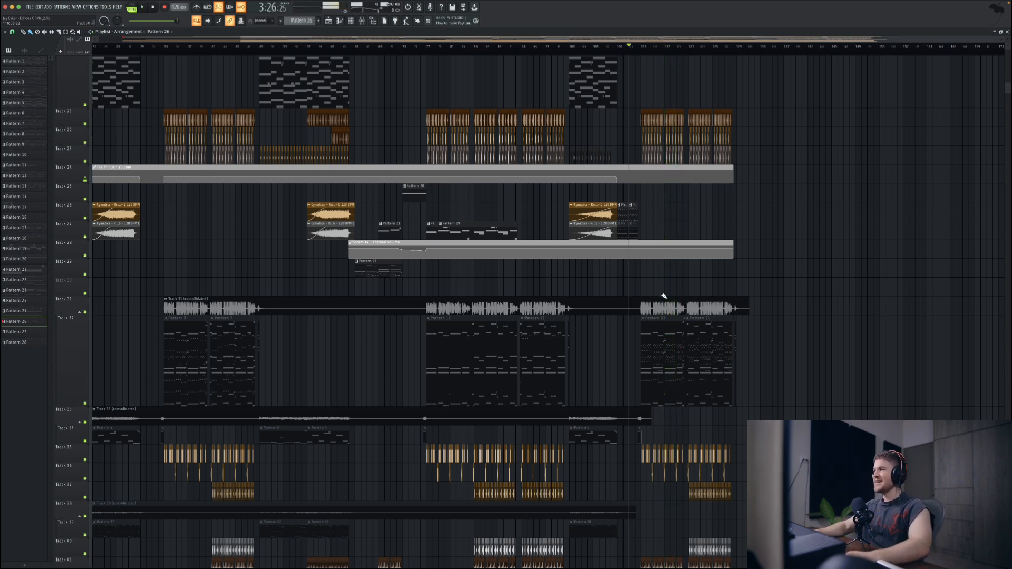
Step: Look over the arrangement of the second and third drops and the Pattern 26 clips before the third drop
scroll(663, 296, "up", 3)
scroll(743, 278, "down", 2)
scroll(742, 278, "right", 3)
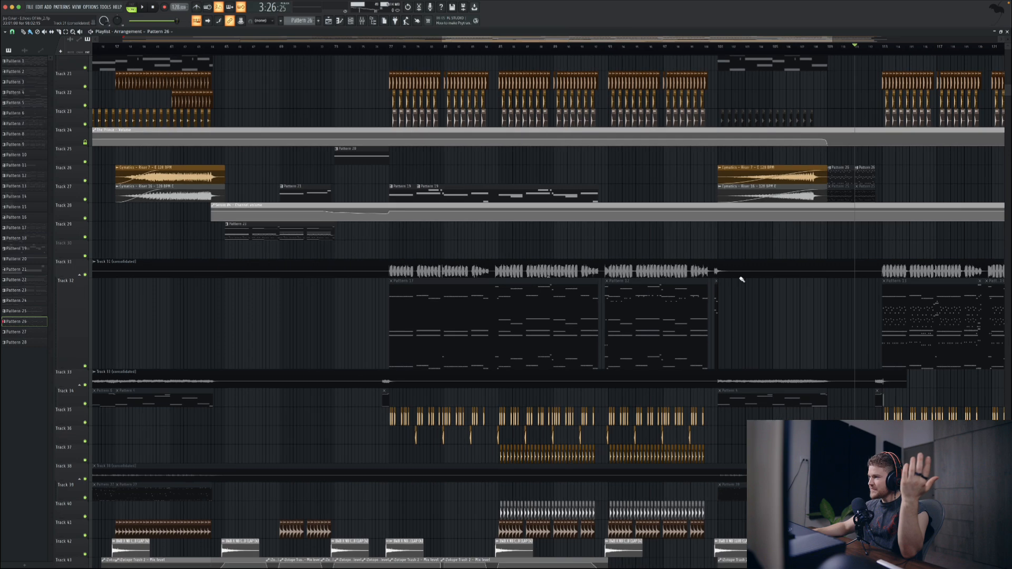
scroll(742, 279, "up", 4)
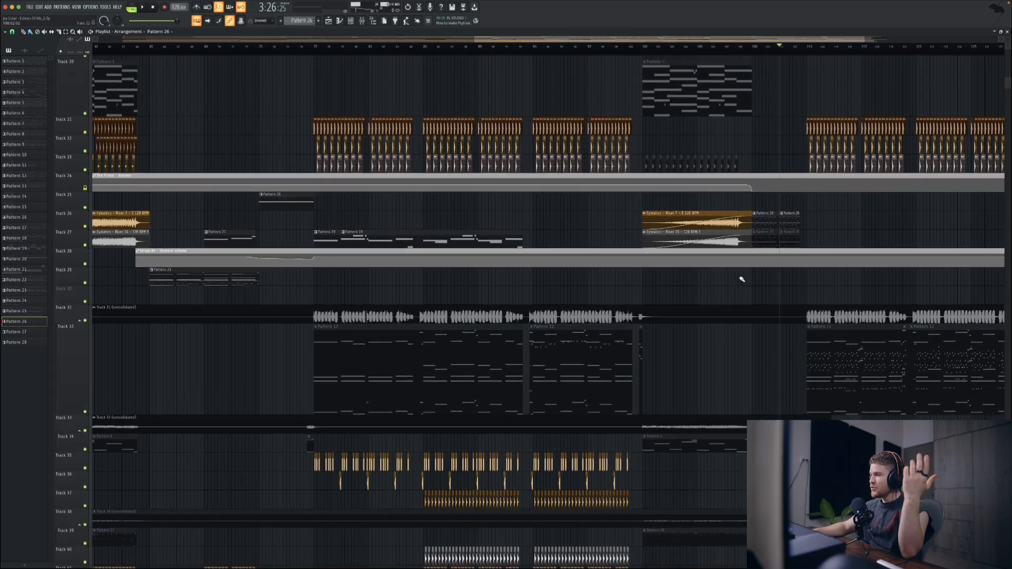
scroll(742, 279, "right", 2)
scroll(742, 280, "right", 2)
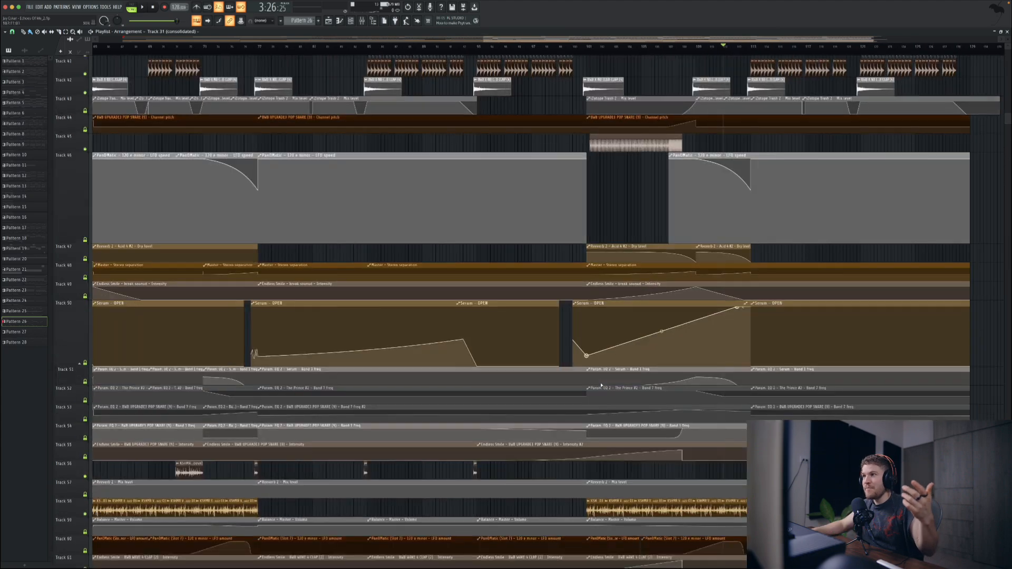
scroll(601, 385, "up", 10)
Step: Open Pattern 27 from its clip under Track 38 in the intro and play it in pattern mode
scroll(601, 385, "left", 4)
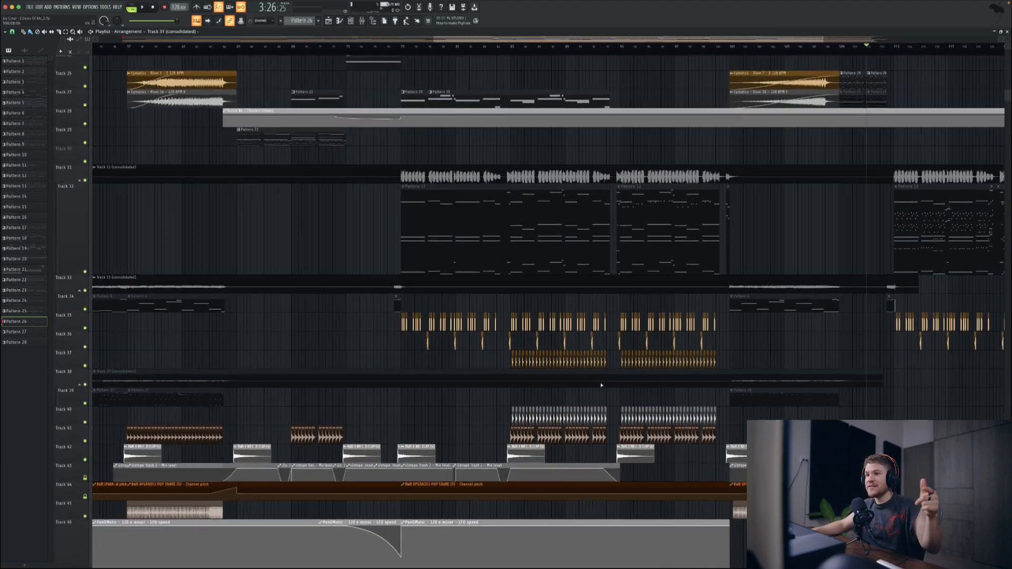
scroll(600, 386, "left", 6)
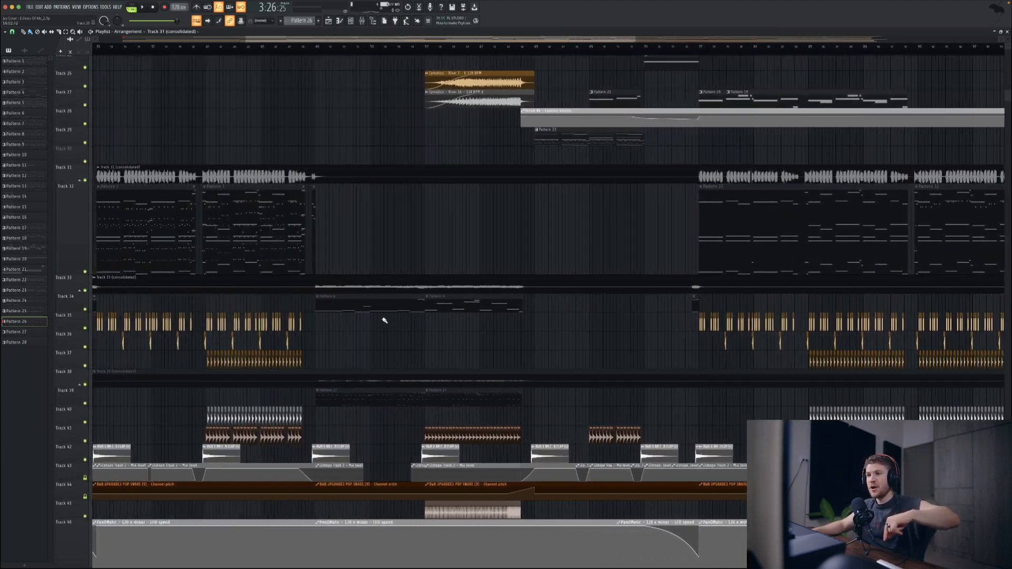
scroll(384, 320, "left", 9)
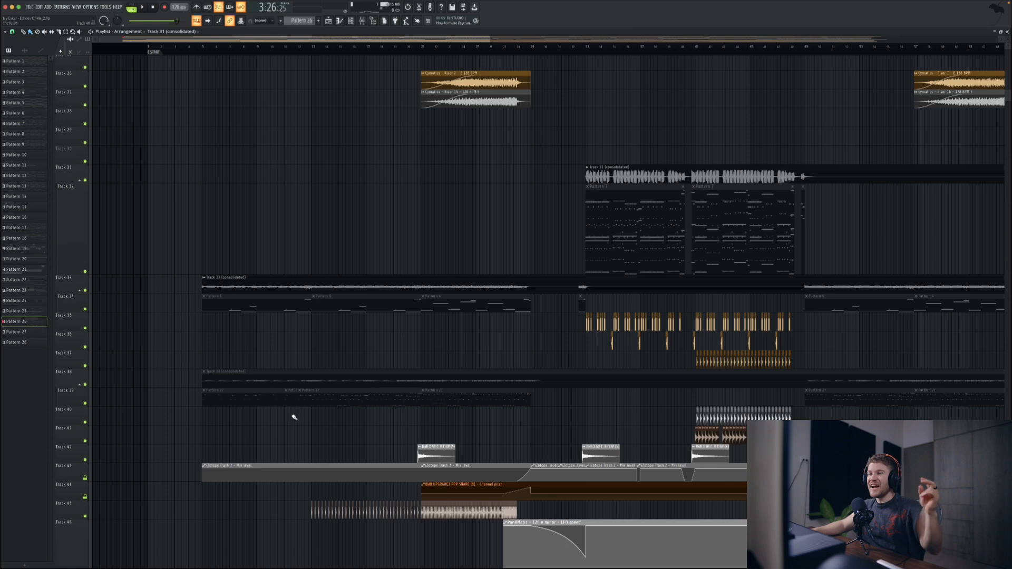
double_click(241, 405)
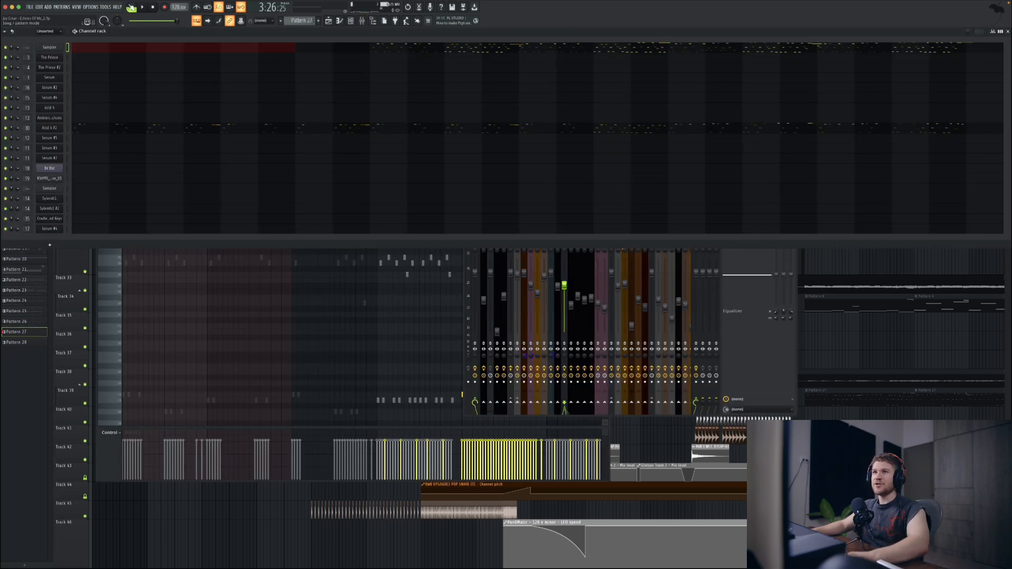
left_click(131, 7)
key("space")
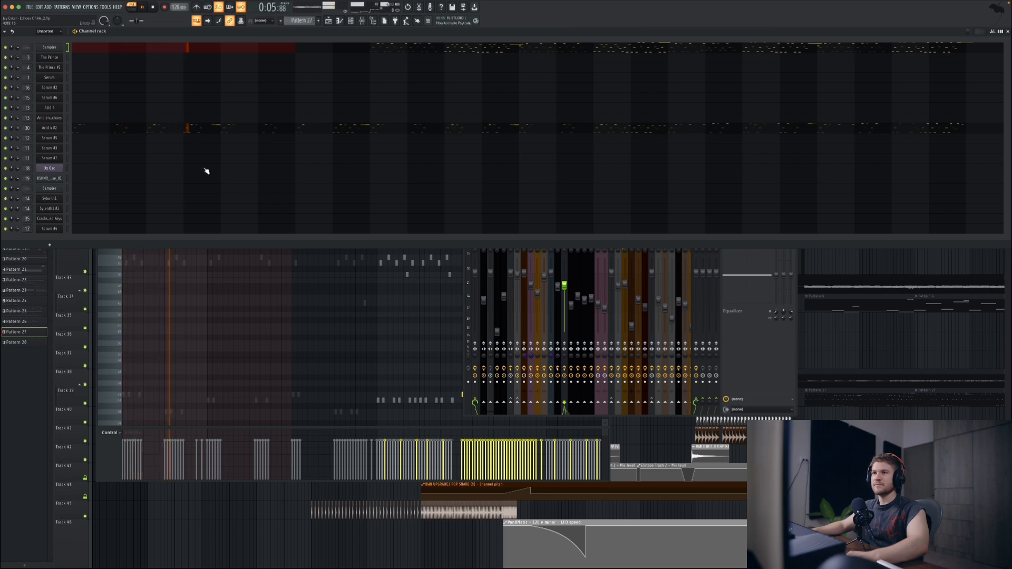
Step: Examine Pattern 27's notes during playback, switch the piano roll to the Acid 4 #2 channel, stop playback and close the piano roll
left_click(232, 283)
scroll(230, 283, "down", 8)
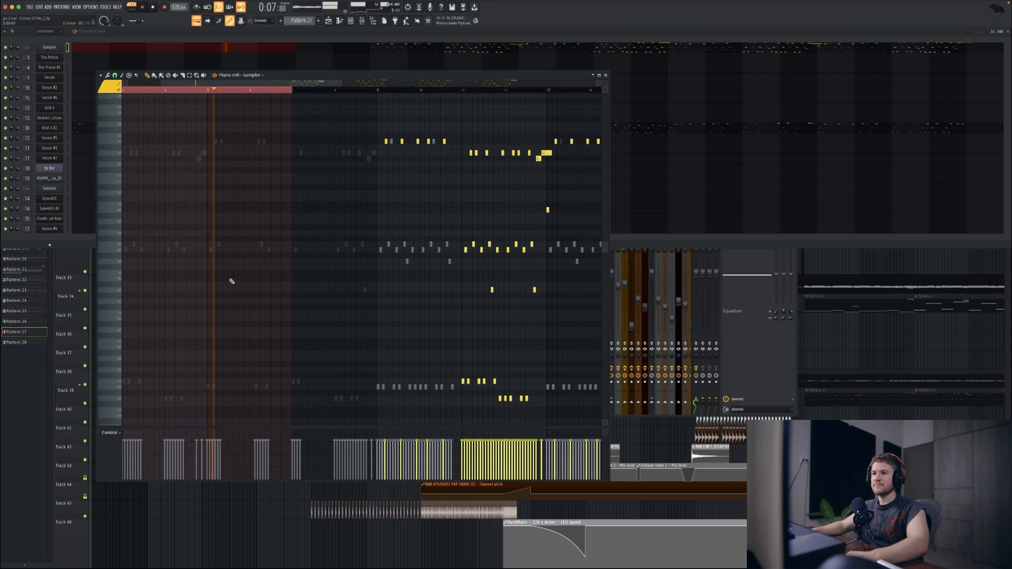
scroll(231, 282, "up", 5)
scroll(195, 163, "up", 5)
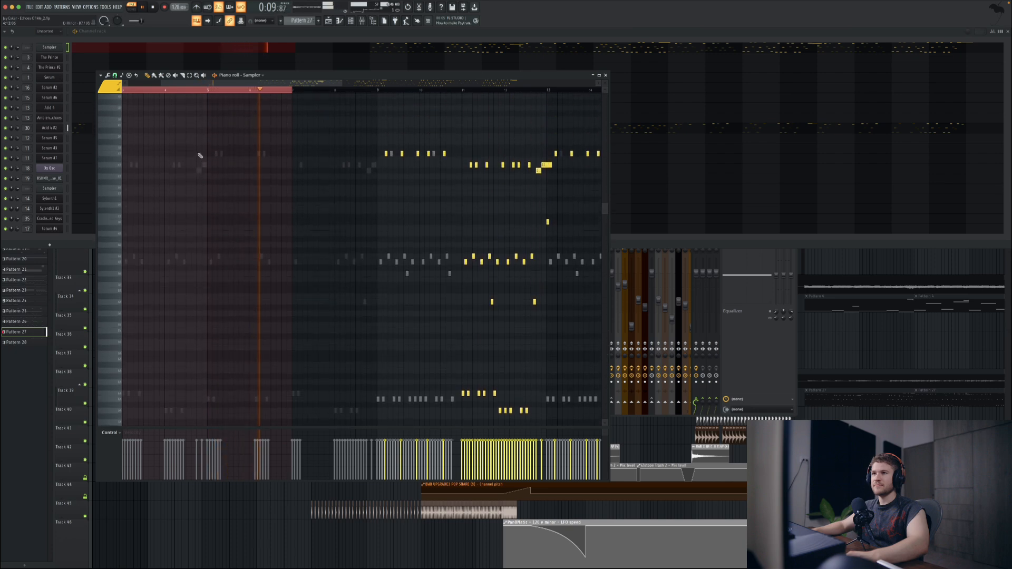
right_click(203, 169)
right_click(203, 169)
key("space")
scroll(220, 196, "up", 5)
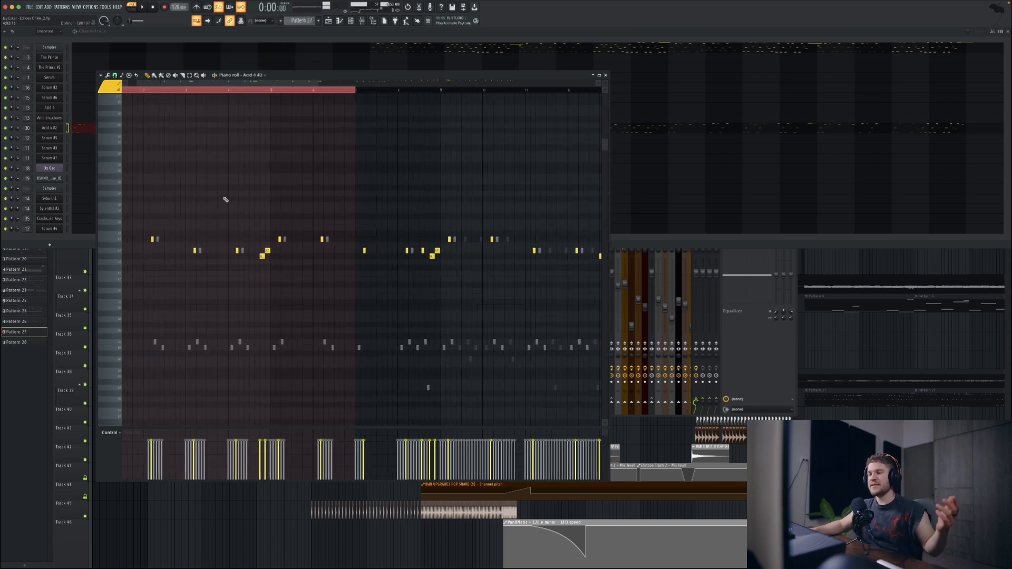
left_click(605, 76)
Step: Show the mixer with the Serum #2 insert's effect slots and return to the playlist
key("F9")
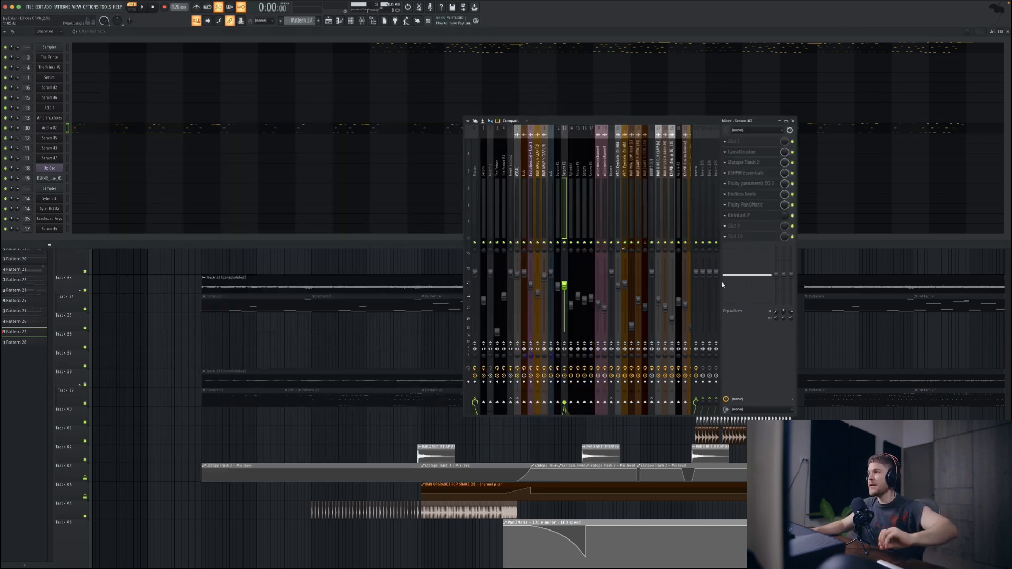
left_click(767, 187)
left_click(768, 187)
left_click(266, 334)
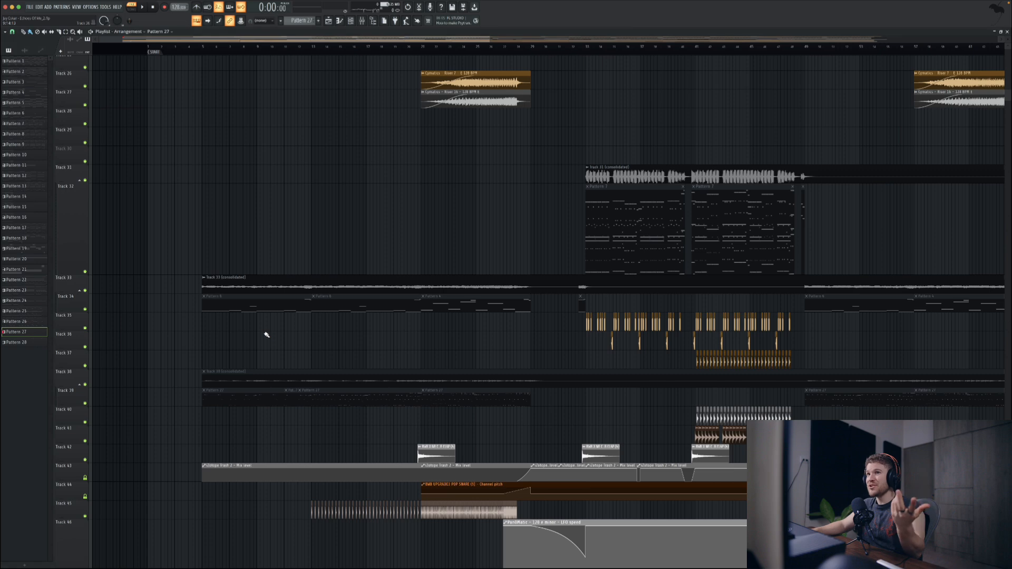
Step: Solo Track 38 and play its consolidated Acid audio from the intro and the second break
left_click(201, 52)
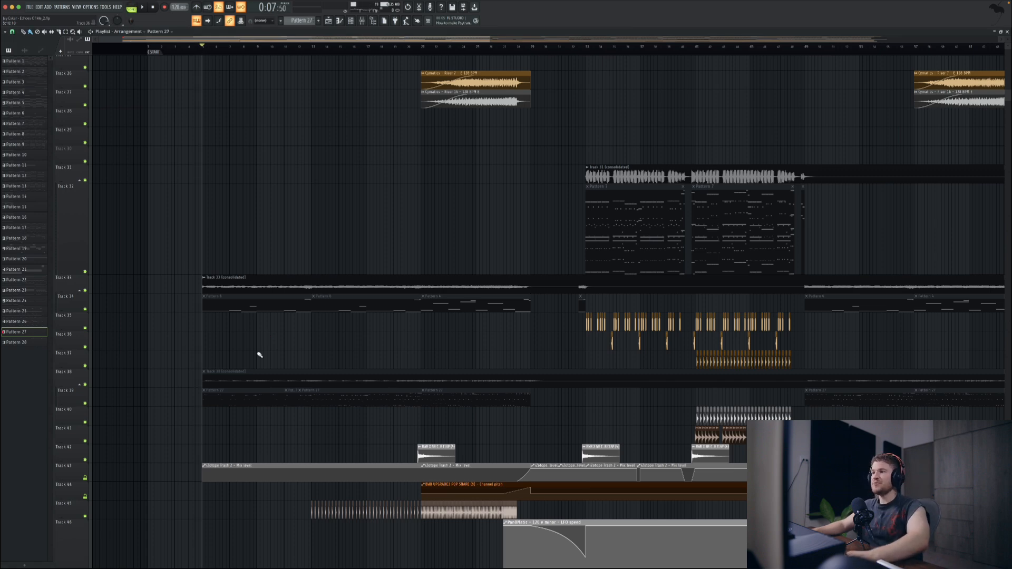
scroll(339, 350, "down", 5)
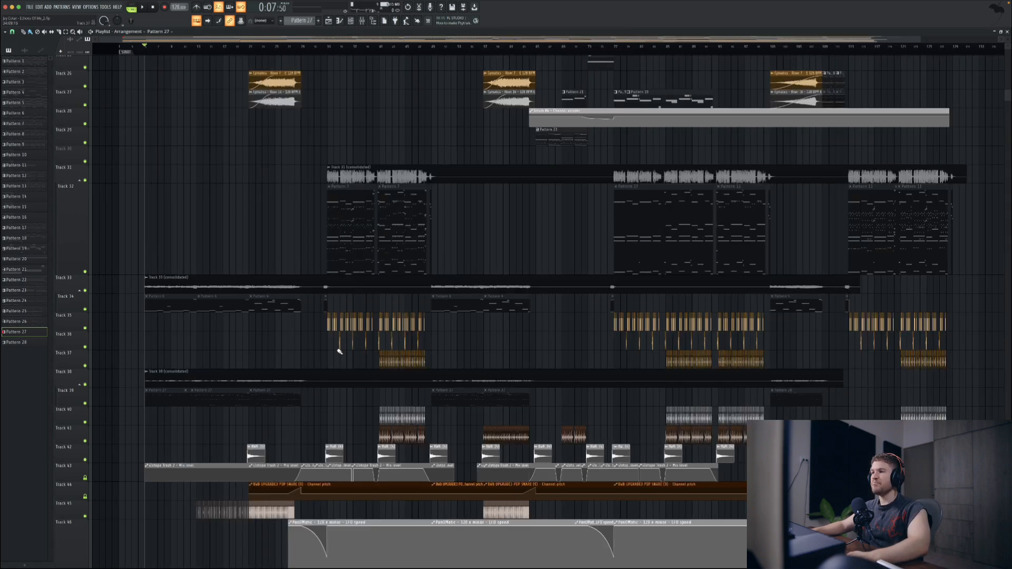
key("space")
right_click(87, 384)
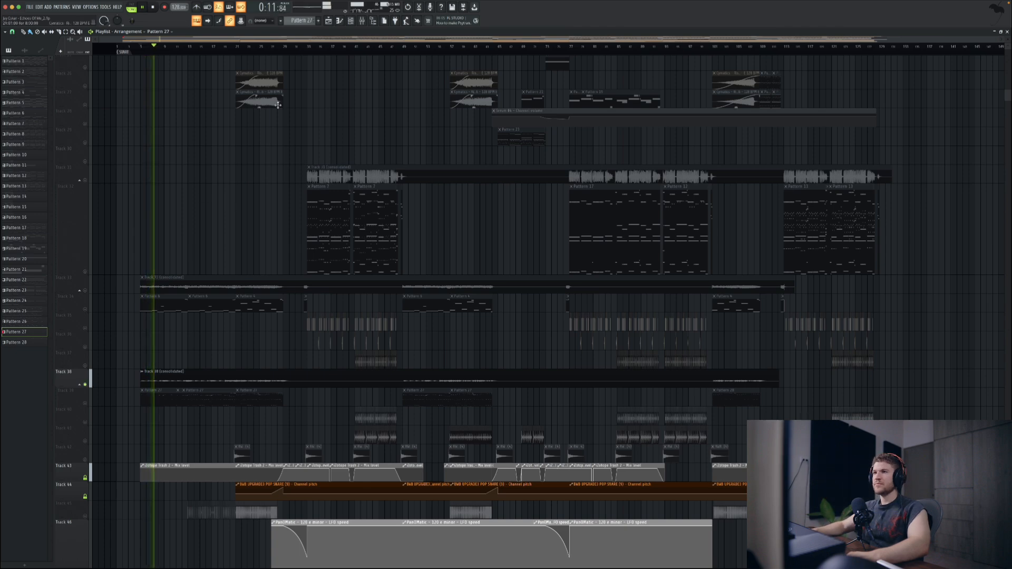
key("space")
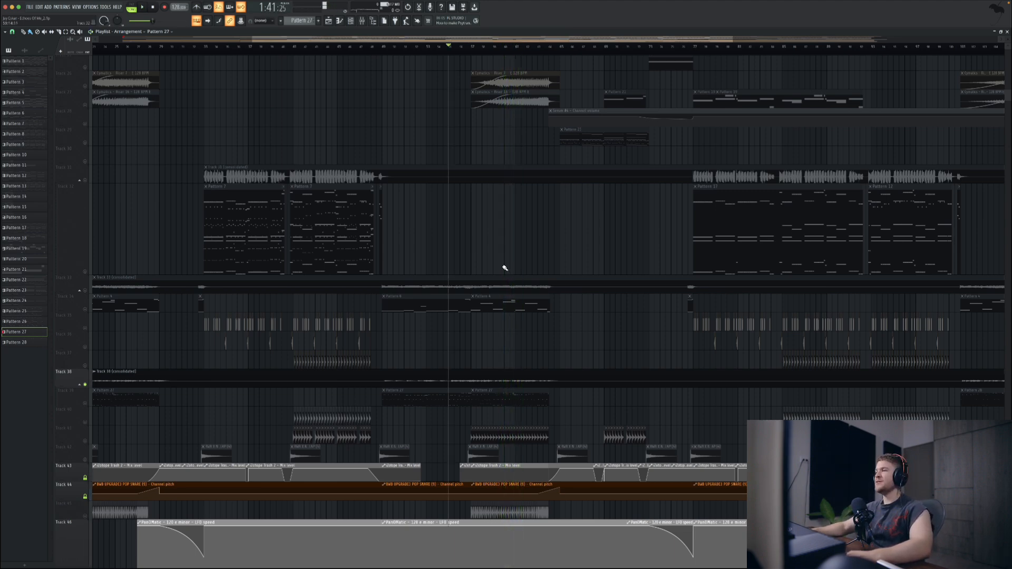
Step: Play the first build-up with only Tracks 33 and 38 soloed
scroll(504, 268, "down", 3)
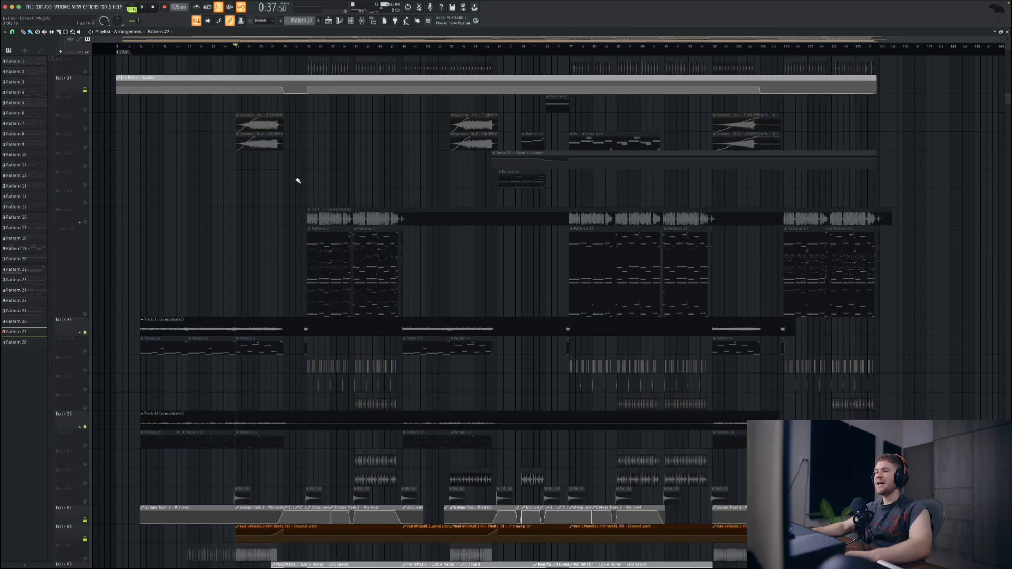
scroll(294, 181, "down", 5)
key("space")
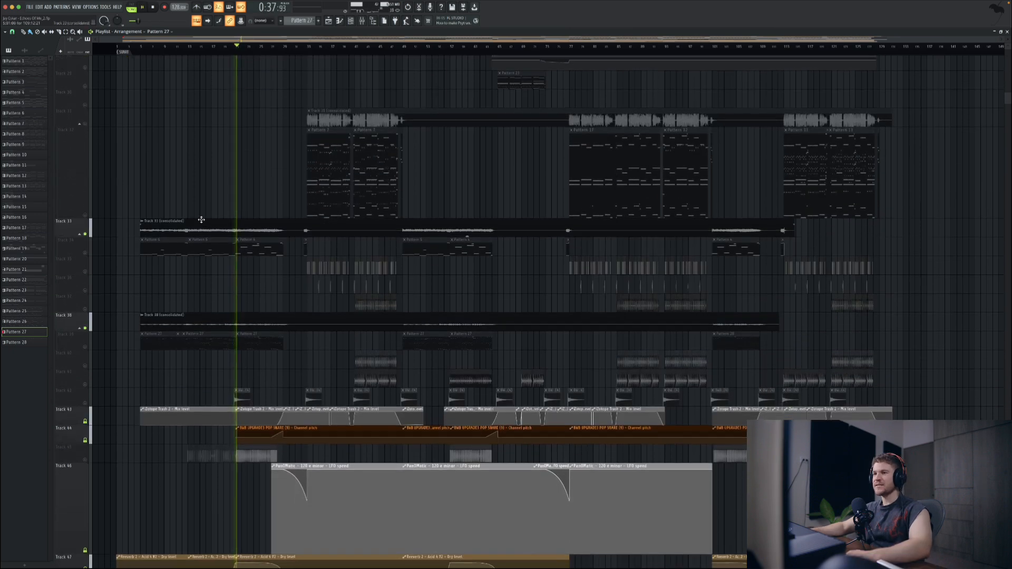
scroll(194, 194, "up", 3)
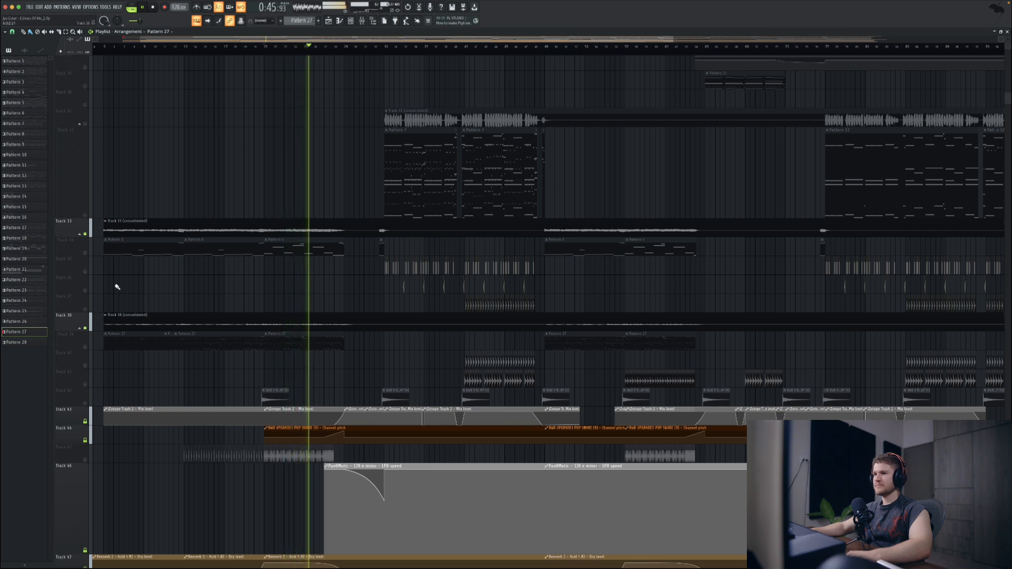
key("space")
Step: Turn off the solo on Tracks 33 and 38 and play the first build-up with the other tracks
right_click(85, 328)
right_click(85, 328)
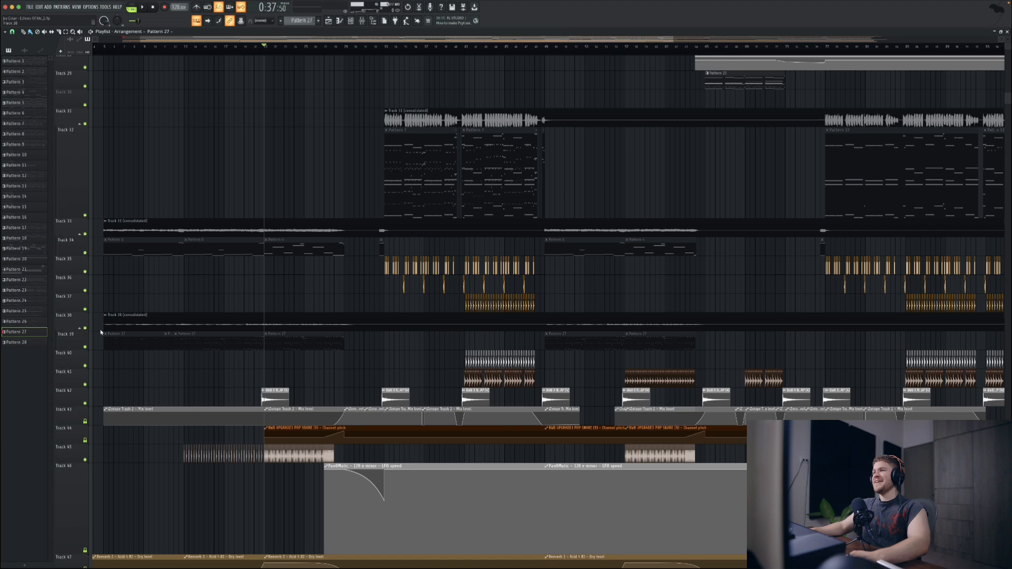
scroll(316, 374, "down", 1)
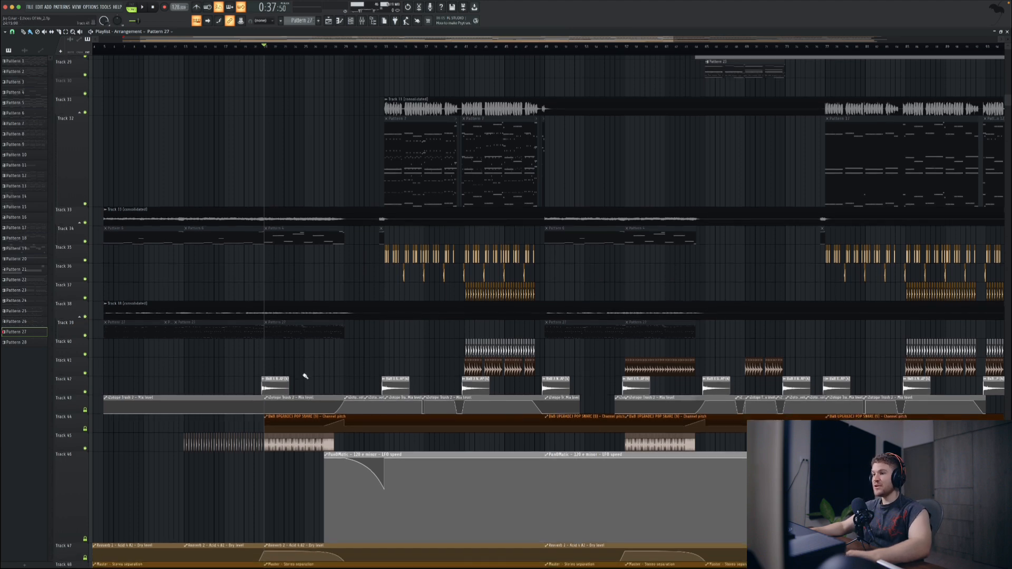
scroll(304, 376, "down", 2)
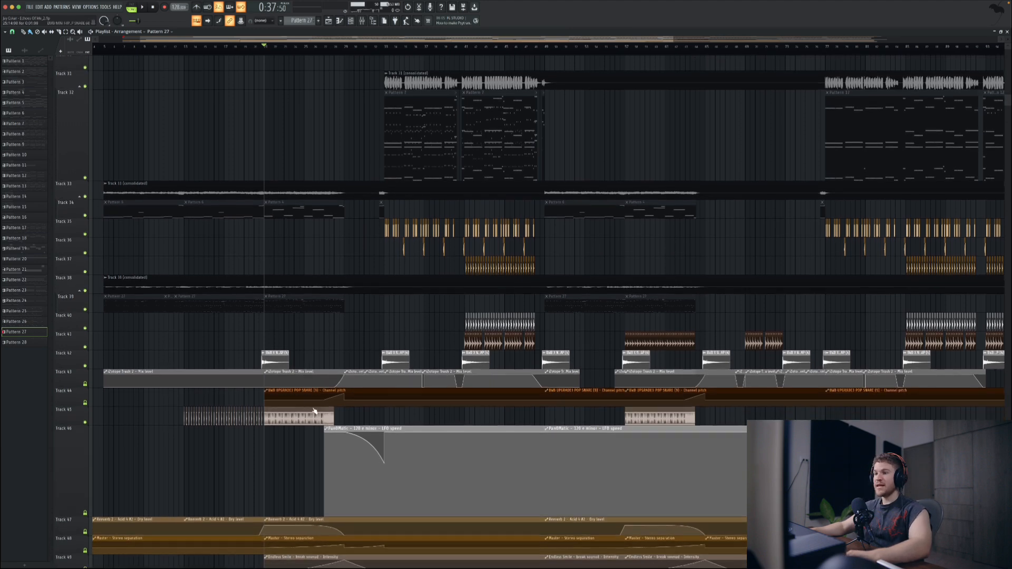
right_click(85, 422)
key("space")
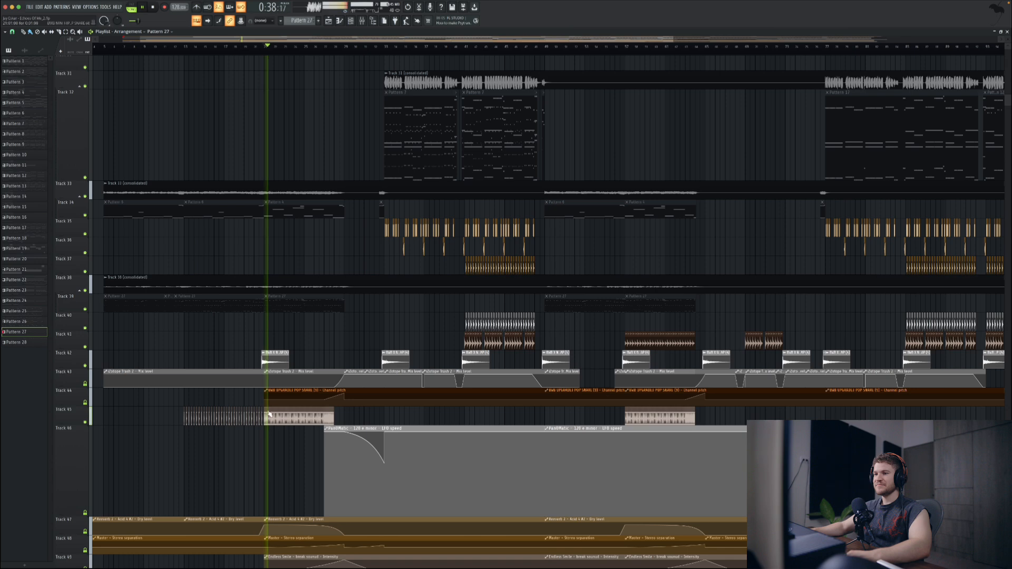
Step: Solo Track 45, play its snare roll at the end of the first build-up, and turn the solo off
scroll(211, 424, "up", 2)
right_click(85, 422)
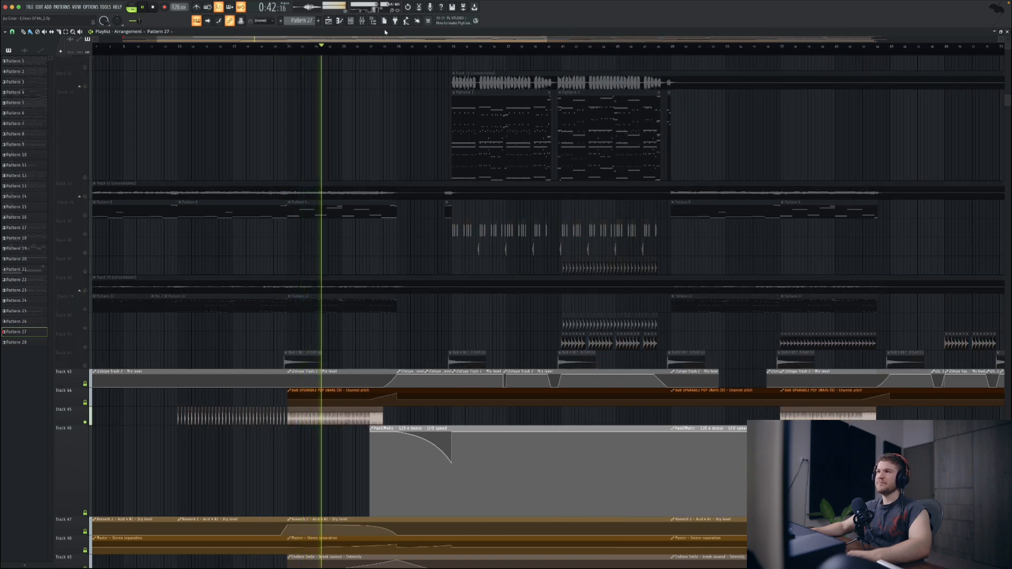
left_click(370, 51)
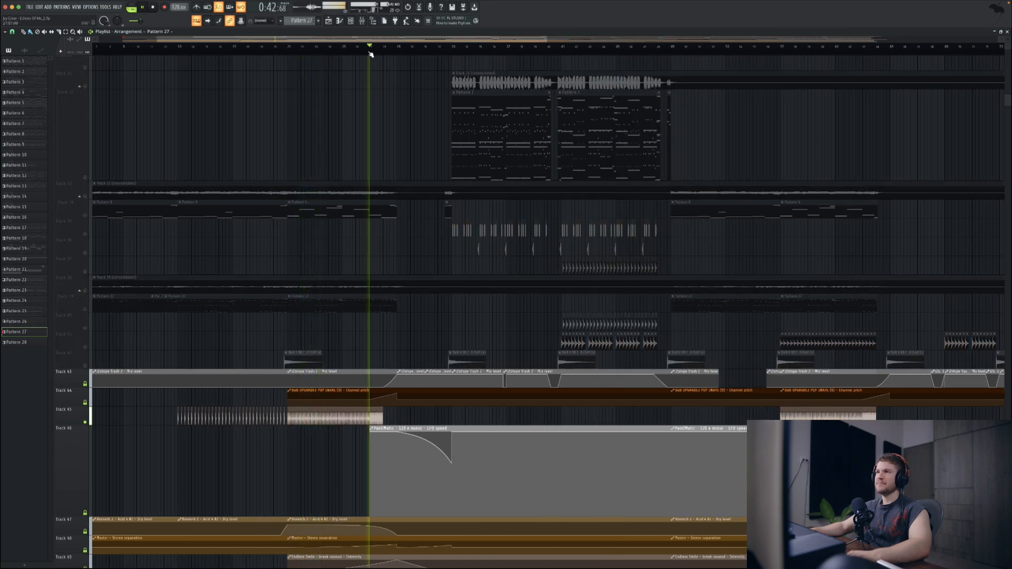
key("space")
right_click(87, 423)
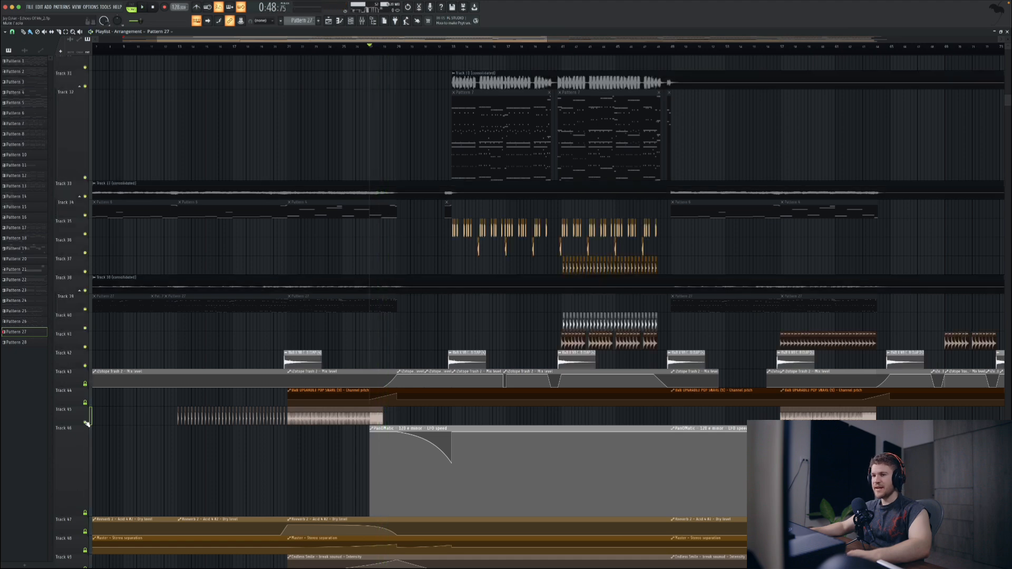
Step: Play the transition out of the first build-up with all tracks while showing the automation clips
key("space")
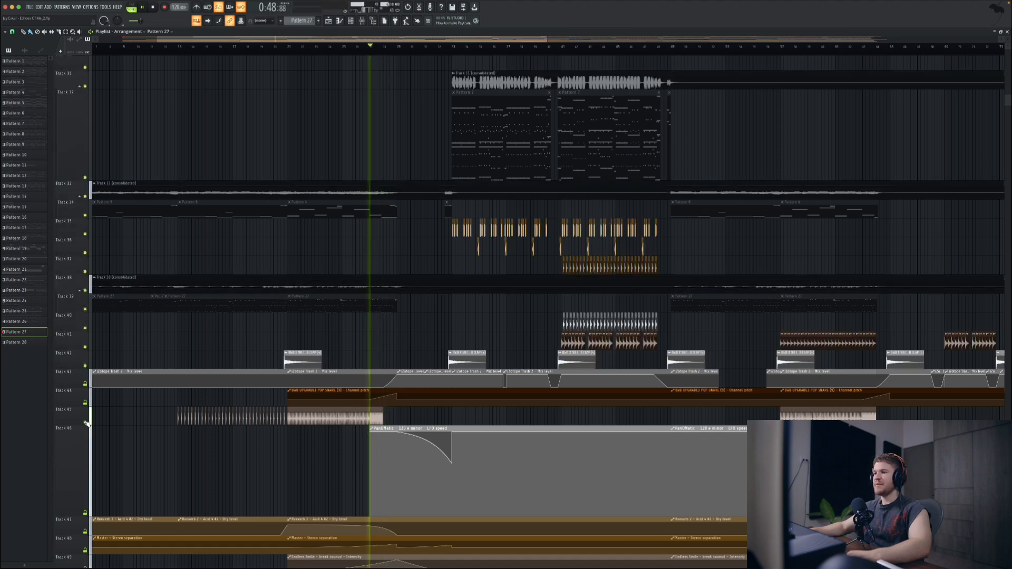
scroll(171, 425, "down", 3, "ctrl")
scroll(174, 424, "down", 5)
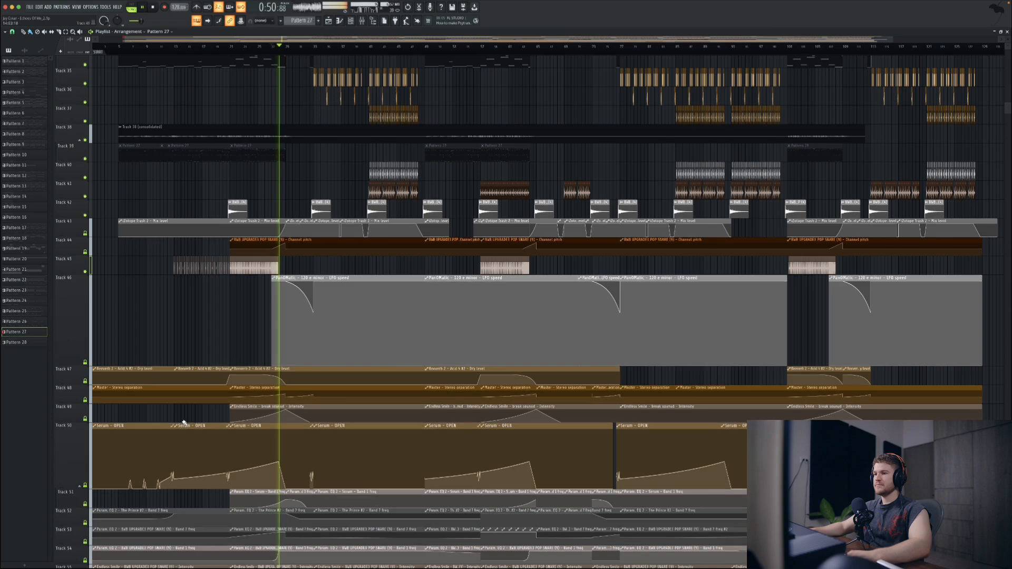
scroll(184, 423, "down", 8)
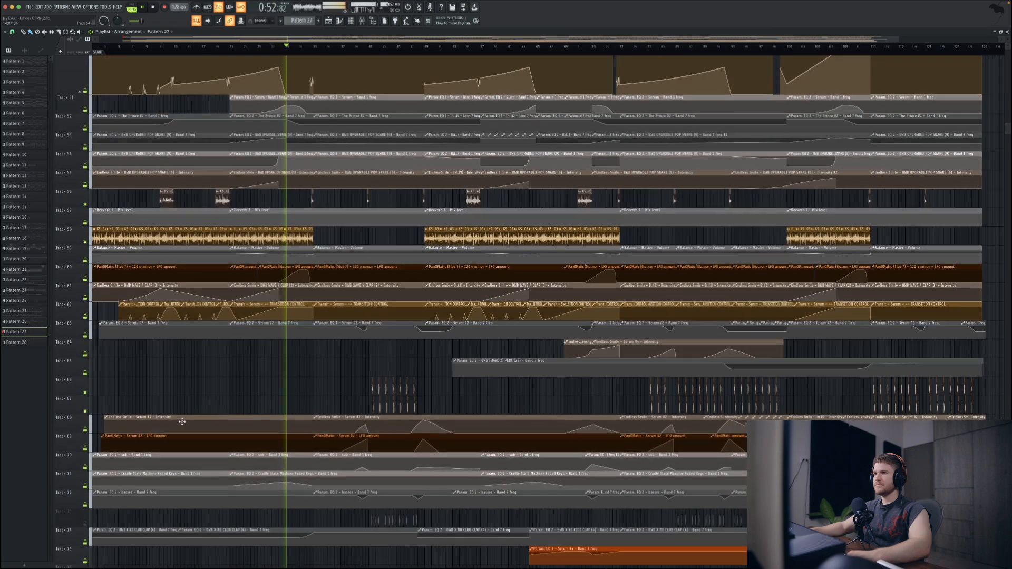
scroll(183, 422, "up", 15)
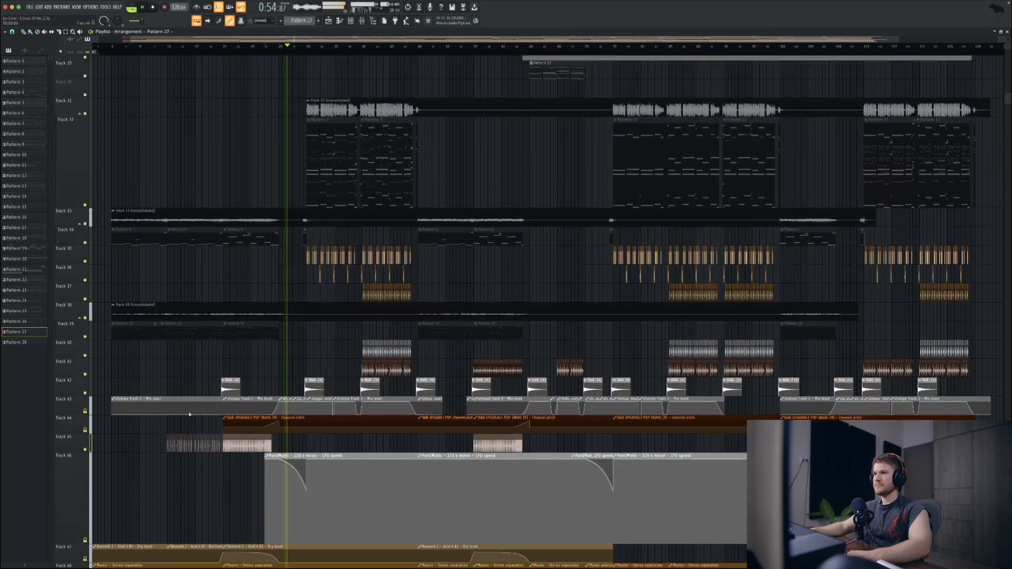
key("space")
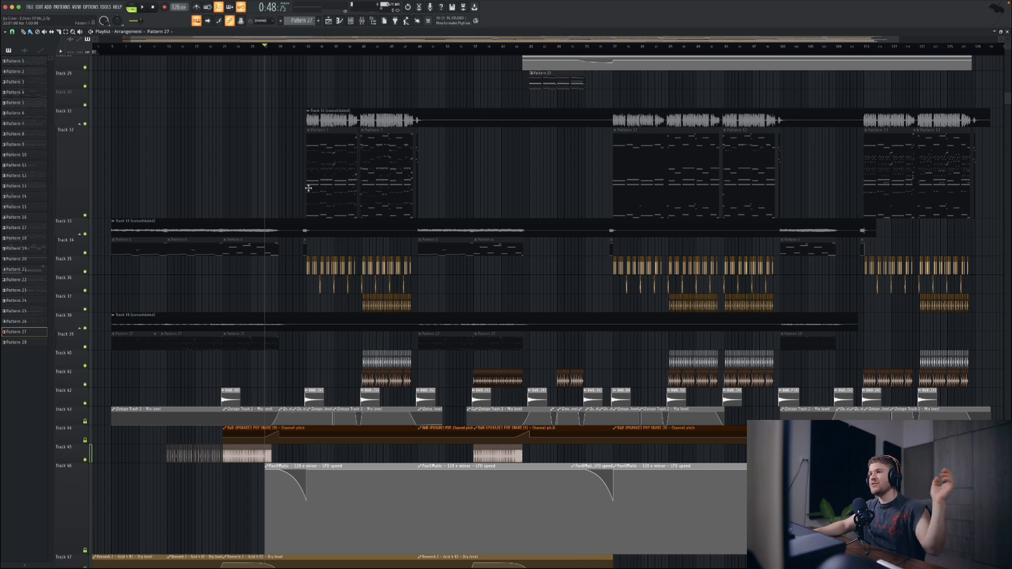
Step: Solo Track 26 and play its Cymatics riser in the first build-up
left_click(225, 47)
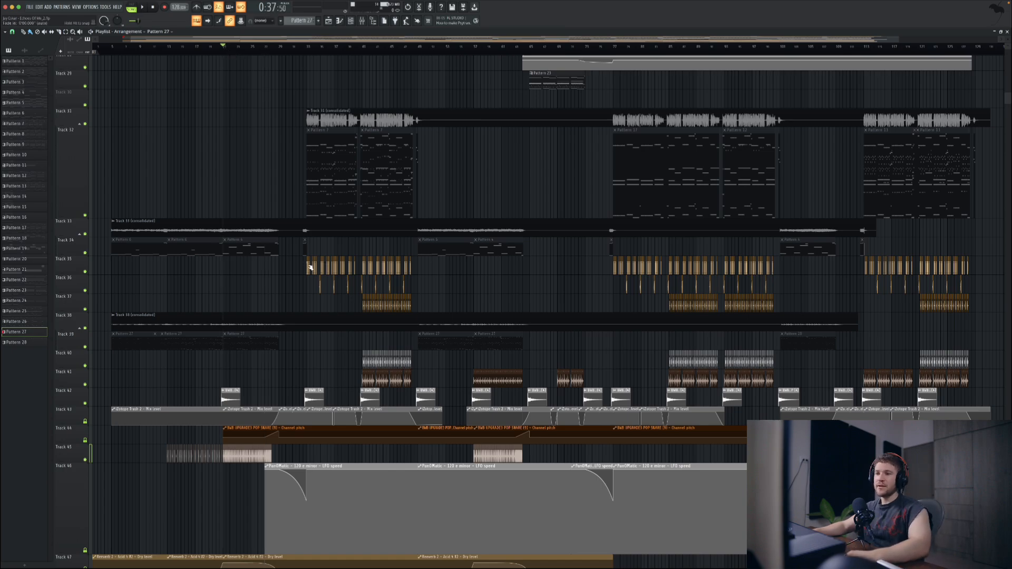
scroll(310, 268, "down", 8)
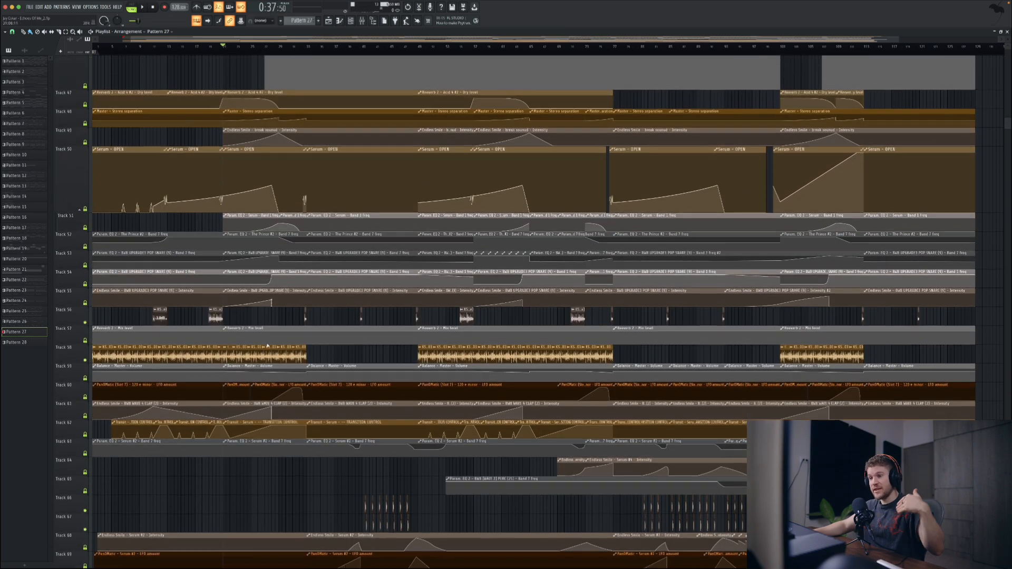
scroll(266, 345, "up", 10)
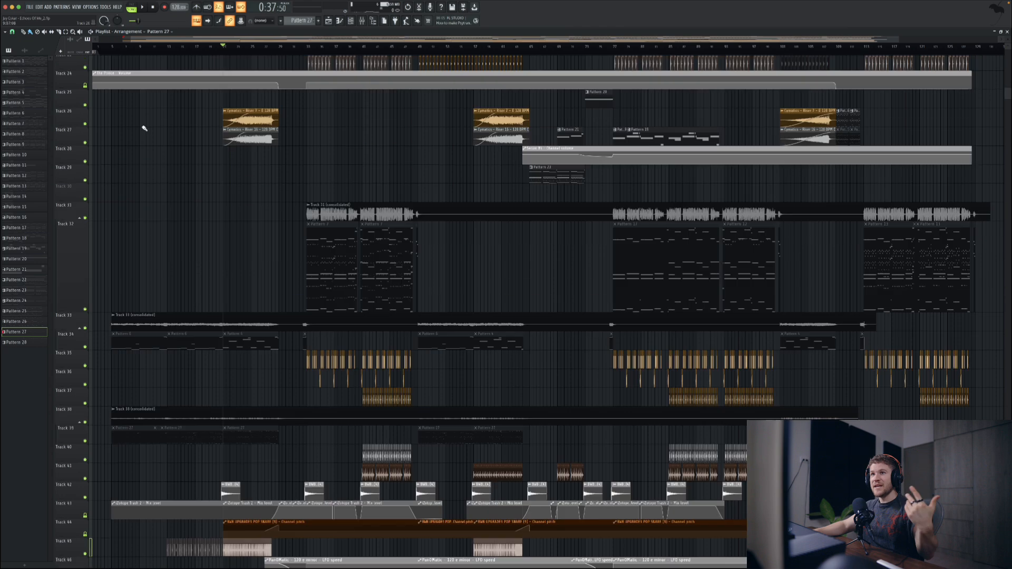
right_click(86, 124)
left_click(245, 49)
key("space")
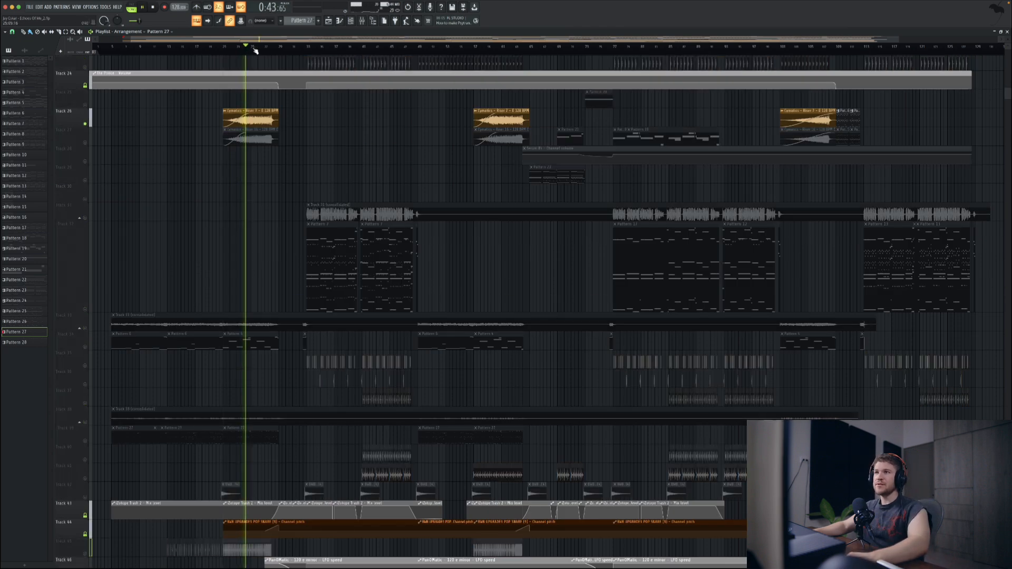
Step: Solo Track 27 and play the end of its riser in the first build-up
left_click(261, 48)
right_click(85, 140)
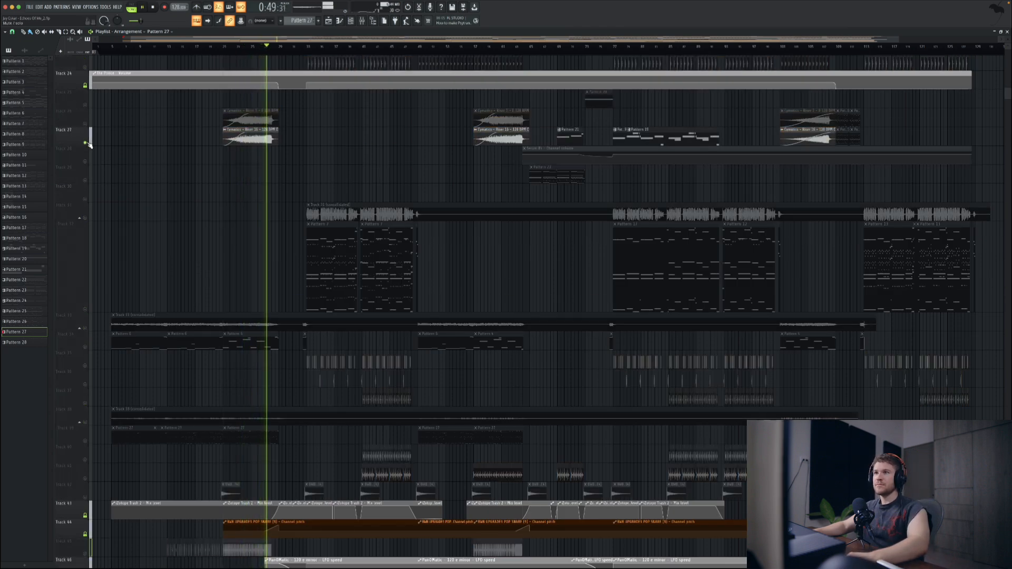
key("space")
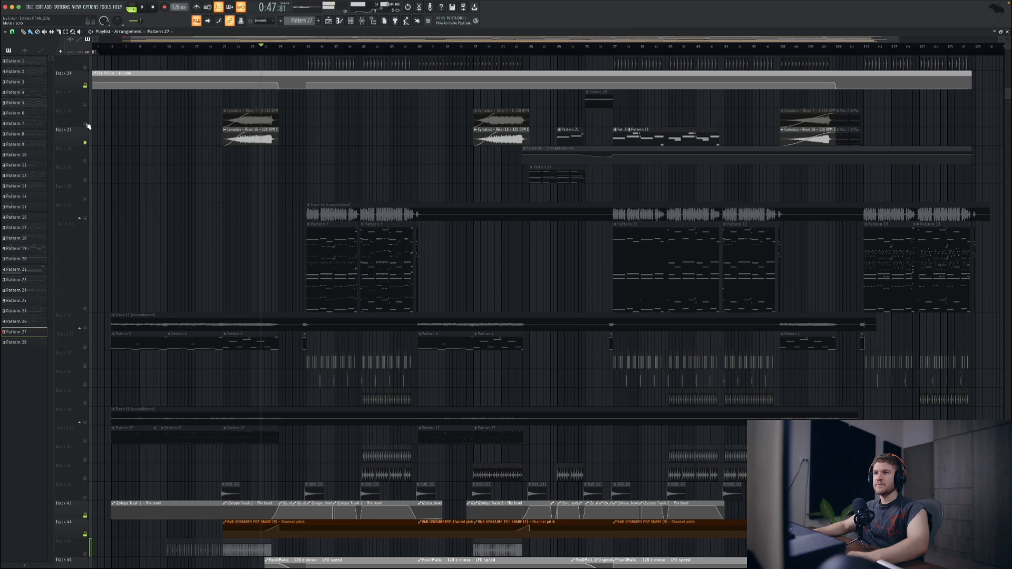
Step: Enable Tracks 26 and 45 alongside Track 27, play the end of the first build-up, and re-enable all tracks
left_click(85, 124)
scroll(244, 235, "down", 6)
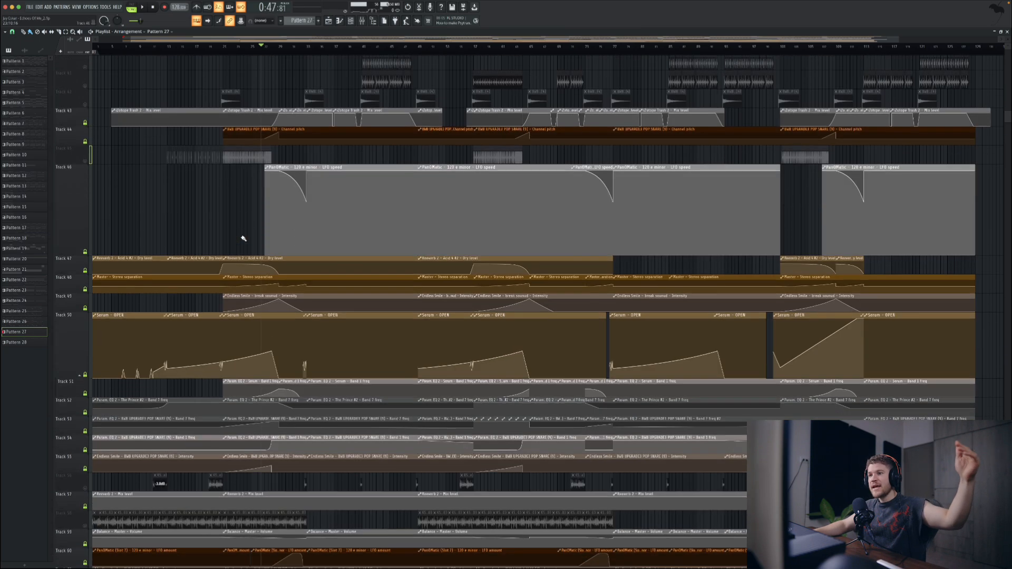
left_click(92, 122)
key("space")
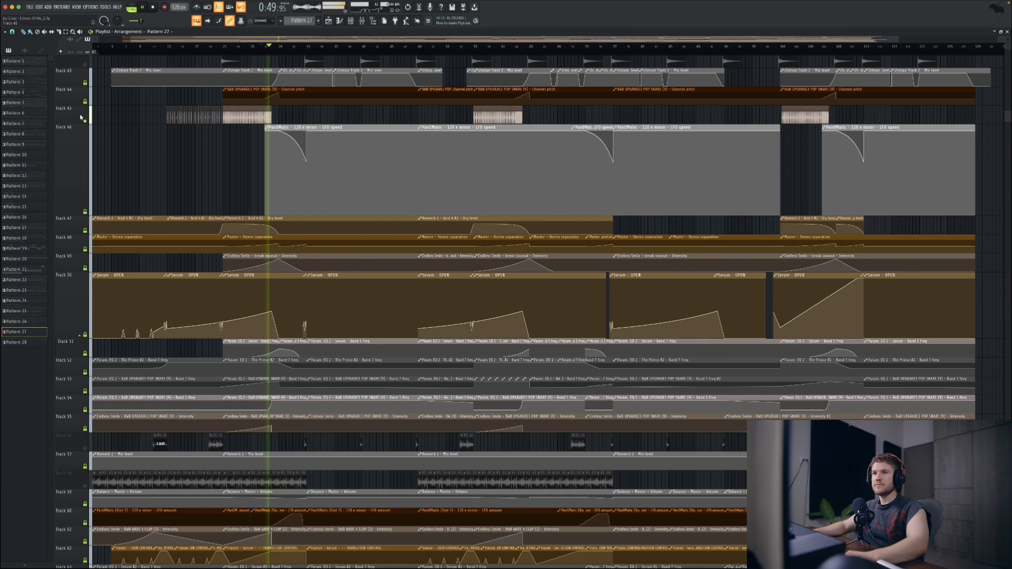
key("space")
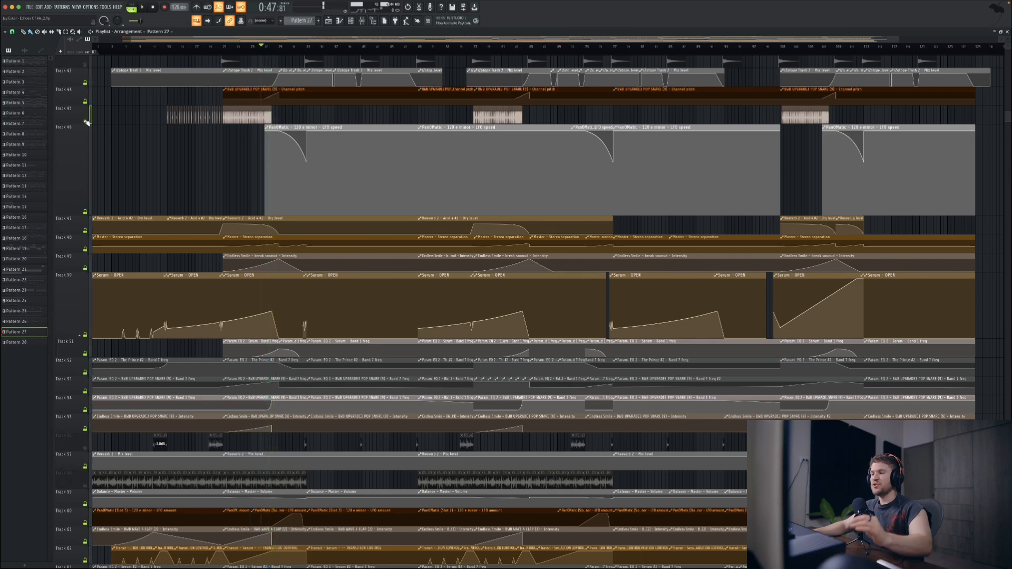
right_click(86, 121)
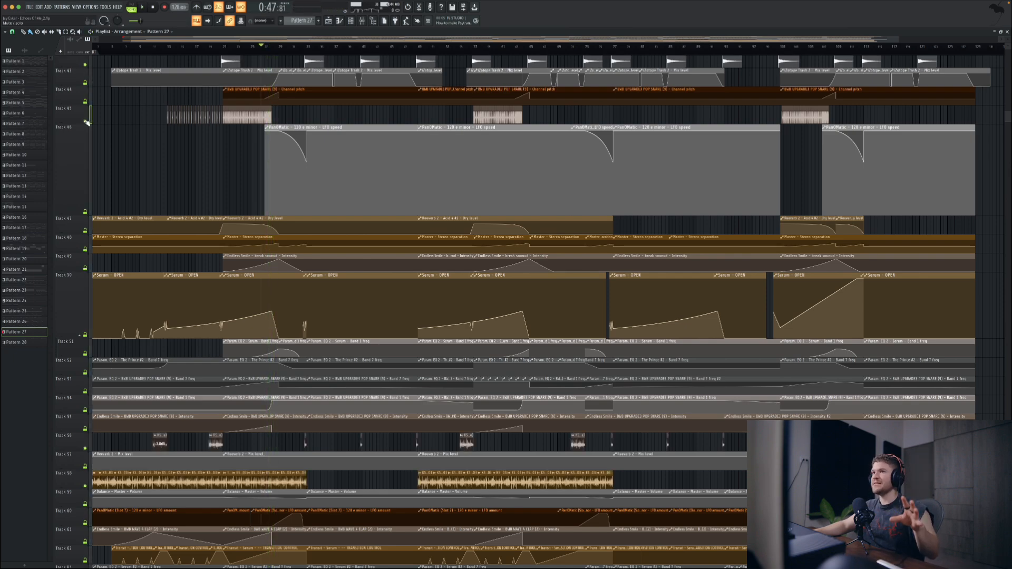
Step: Look over the playlist's vocal, synth, drum, riser and automation tracks, and place the playhead in the intro
scroll(236, 217, "up", 10)
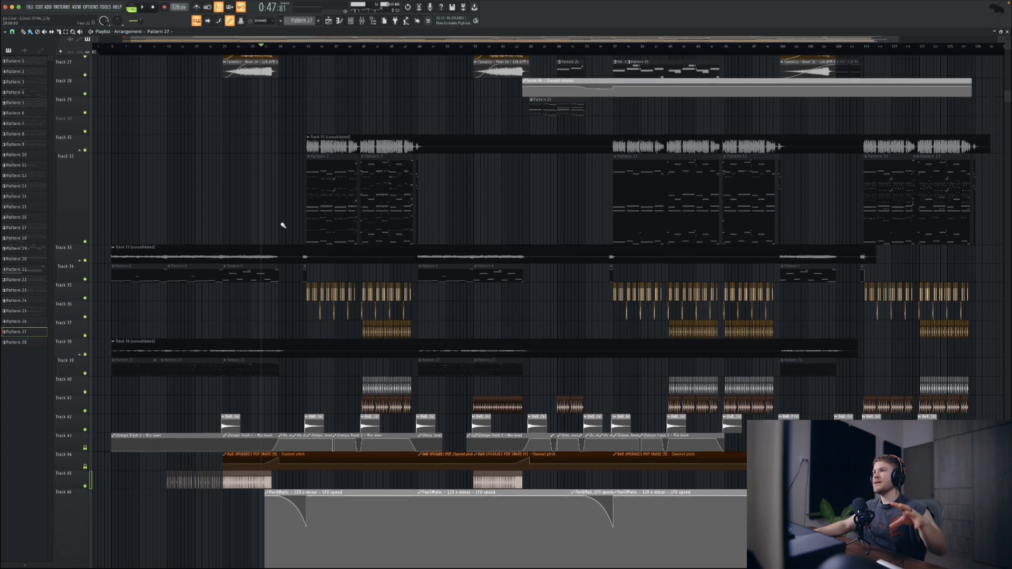
scroll(287, 266, "up", 5)
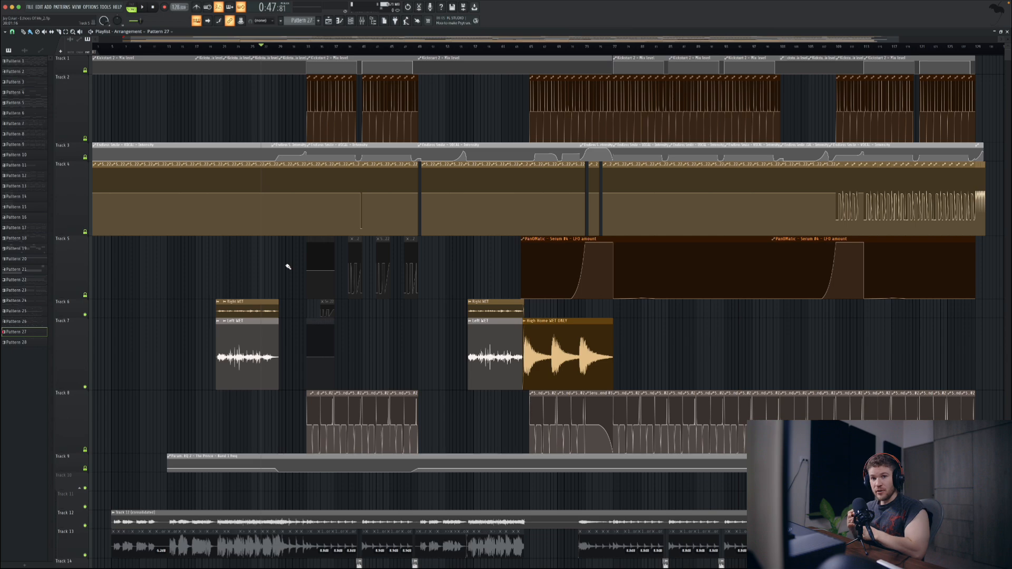
scroll(404, 283, "down", 10)
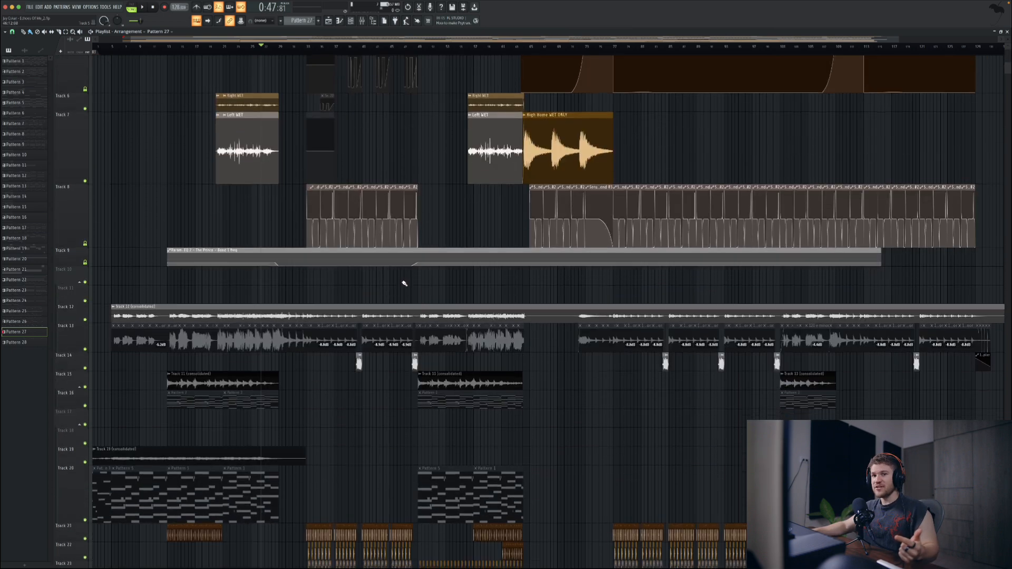
scroll(404, 284, "down", 9)
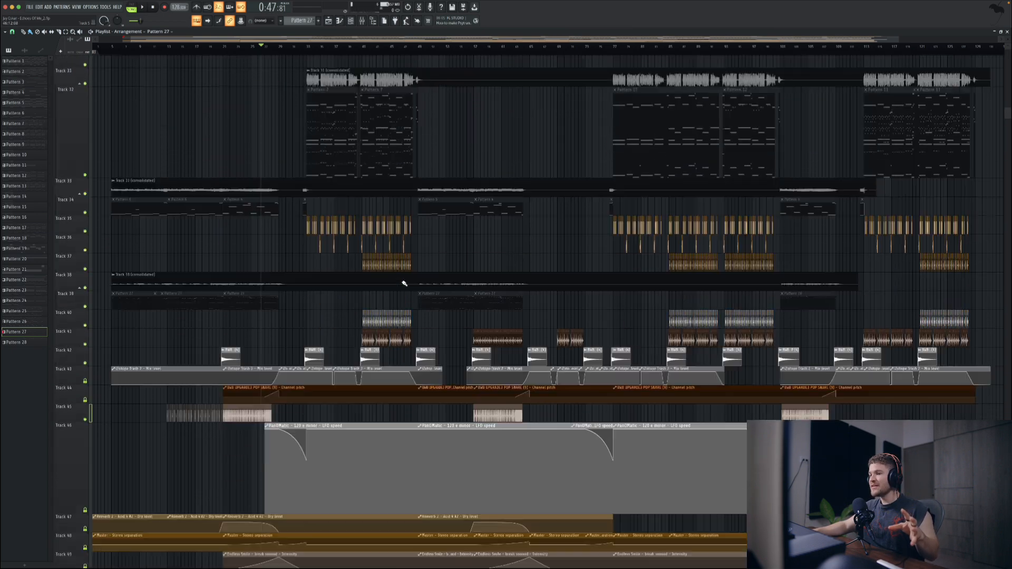
left_click(160, 48)
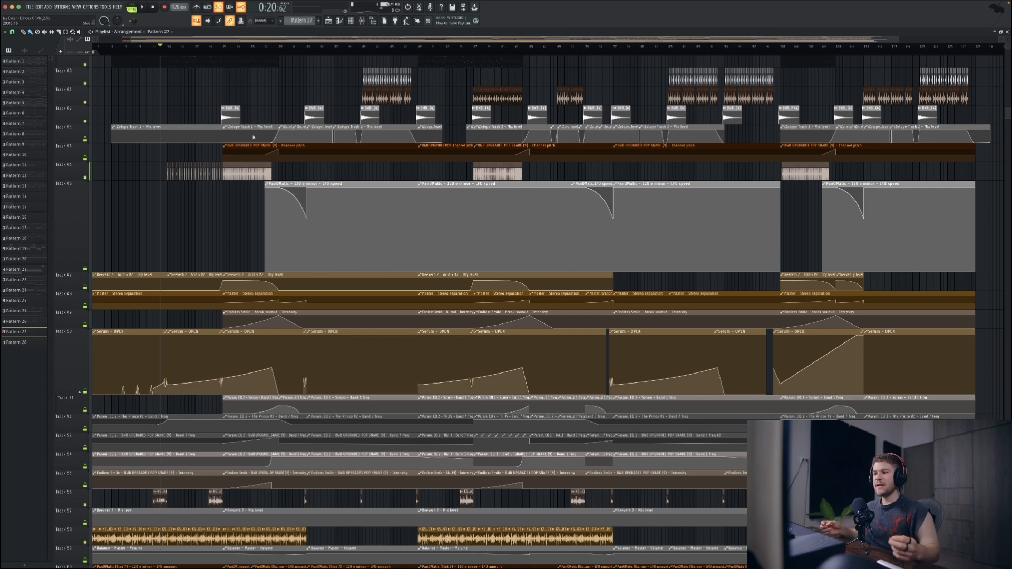
scroll(335, 178, "up", 10)
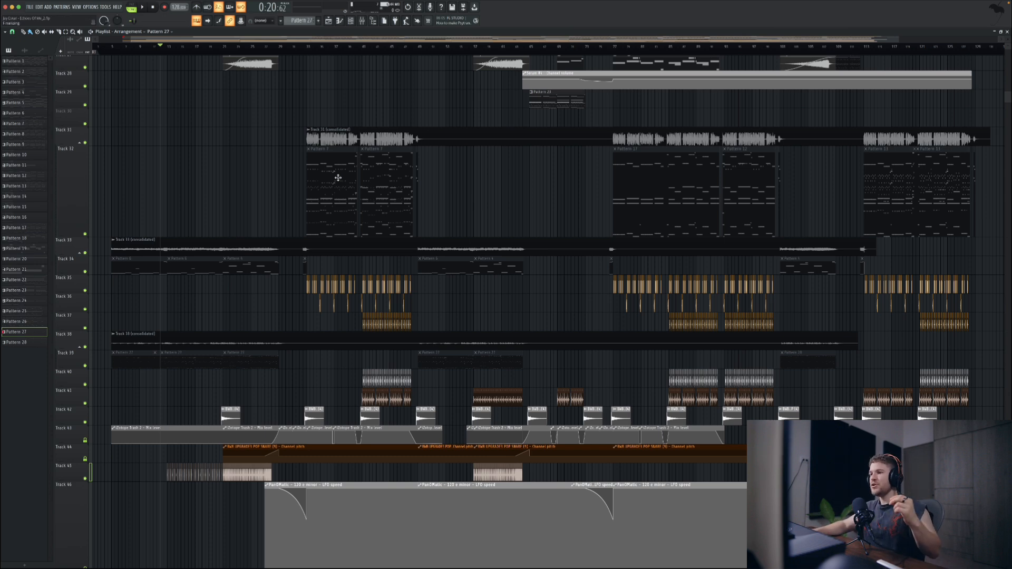
scroll(344, 324, "up", 2)
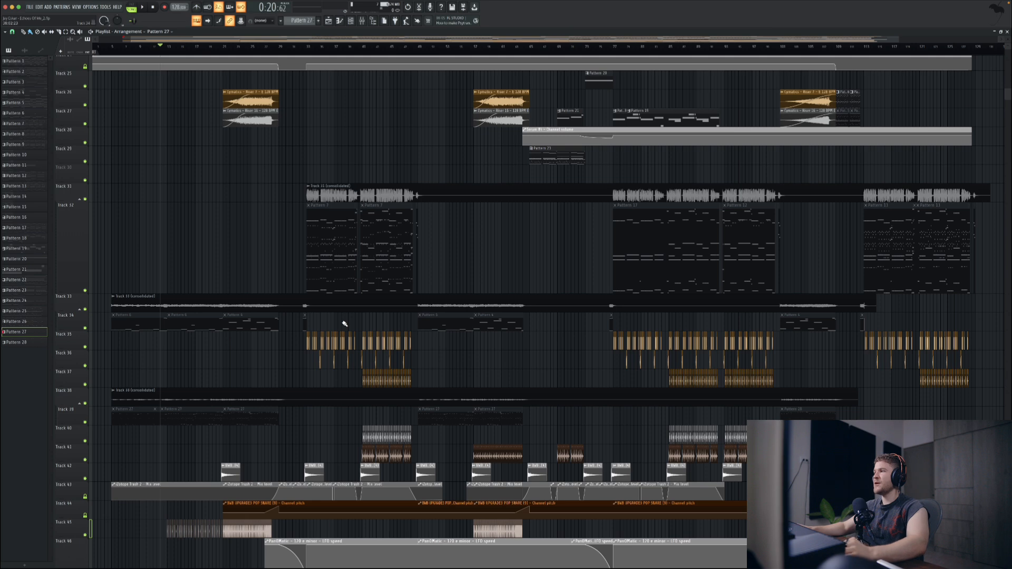
Step: Play the moment leading into the first drop with all tracks enabled
left_click(304, 49)
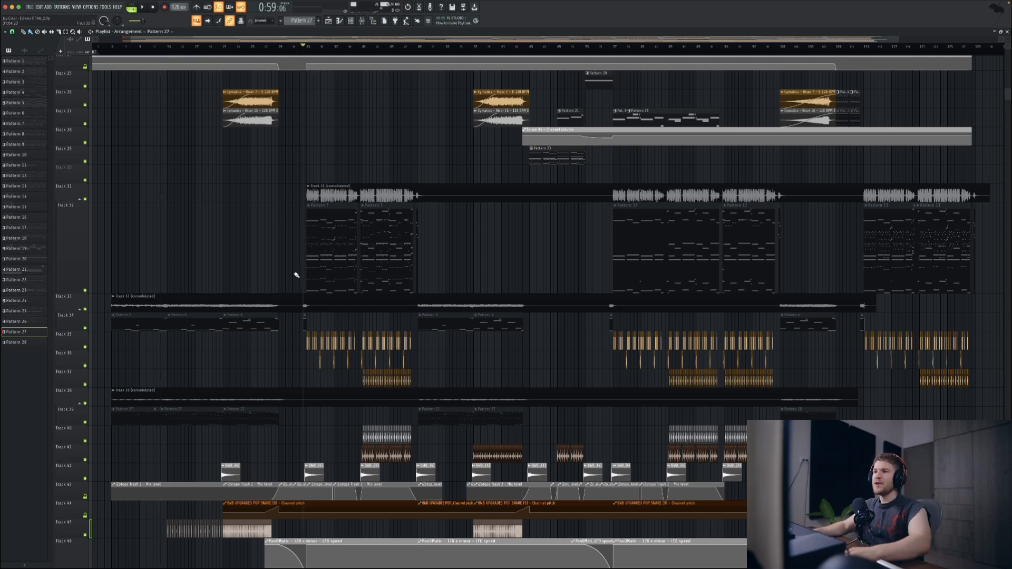
scroll(288, 284, "up", 3)
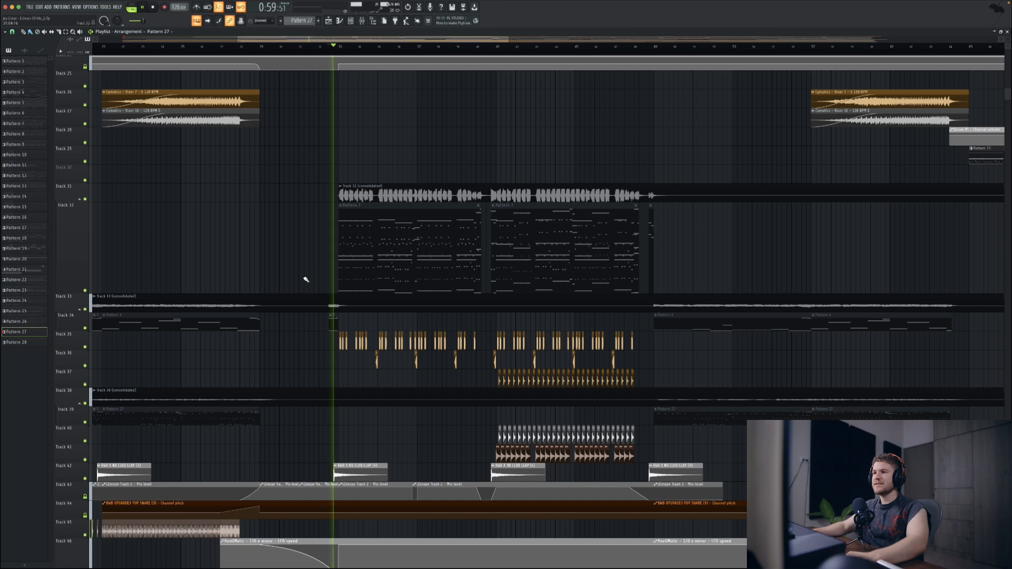
scroll(295, 283, "down", 4)
key("space")
Step: Solo Track 33, play its short fills before each of the three drops, and turn the solo off
right_click(84, 309)
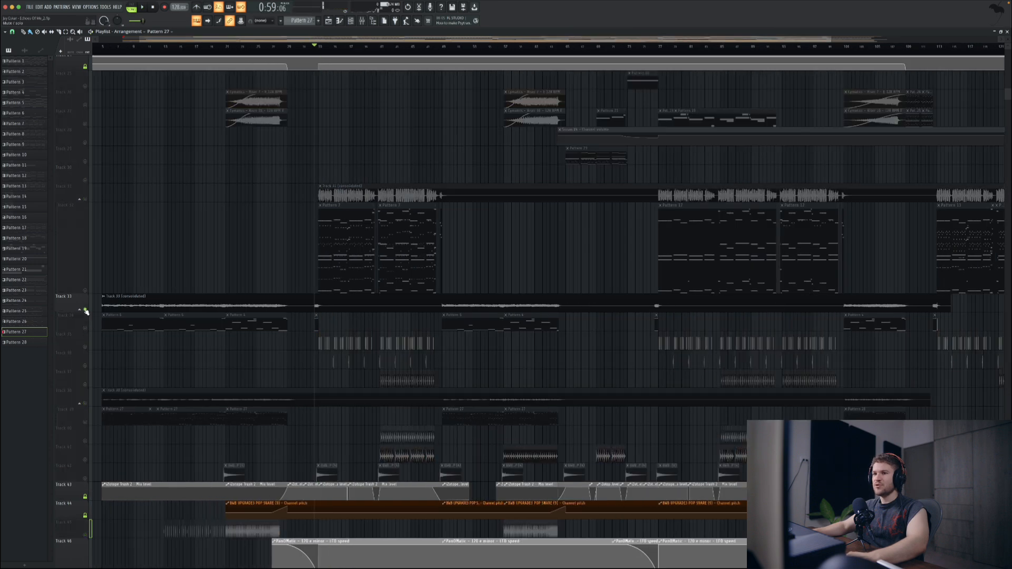
key("space")
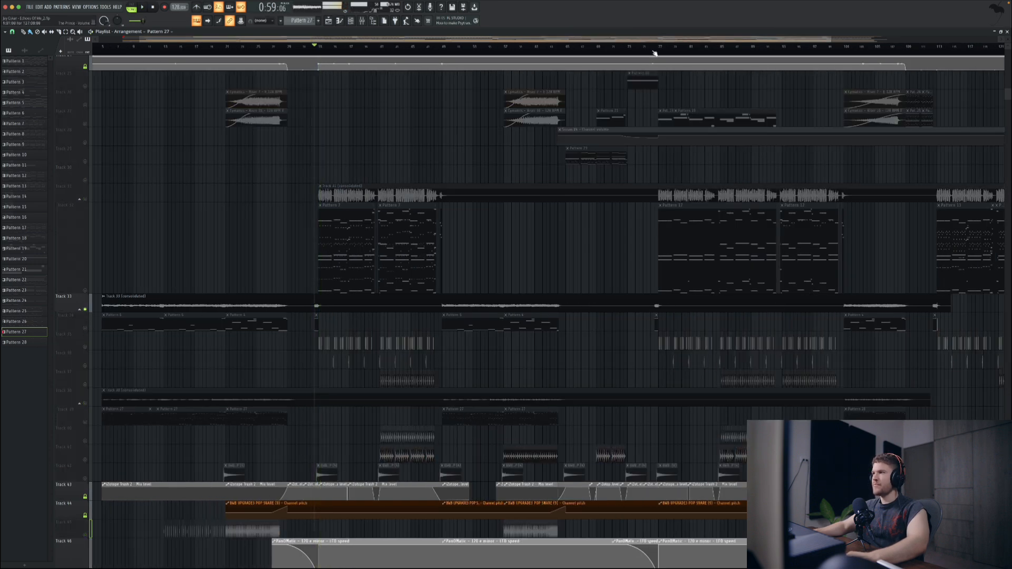
left_click(652, 48)
key("space")
scroll(655, 177, "right", 3)
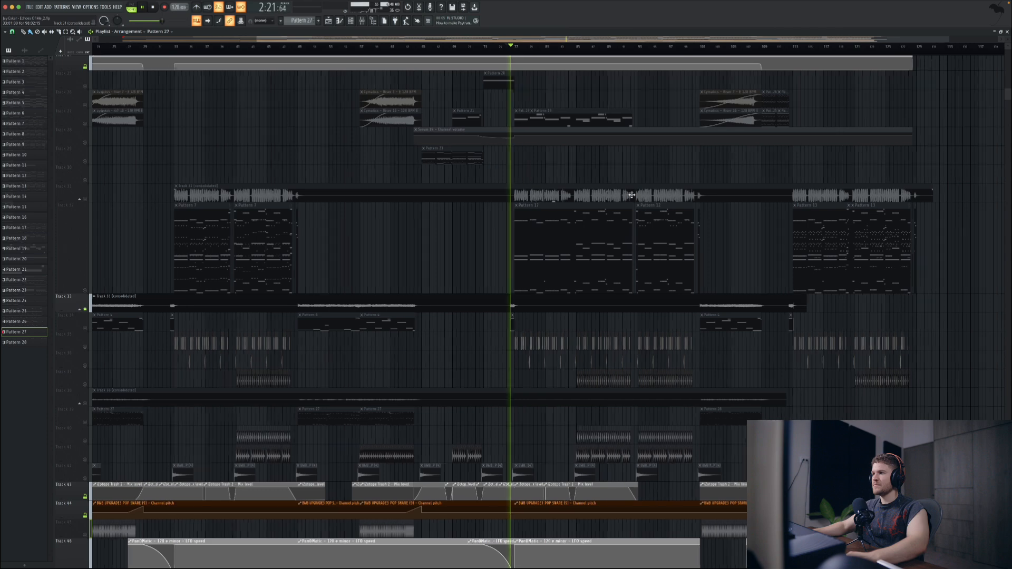
left_click(781, 51)
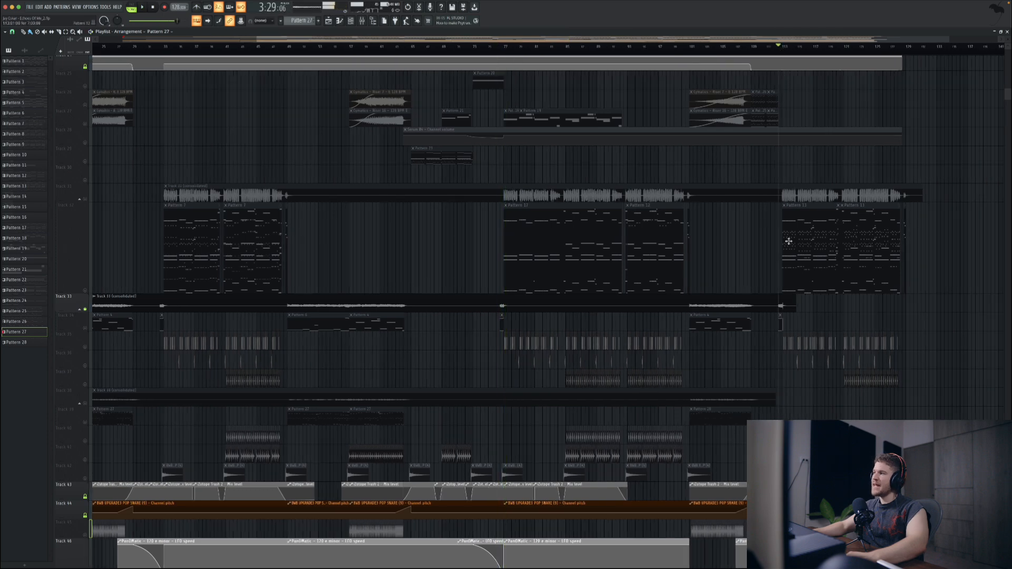
key("space")
right_click(86, 310)
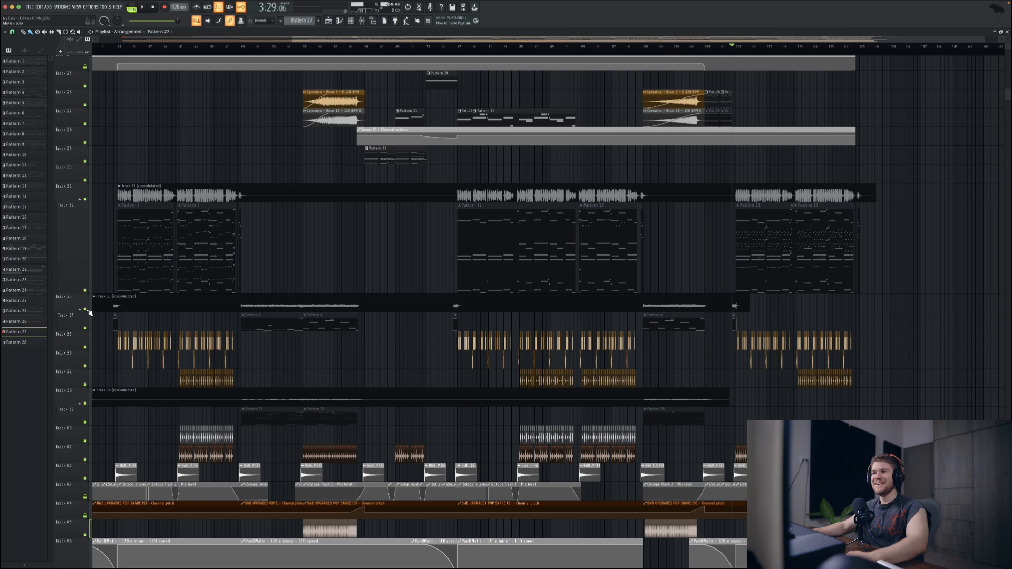
Step: Show the Master channel's effect chain in the mixer and move the Luftikus window over the playlist
right_click(337, 348, "ctrl")
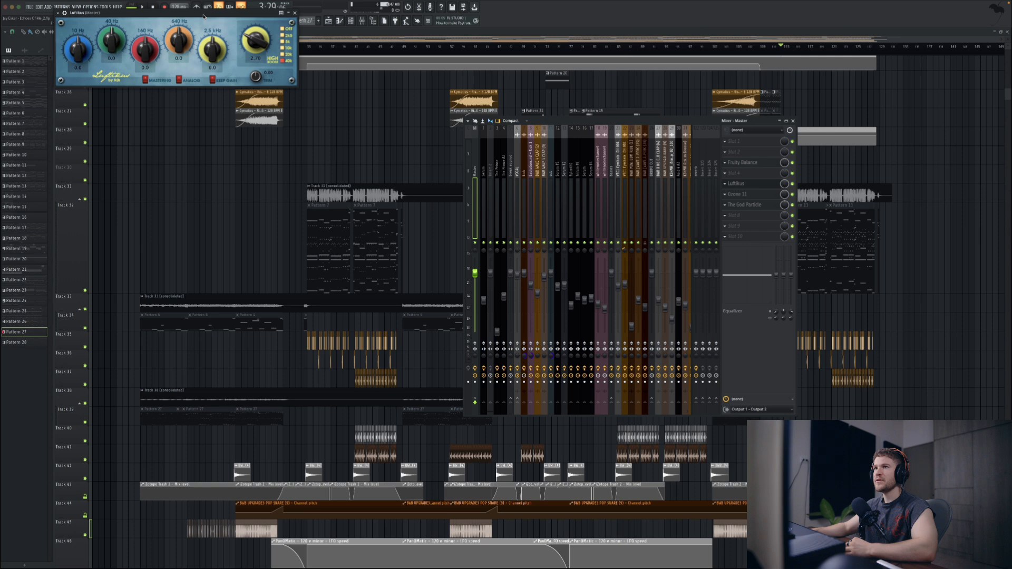
left_click_drag(204, 17, 302, 182)
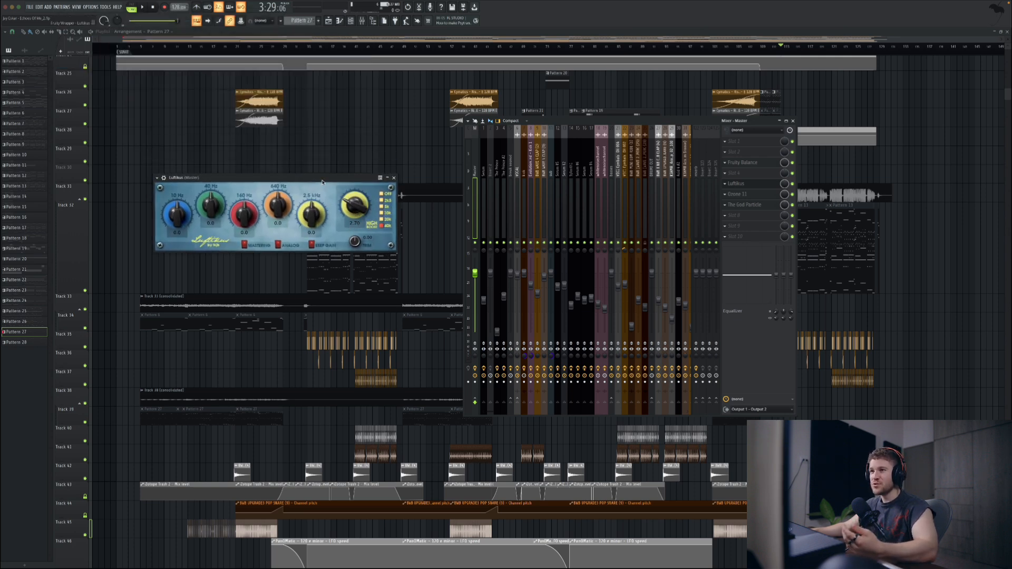
left_click_drag(322, 181, 345, 182)
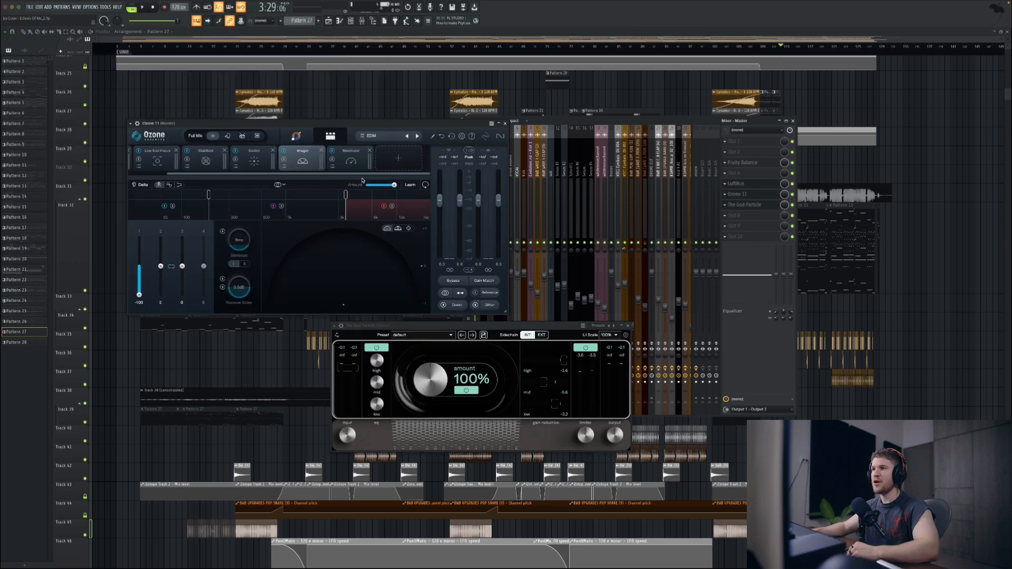
Step: Show the settings of Ozone's Dynamics, Low End Focus, Stabilizer, Exciter, Imager and Maximizer modules one after another
left_click(150, 161)
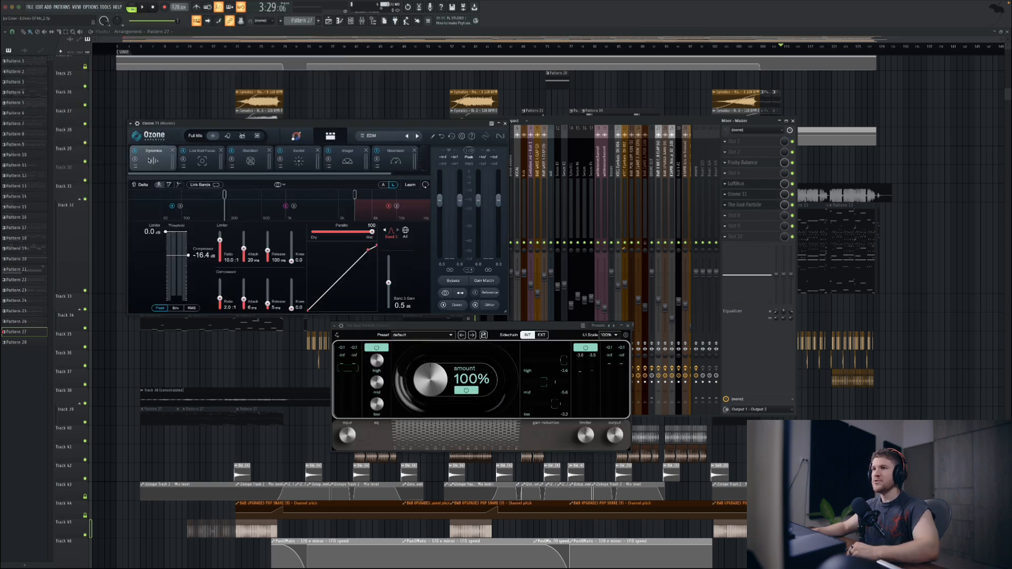
left_click(202, 160)
left_click(250, 160)
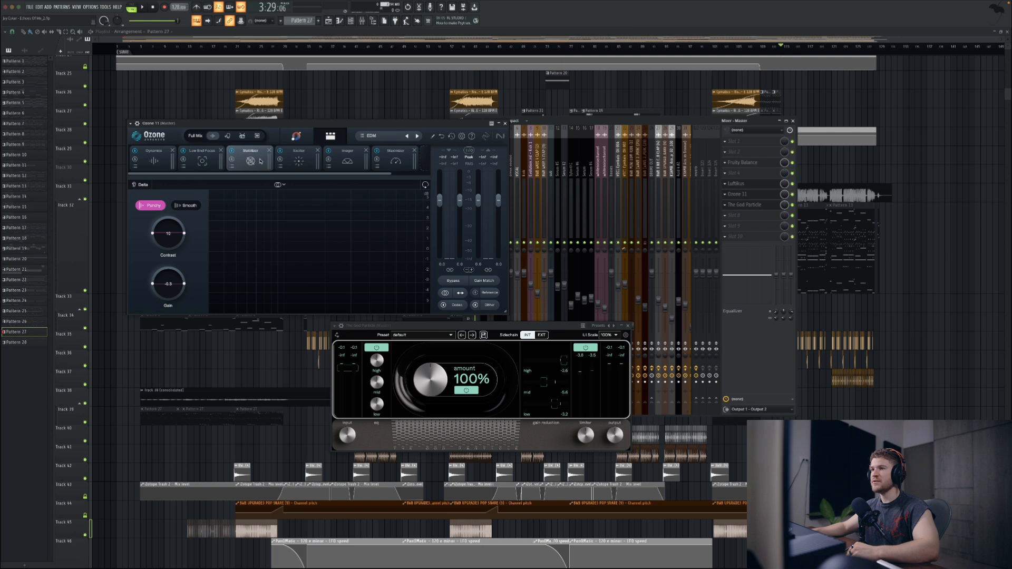
left_click(300, 163)
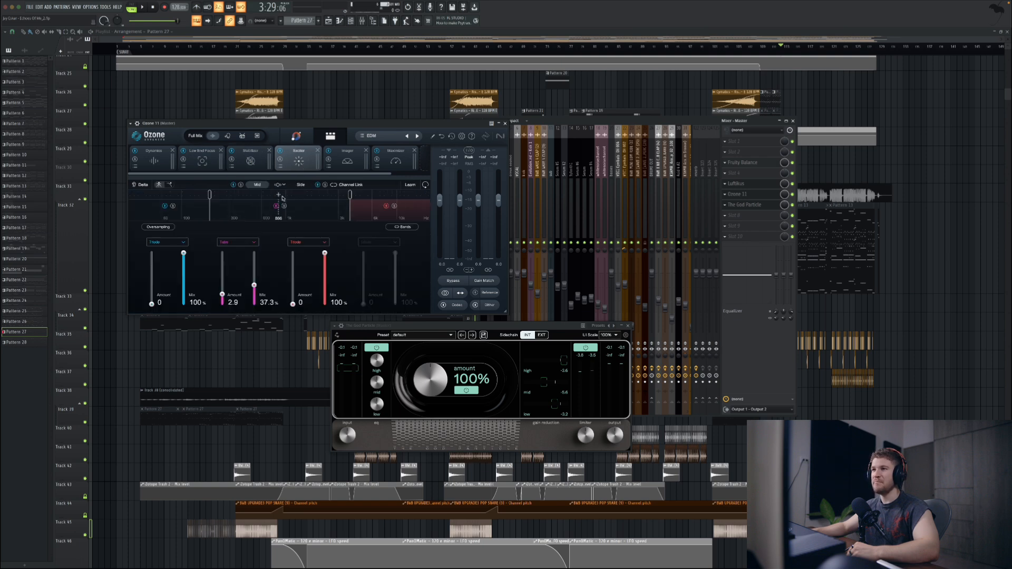
left_click(348, 161)
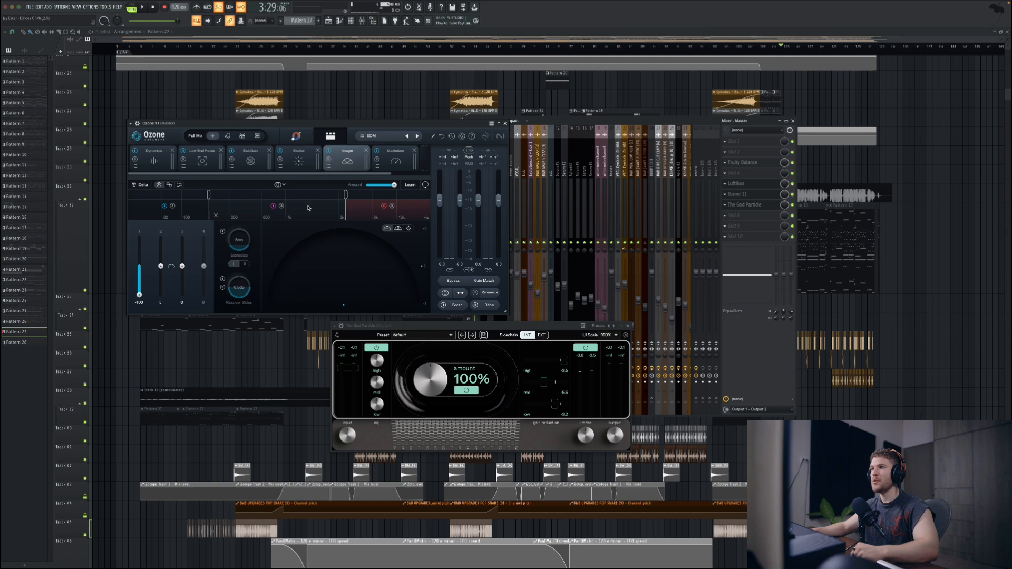
left_click(386, 161)
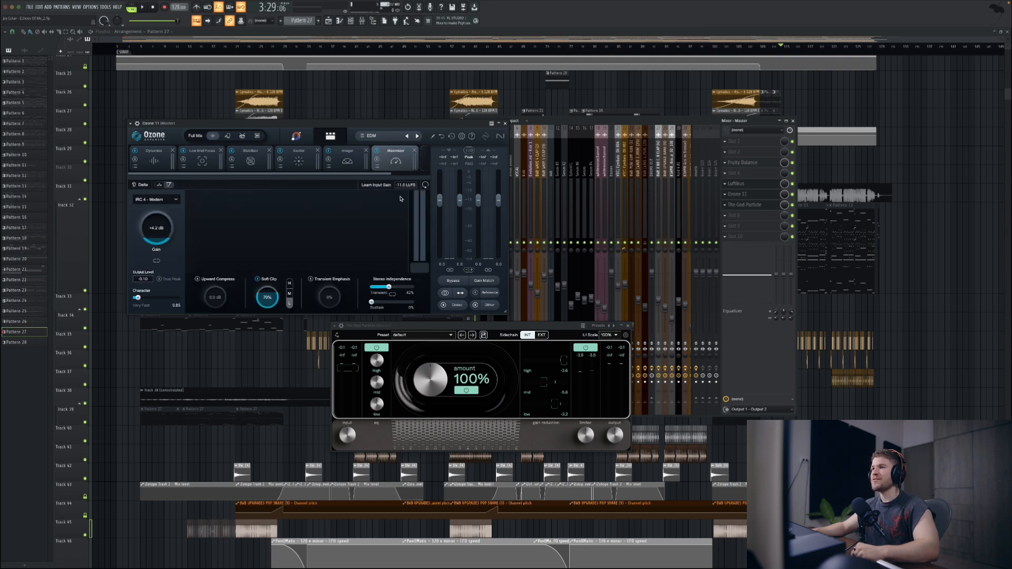
Step: Reopen The God Particle from the Master channel's effect chain and shift its window slightly beneath Ozone
left_click(752, 205)
left_click(752, 205)
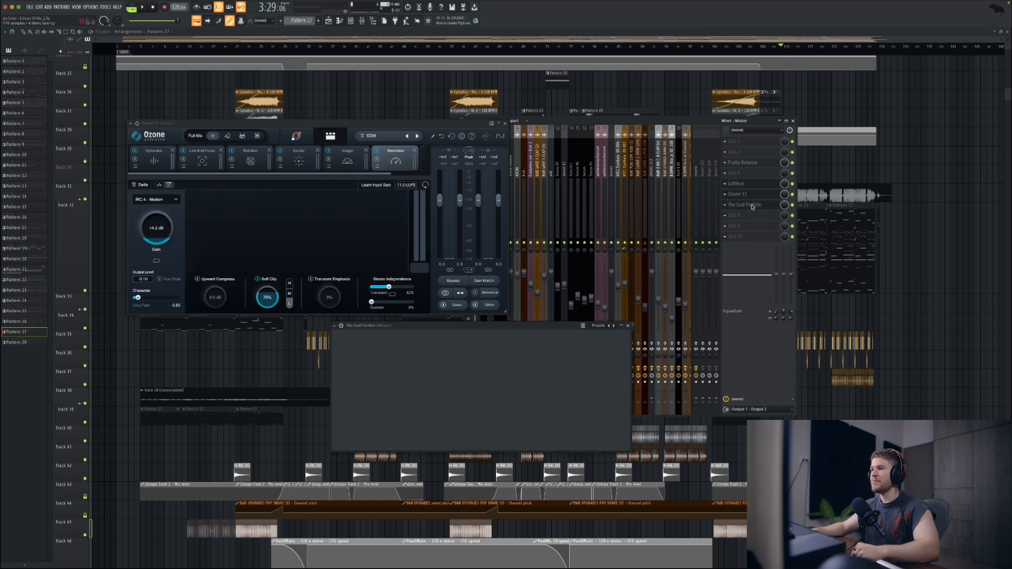
left_click_drag(565, 327, 547, 323)
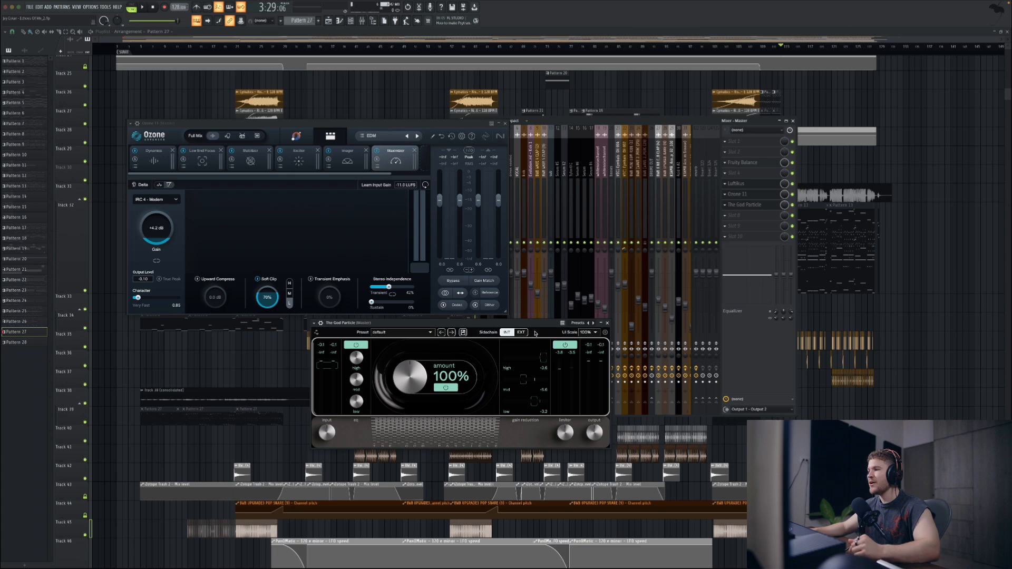